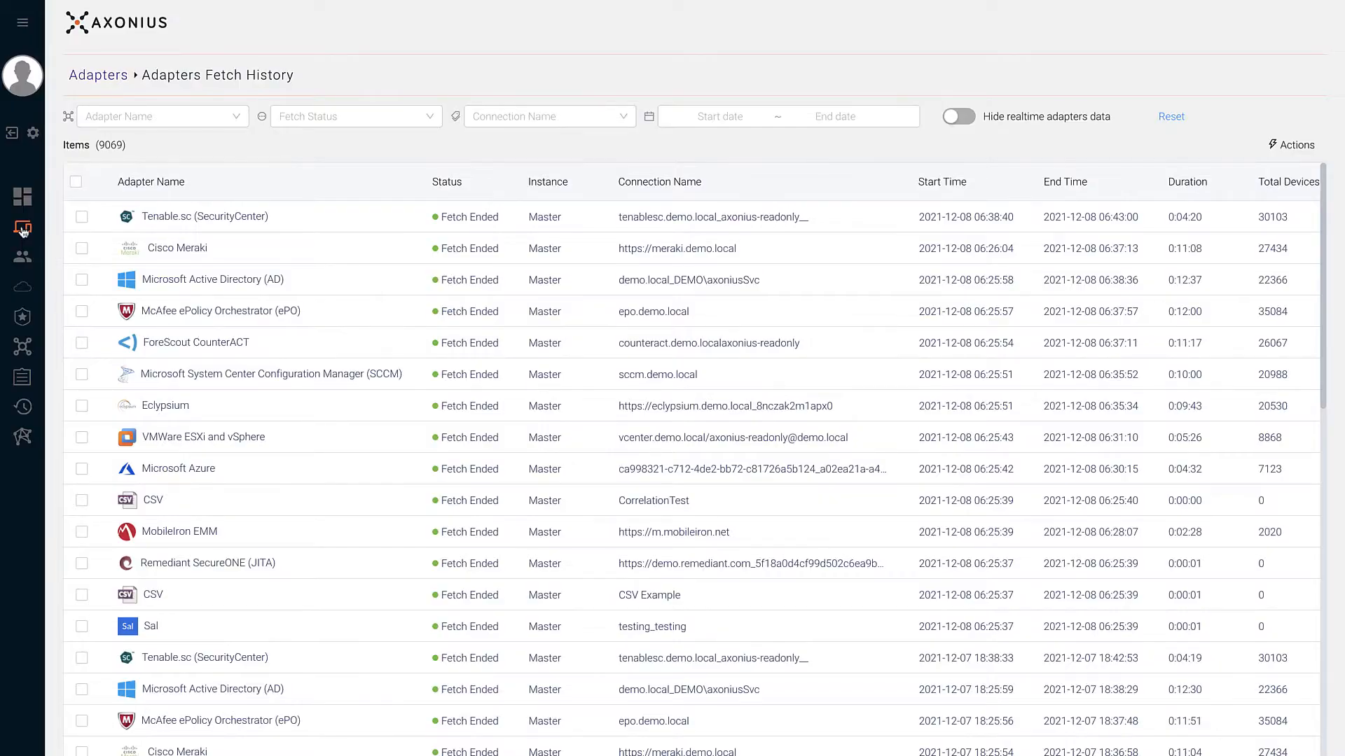
- Leave the adapters fetch history and go to the Devices page listing all 40363 devices
click(24, 229)
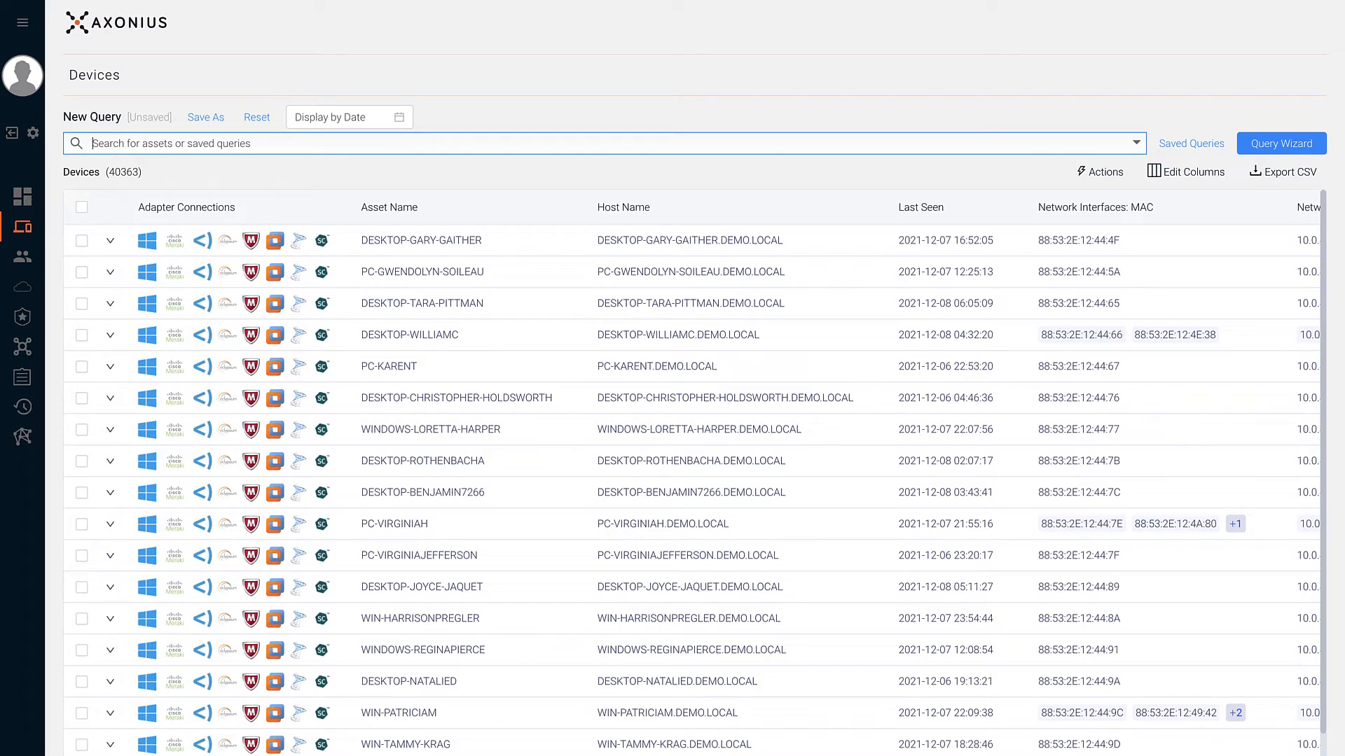
click(110, 243)
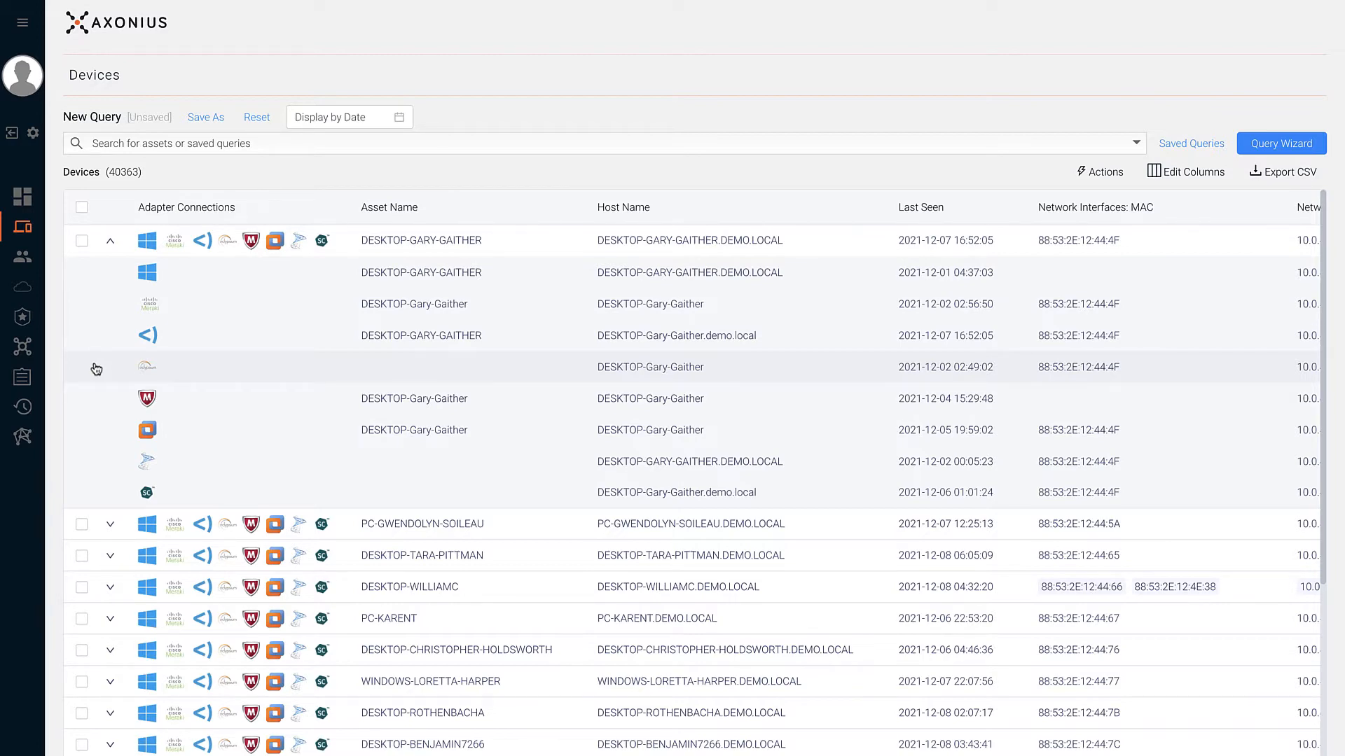
scroll(96, 369, right, 5)
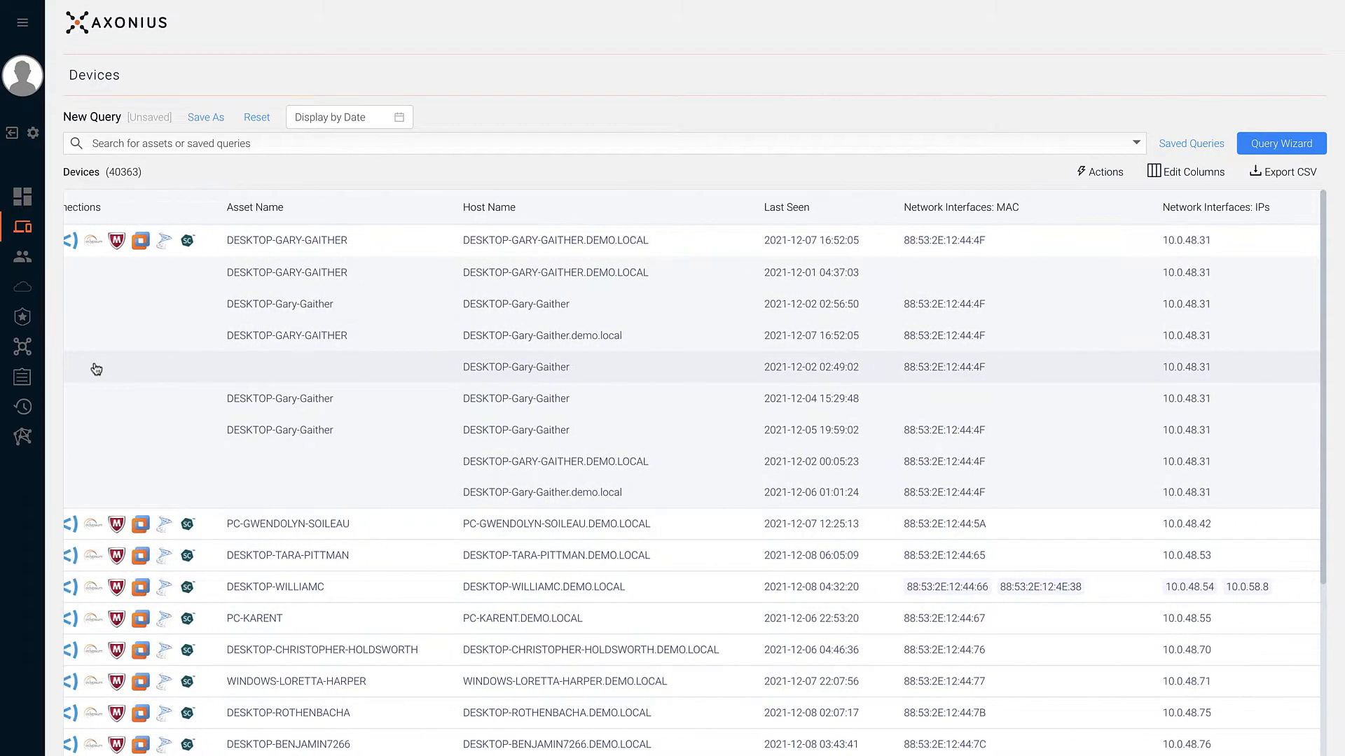
scroll(236, 339, right, 2)
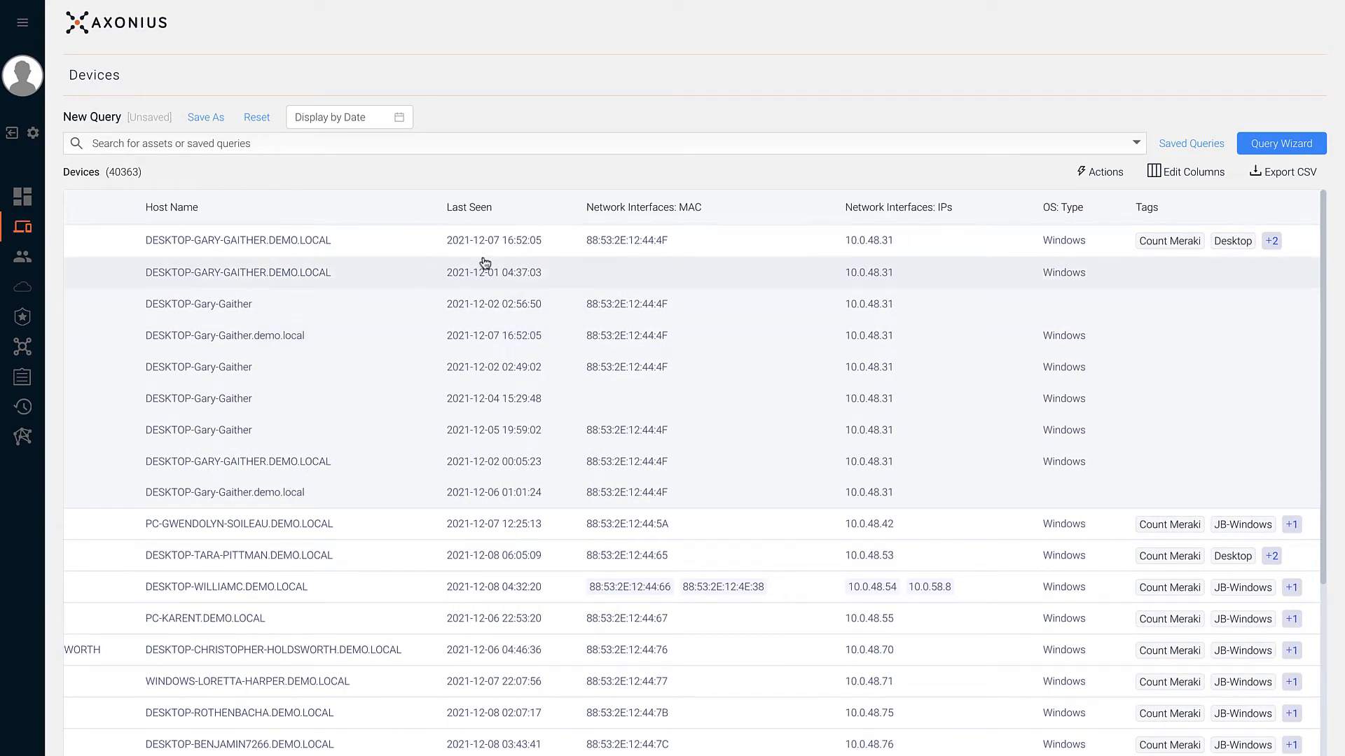
click(1171, 179)
- Search columns for 'softwa' and add Installed Software: Software Name and Software Version to the display
click(1150, 197)
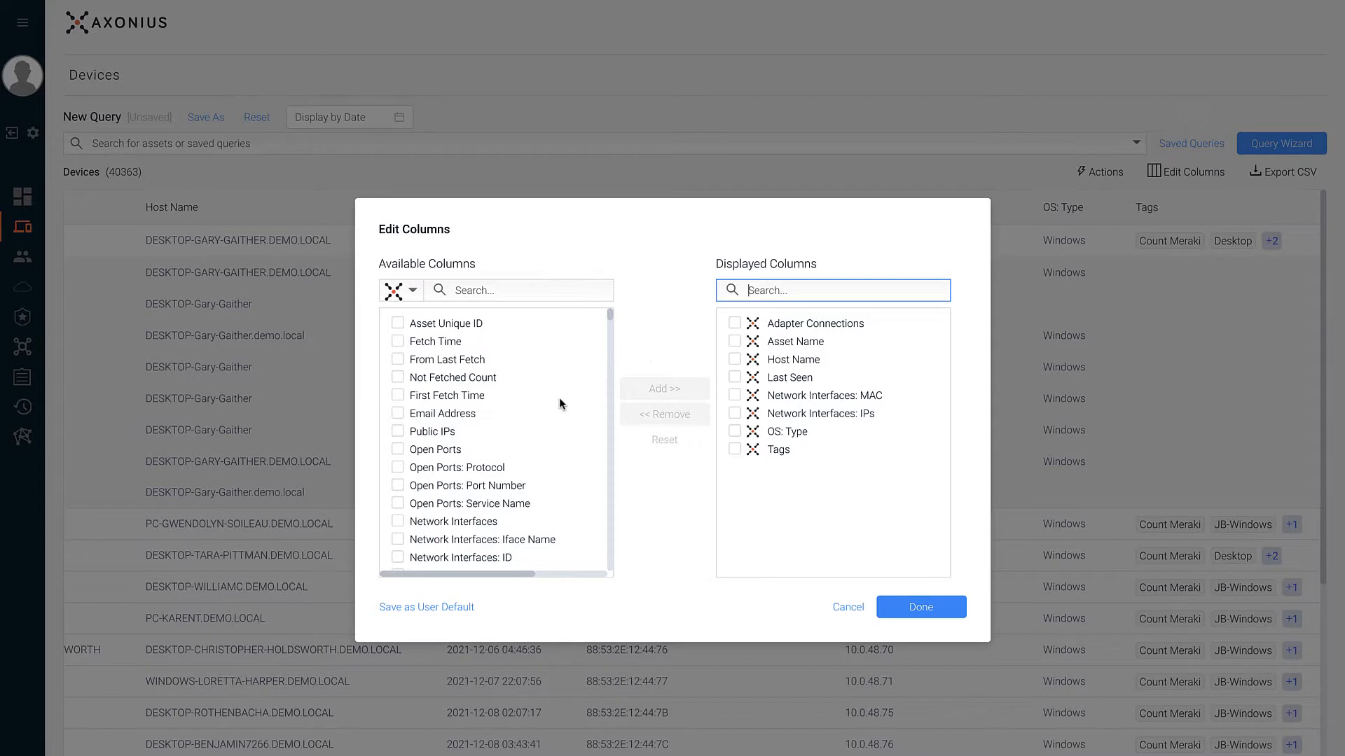
click(413, 292)
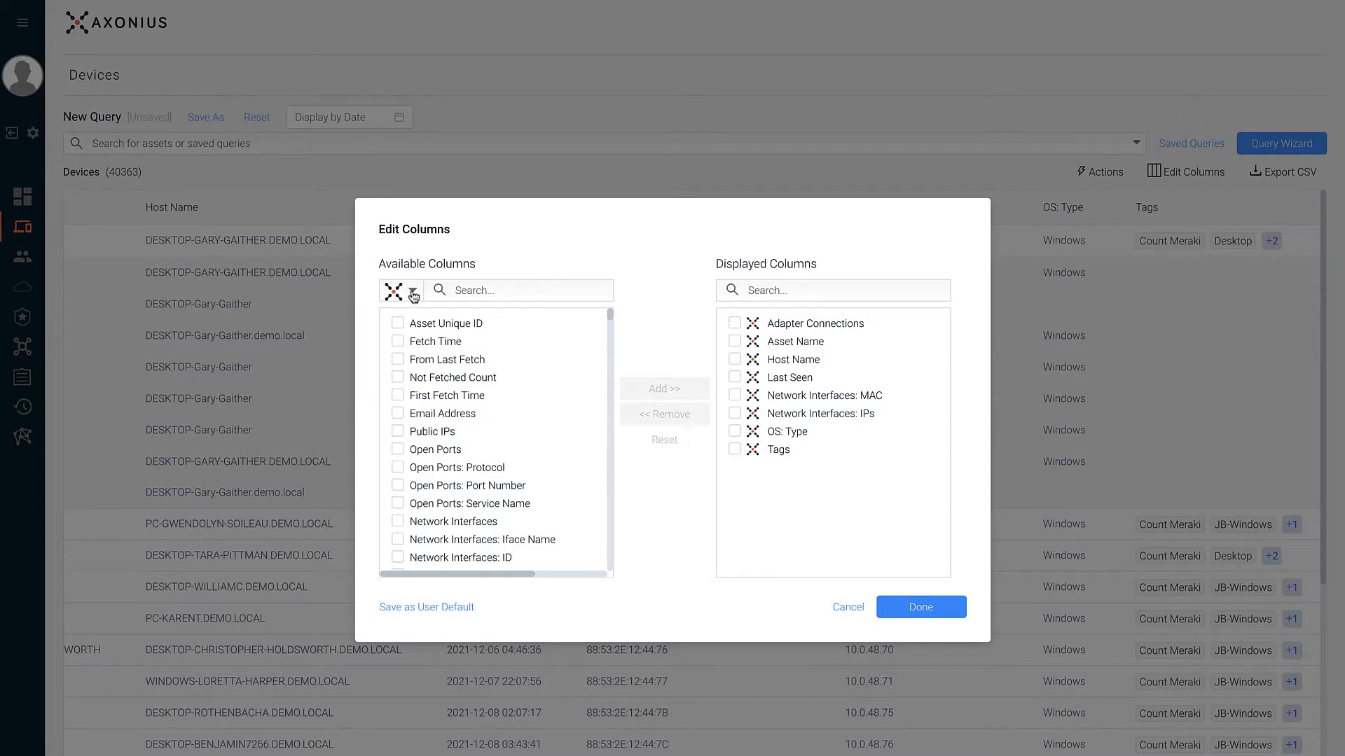
scroll(419, 363, down, 4)
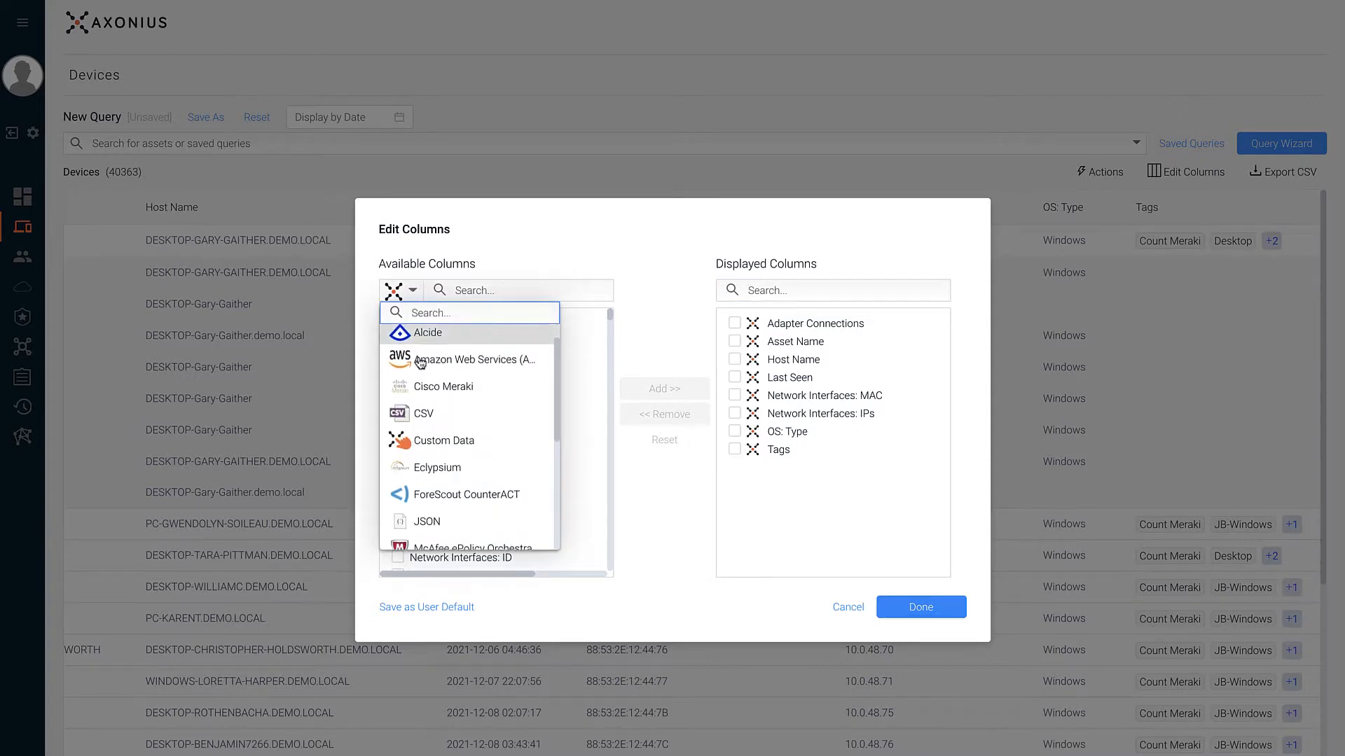
scroll(419, 362, down, 1)
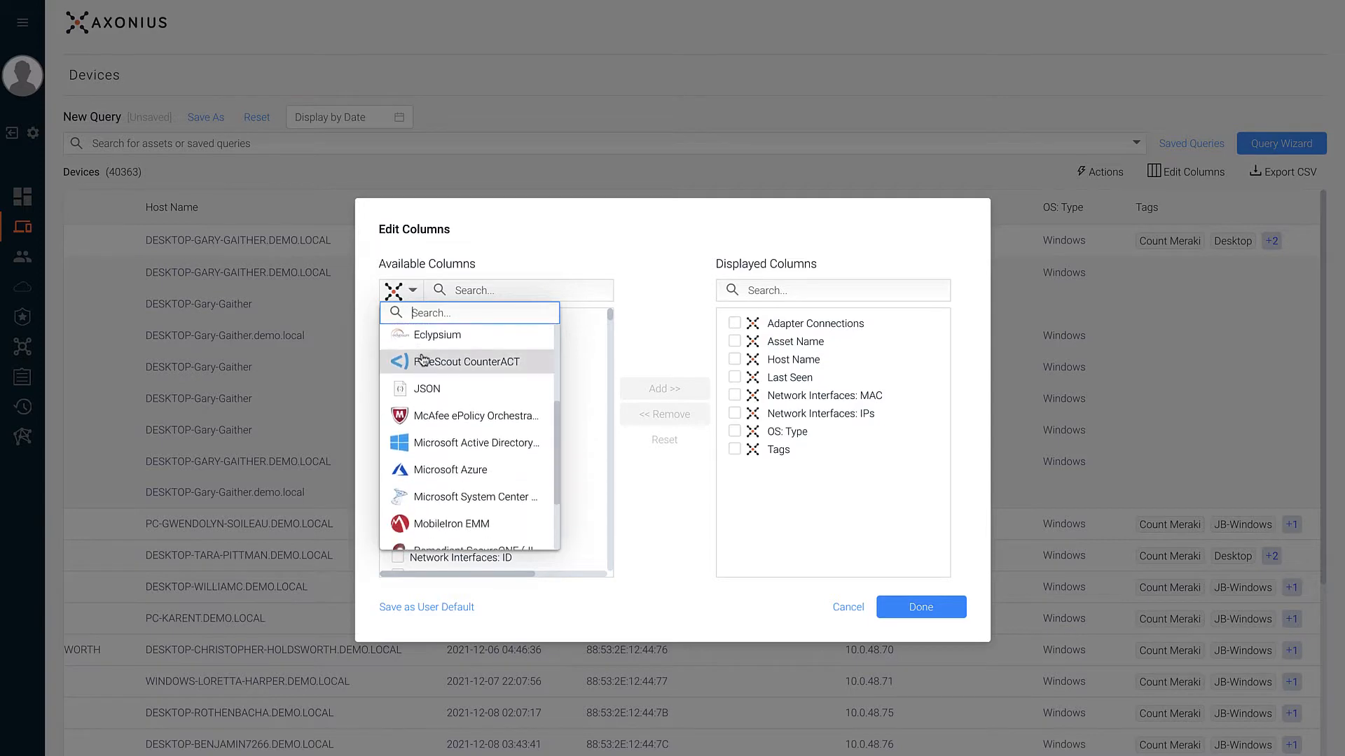
click(488, 271)
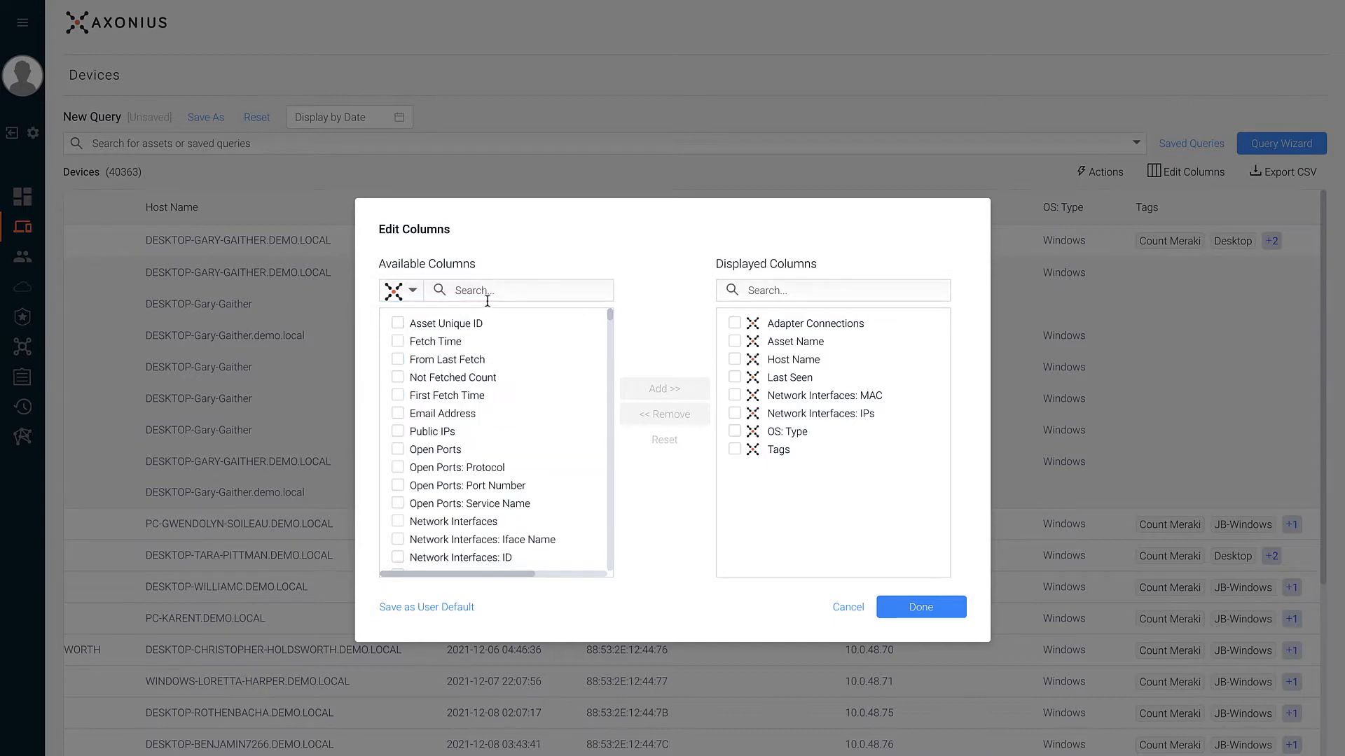
click(487, 296)
text(s)
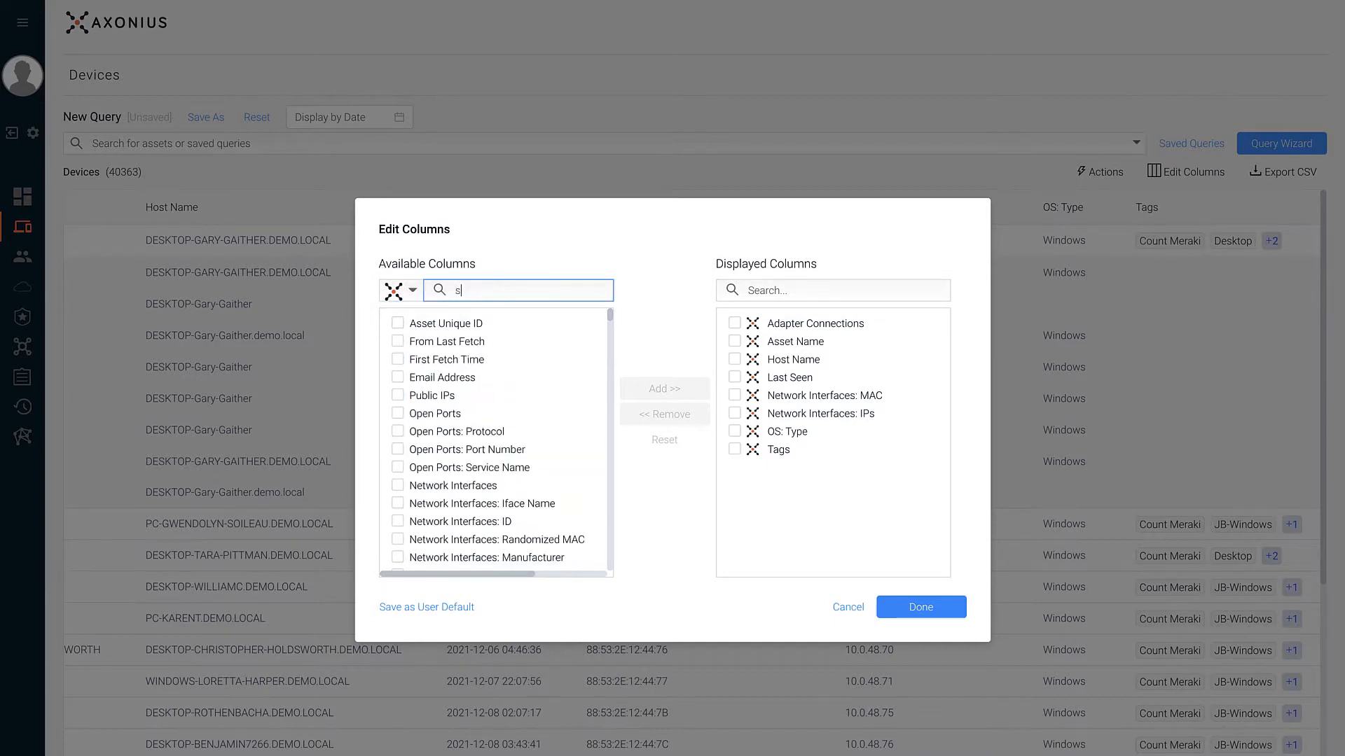
text(oftwa)
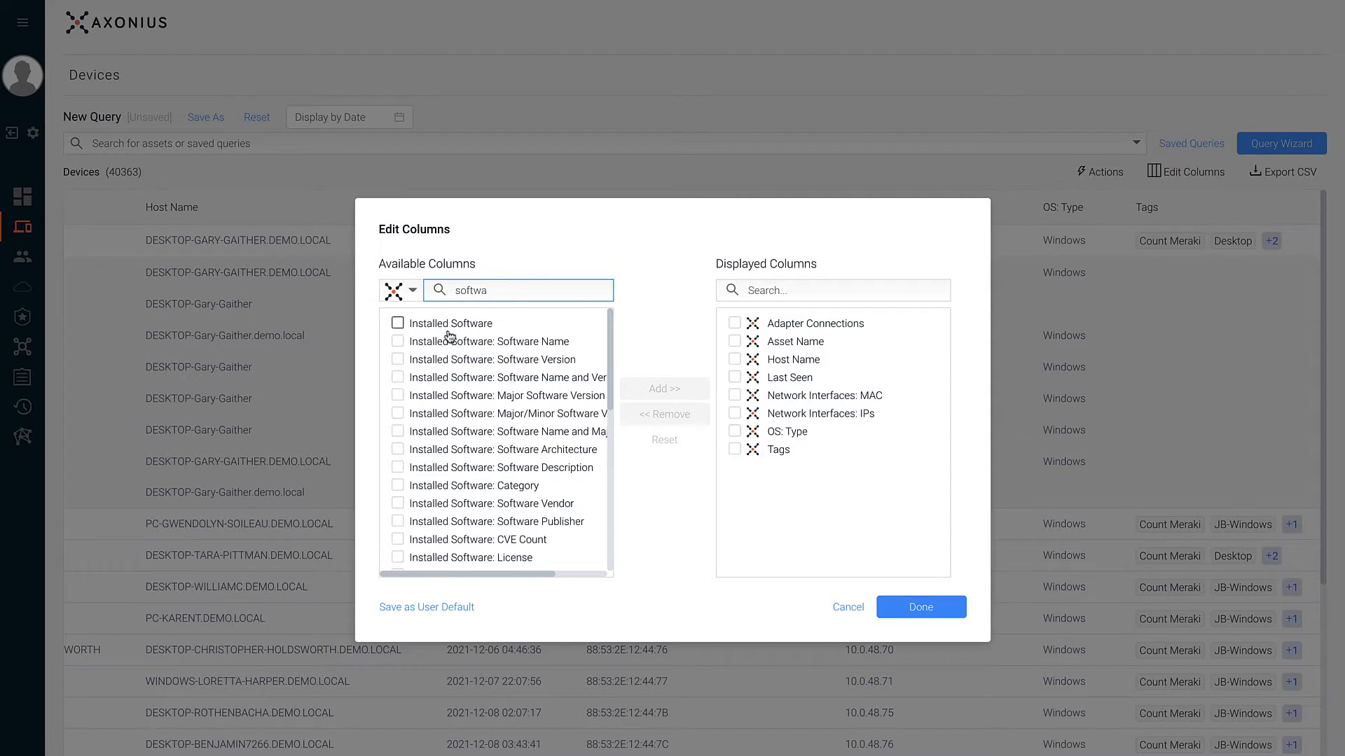
click(398, 341)
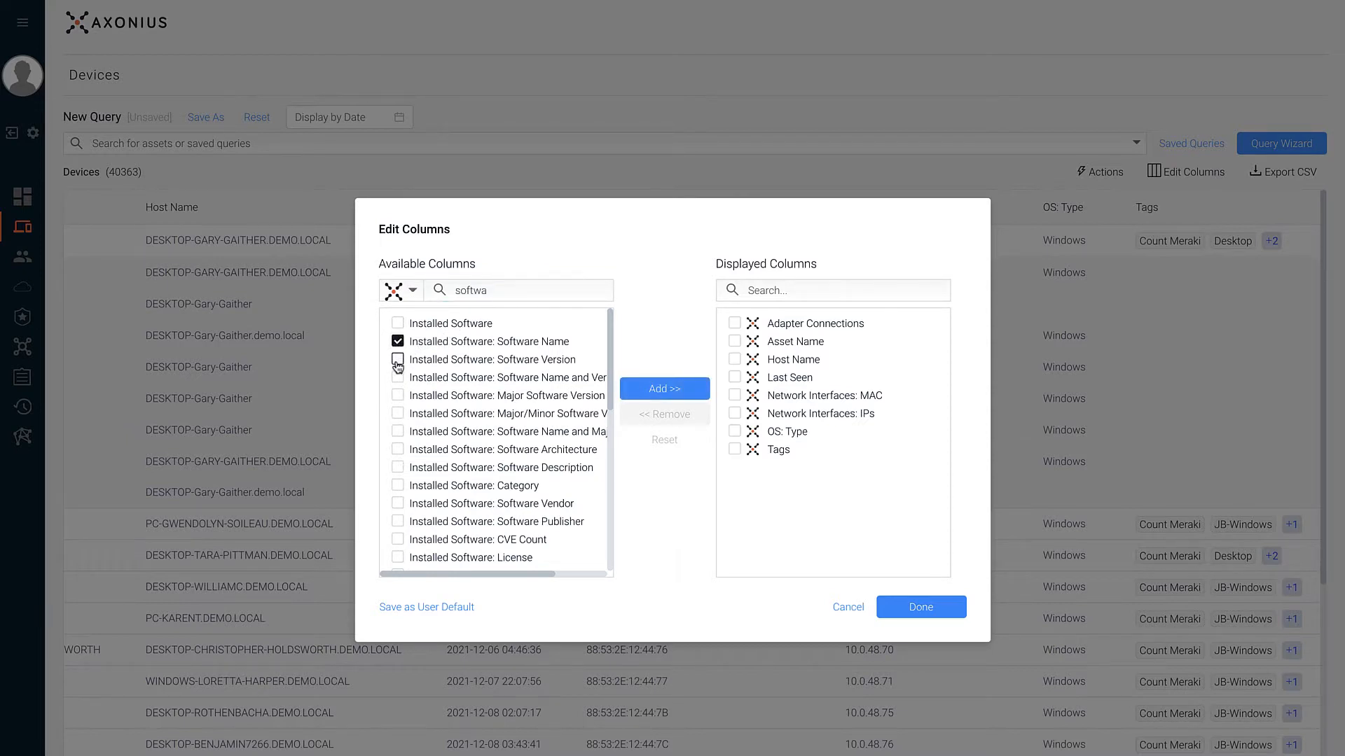
click(397, 360)
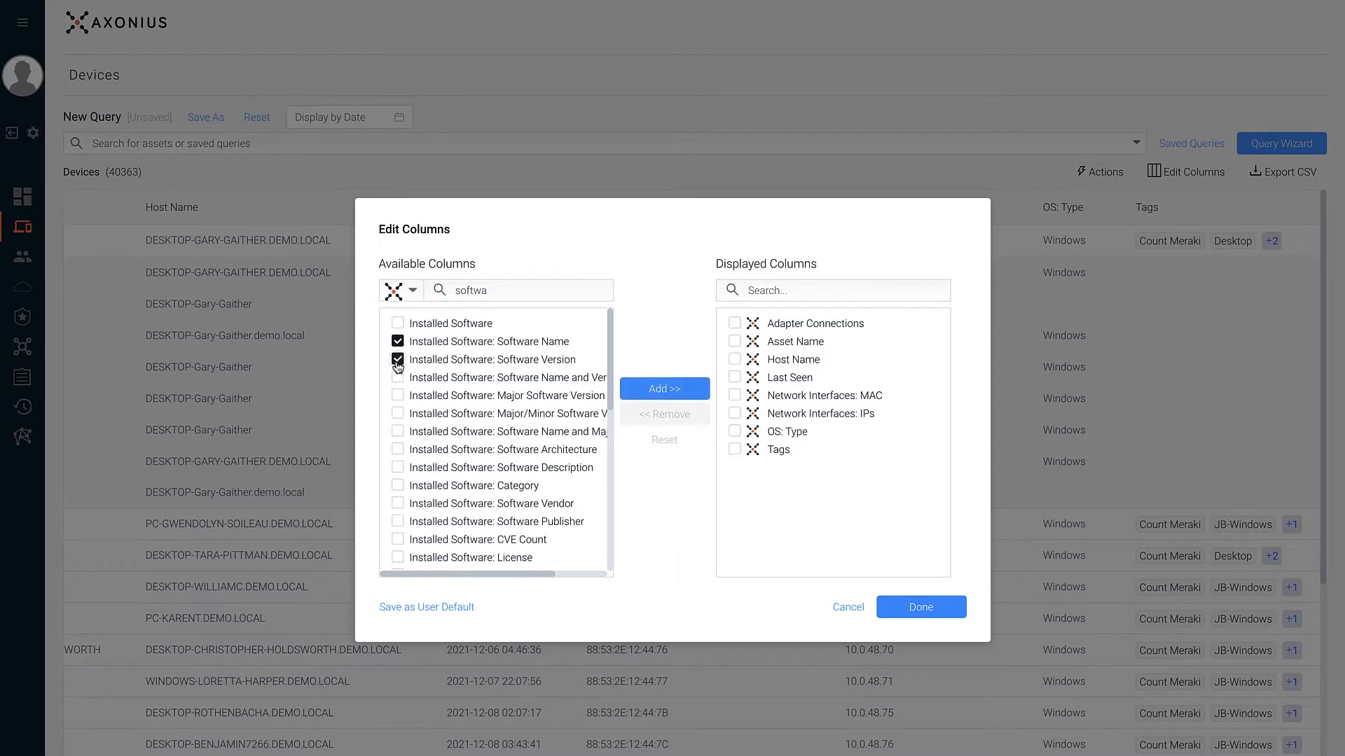
click(644, 389)
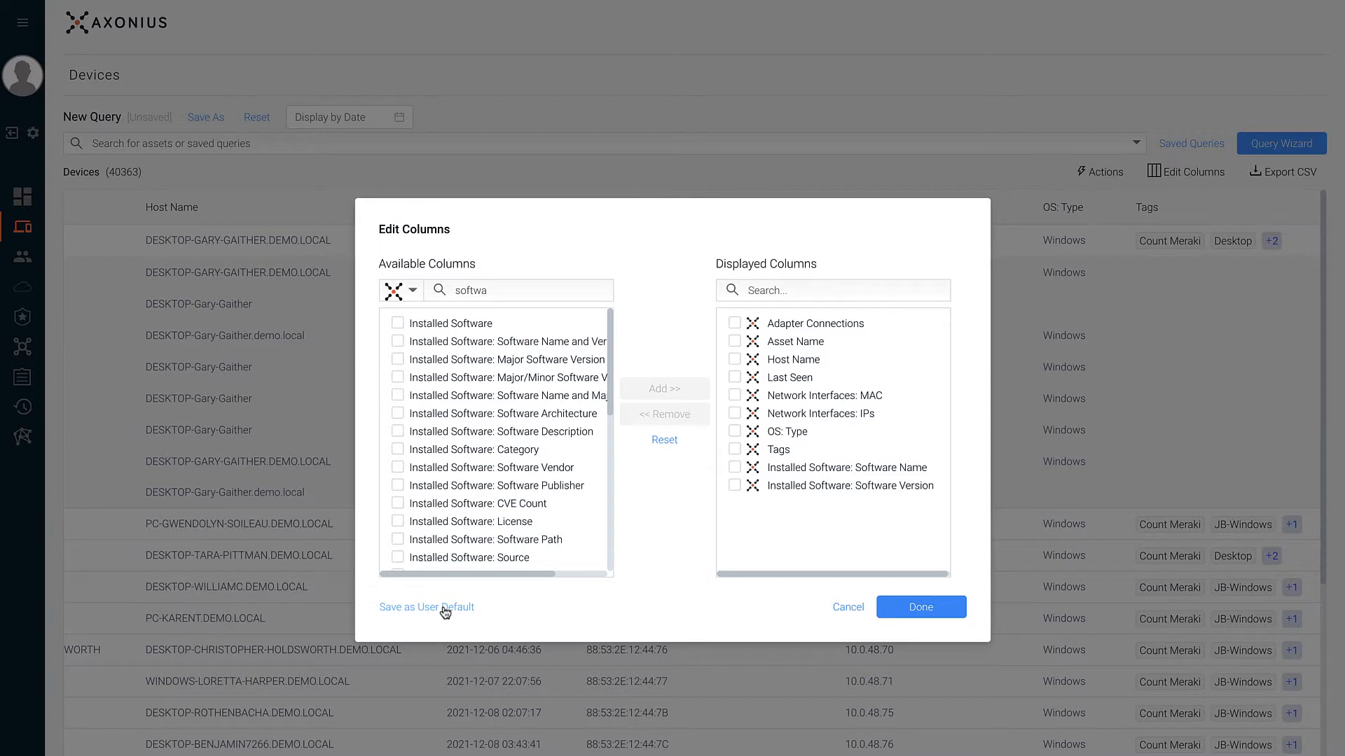
- Apply the column changes and review the new software name and version columns beside Tags
click(913, 608)
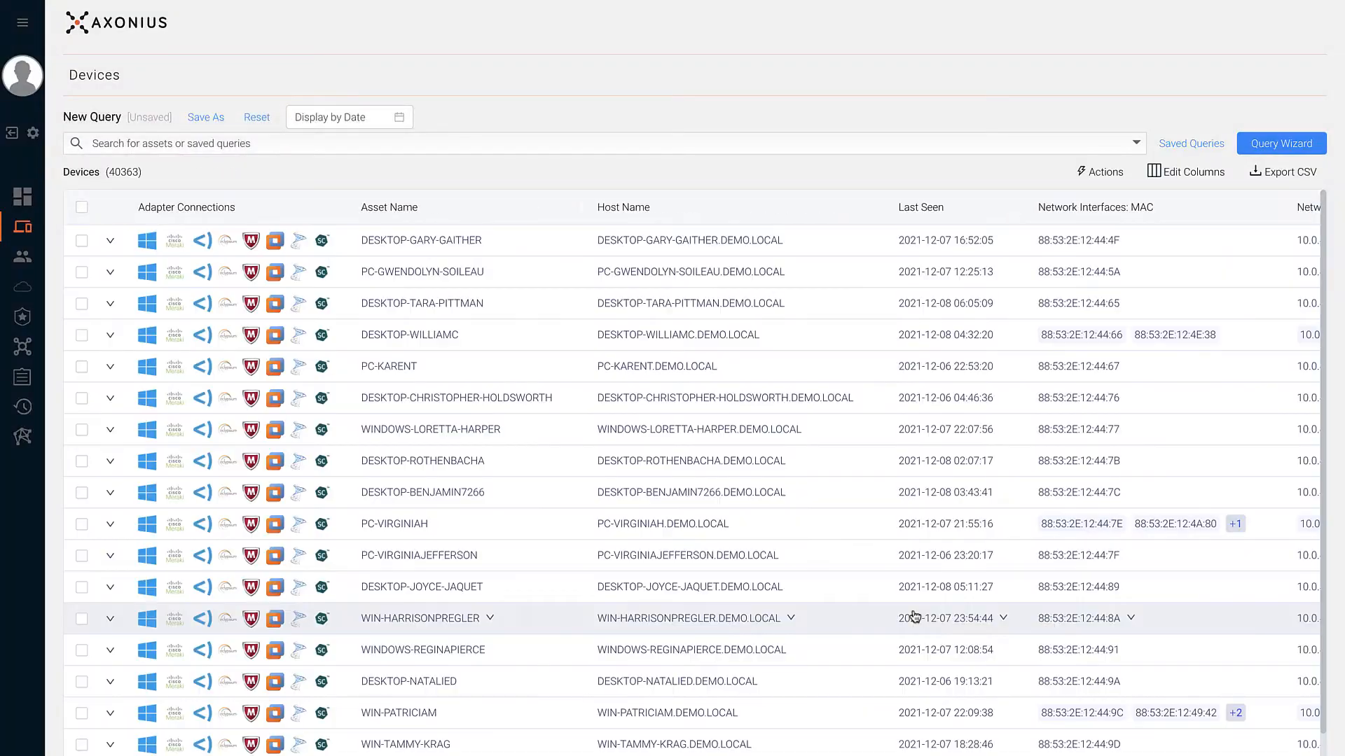
scroll(915, 617, right, 1)
mouse_move(1023, 245)
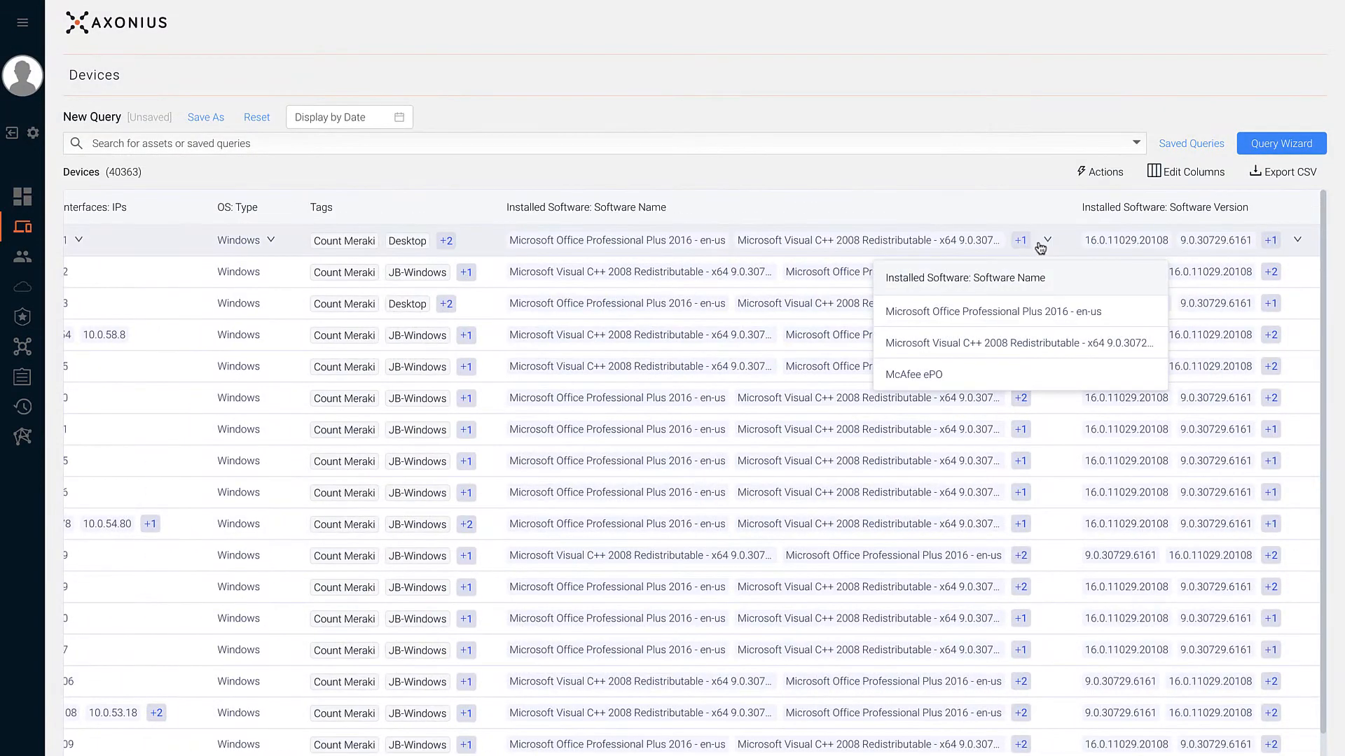
click(1159, 181)
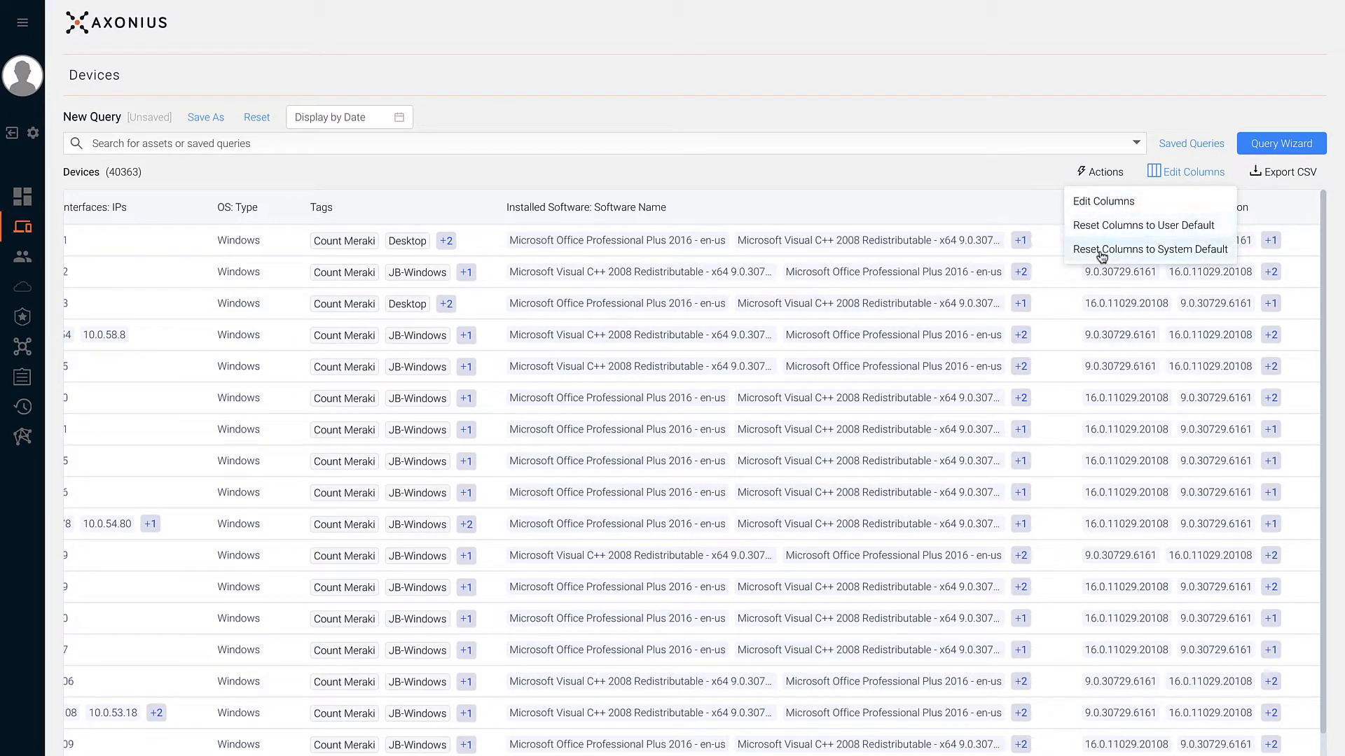
click(1007, 172)
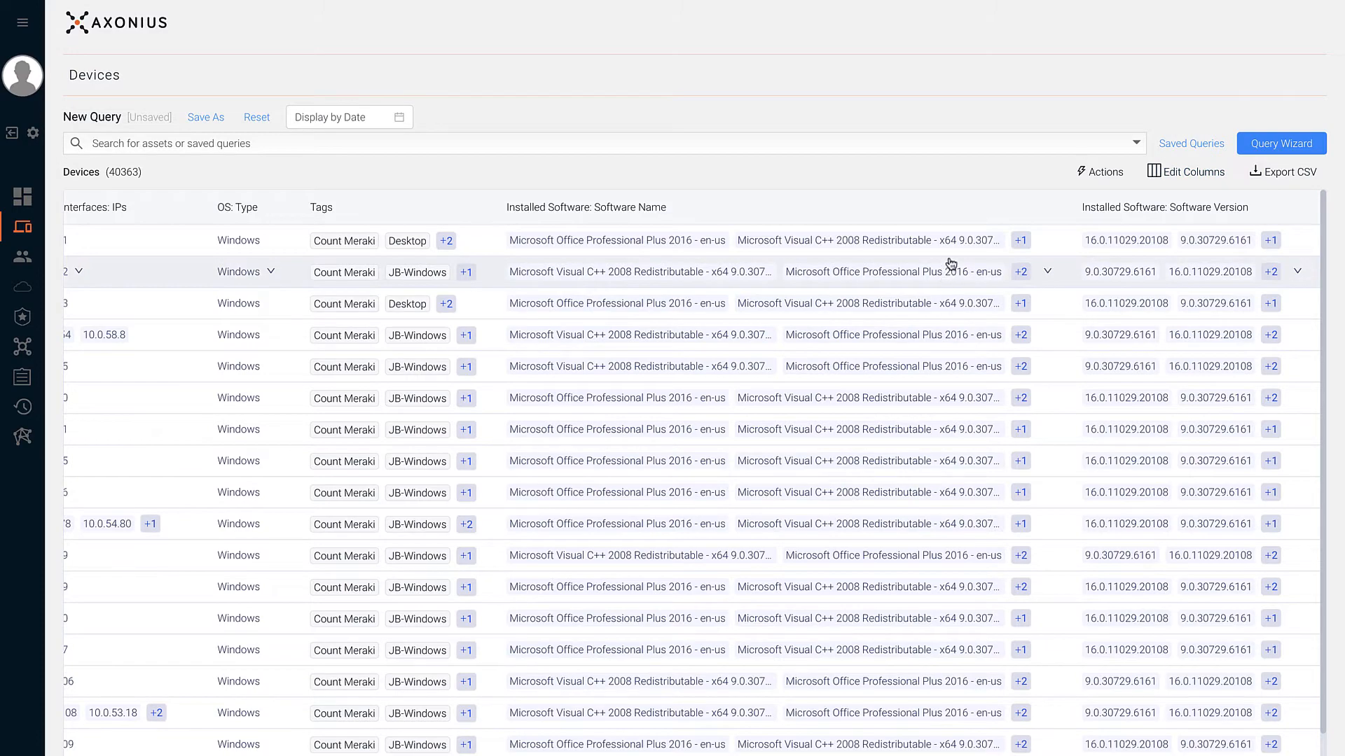
scroll(950, 264, left, 10)
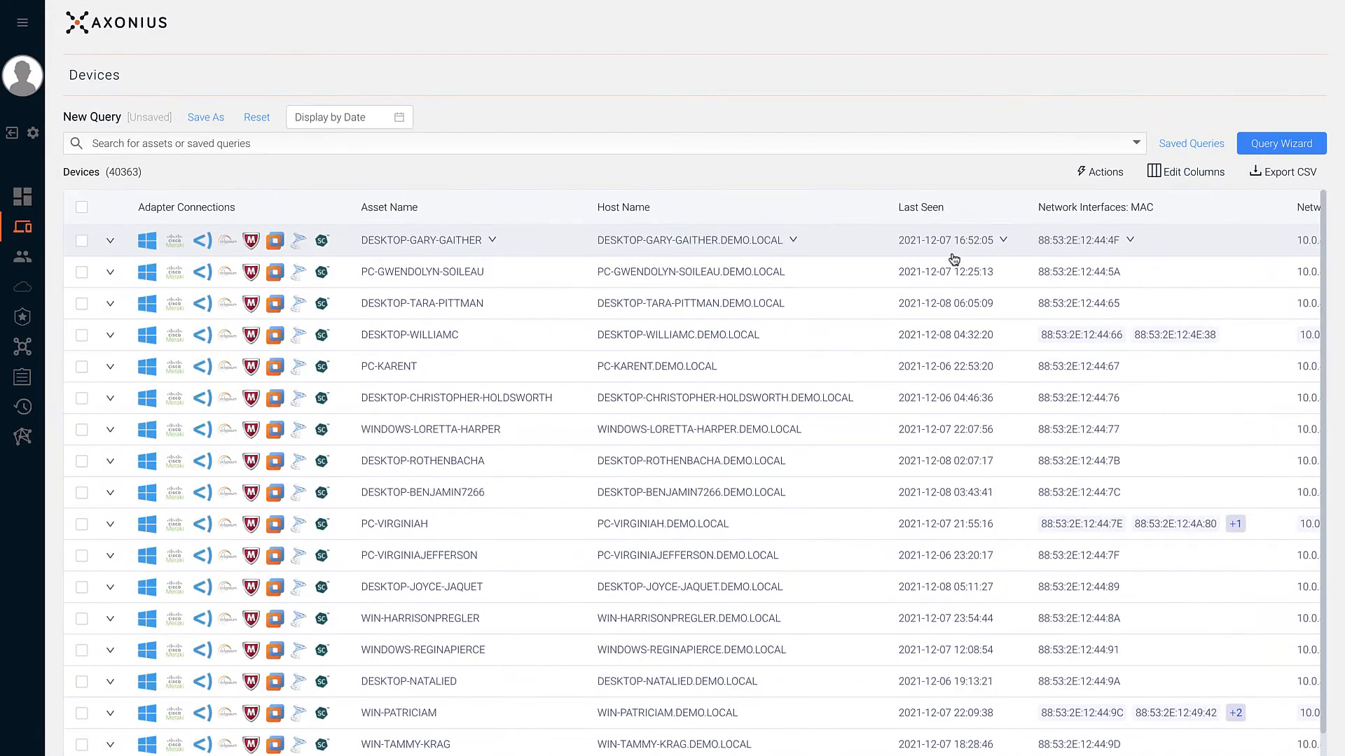
click(851, 246)
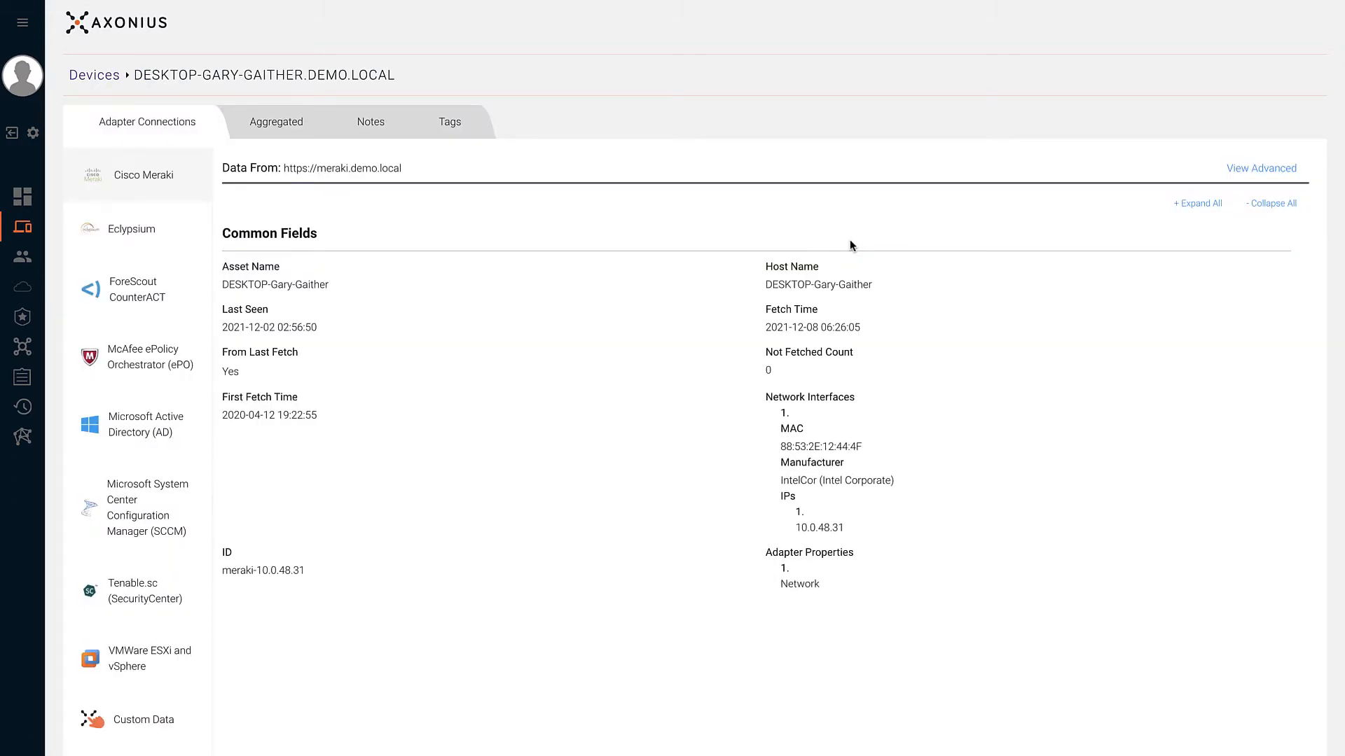
click(194, 302)
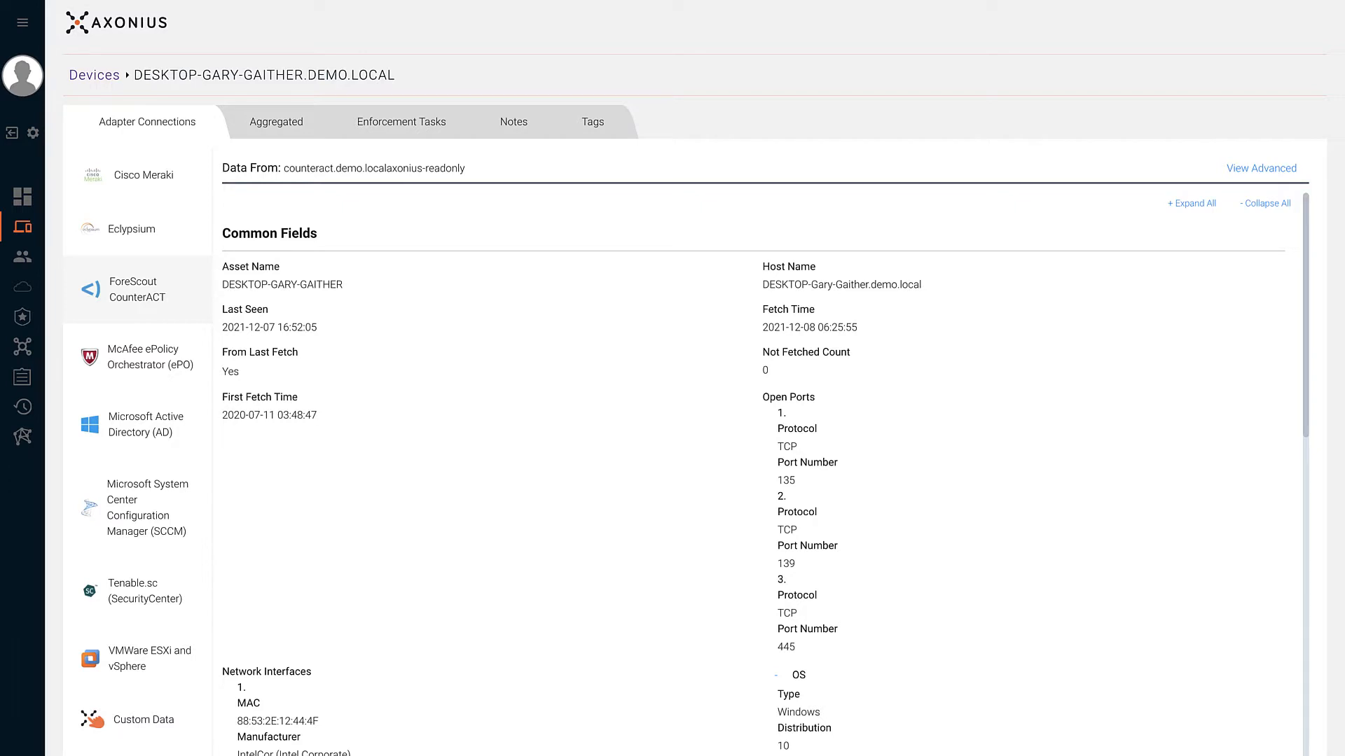
scroll(755, 476, down, 7)
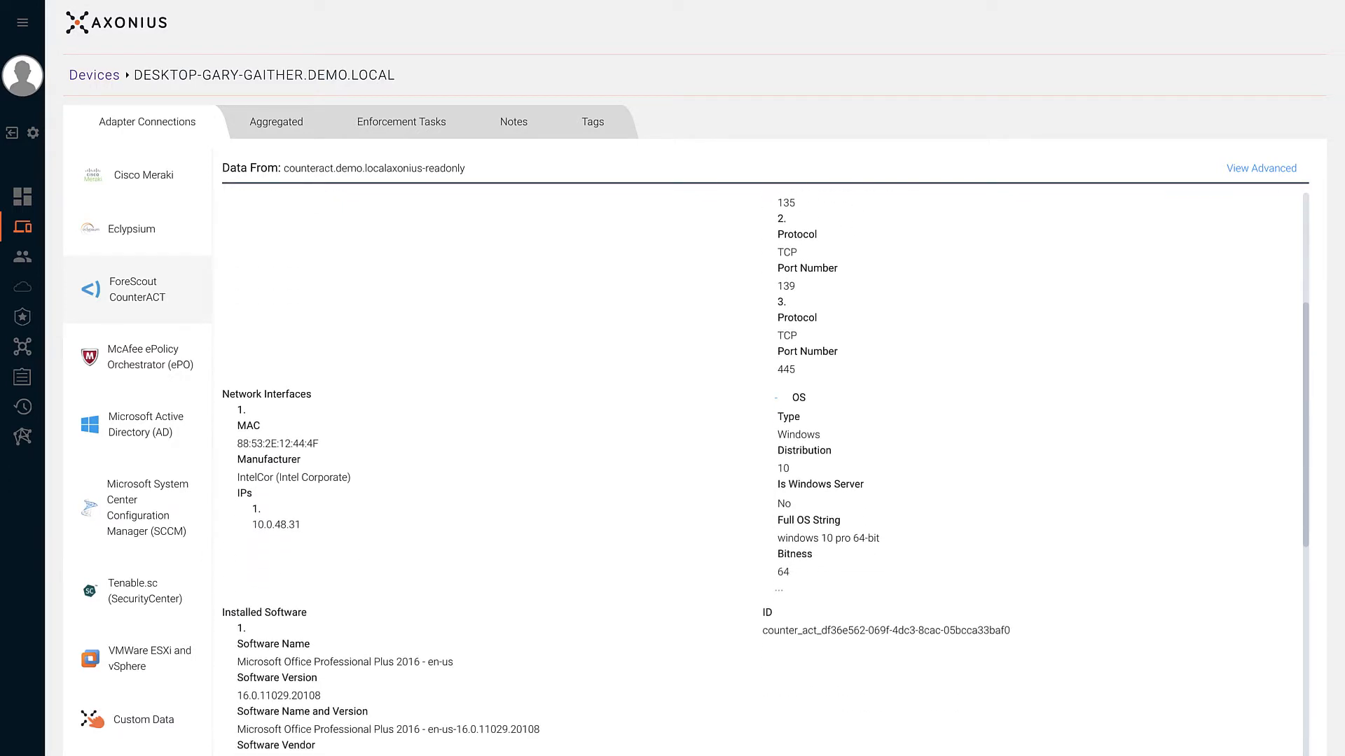
scroll(755, 476, down, 6)
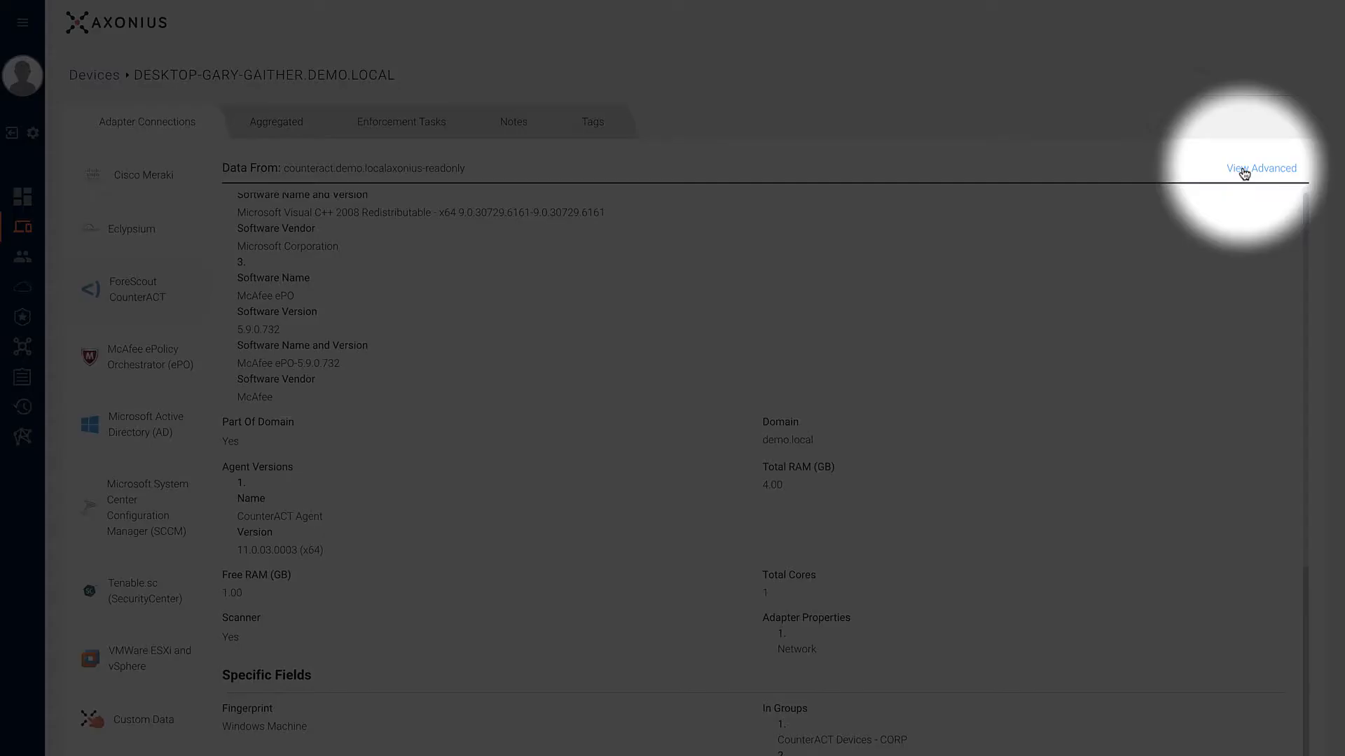
click(1244, 171)
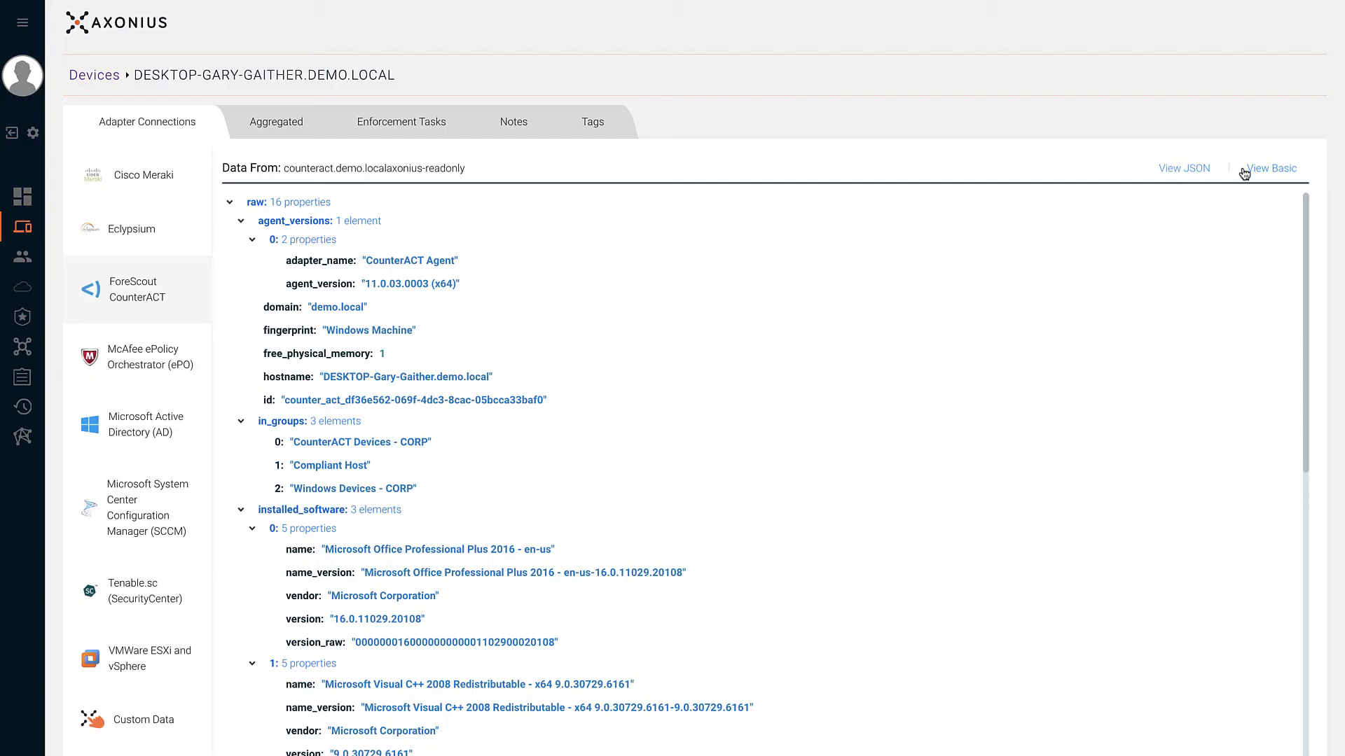
click(1185, 169)
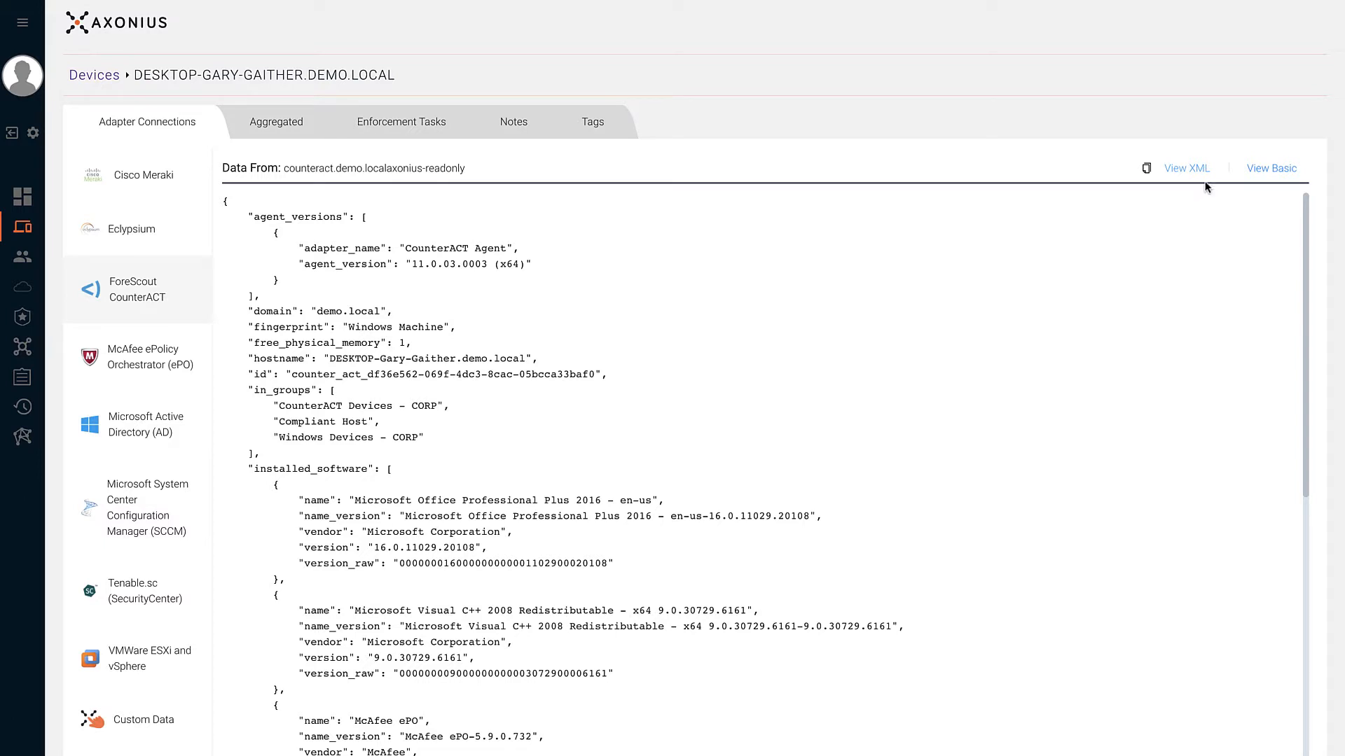
click(1267, 169)
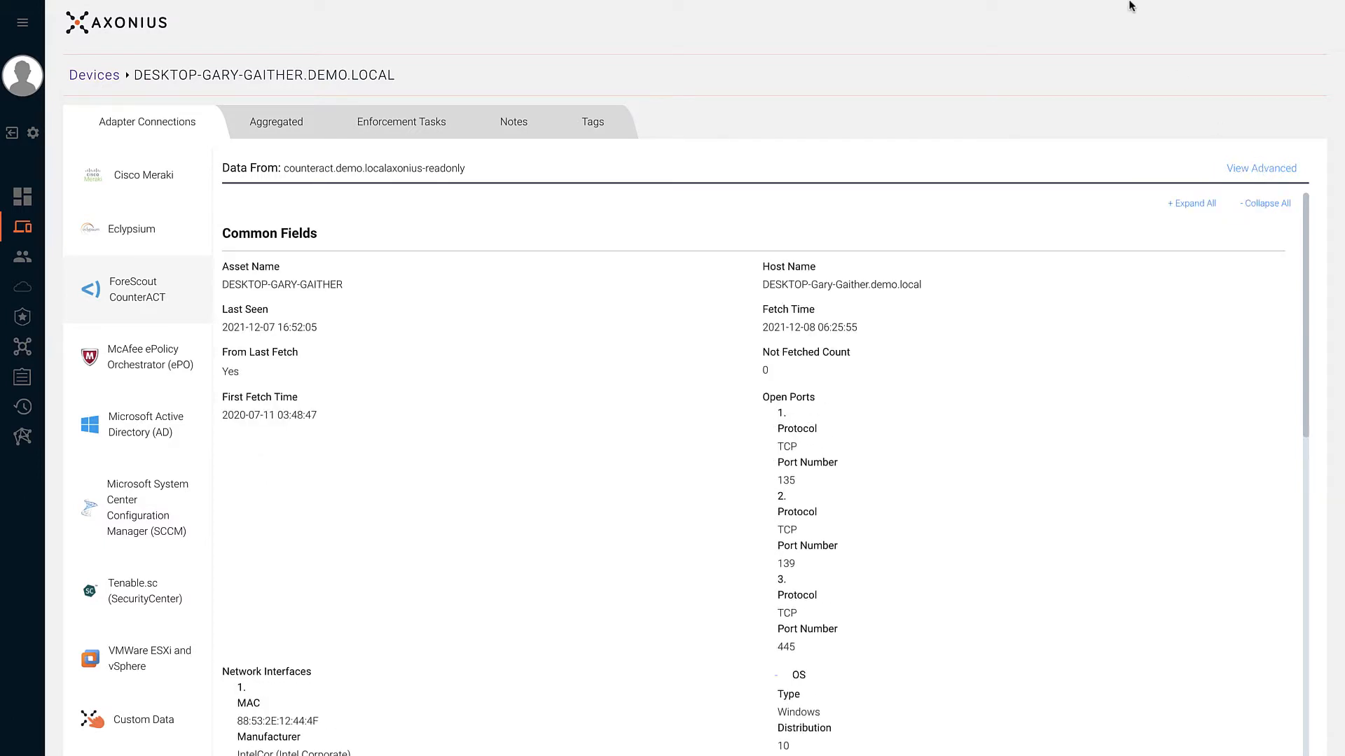
mouse_move(1130, 4)
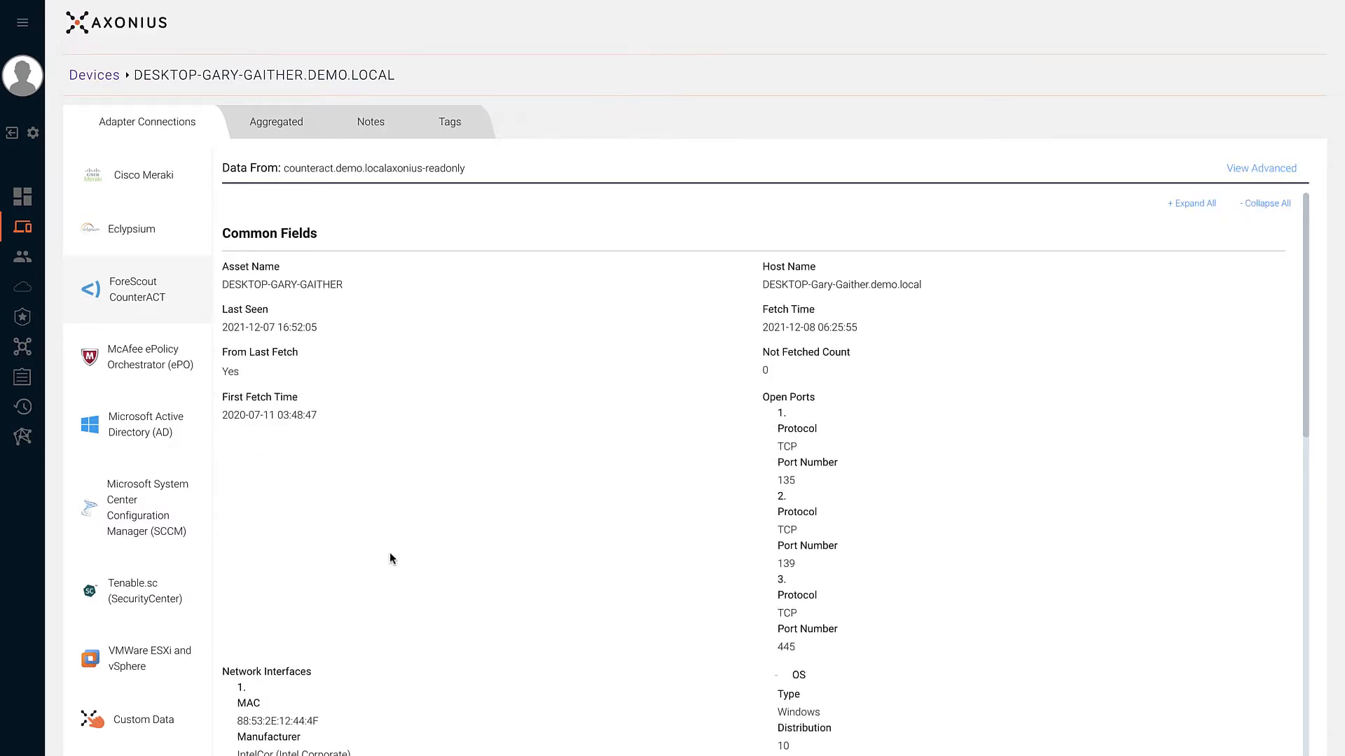
- Add the custom field Desktop set to True to the device, save it, and show Aggregated info
click(175, 716)
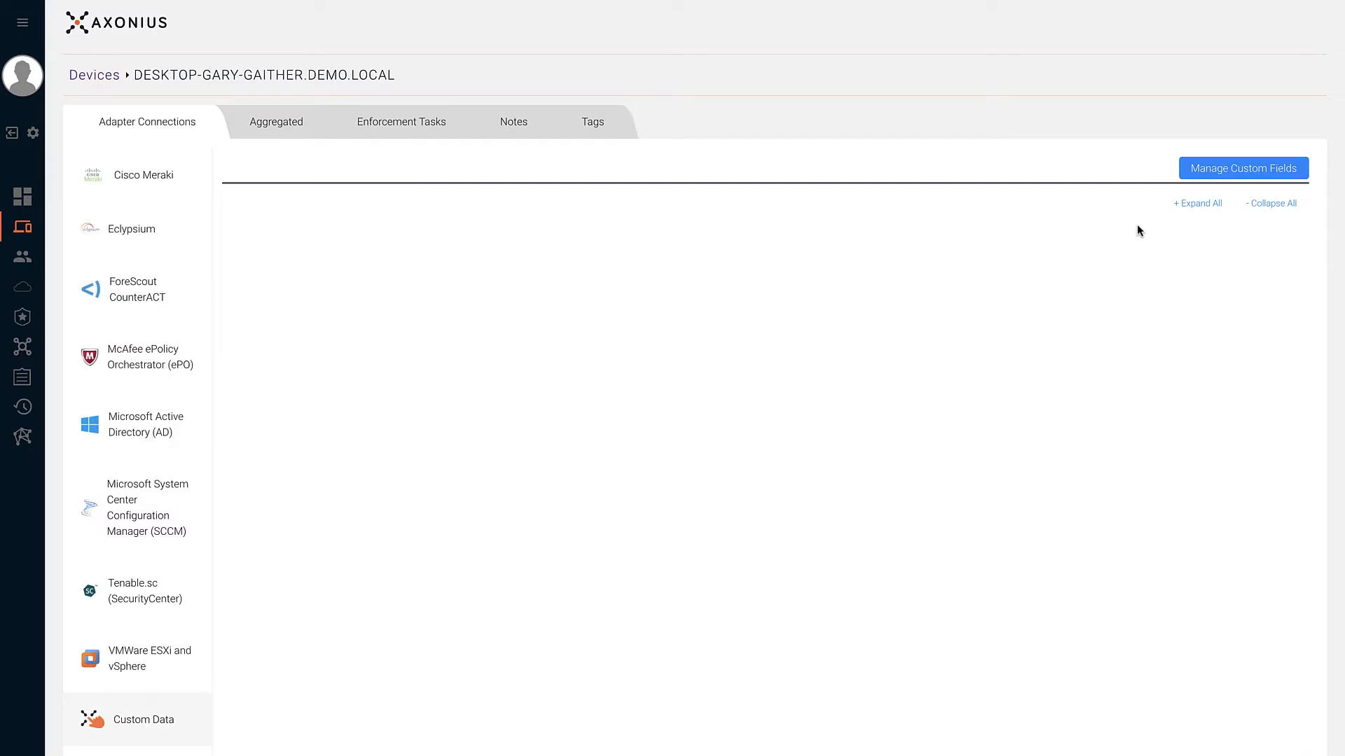
click(1201, 171)
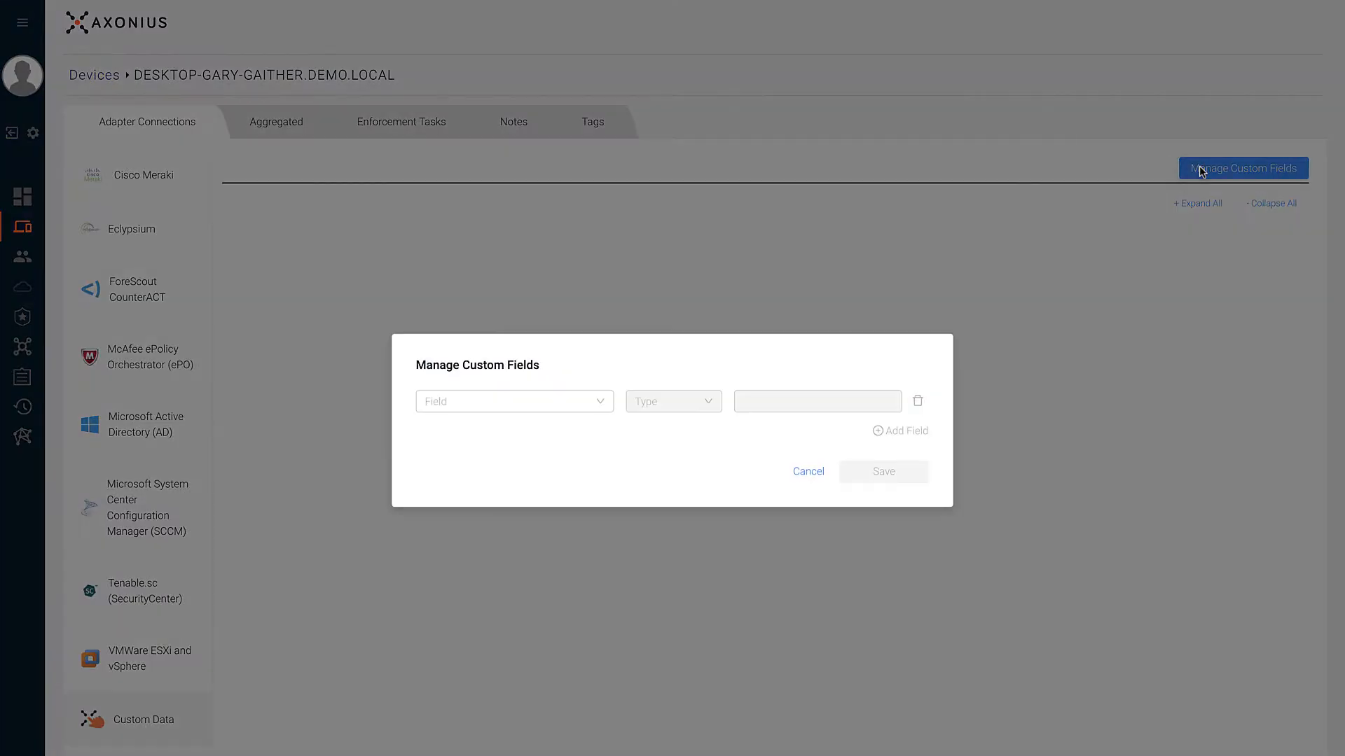
click(580, 400)
text(Desktop)
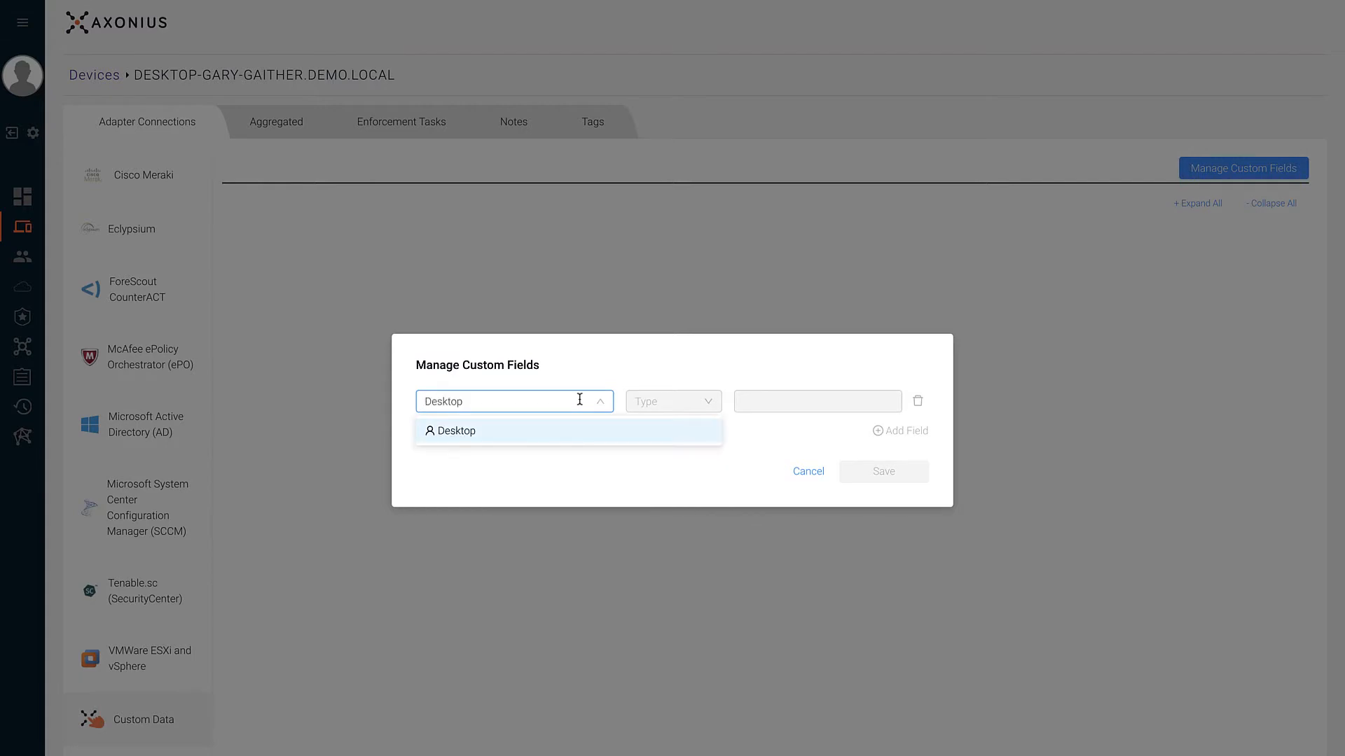
click(580, 430)
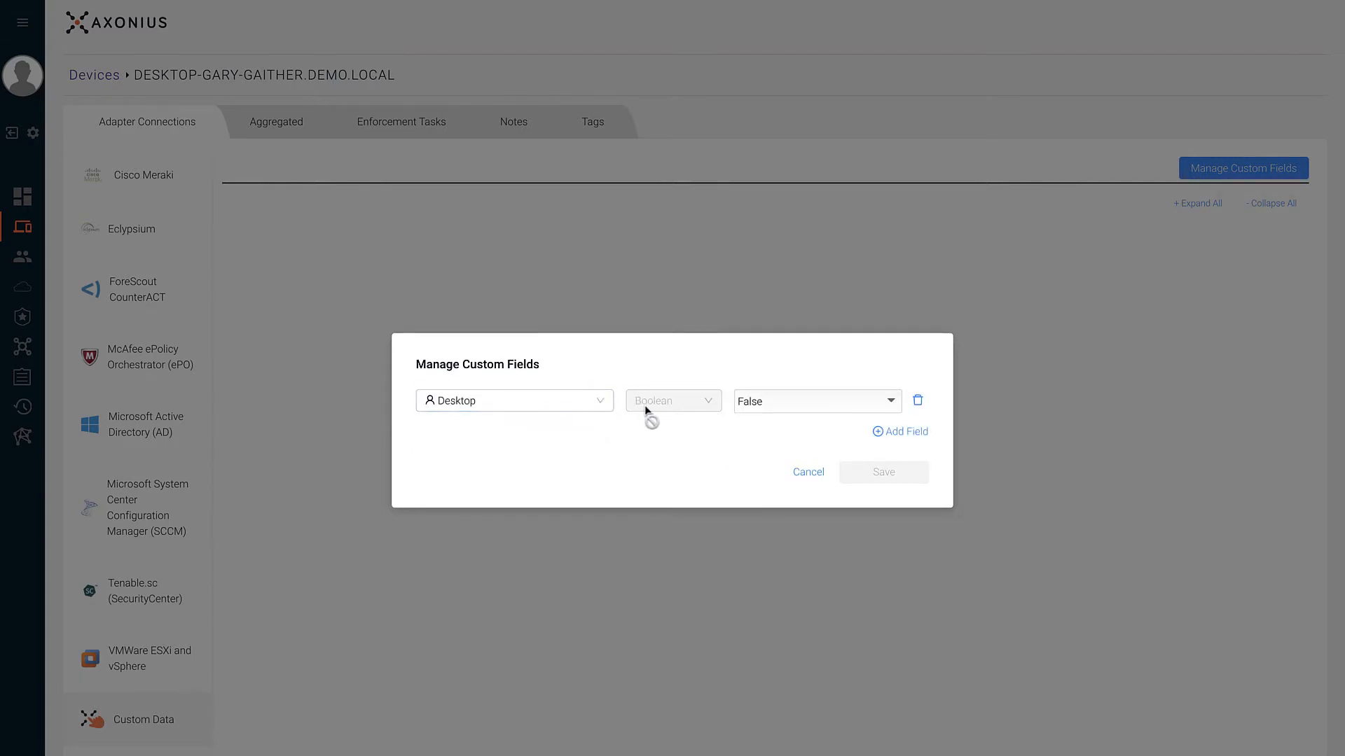
click(744, 400)
click(754, 427)
click(905, 430)
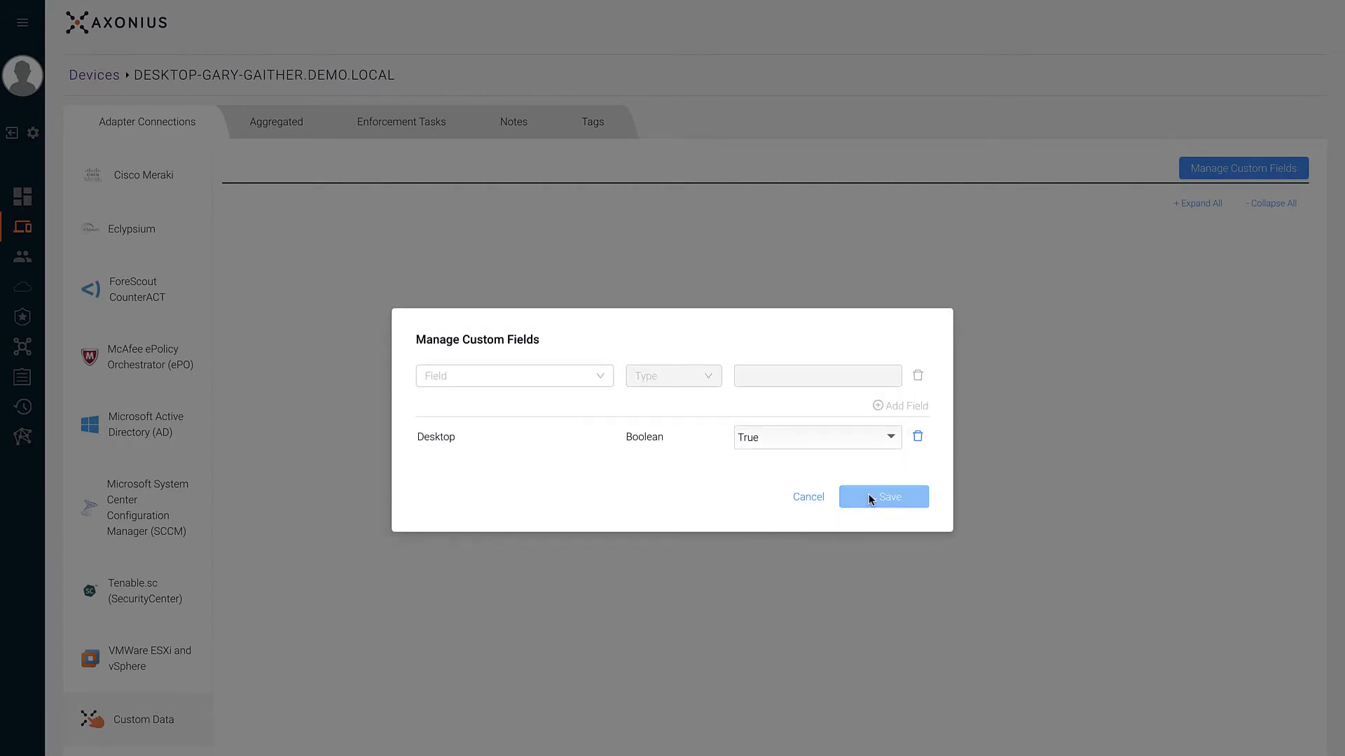
click(876, 495)
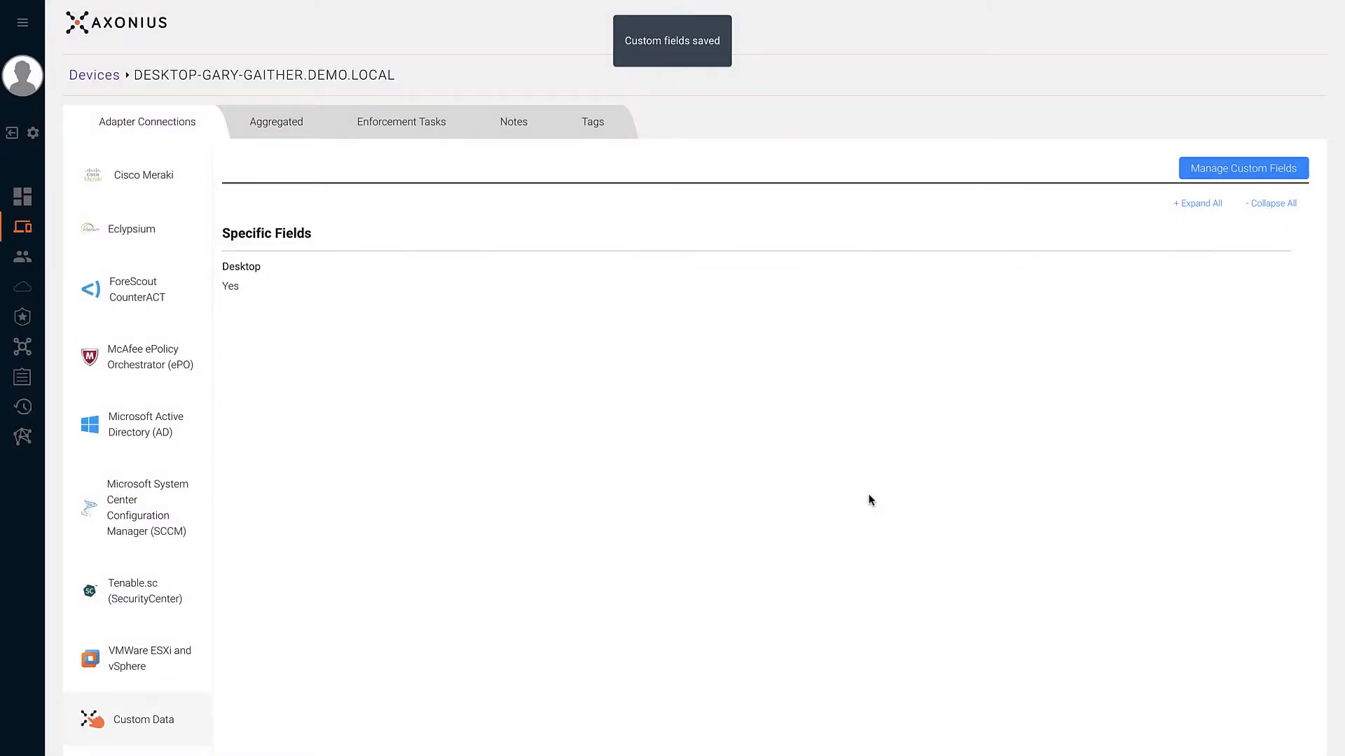
click(293, 129)
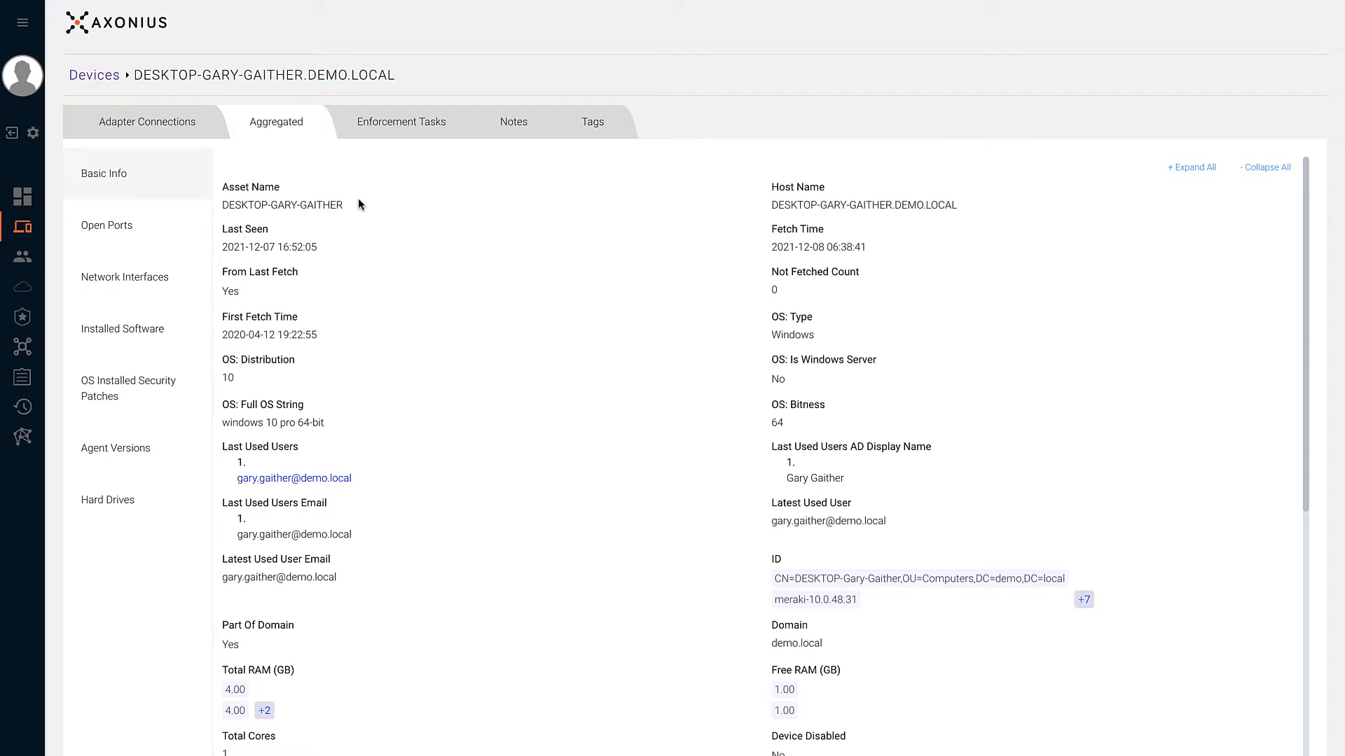
scroll(358, 203, down, 3)
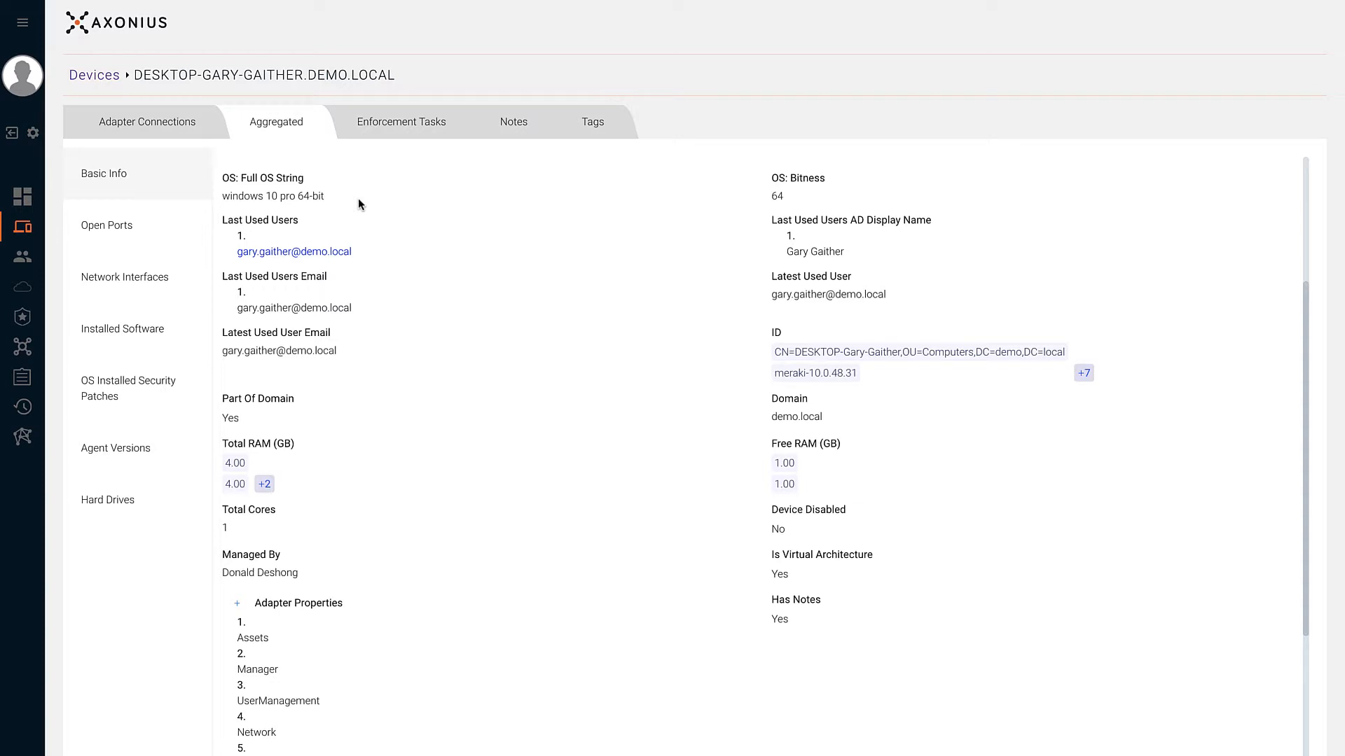
scroll(359, 204, down, 4)
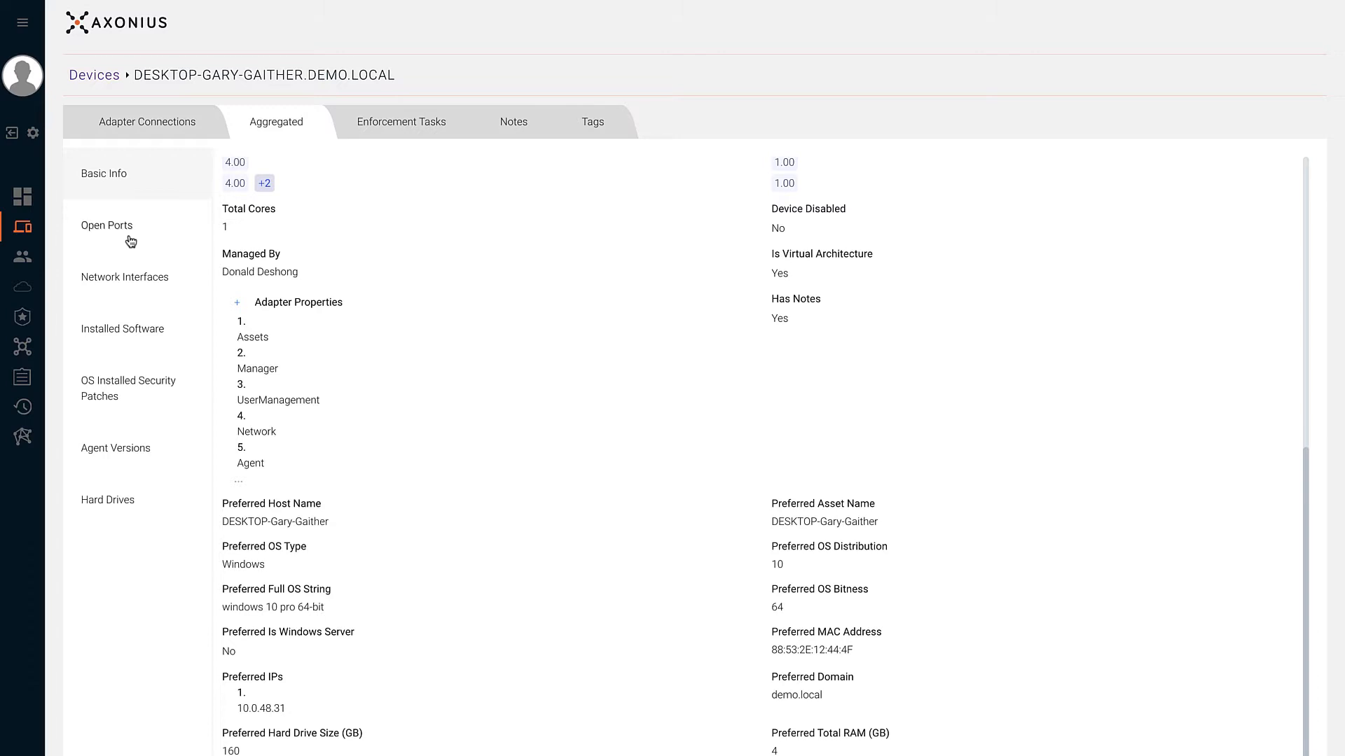
- Review the device's open ports, network interfaces, installed software, security patches, agent versions and hard drives
click(130, 241)
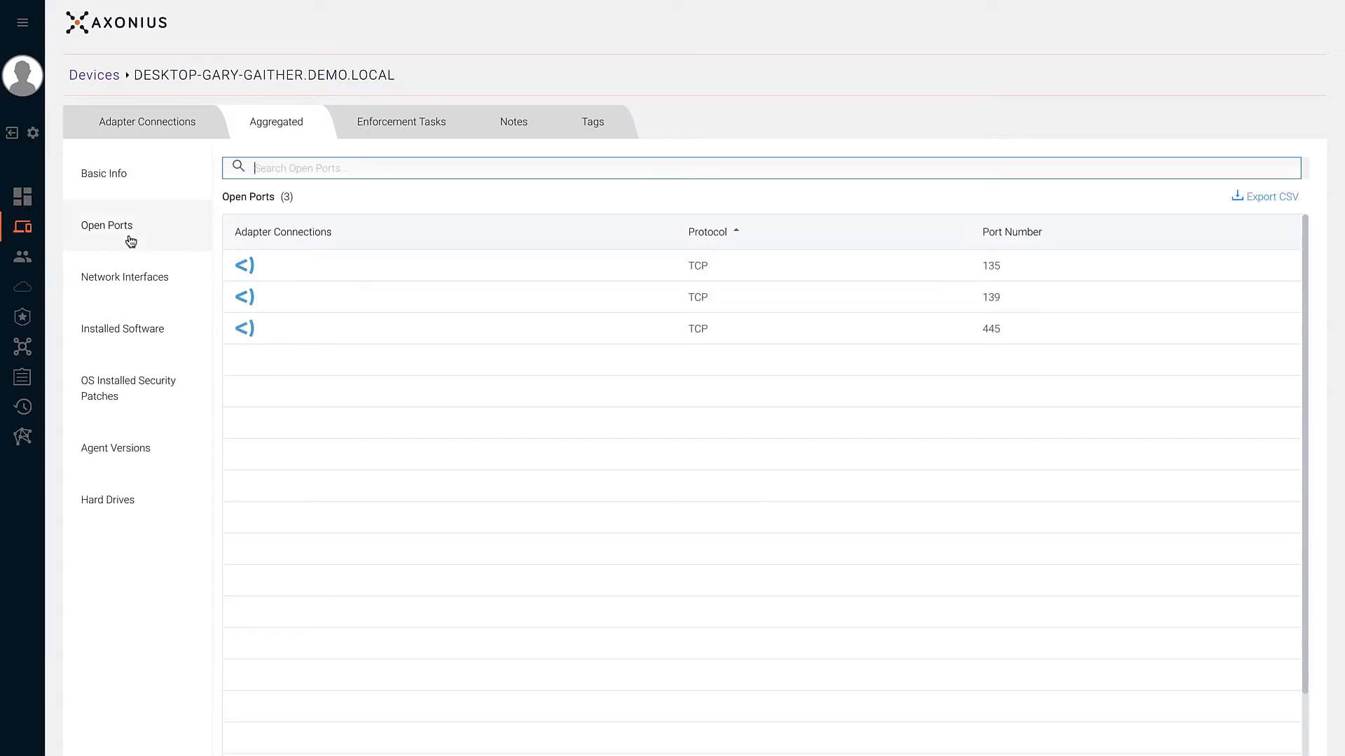
click(130, 289)
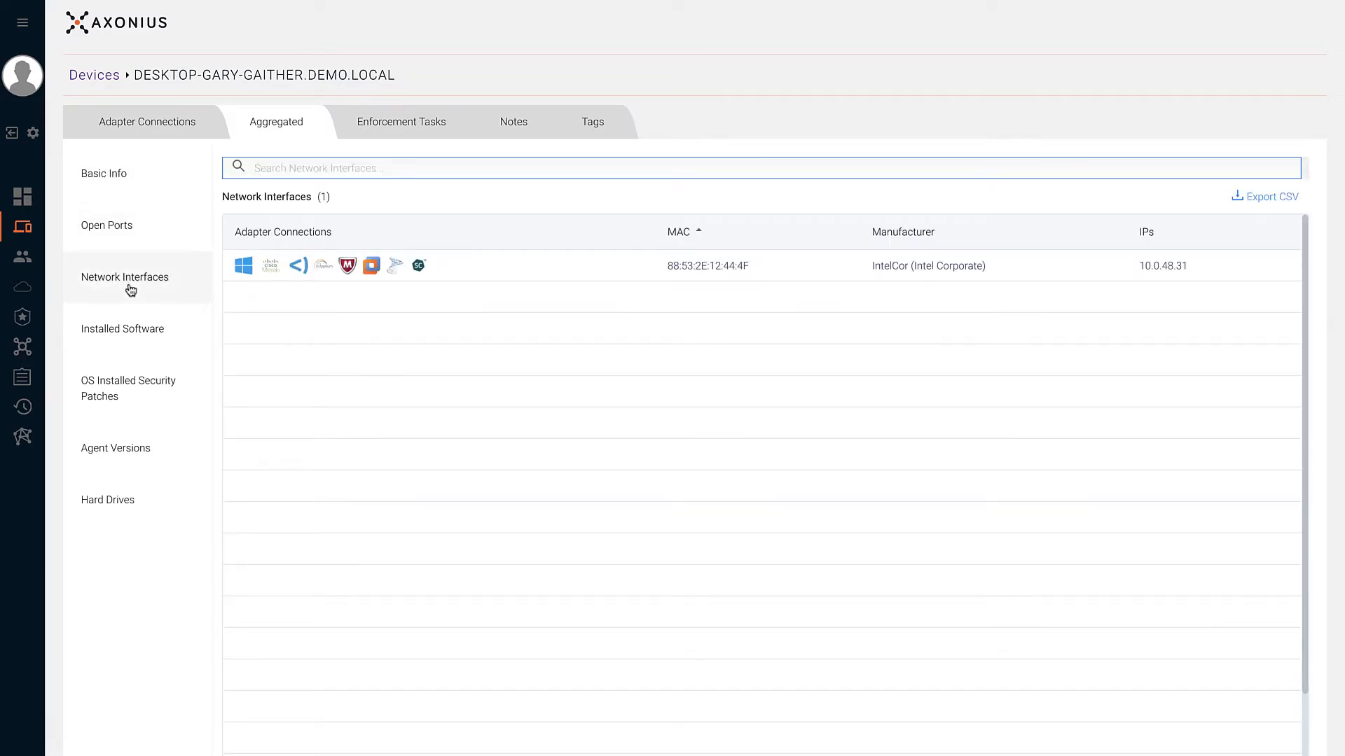
click(129, 336)
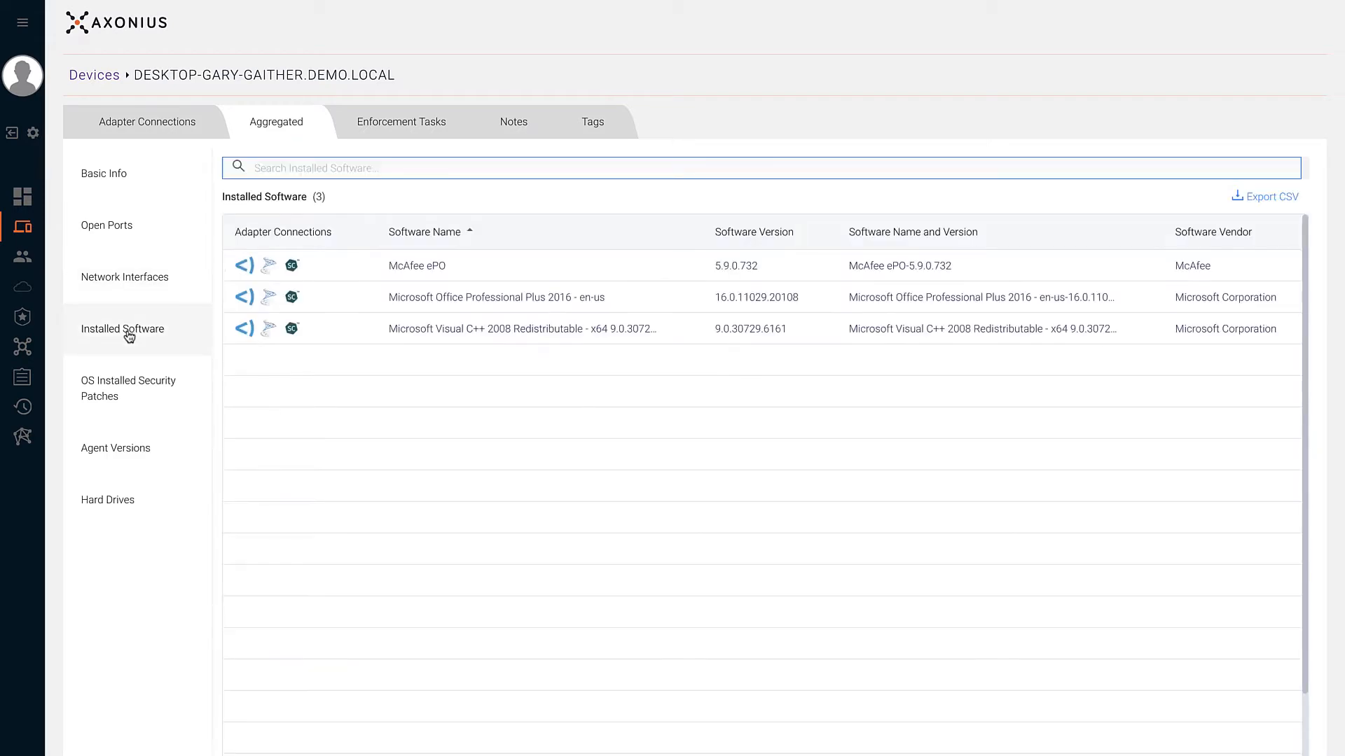
click(127, 379)
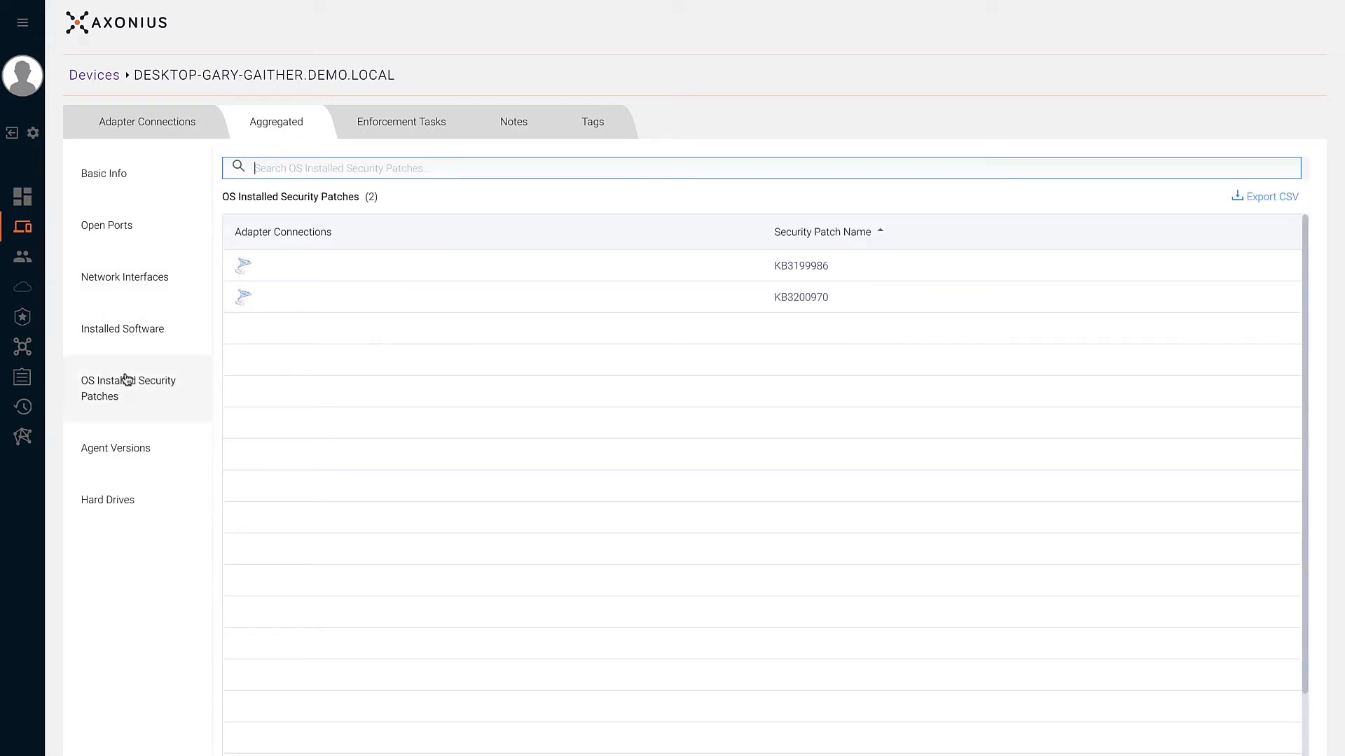
click(121, 451)
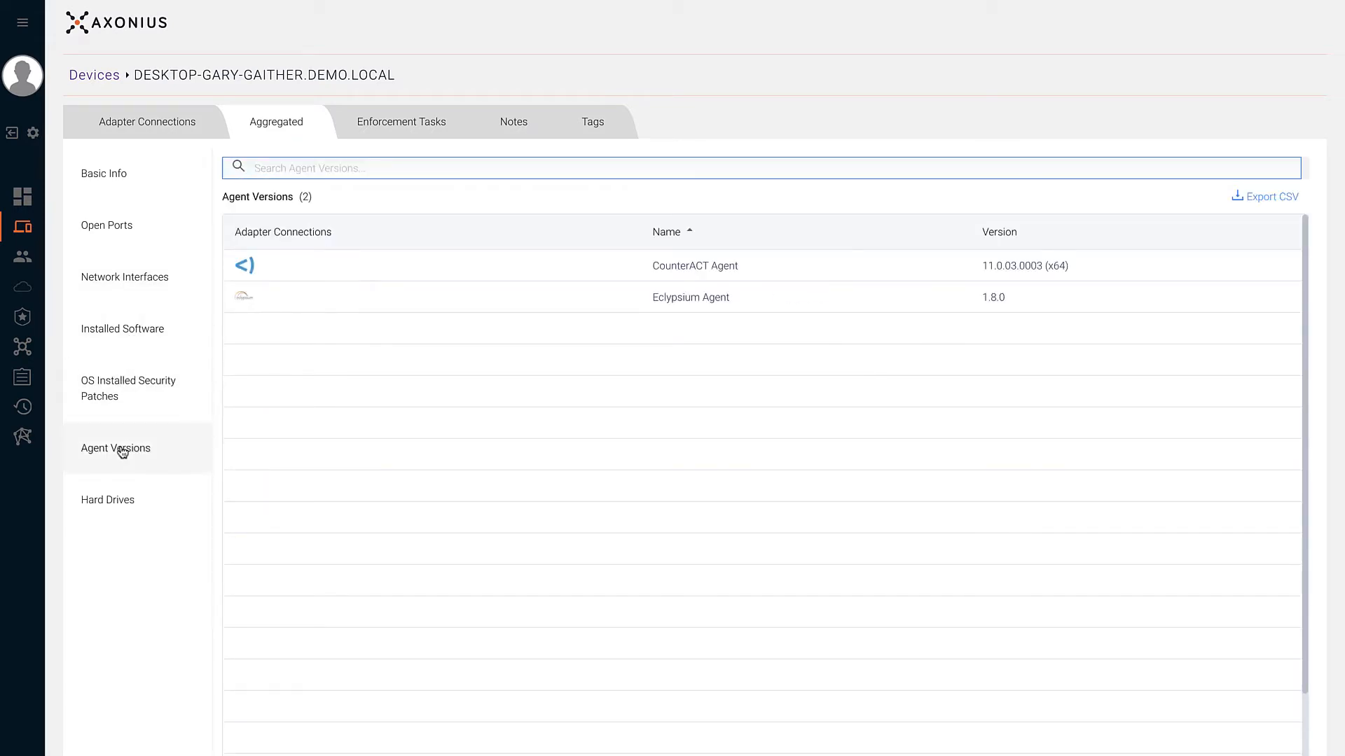
click(142, 502)
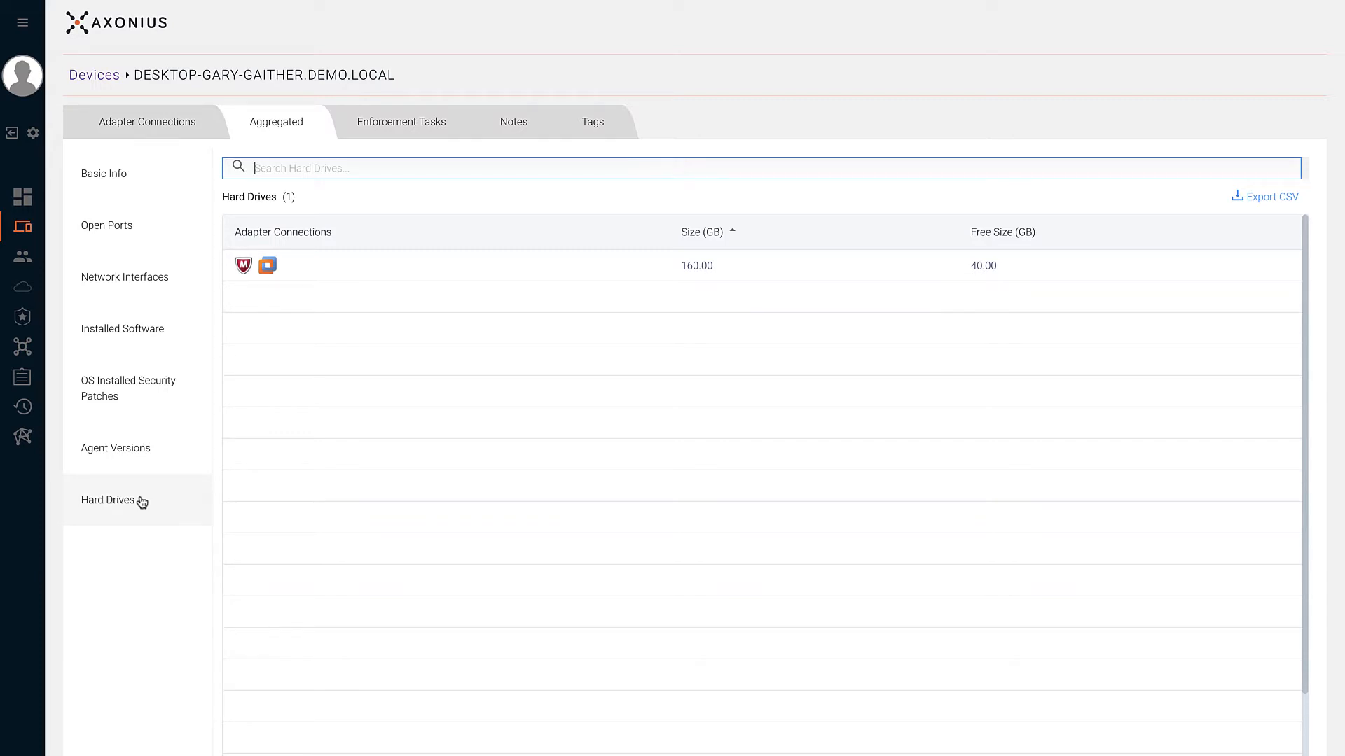
- Show the enforcement task history, inspect JB_Tag_Windows - Task 4169, then return to the list
click(378, 135)
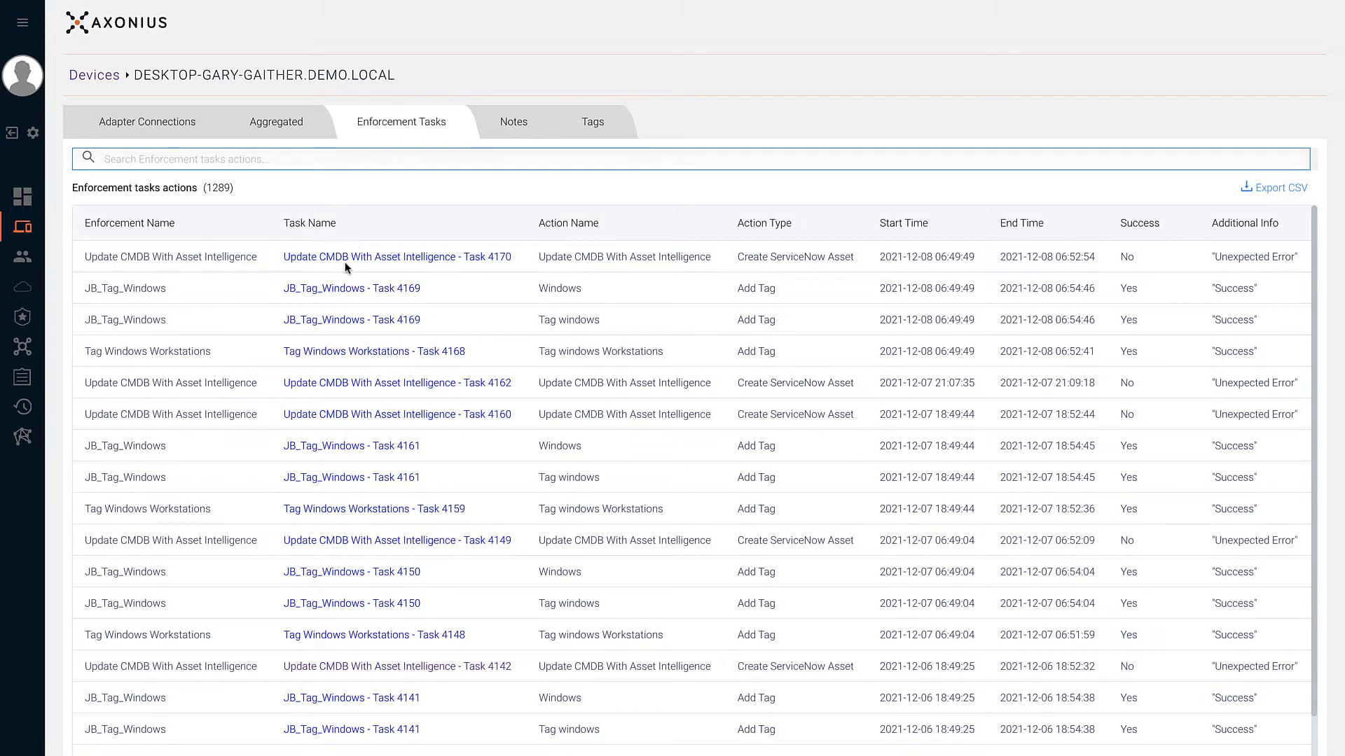
click(344, 290)
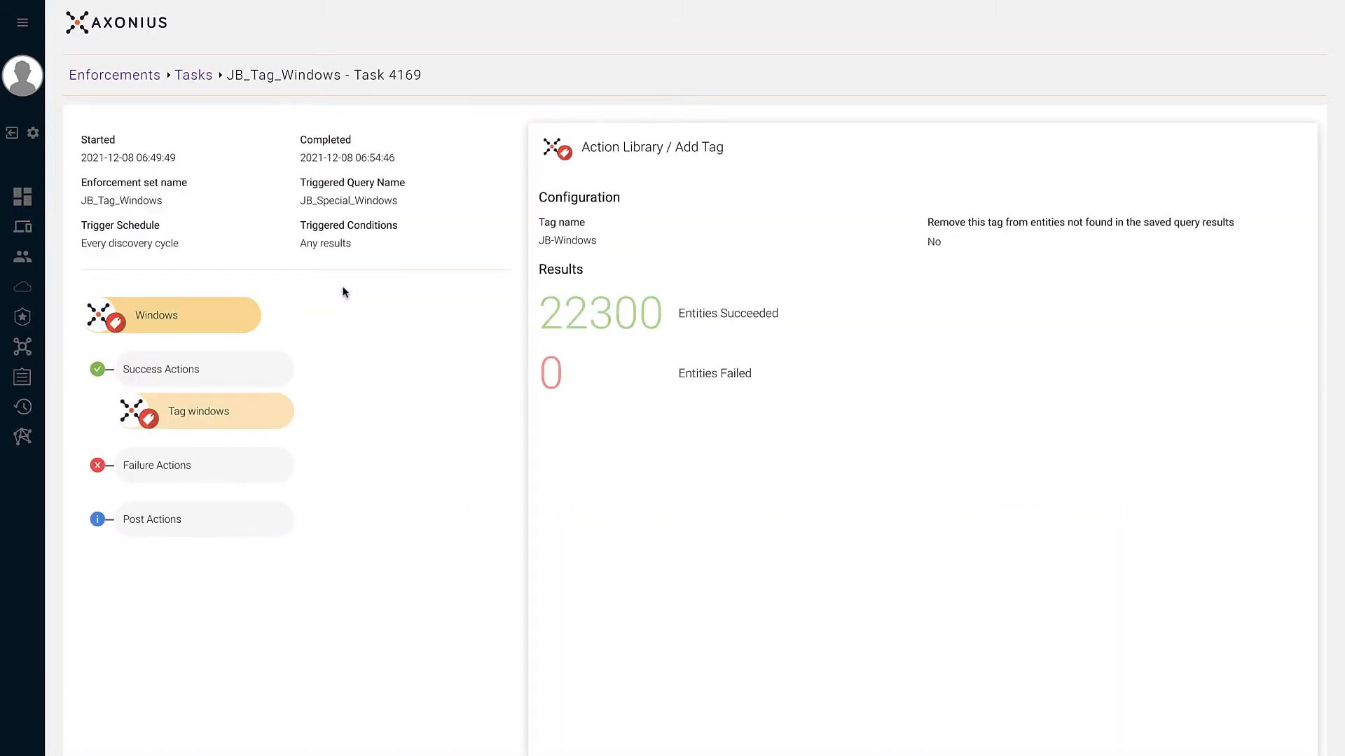
right_click(344, 292)
click(360, 320)
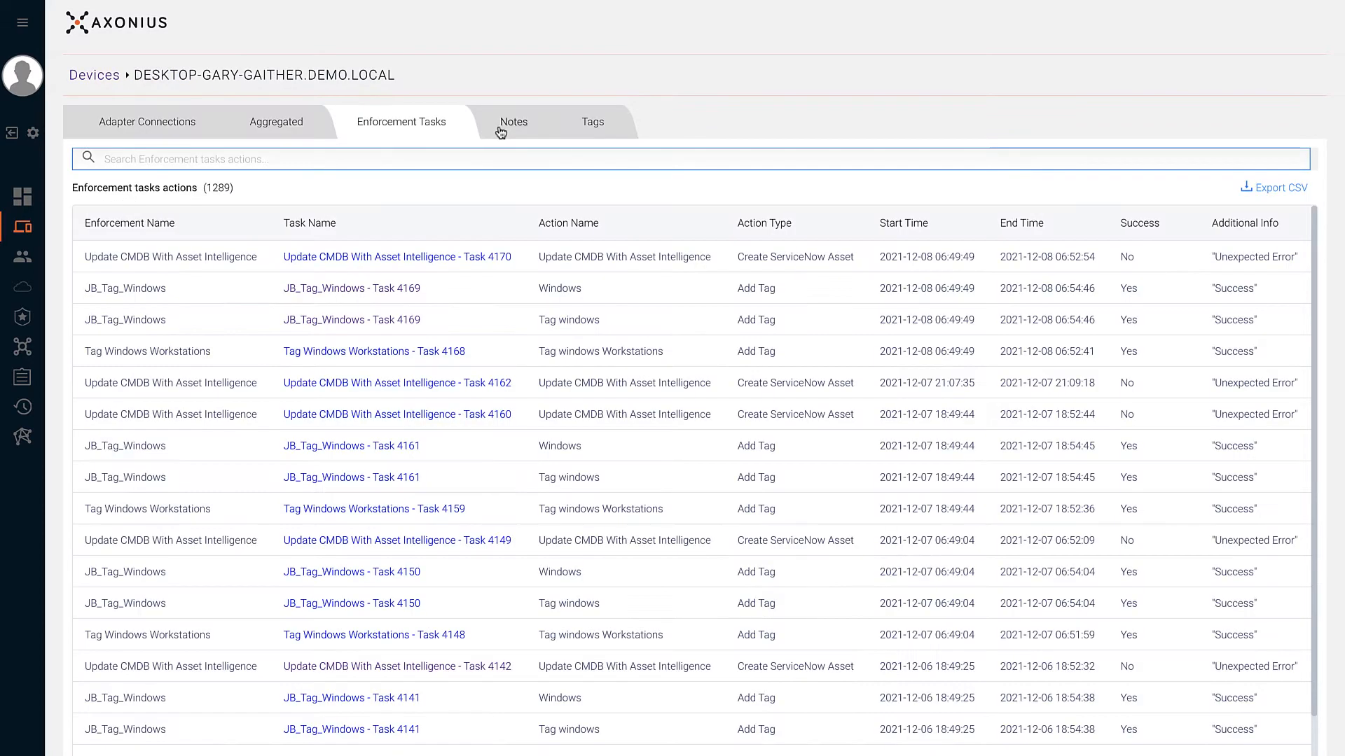
- Save a new note on the device identifying it as its owner's desktop
click(501, 133)
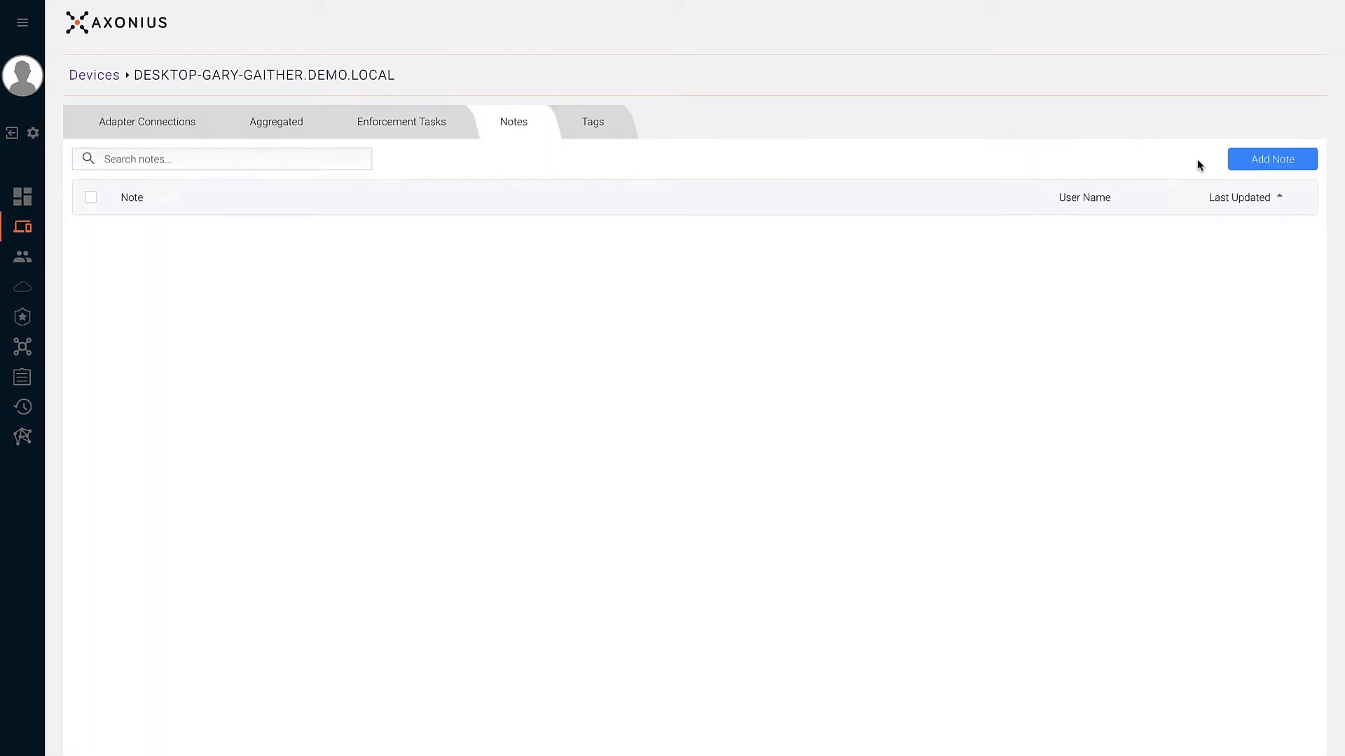
click(1245, 164)
click(866, 435)
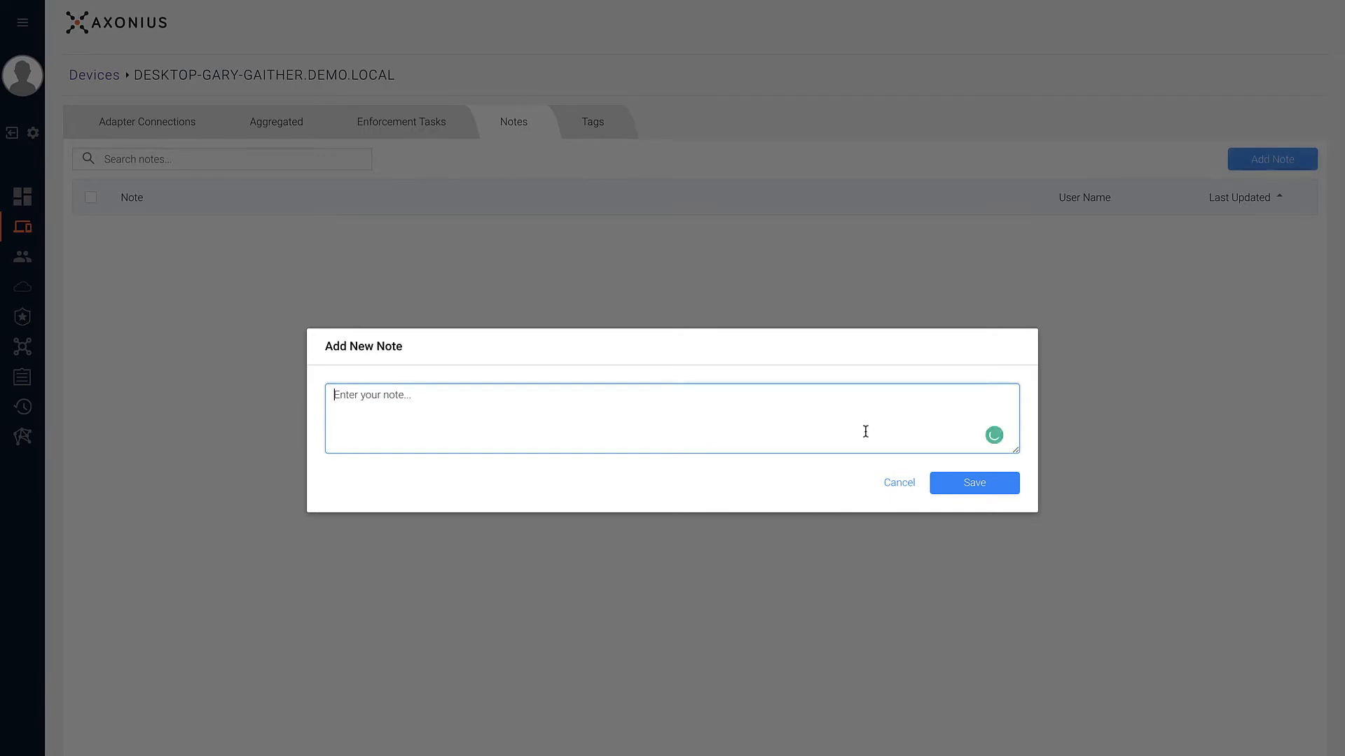
text(Gary's Desktop)
click(945, 485)
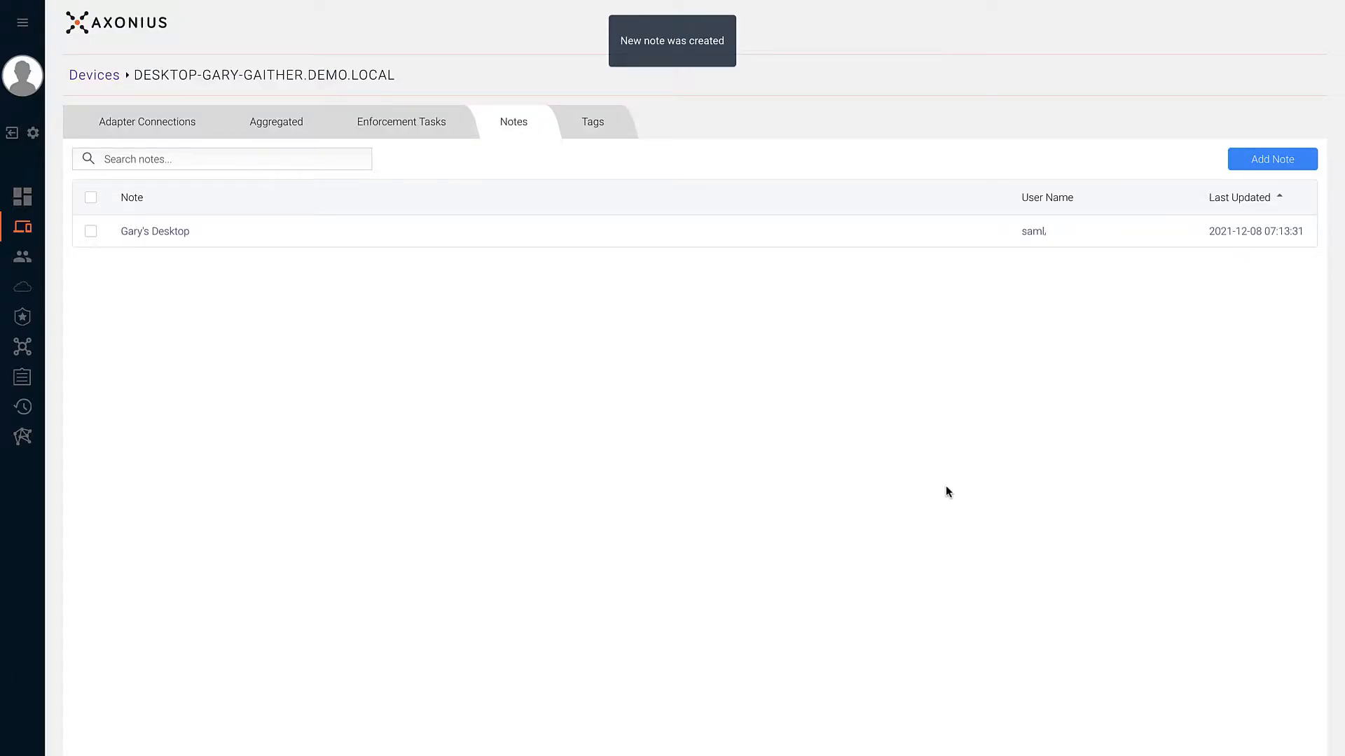
click(593, 122)
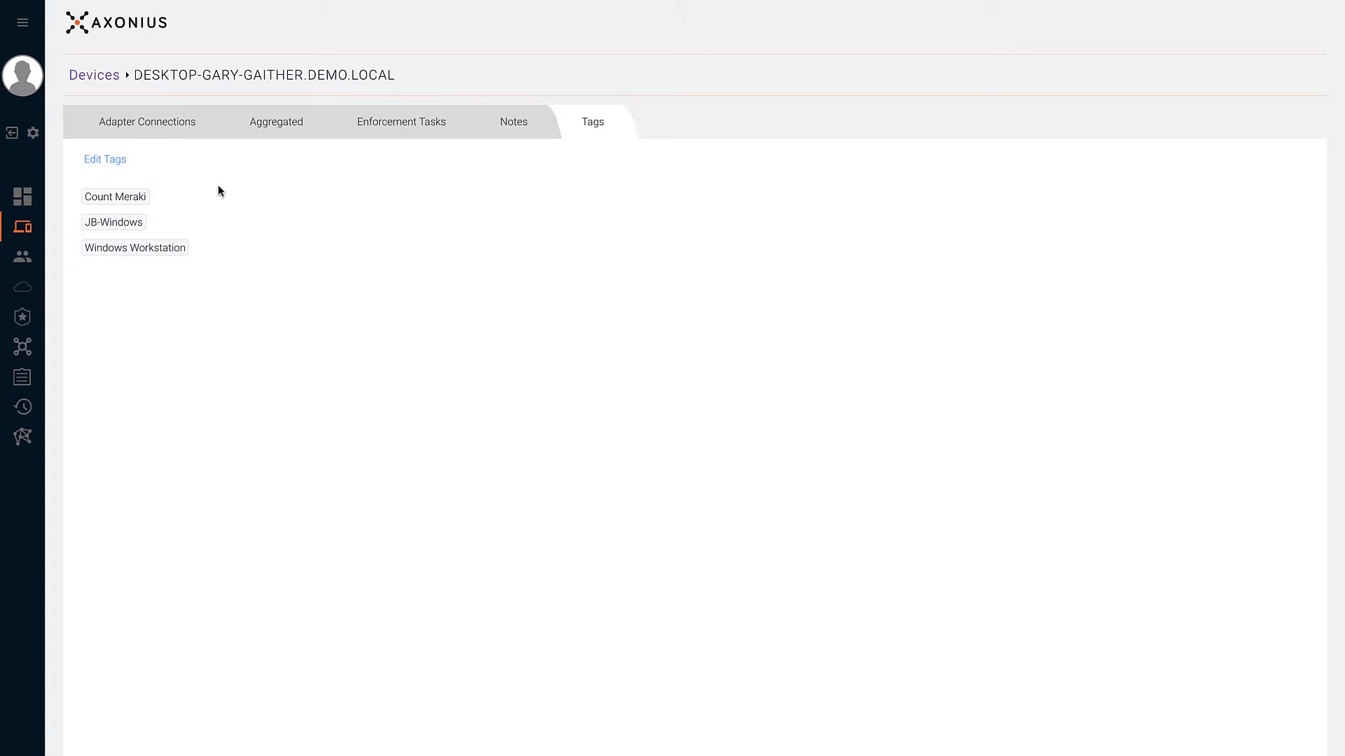
- Add the Desktop tag to the device, expiring in 2 days on 2021-12-09, and save
click(123, 166)
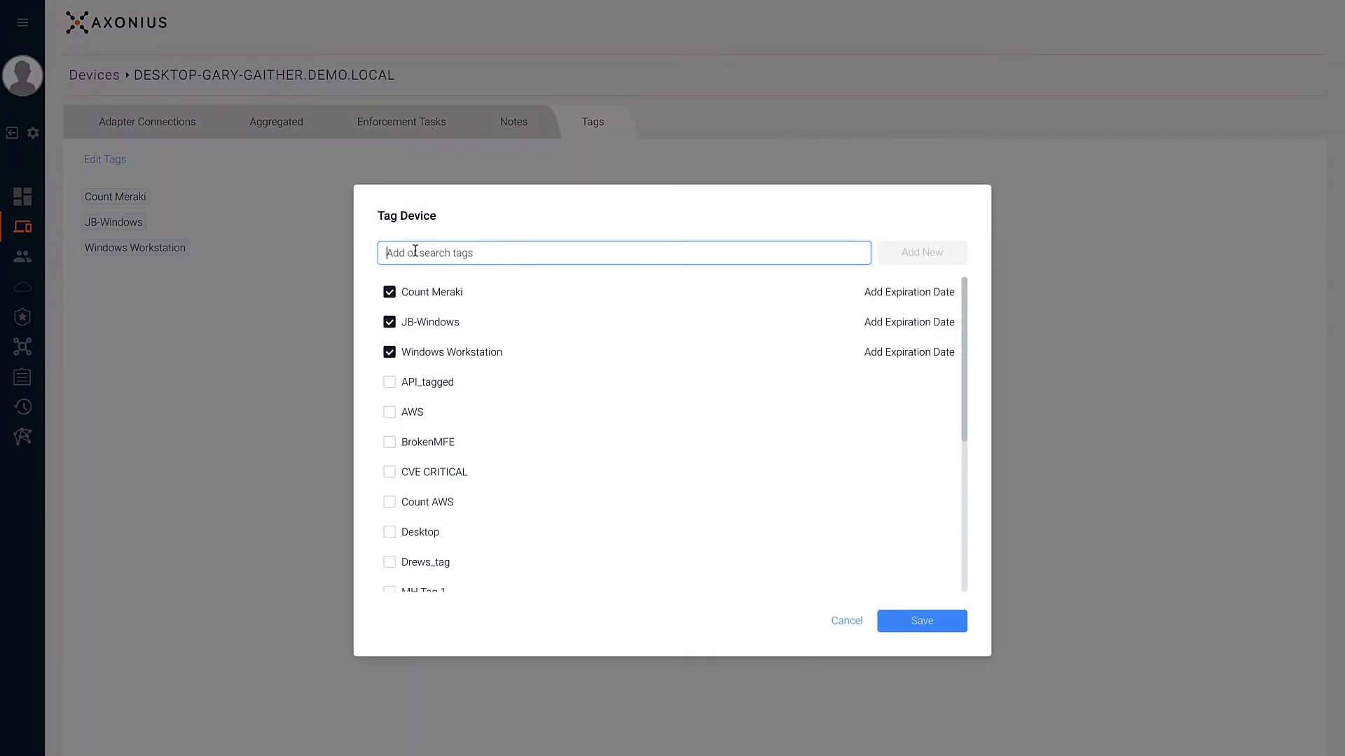
text(Desktop)
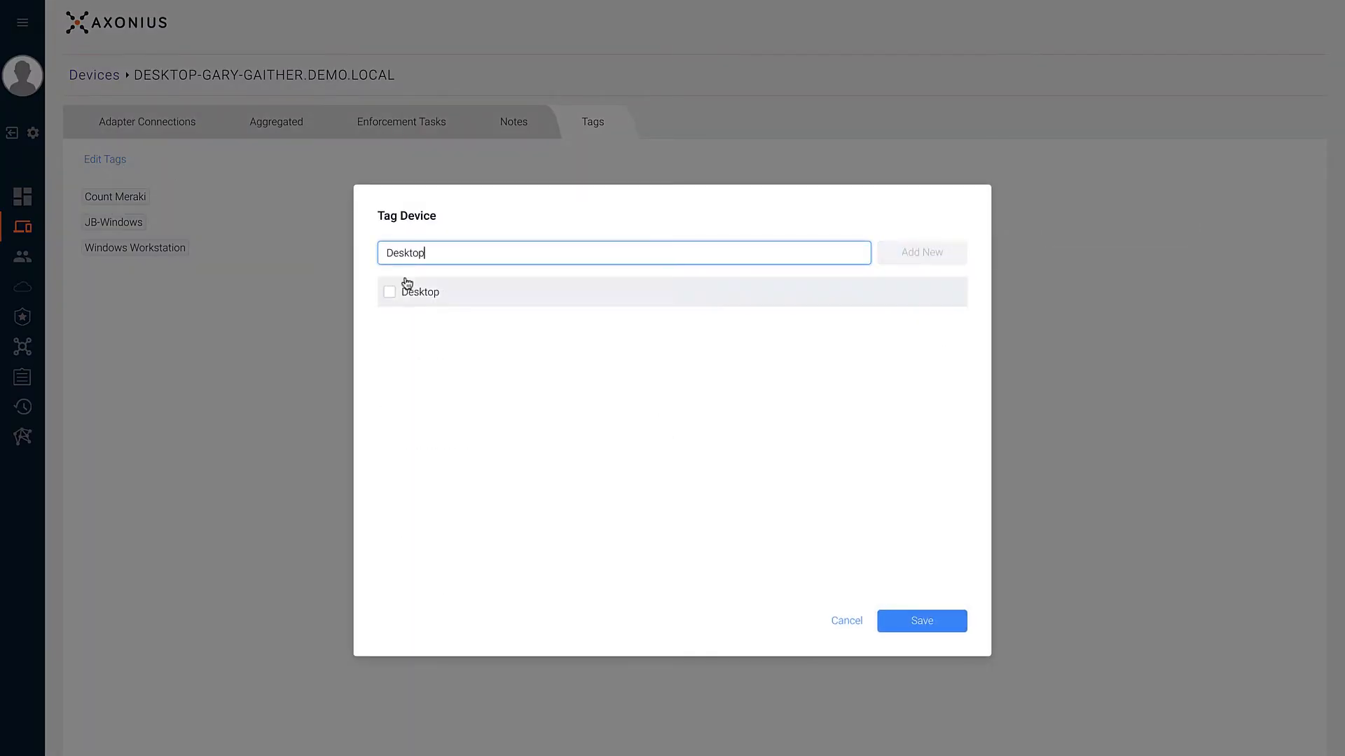
click(389, 293)
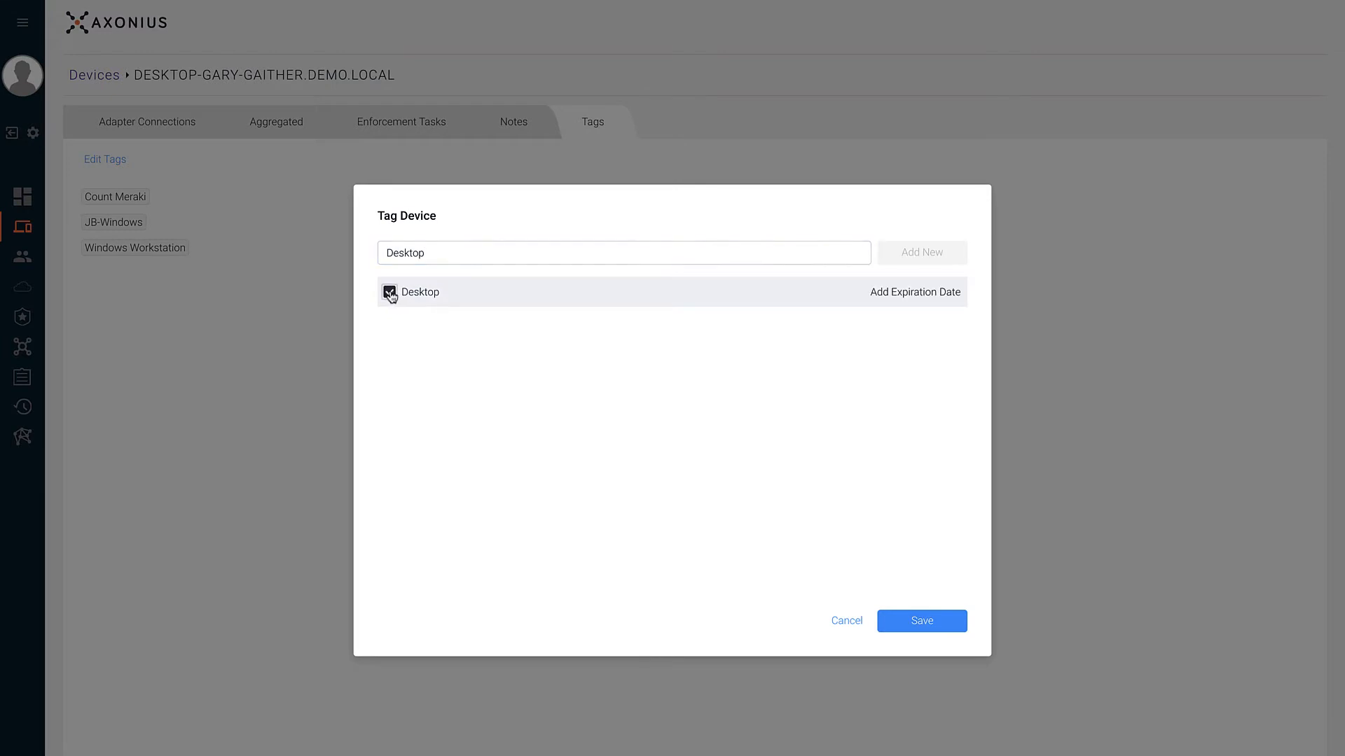
click(890, 294)
click(892, 344)
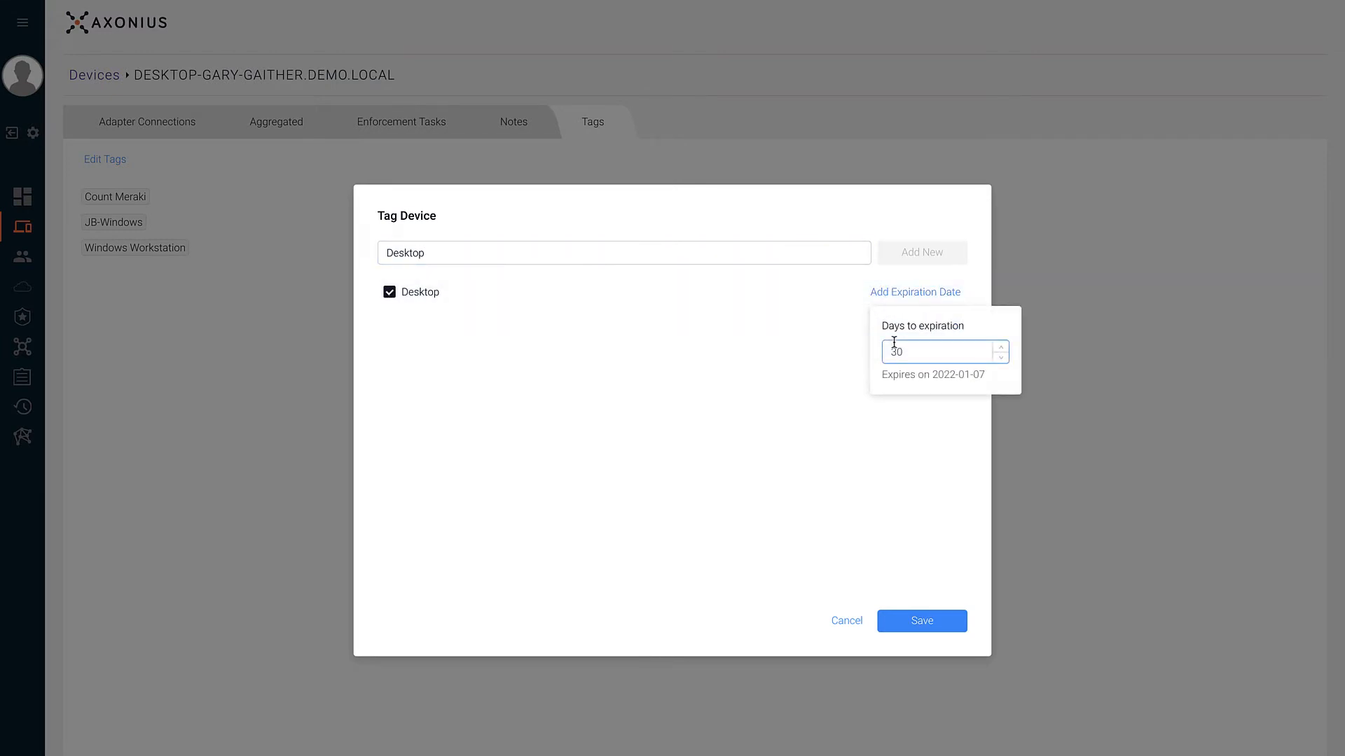
double_click(899, 353)
text(2)
click(912, 519)
click(892, 632)
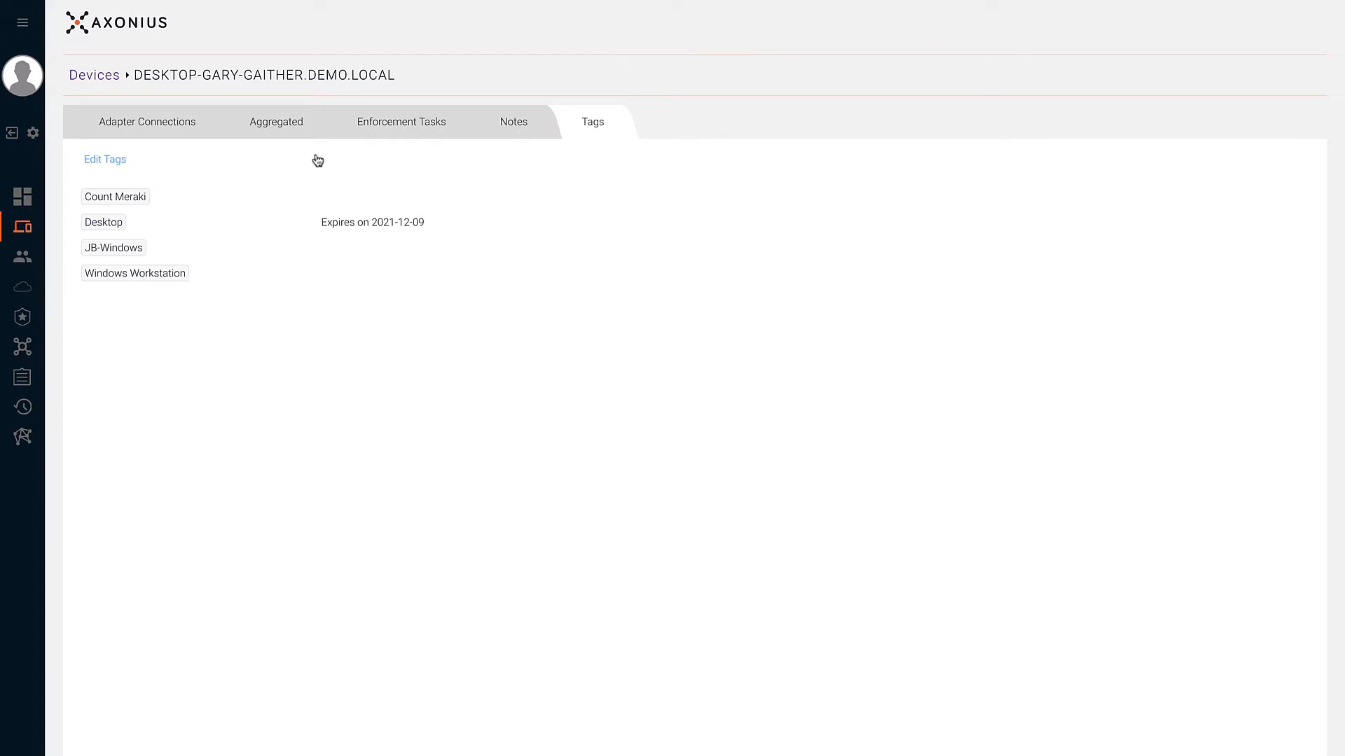
- Return to Devices, reset the Windows query to list all 40363 devices, and start a new query
click(93, 76)
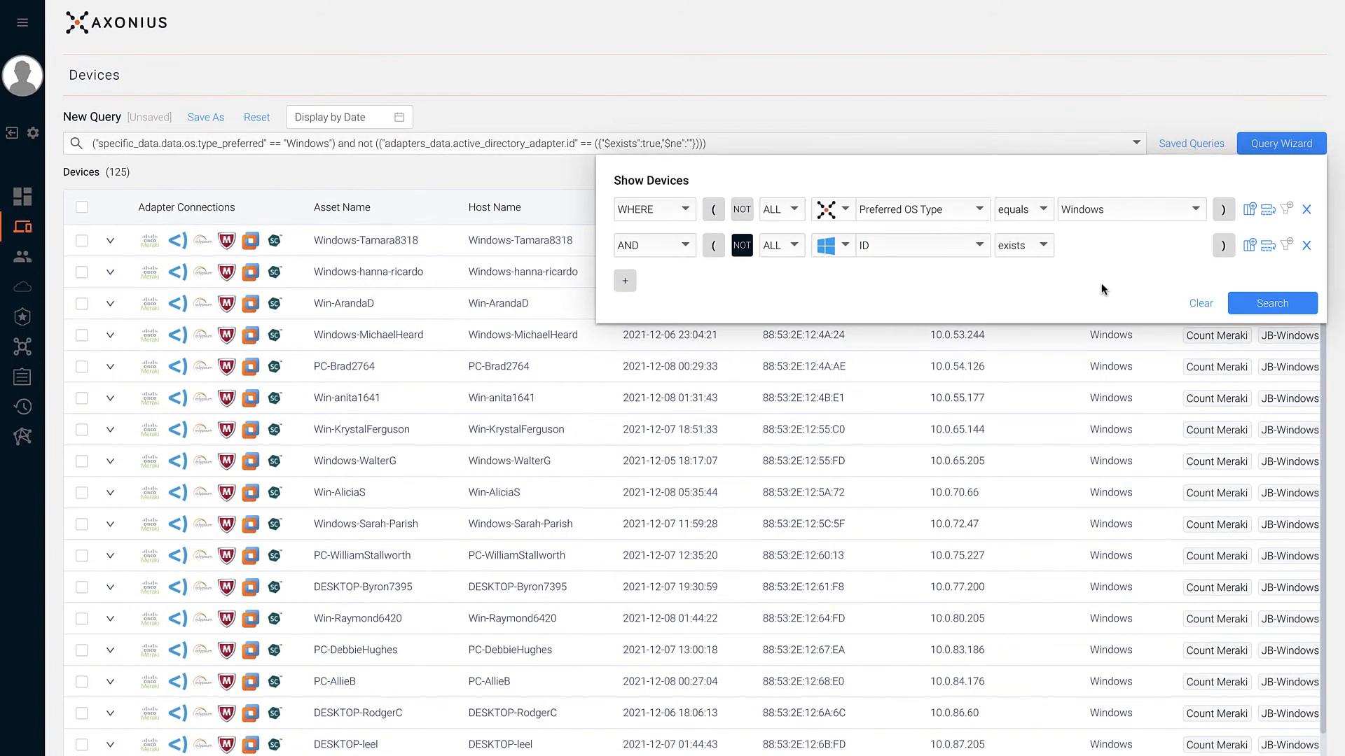
click(251, 120)
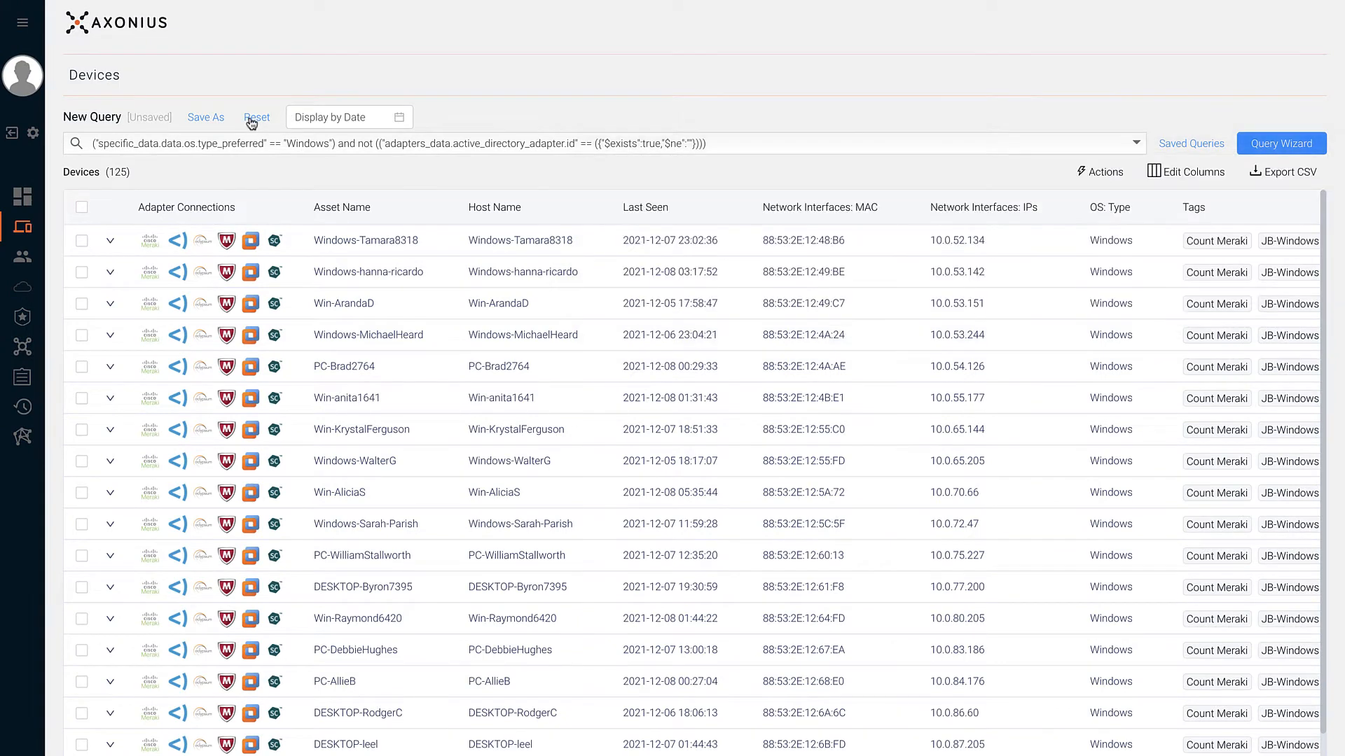
click(251, 121)
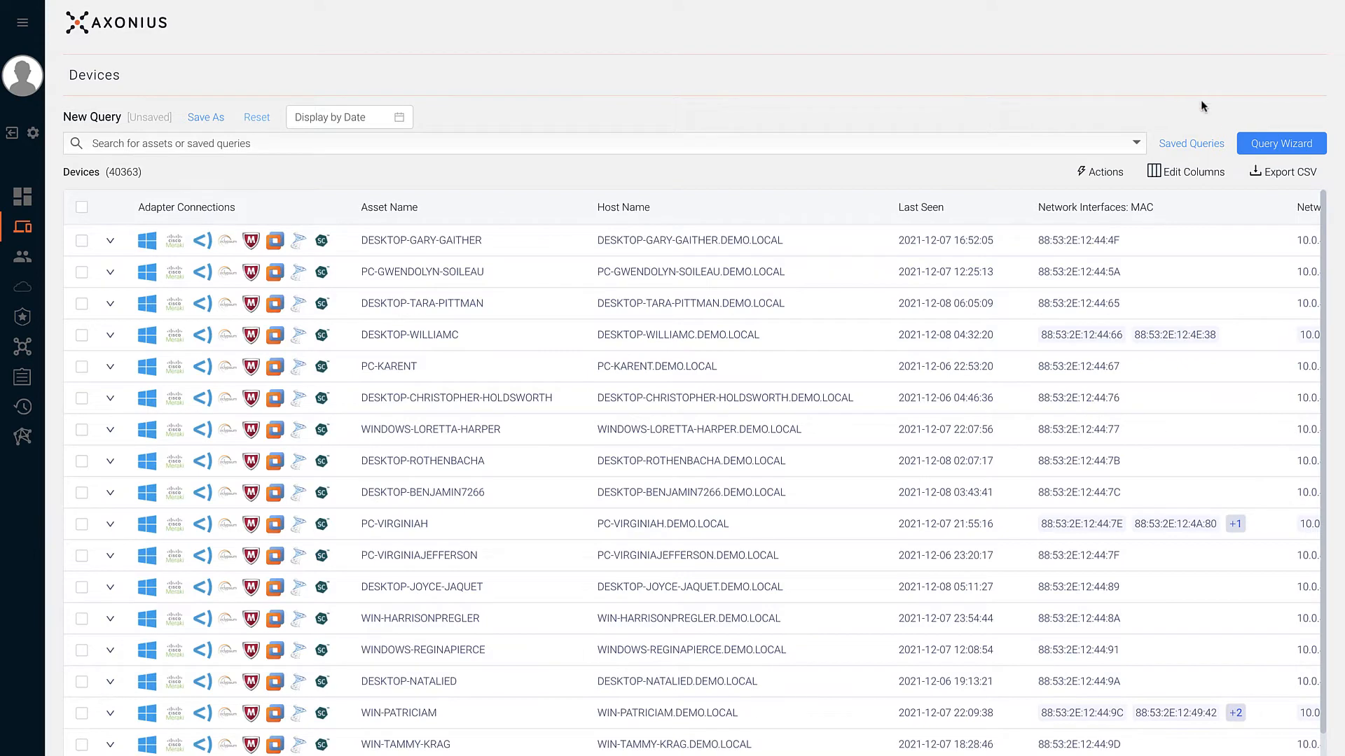
click(1252, 143)
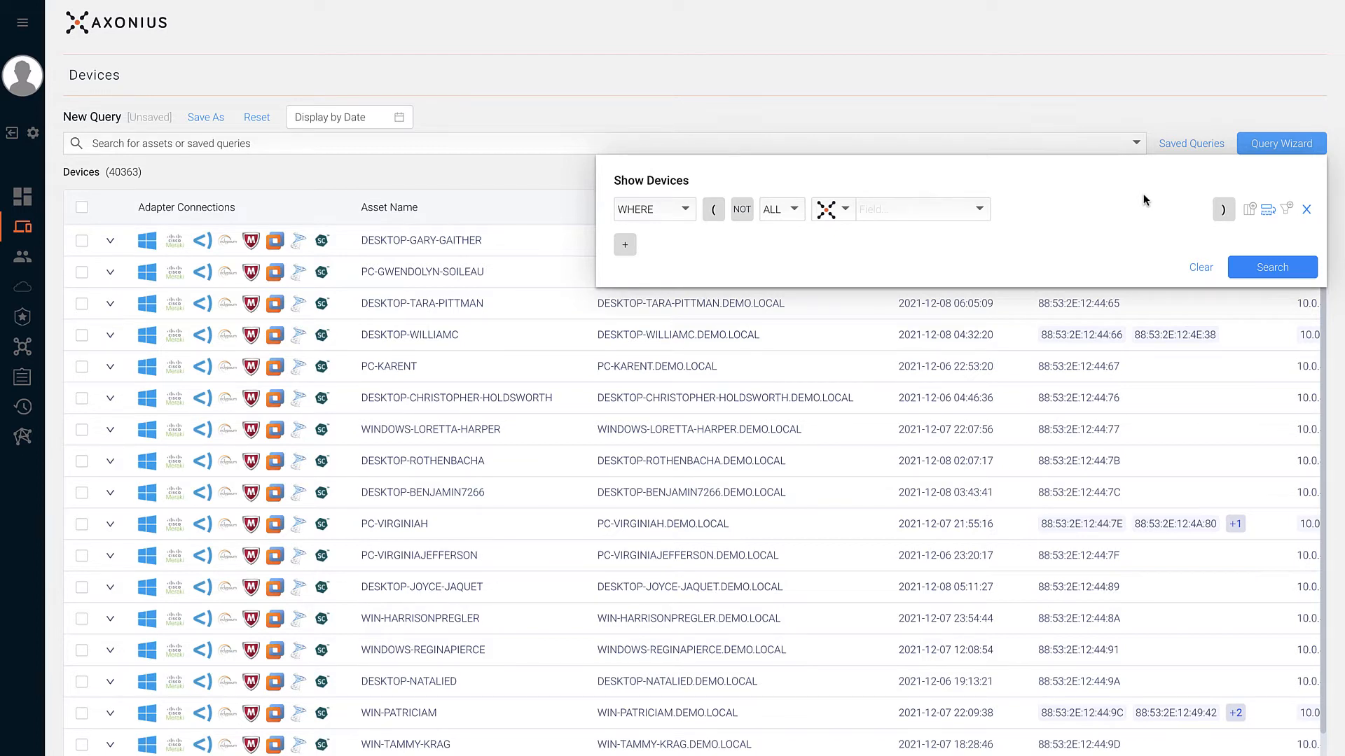
- Filter the devices to Preferred OS Type equals Windows, leaving 22300 devices
click(837, 218)
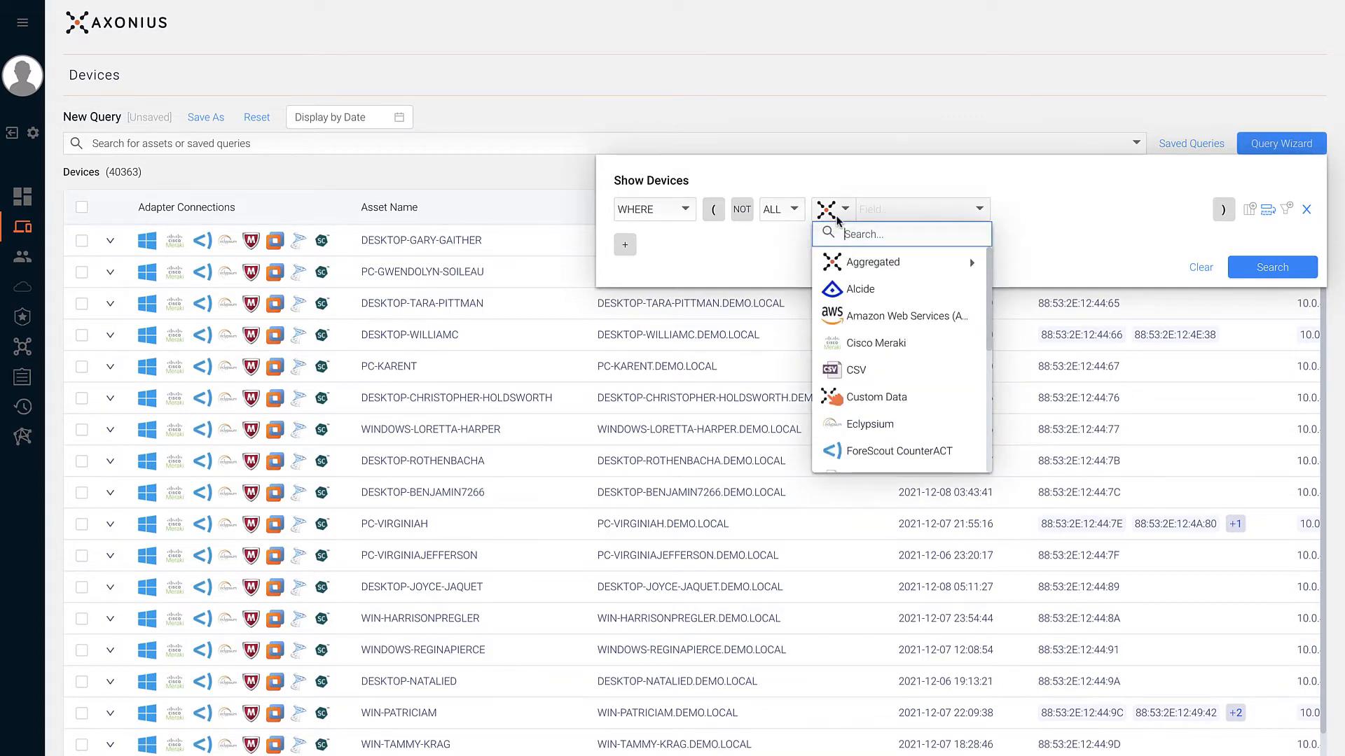
click(837, 215)
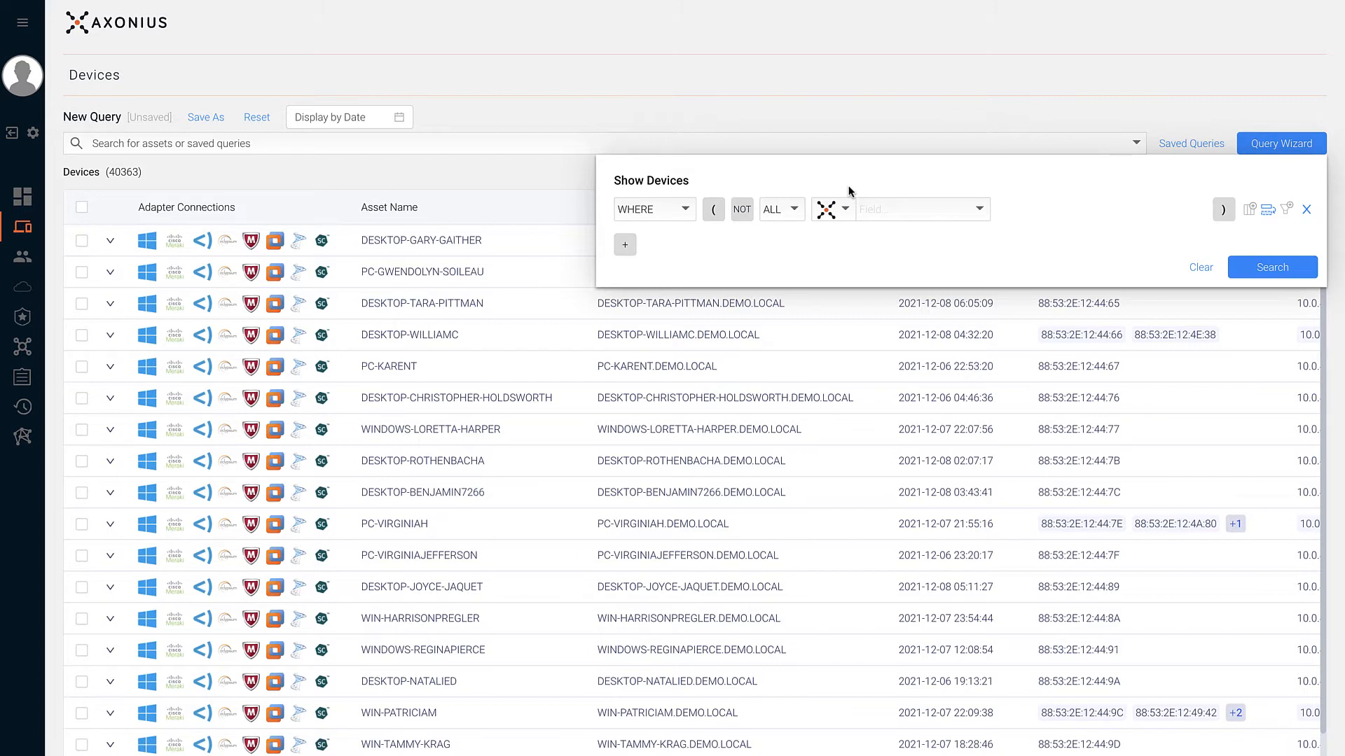
click(977, 208)
text(public)
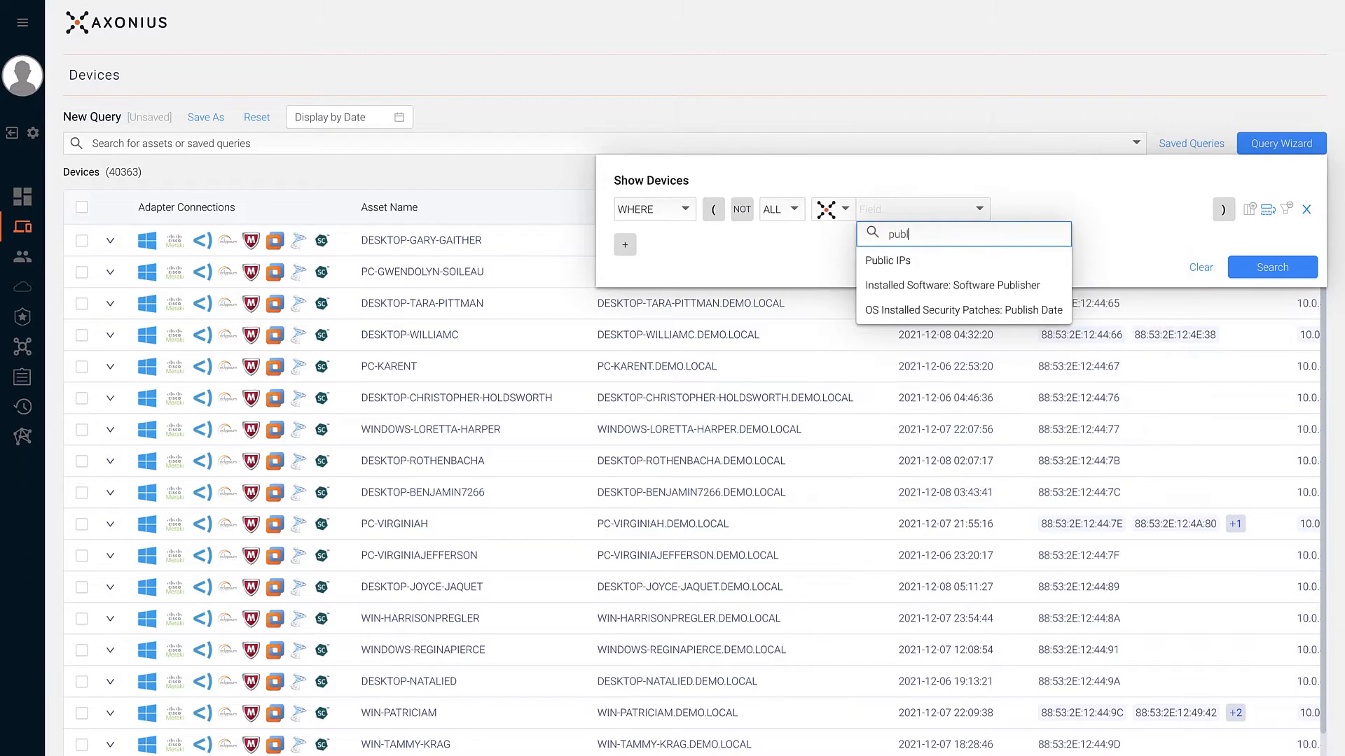
key(BackSpace)
key(BackSpace)
key(BackSpace)
key(BackSpace)
key(BackSpace)
key(BackSpace)
text(os t)
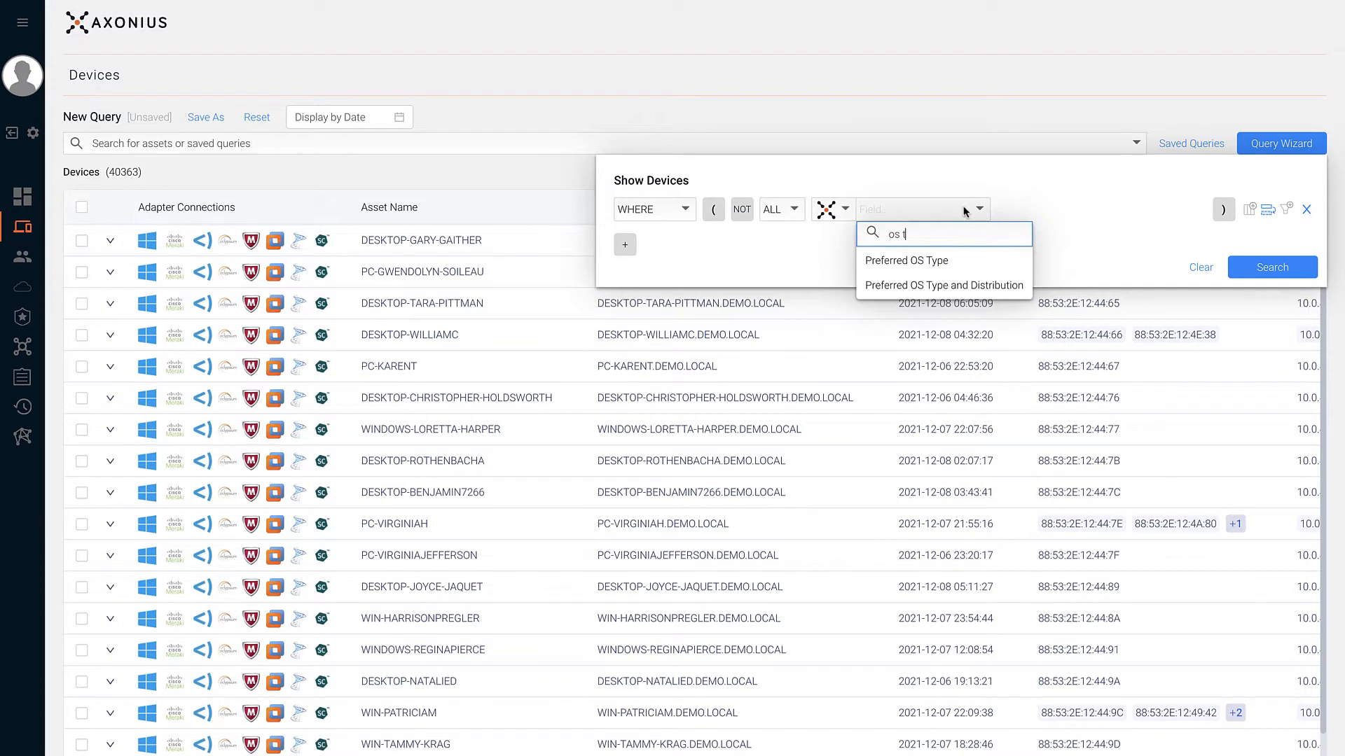
click(949, 260)
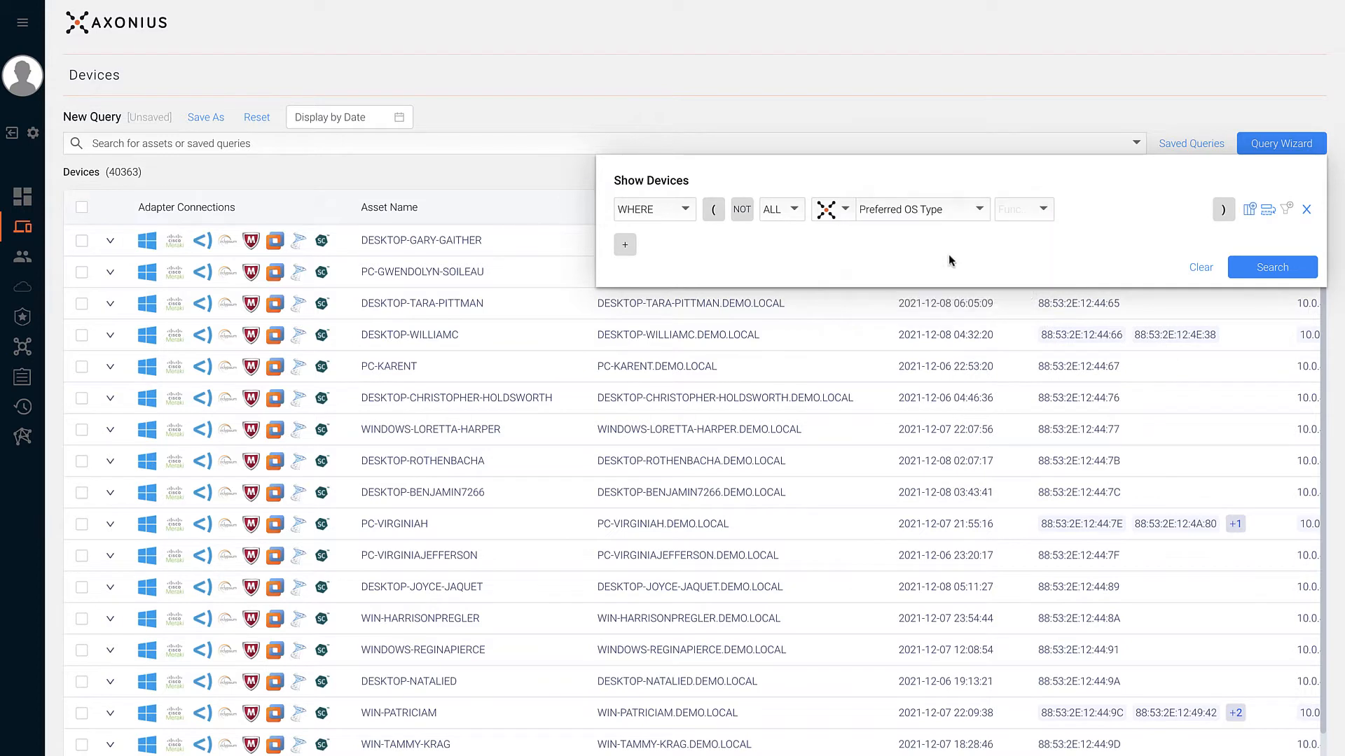
click(1006, 219)
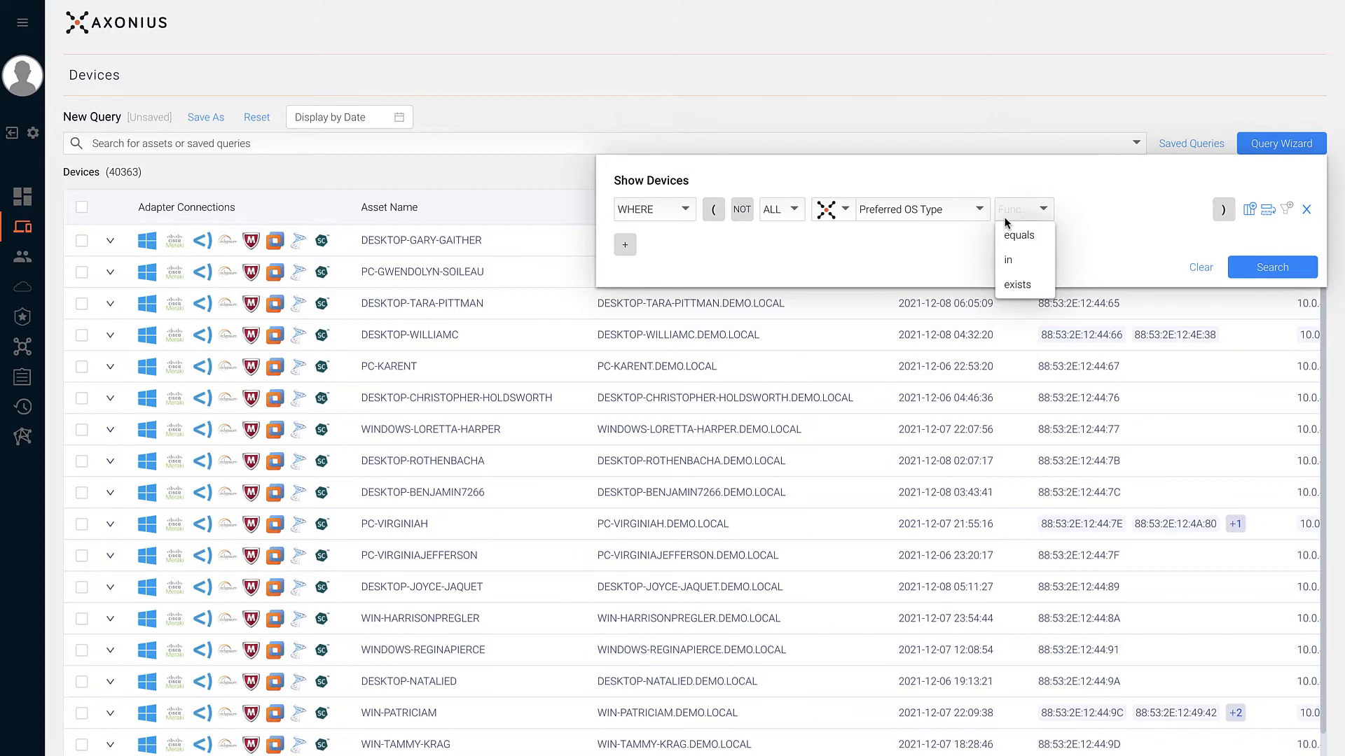
click(1006, 235)
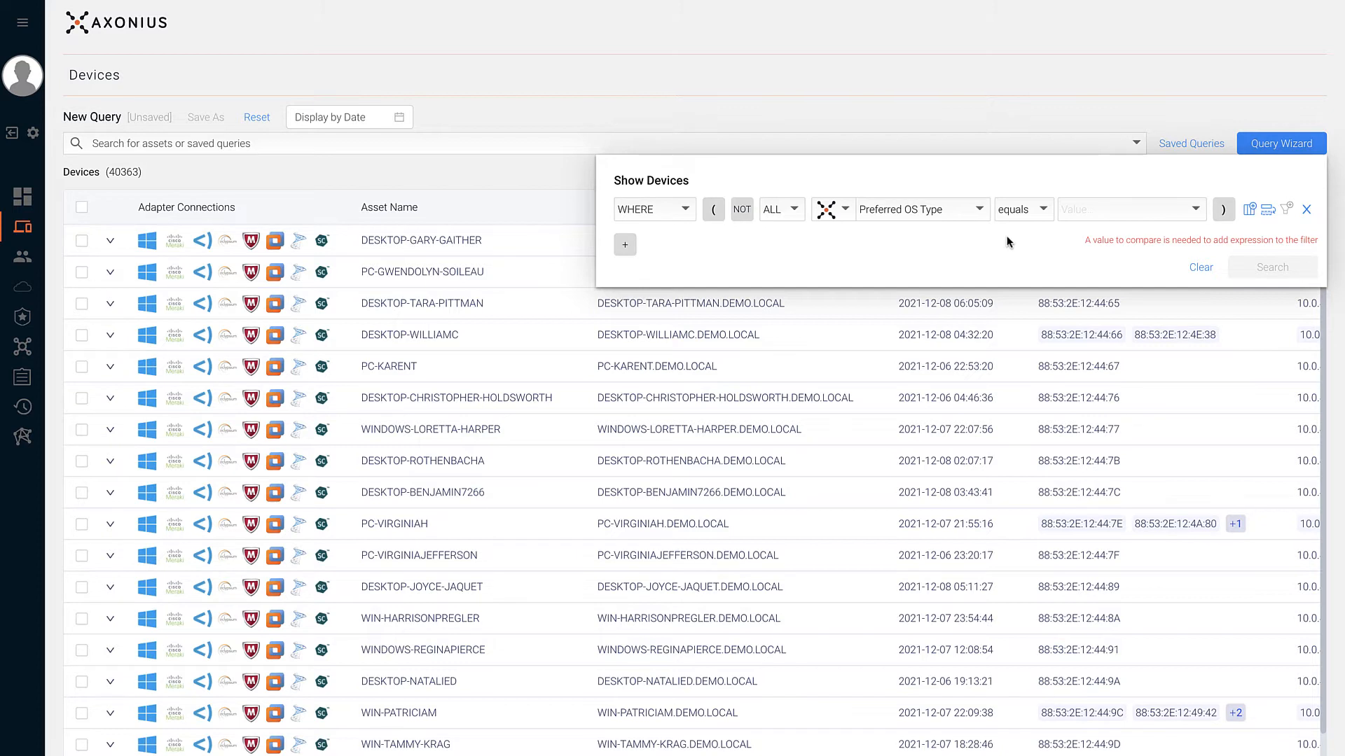
click(1063, 215)
click(1085, 261)
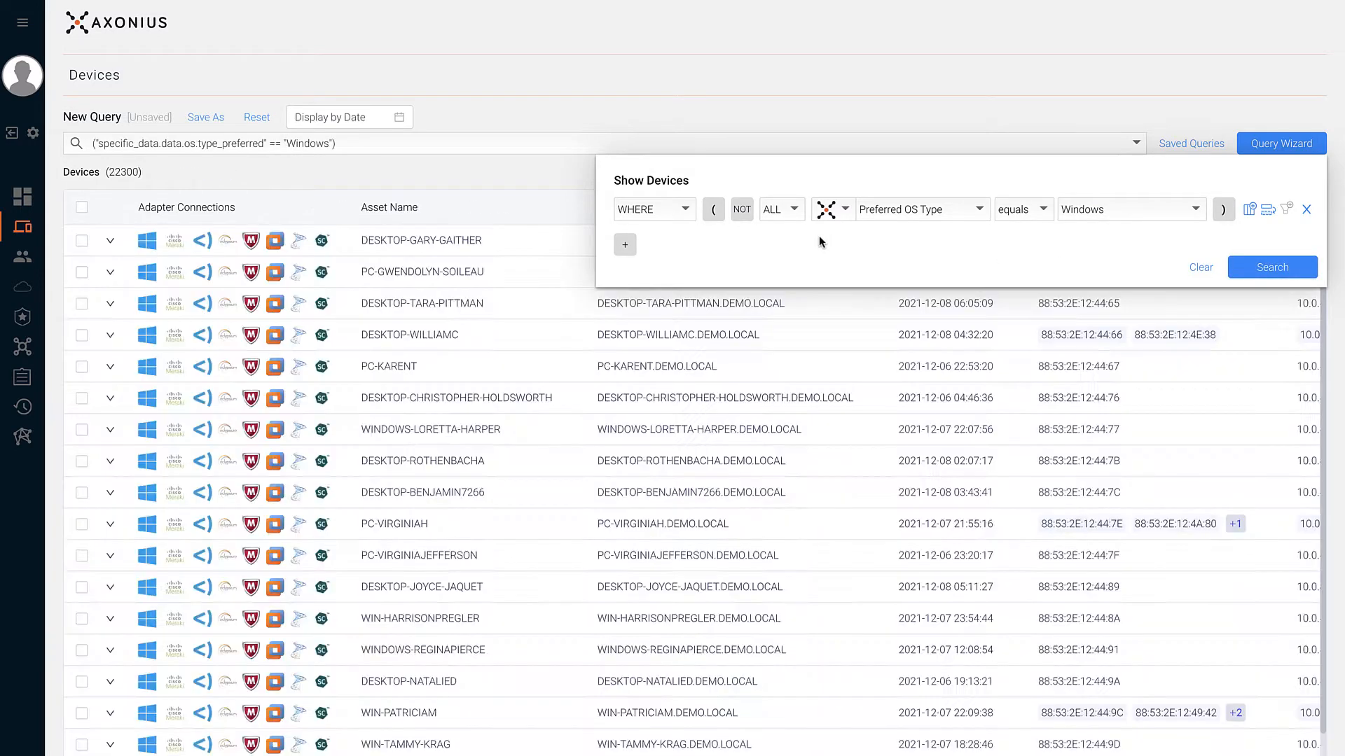
- Add an AND NOT condition on Microsoft Active Directory ID existing, narrowing results to 125 devices
click(625, 247)
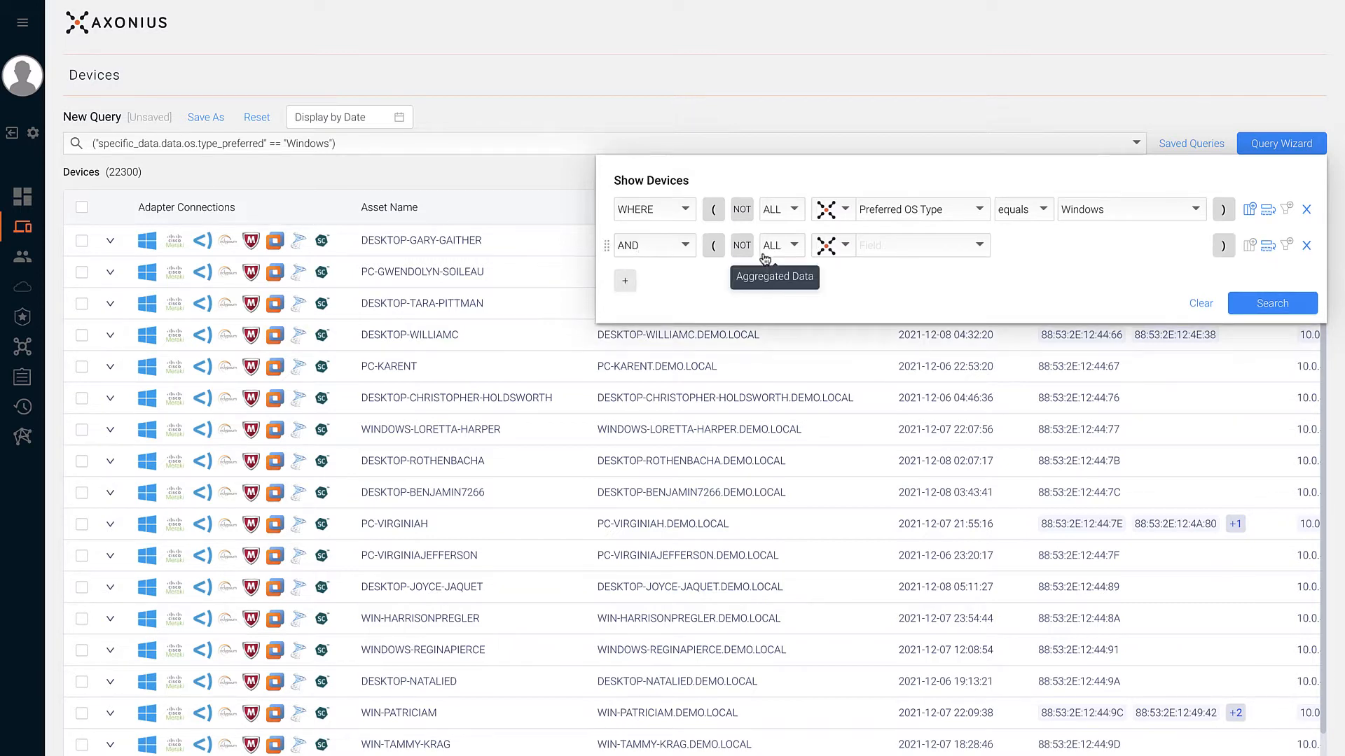
click(858, 246)
text(windo)
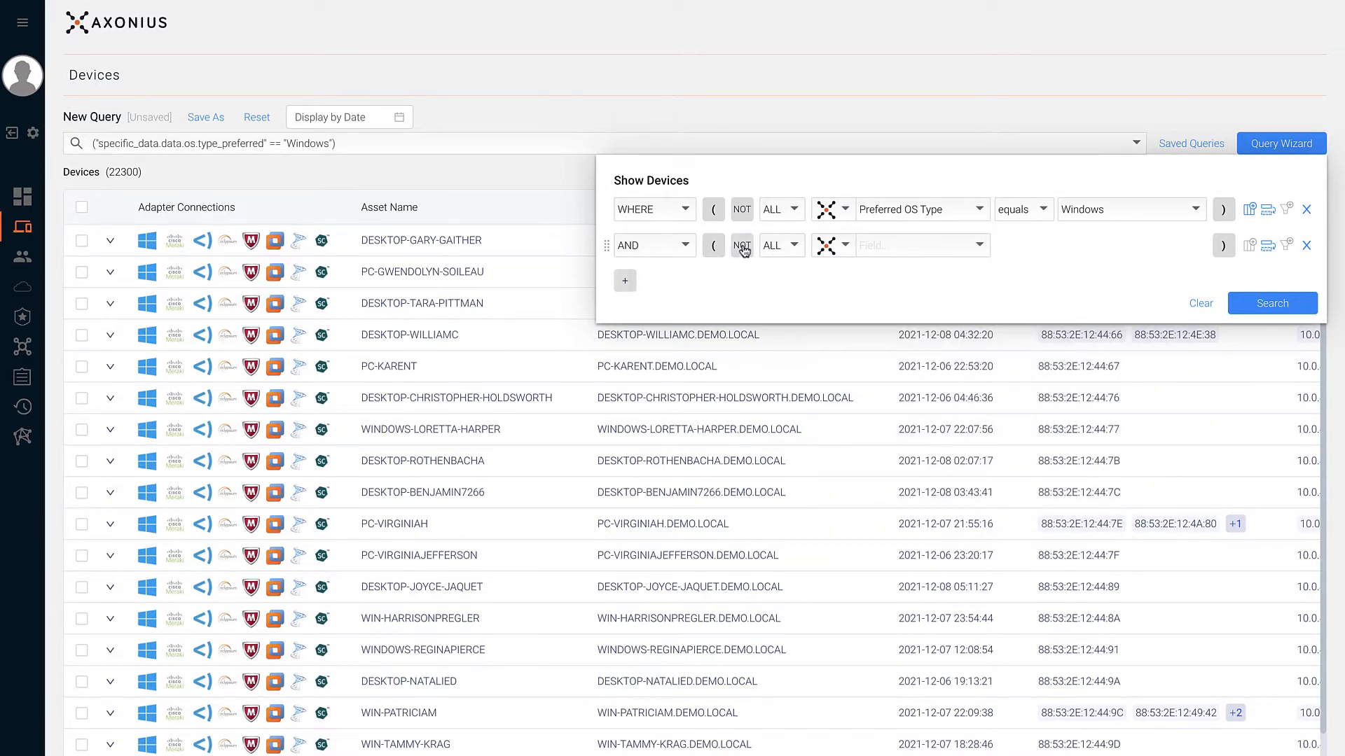
click(743, 248)
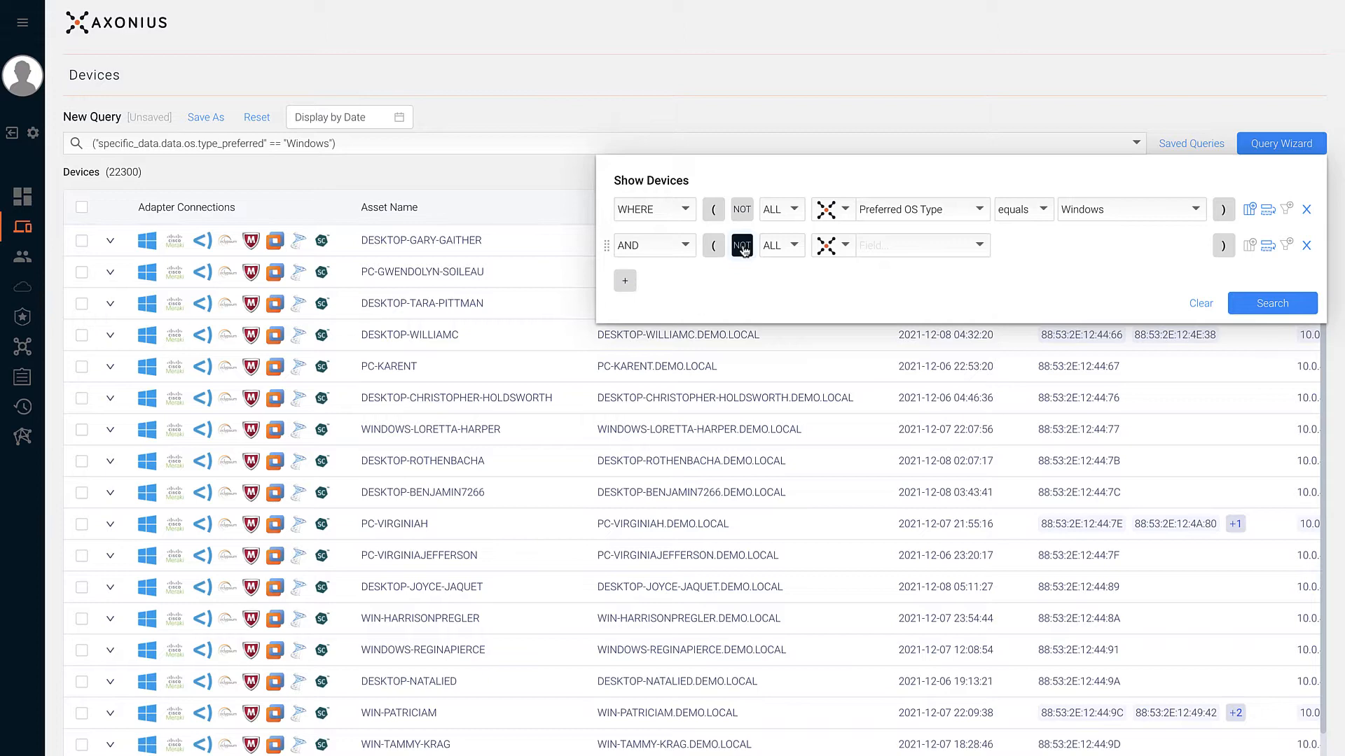
click(879, 248)
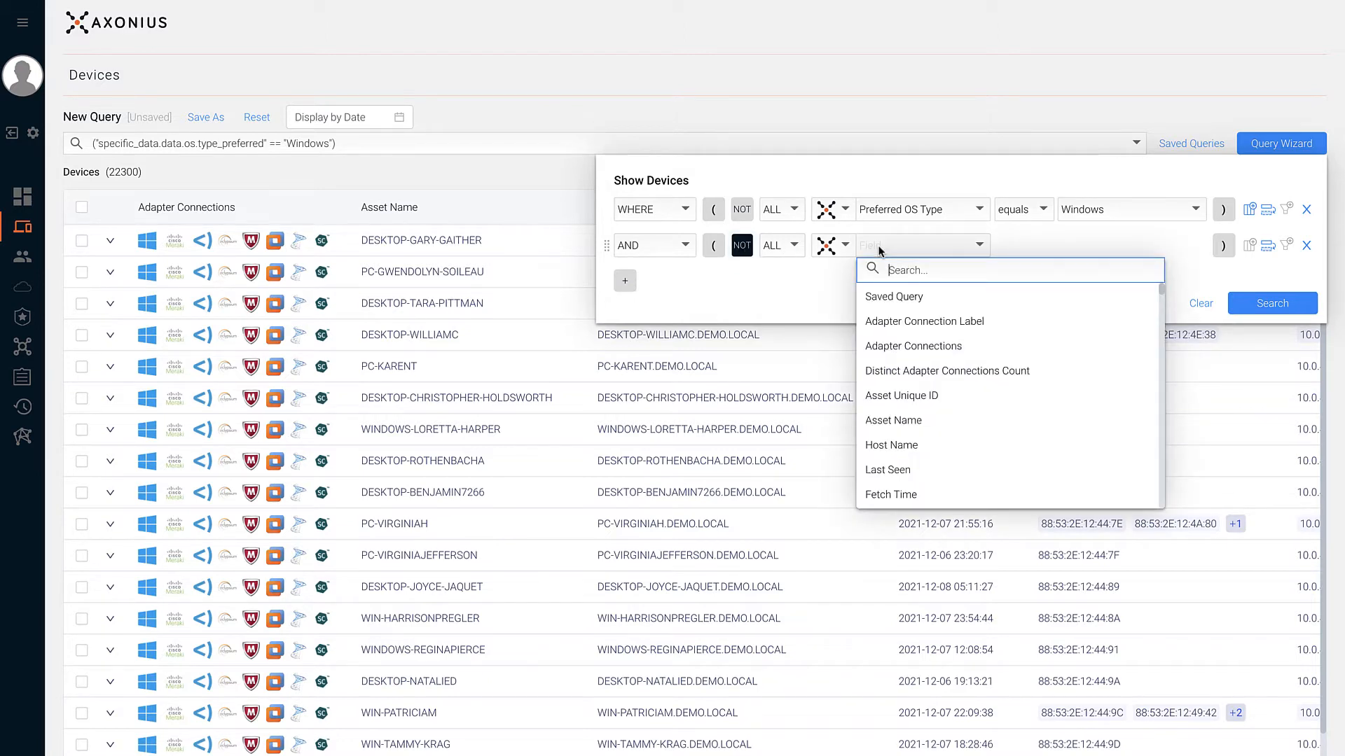
click(874, 248)
click(827, 247)
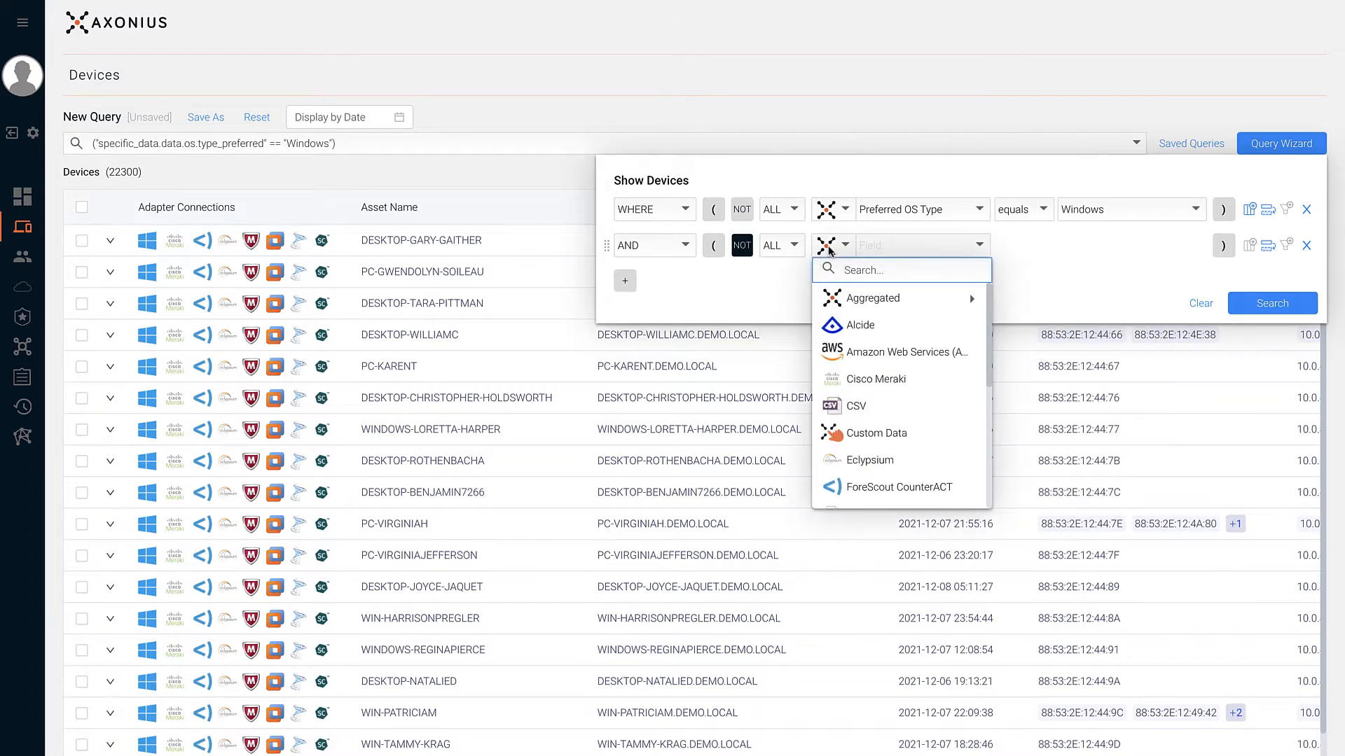
scroll(853, 343, down, 3)
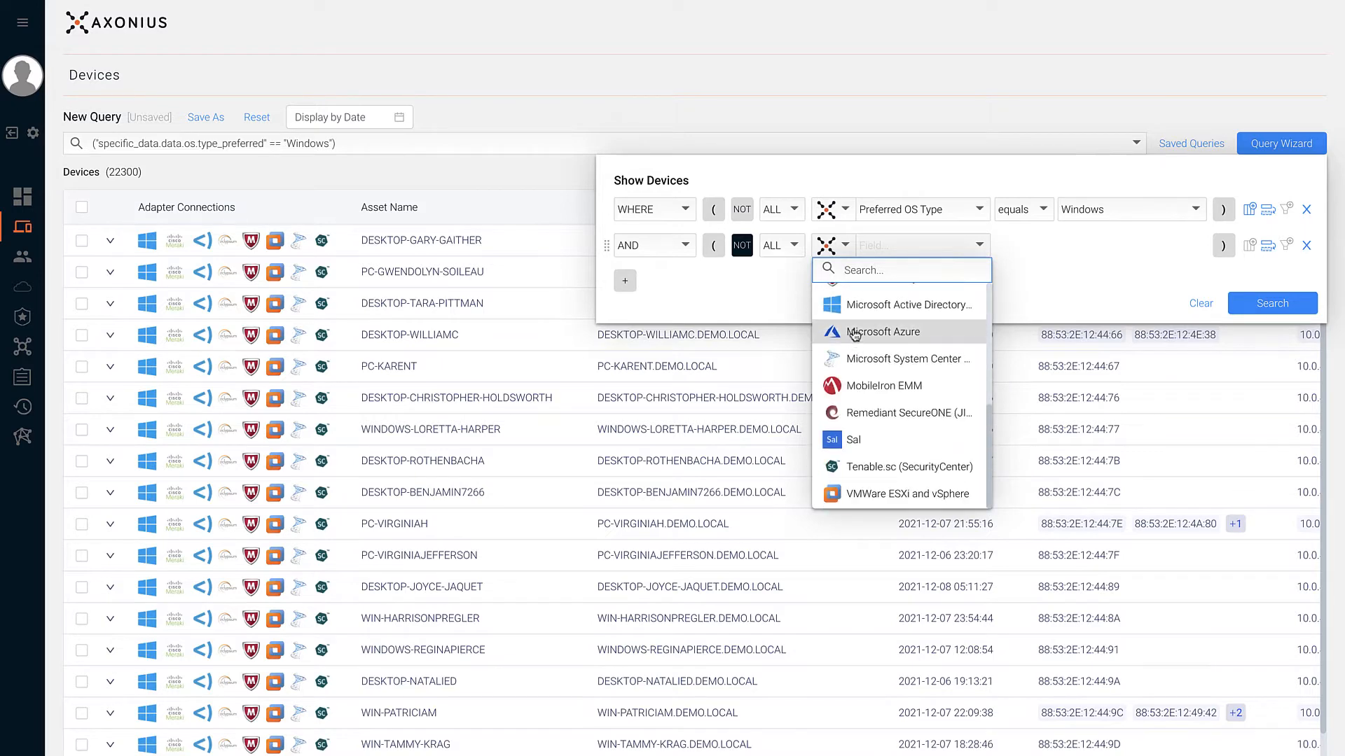
click(858, 306)
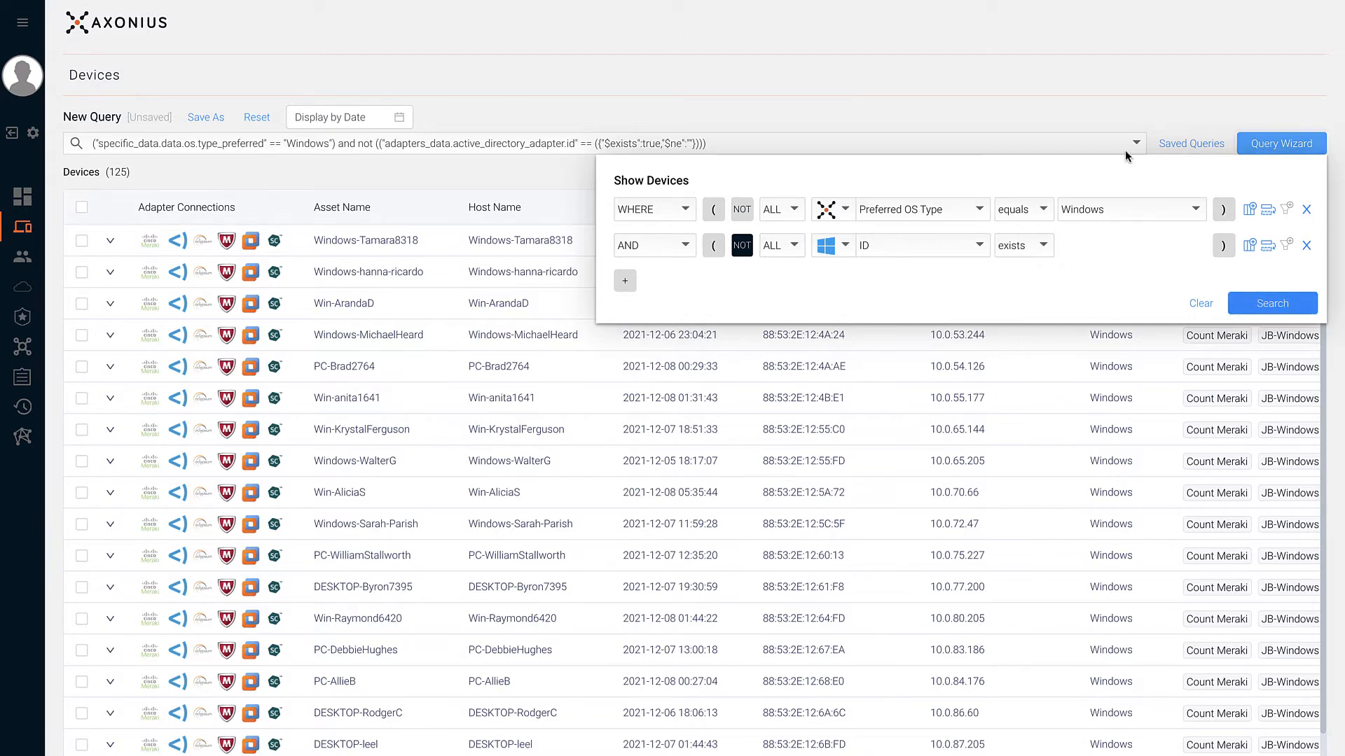
- Name the new query '_Windows Devices Without Active Directory' and enter its description
click(207, 117)
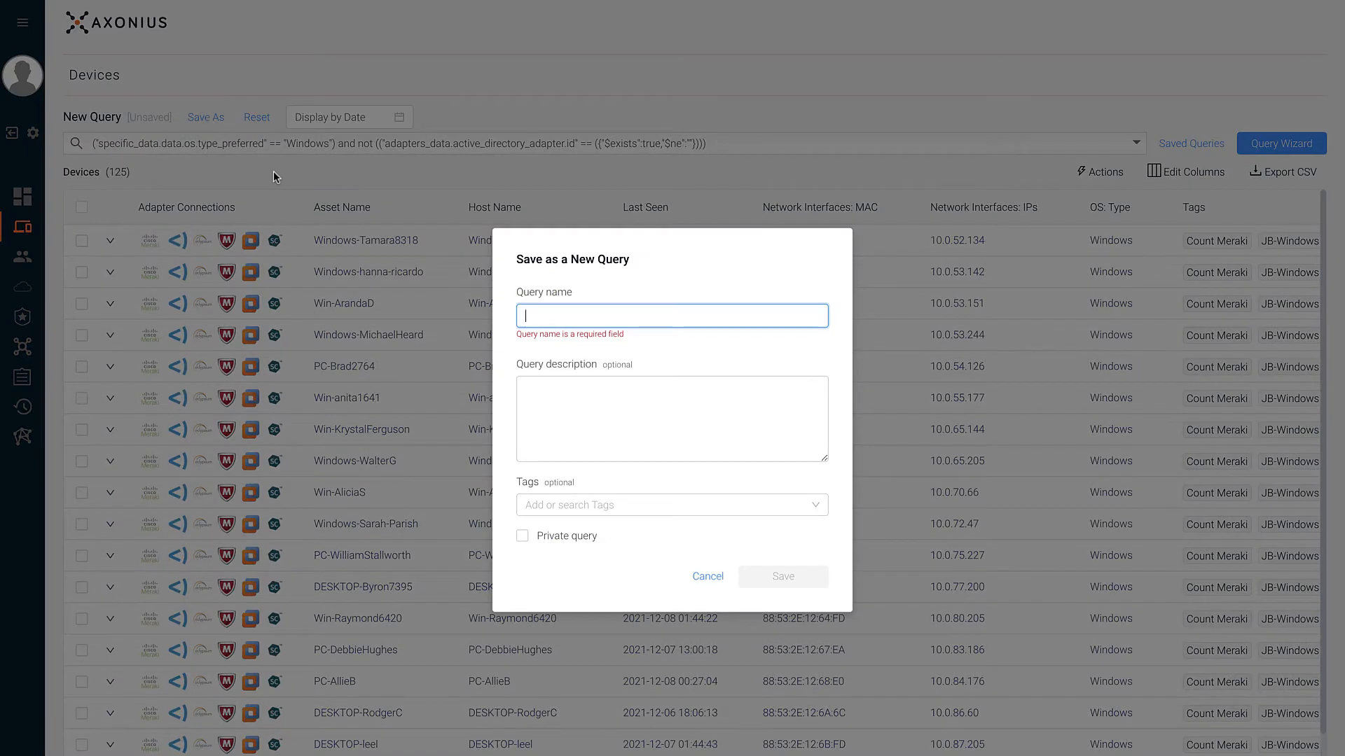
text(_)
text(Windows Devices Without Active Directory)
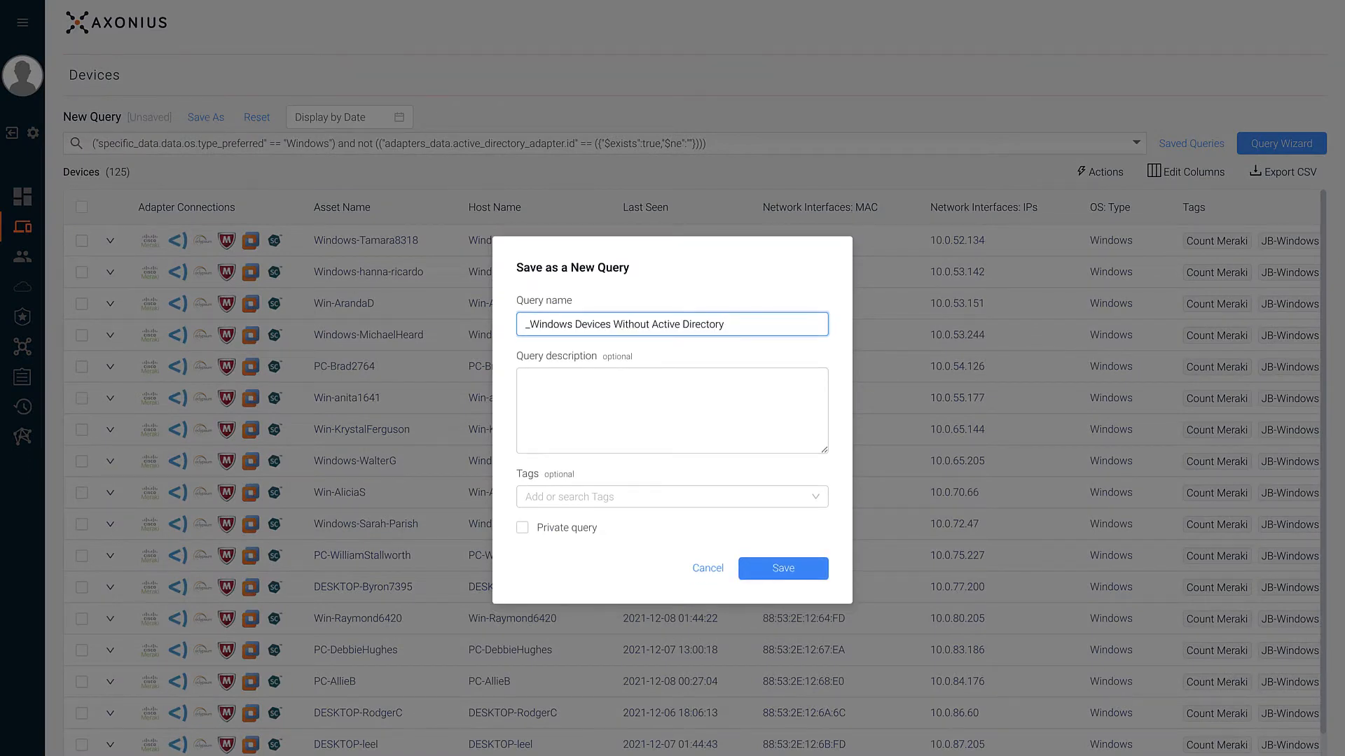
key(Tab)
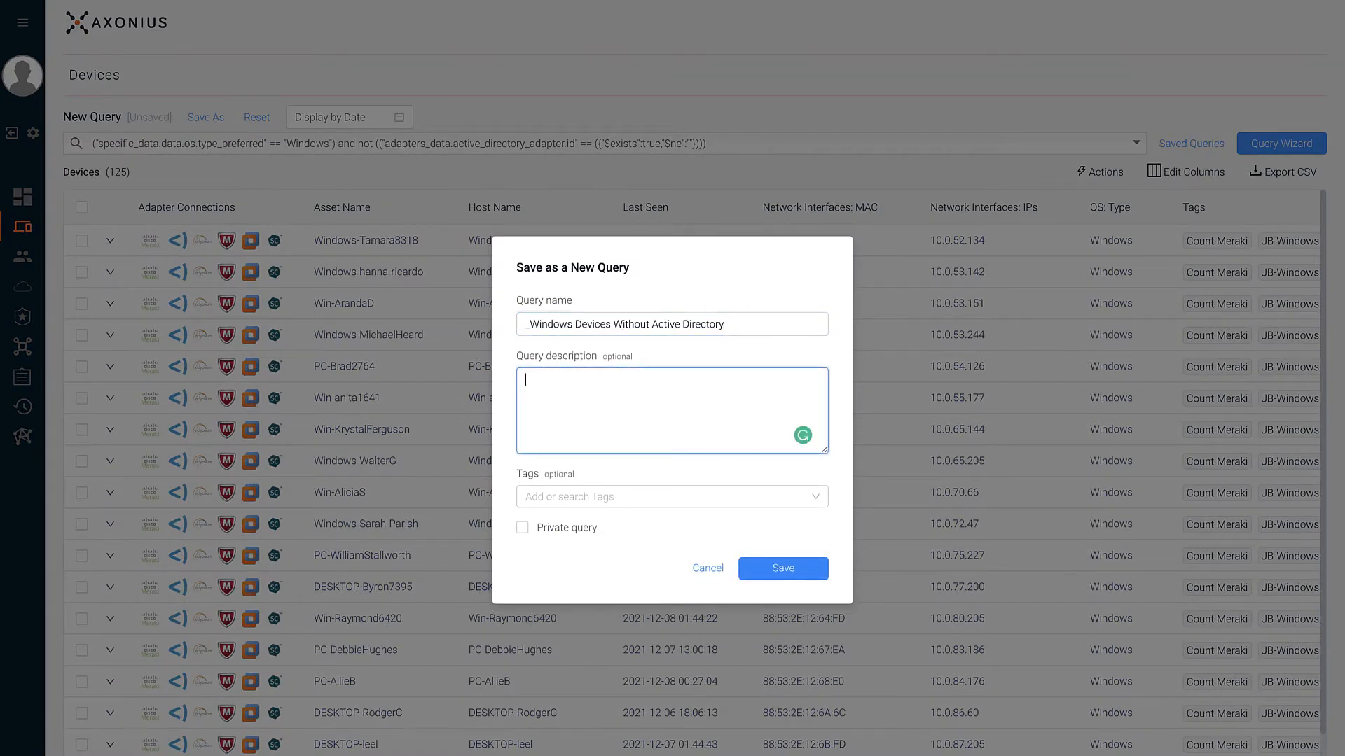
text(Windows Devices Without Active Directory)
text(ID)
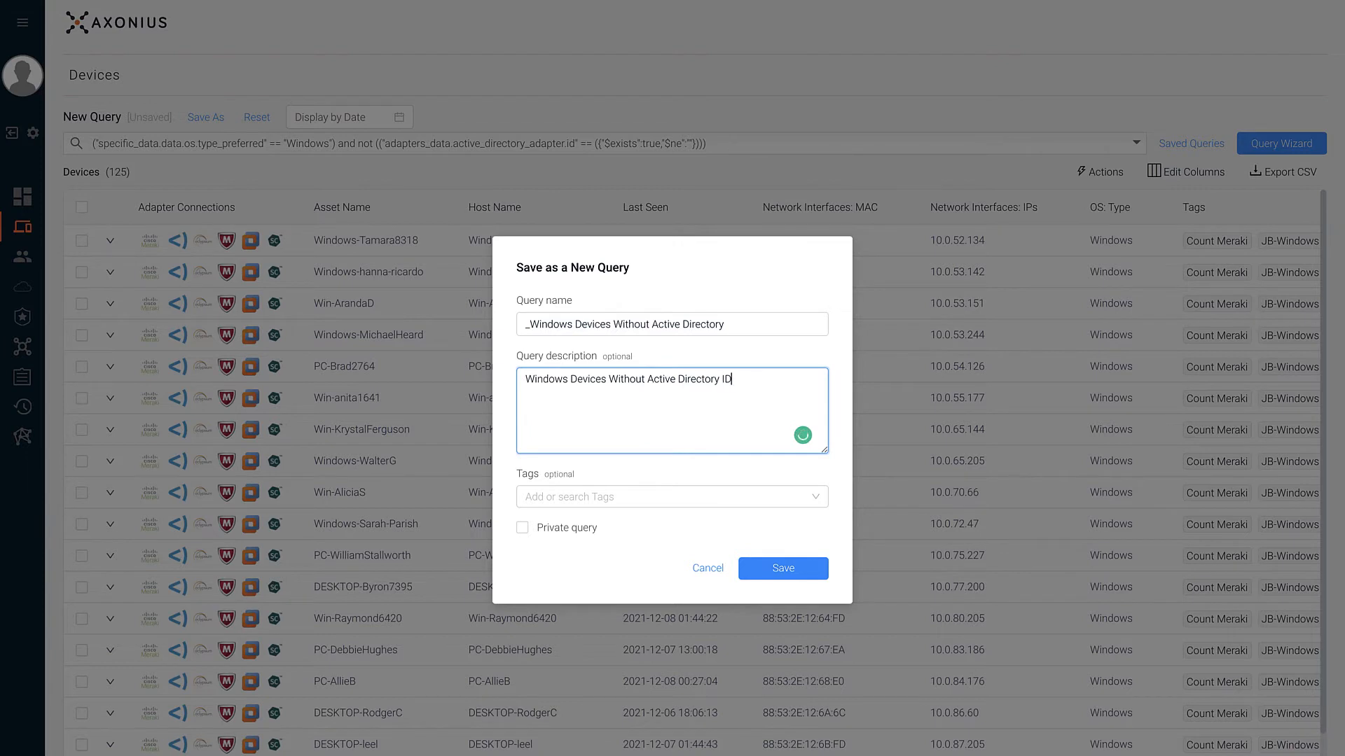
- Tag it Use Case, leave it public, save it, and reset the query
click(707, 497)
text(Use)
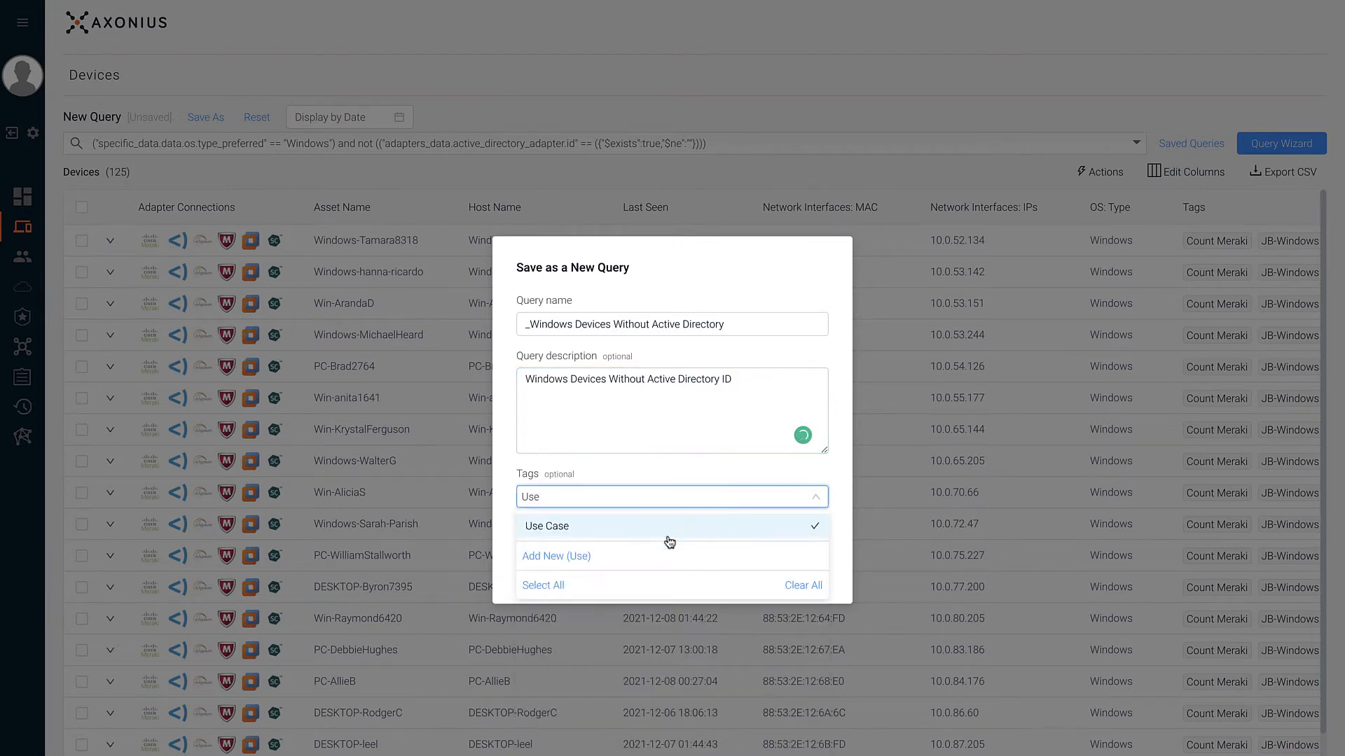
click(666, 534)
click(679, 480)
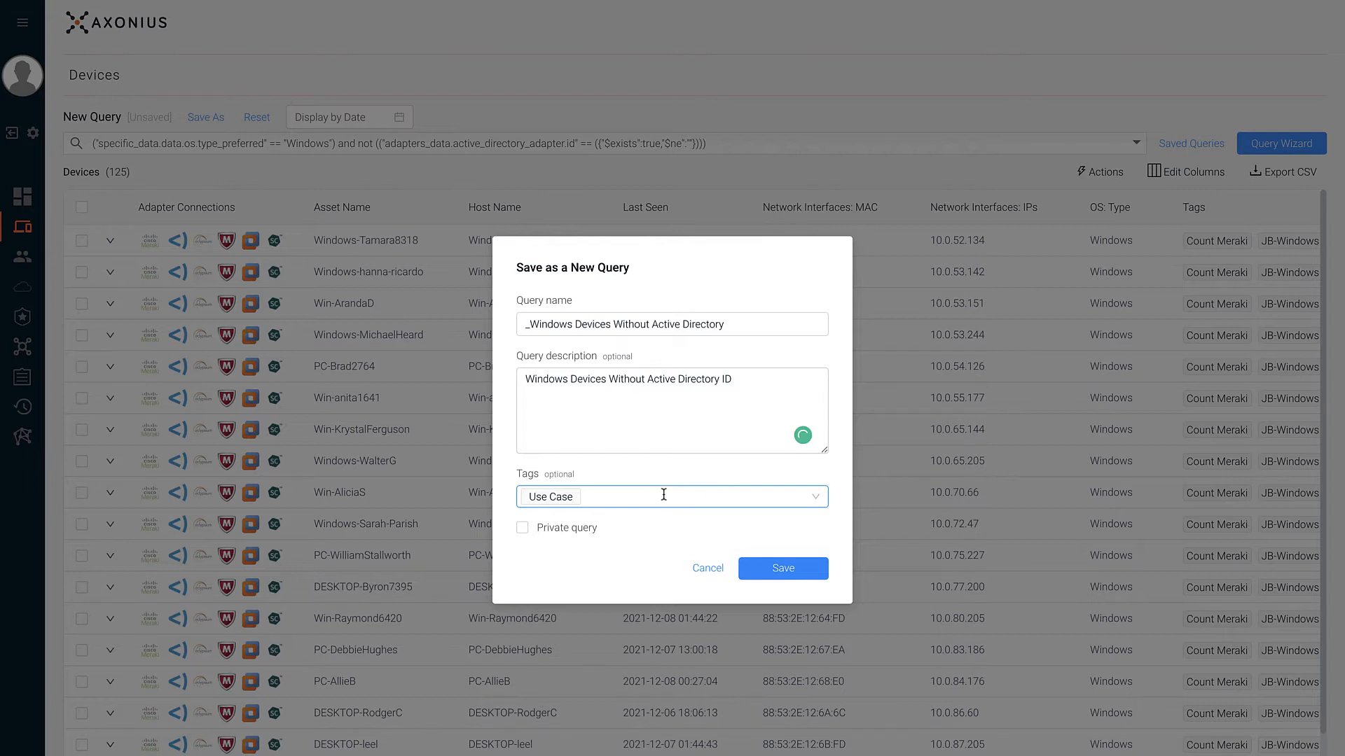
click(582, 530)
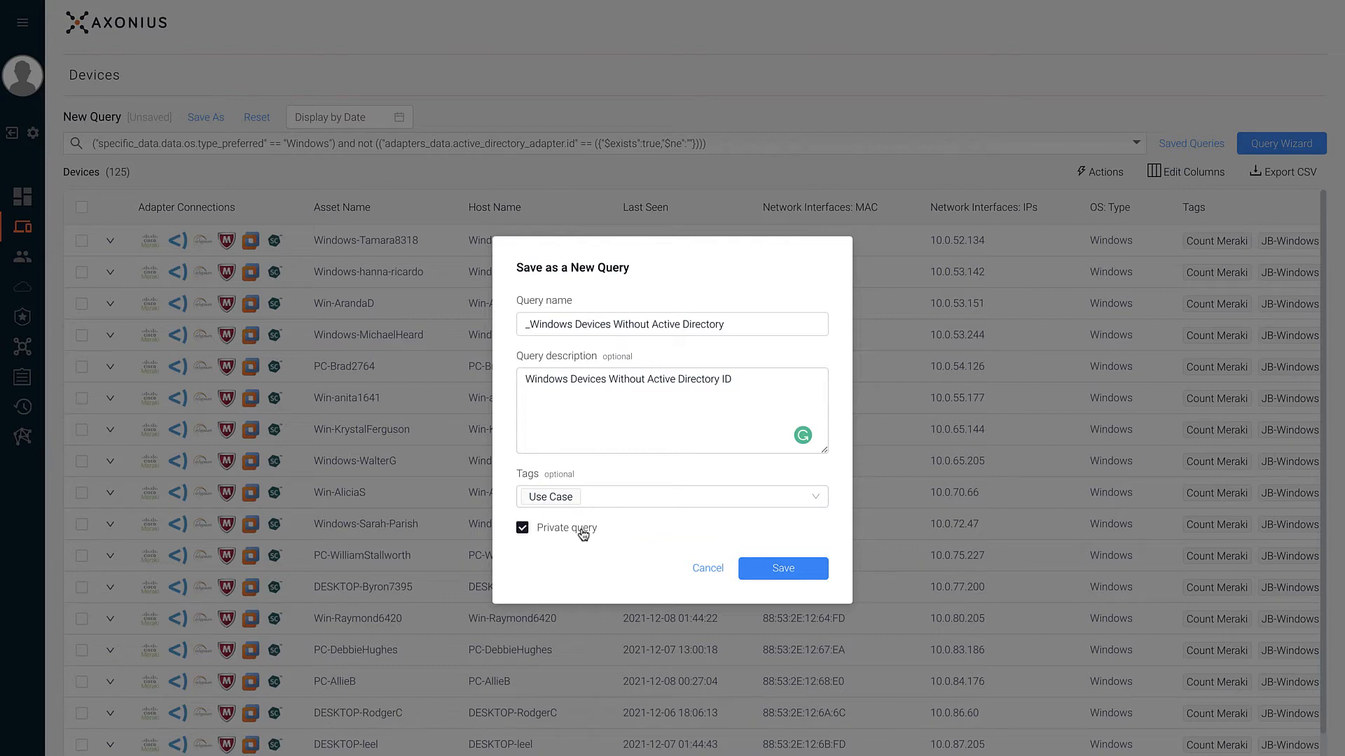
click(582, 531)
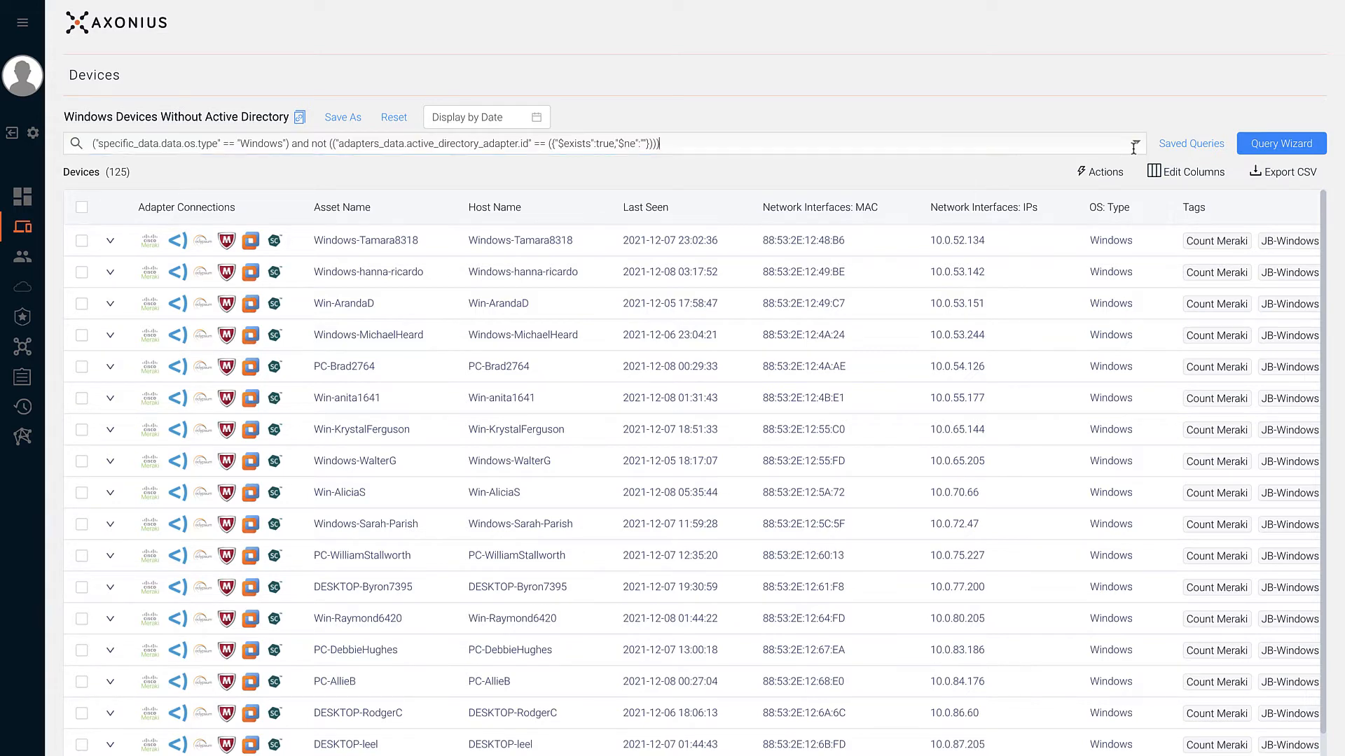
click(1127, 143)
- Start a new query with Preferred OS Type equals Windows
click(1243, 140)
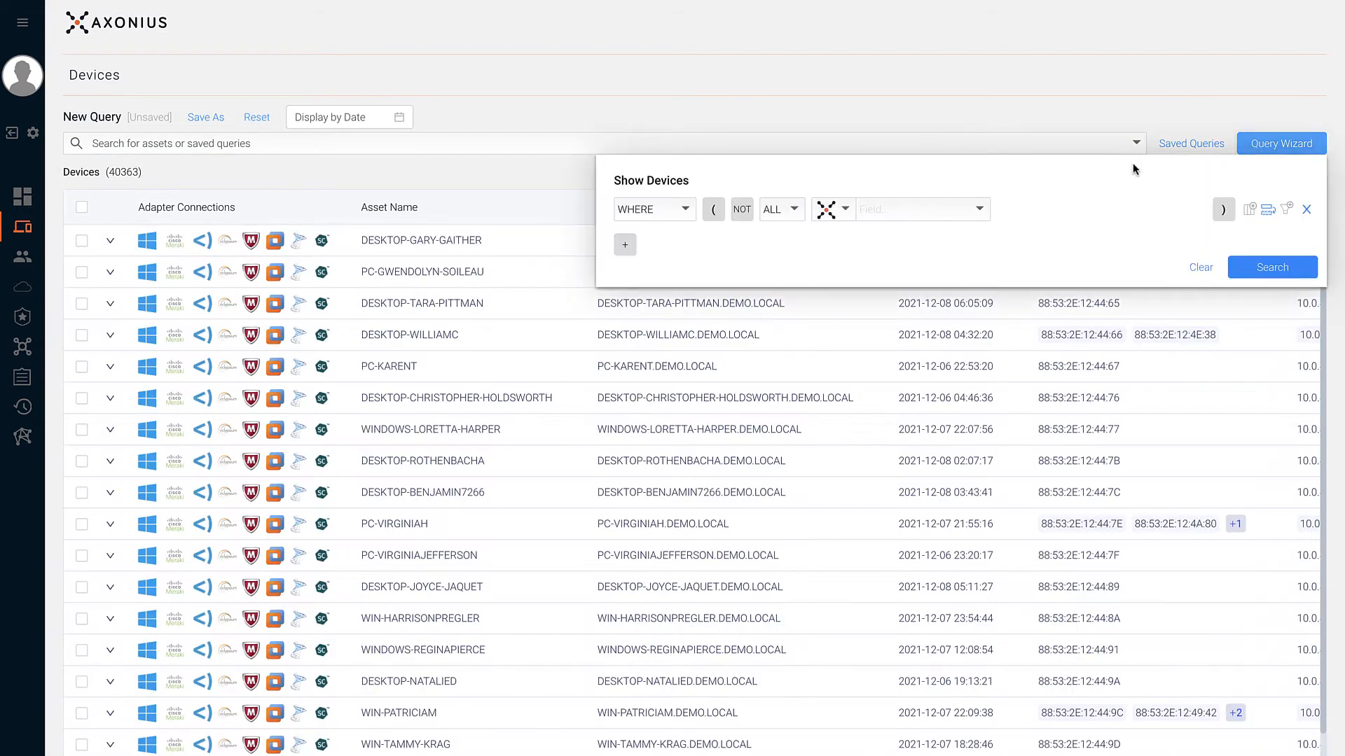
click(958, 210)
text(os t)
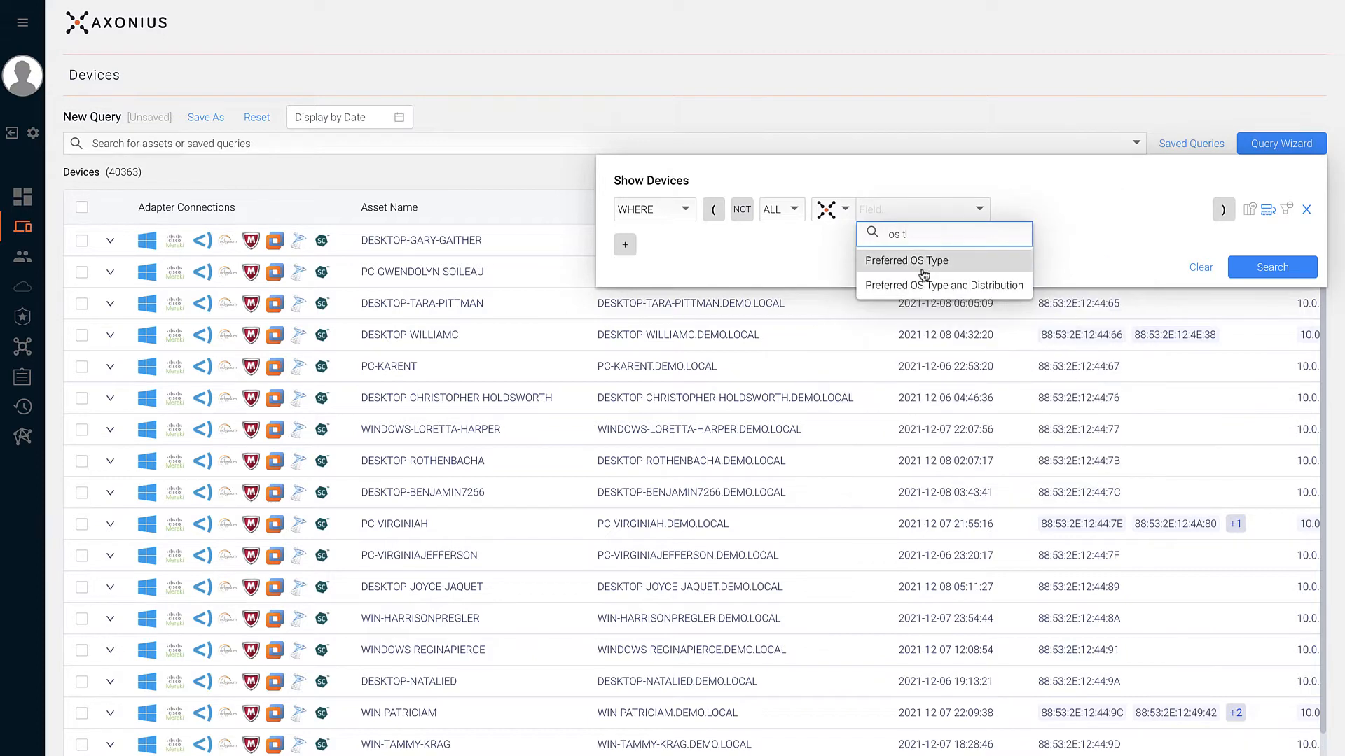
click(924, 265)
click(1006, 215)
click(1007, 239)
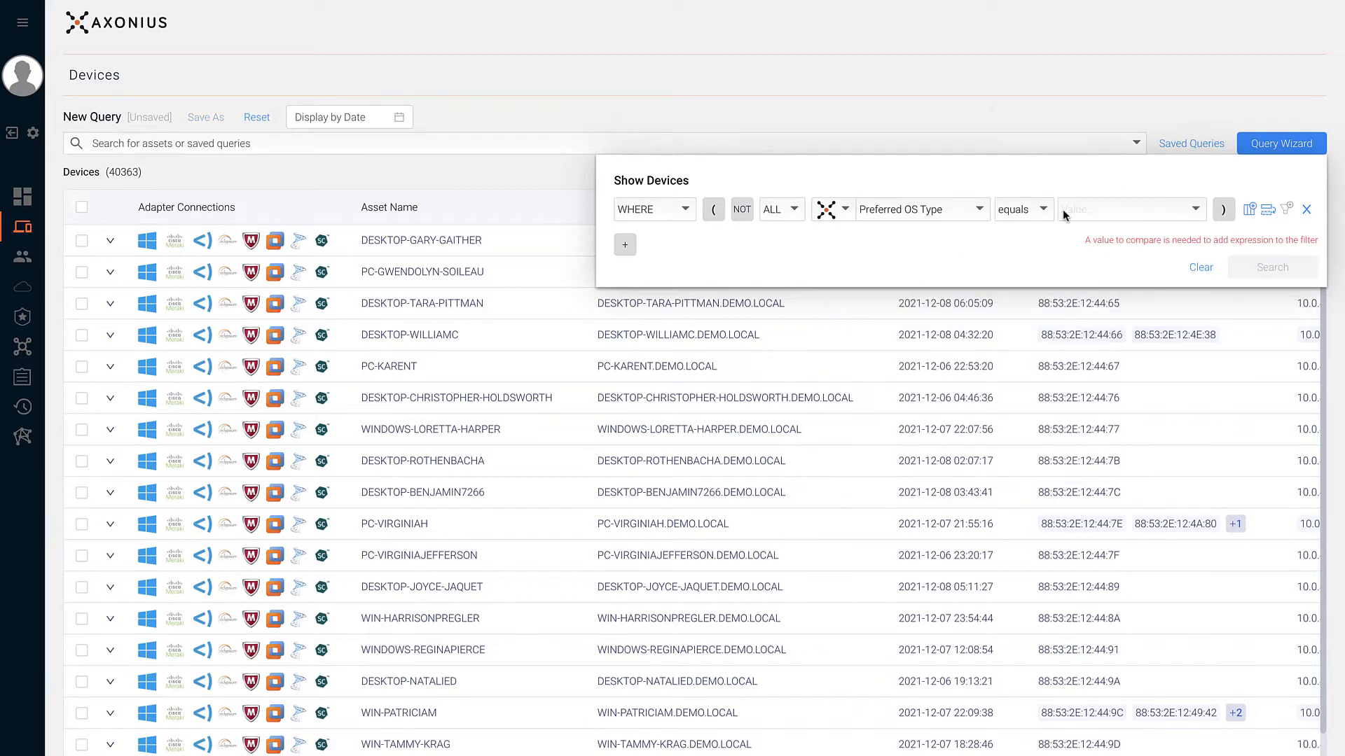
click(1121, 208)
click(1093, 258)
- Add an AND condition on Microsoft Active Directory ID existing
click(625, 245)
click(826, 246)
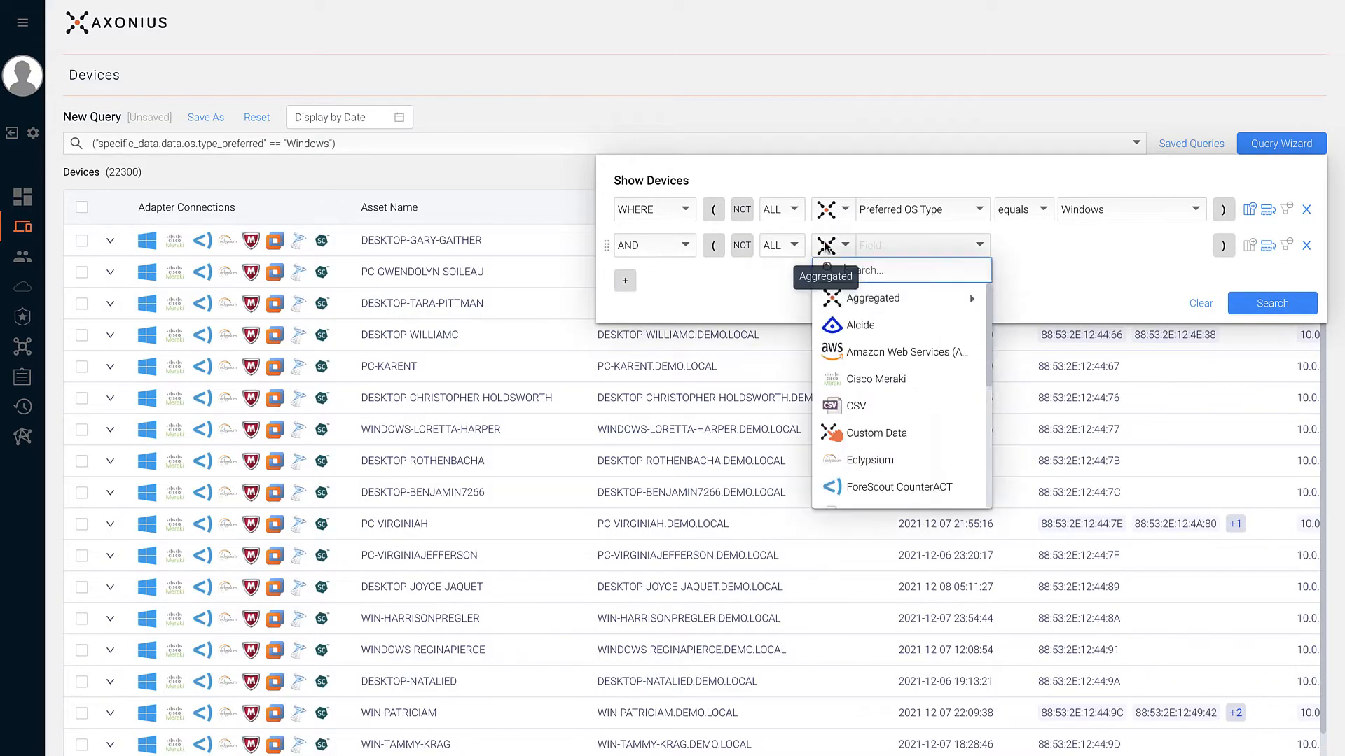
scroll(848, 364, down, 3)
click(842, 386)
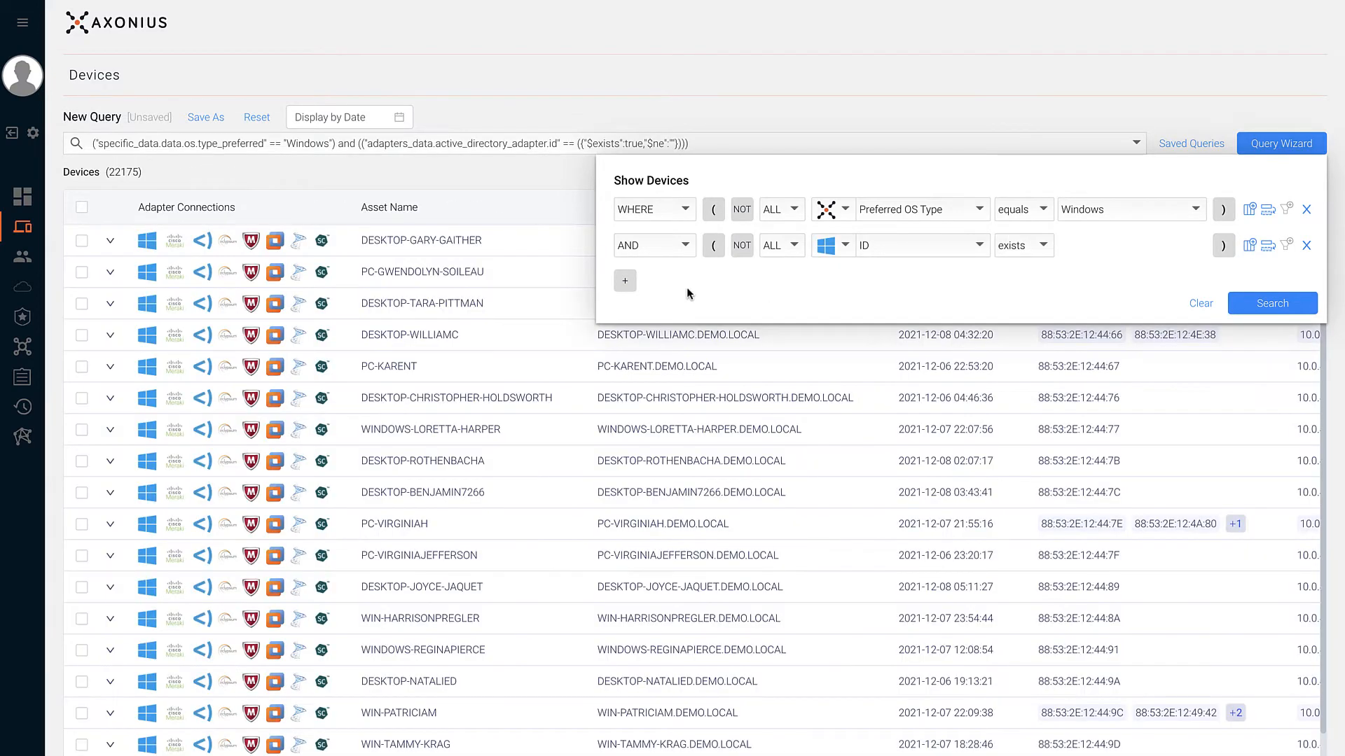
- Add a NOT Active Directory Part Of Domain true condition and run the query, returning 0 devices
click(625, 281)
click(843, 290)
scroll(931, 376, down, 3)
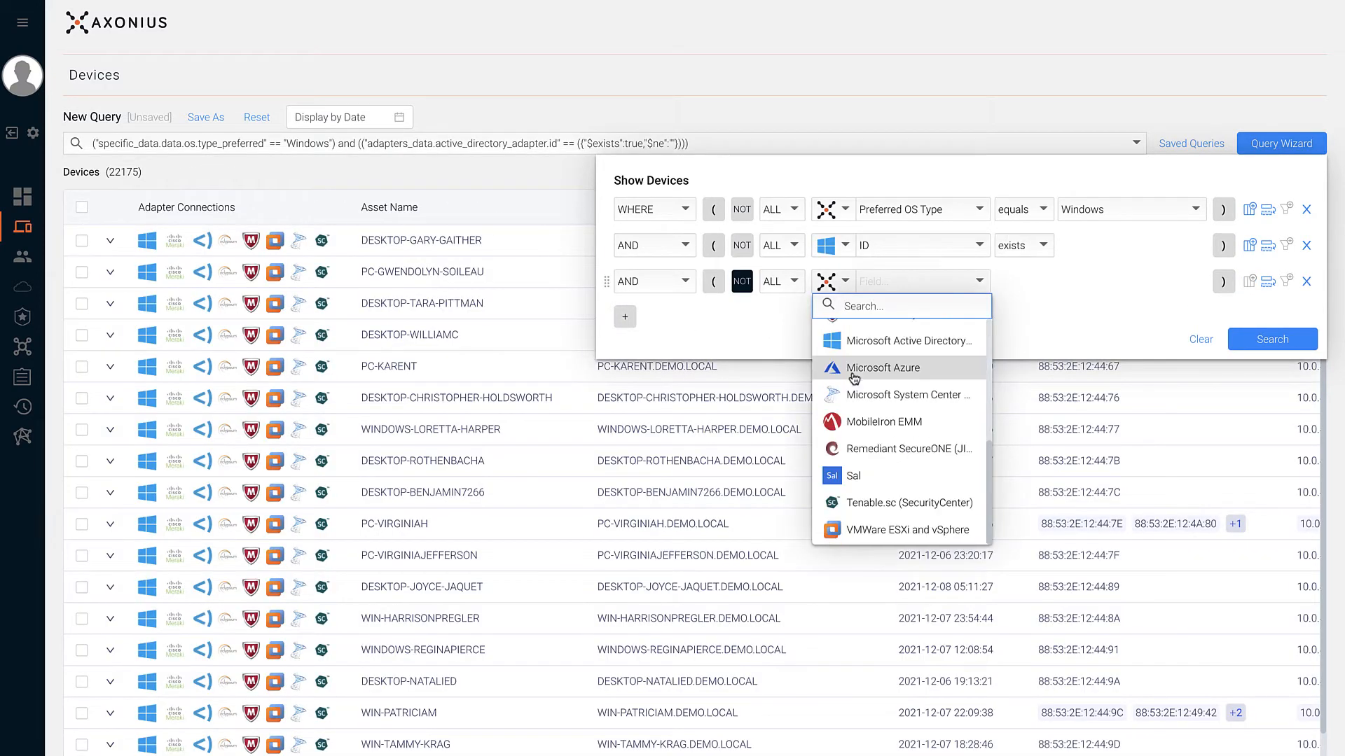
click(916, 342)
click(887, 288)
text(dom)
click(873, 431)
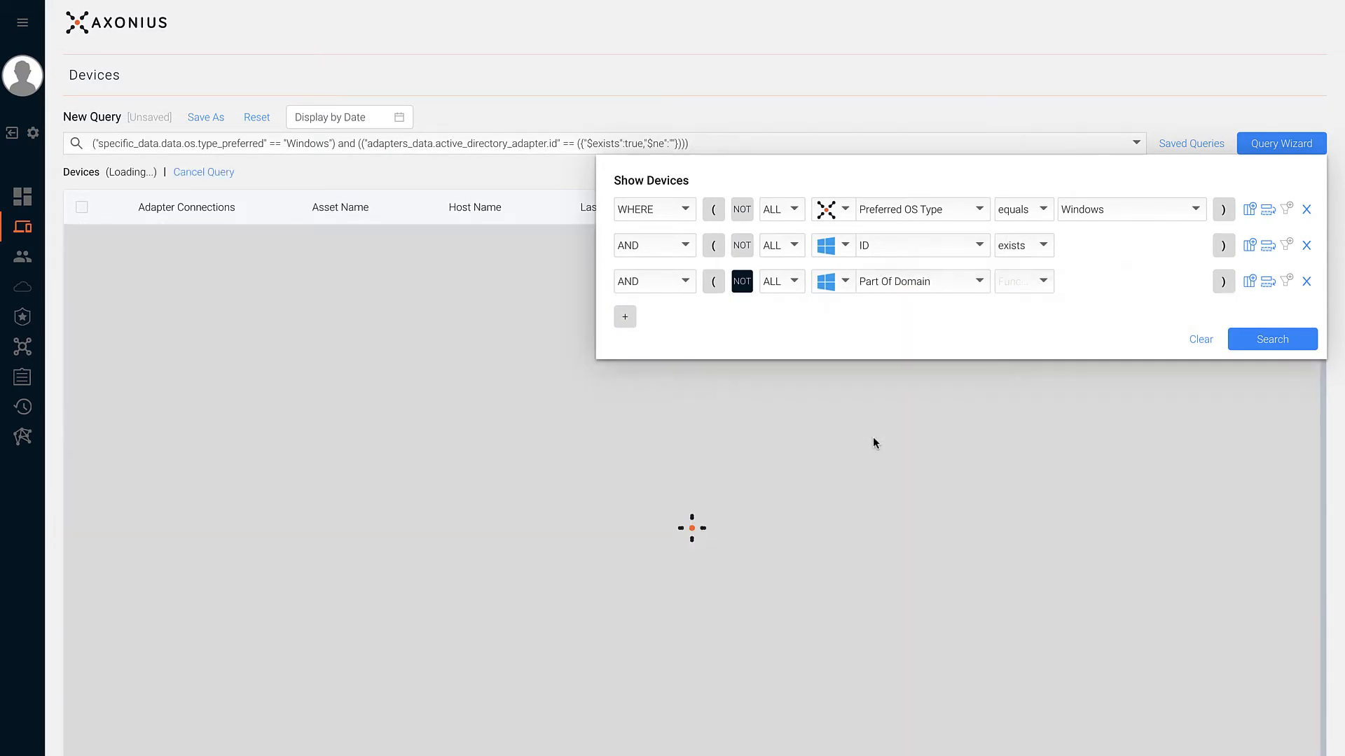
click(1019, 301)
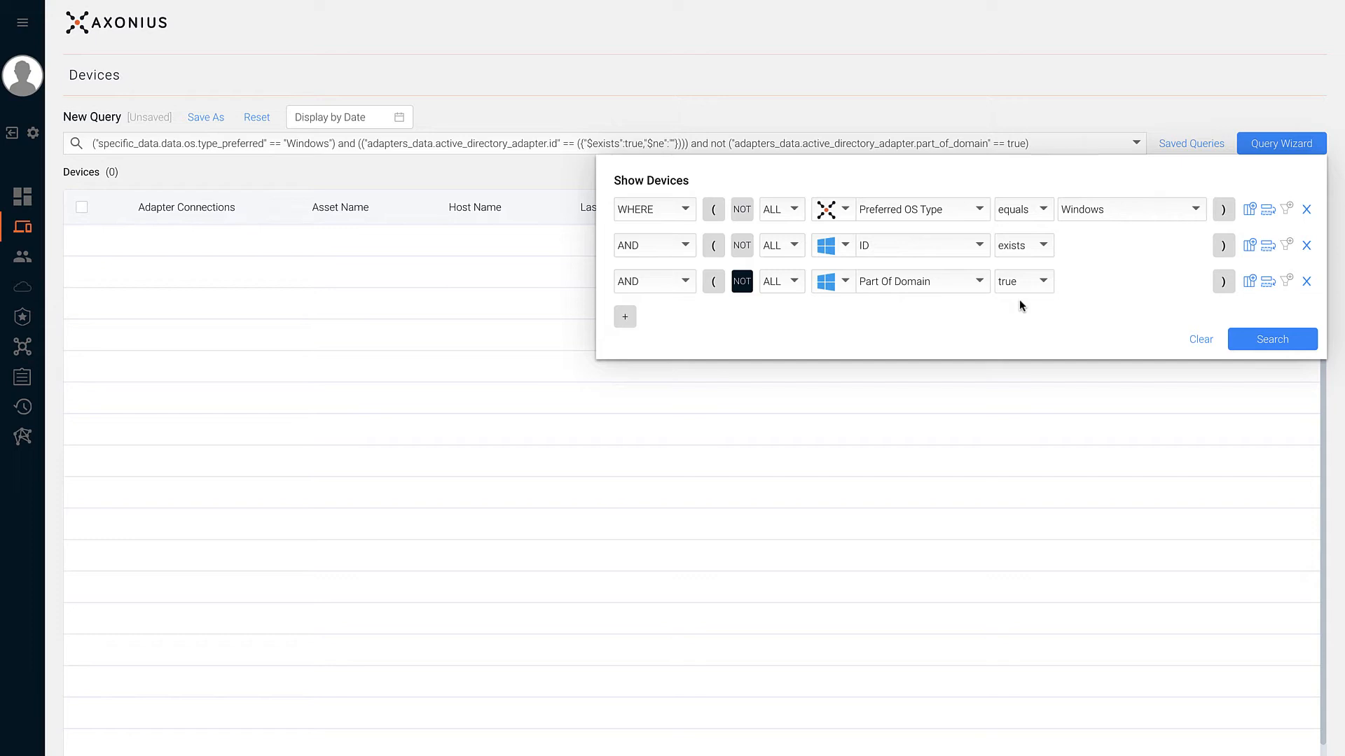
click(1236, 342)
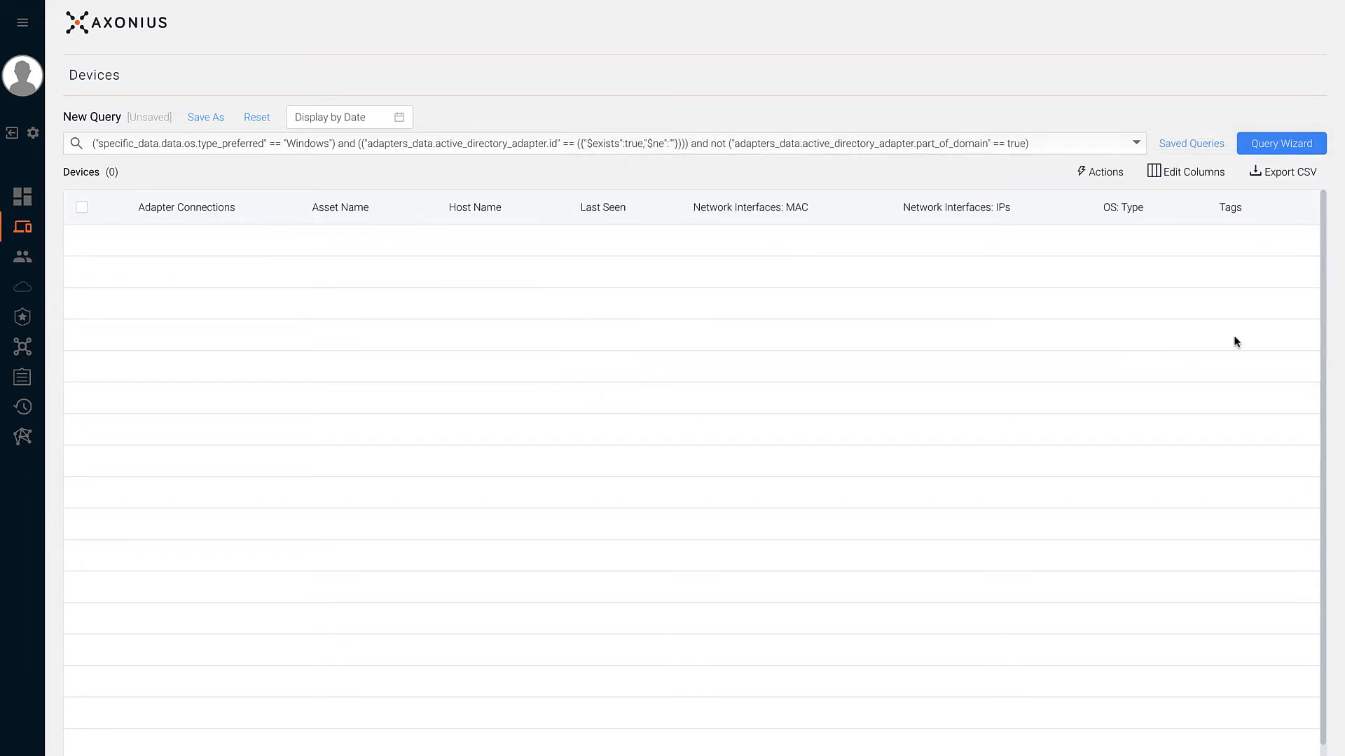
- Name the query 'Windows Devices Not Part of a Domain', add its description and the Use Case tag
click(213, 120)
text(_Windows Devices Not Part of a Domain)
key(Tab)
text(Windows Devices )
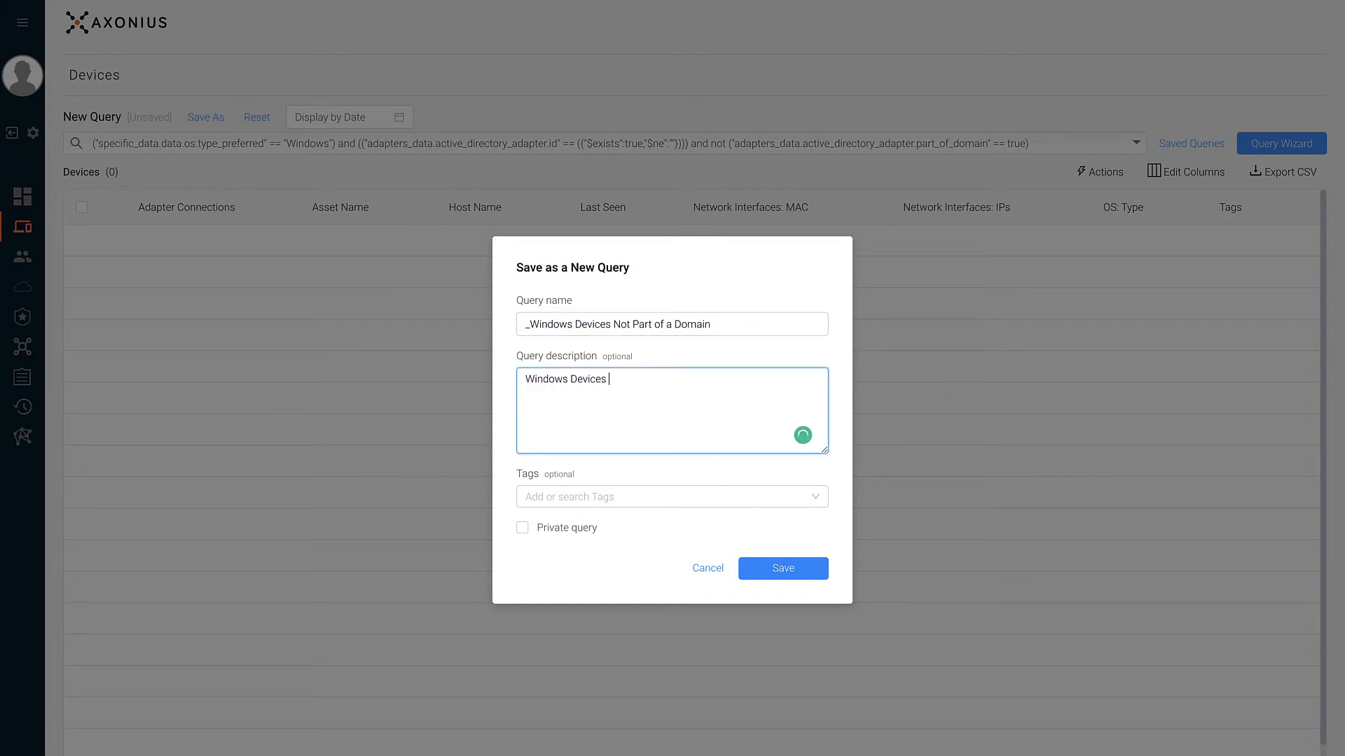
text(that do not contain the part of domain attributeq)
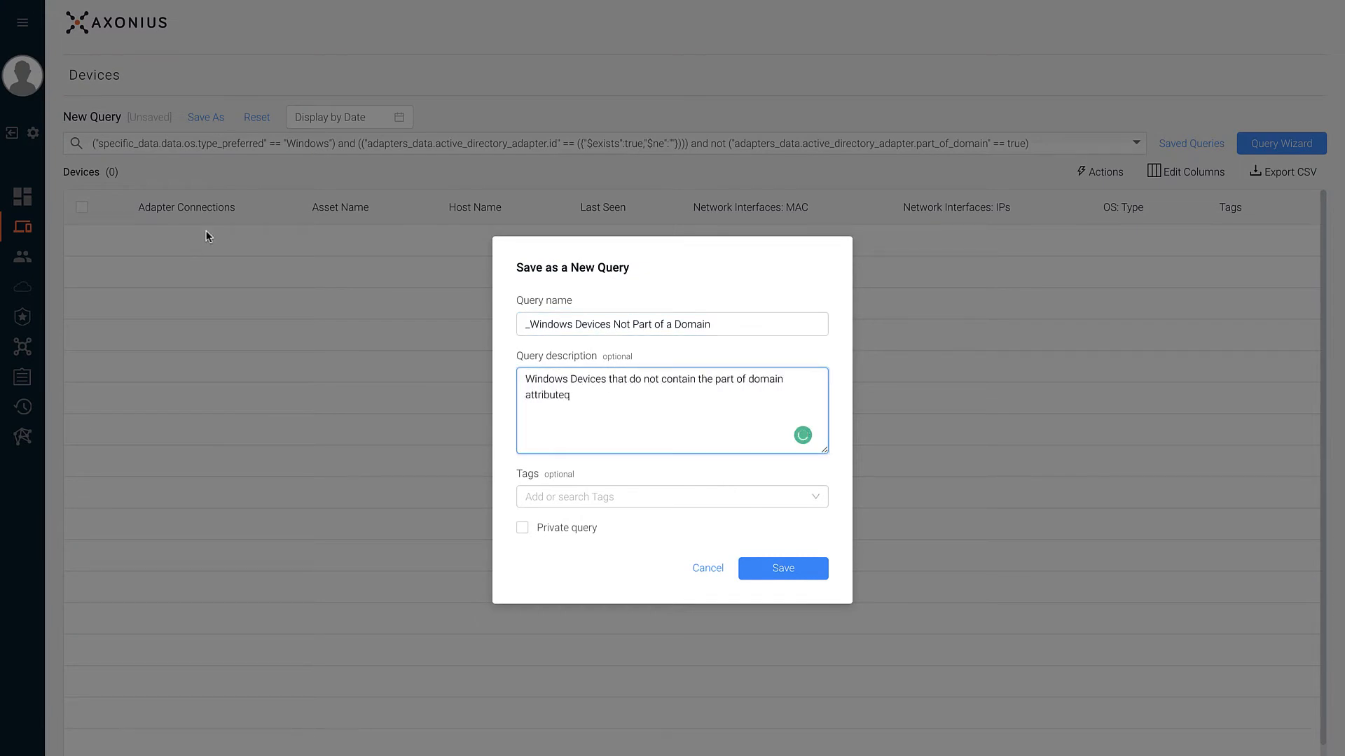
click(637, 496)
text(use)
click(554, 524)
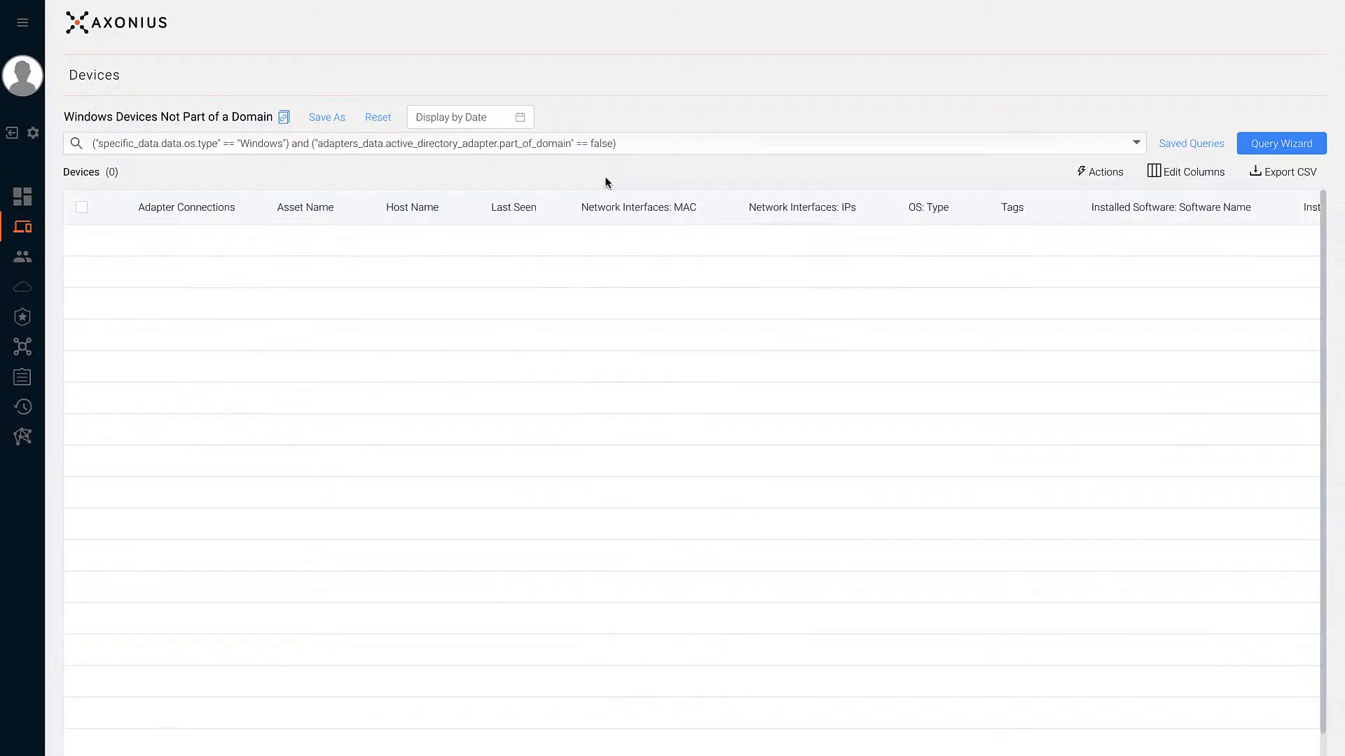
- Reset and start a new query whose first condition uses a Saved Query field
click(369, 119)
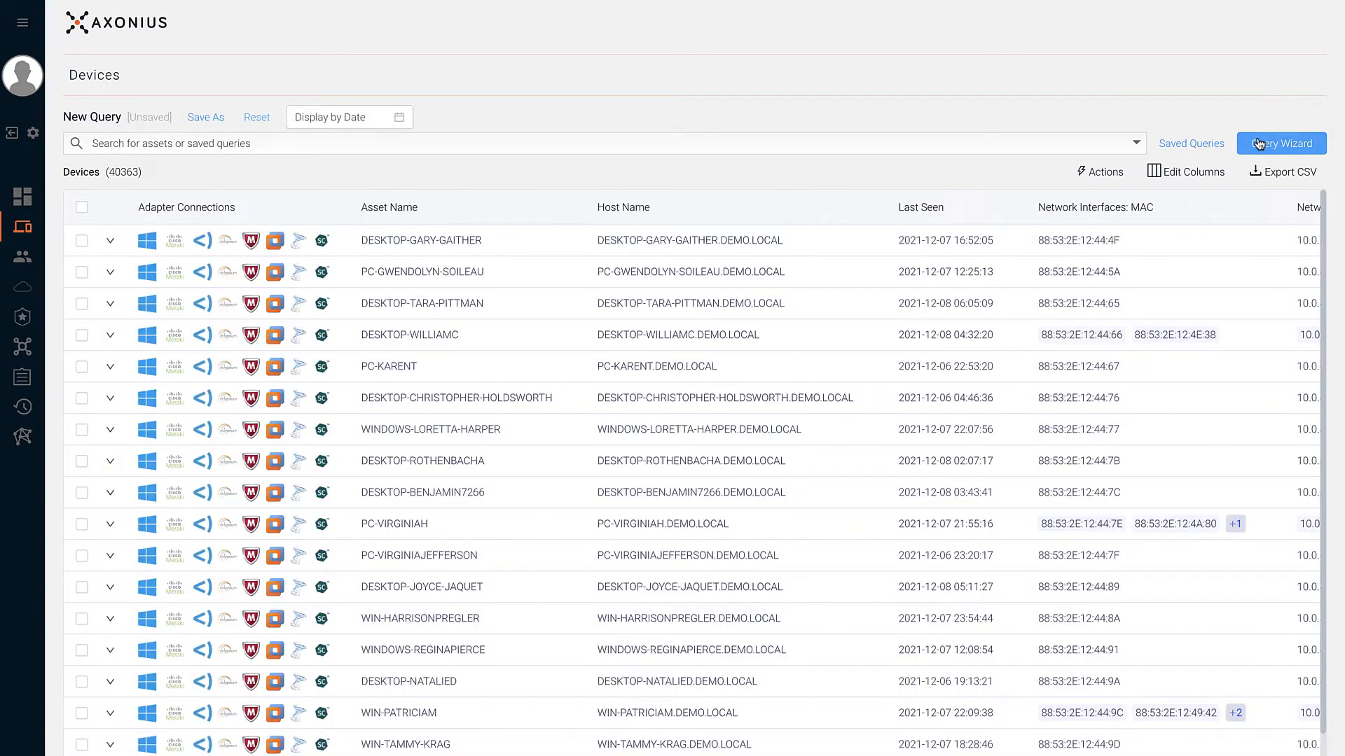
click(1259, 144)
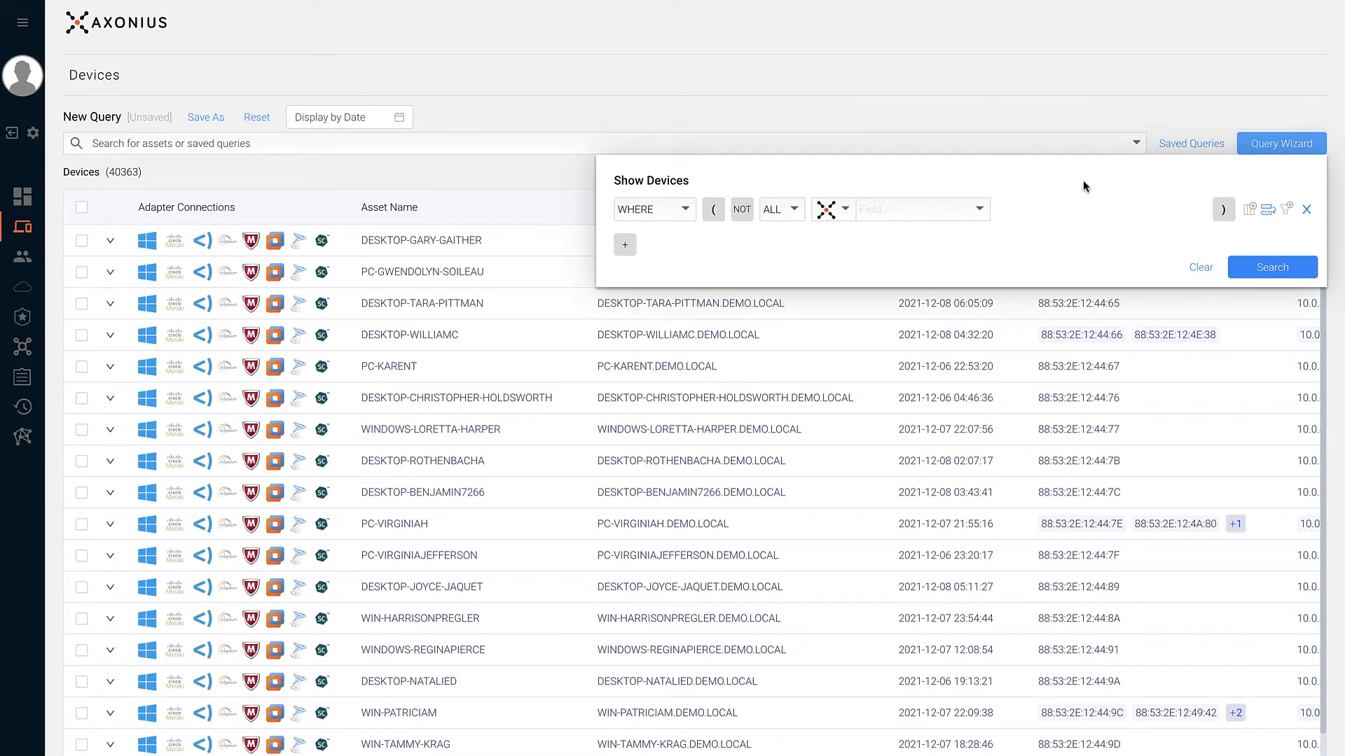
click(971, 208)
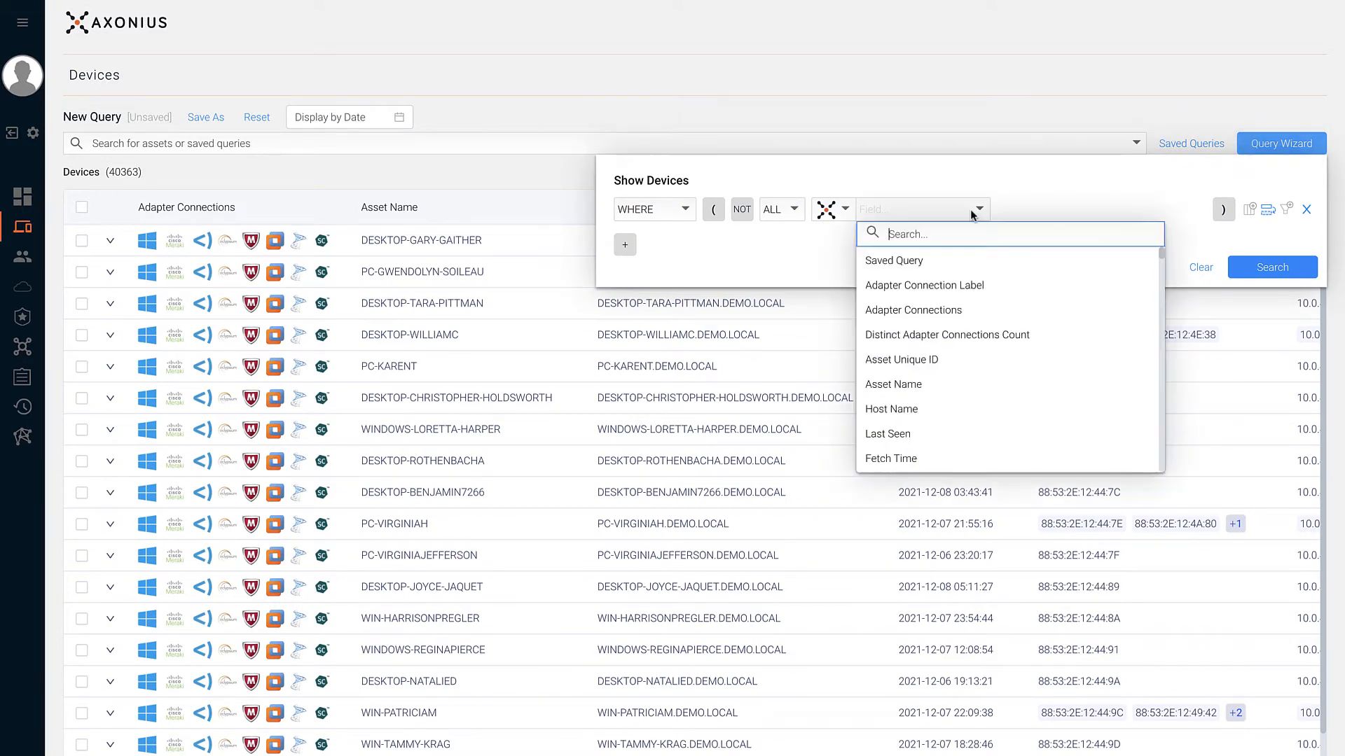
click(956, 260)
- Combine saved queries Windows Devices Without Active Directory OR Windows Devices Not Part of a Domain
click(1013, 217)
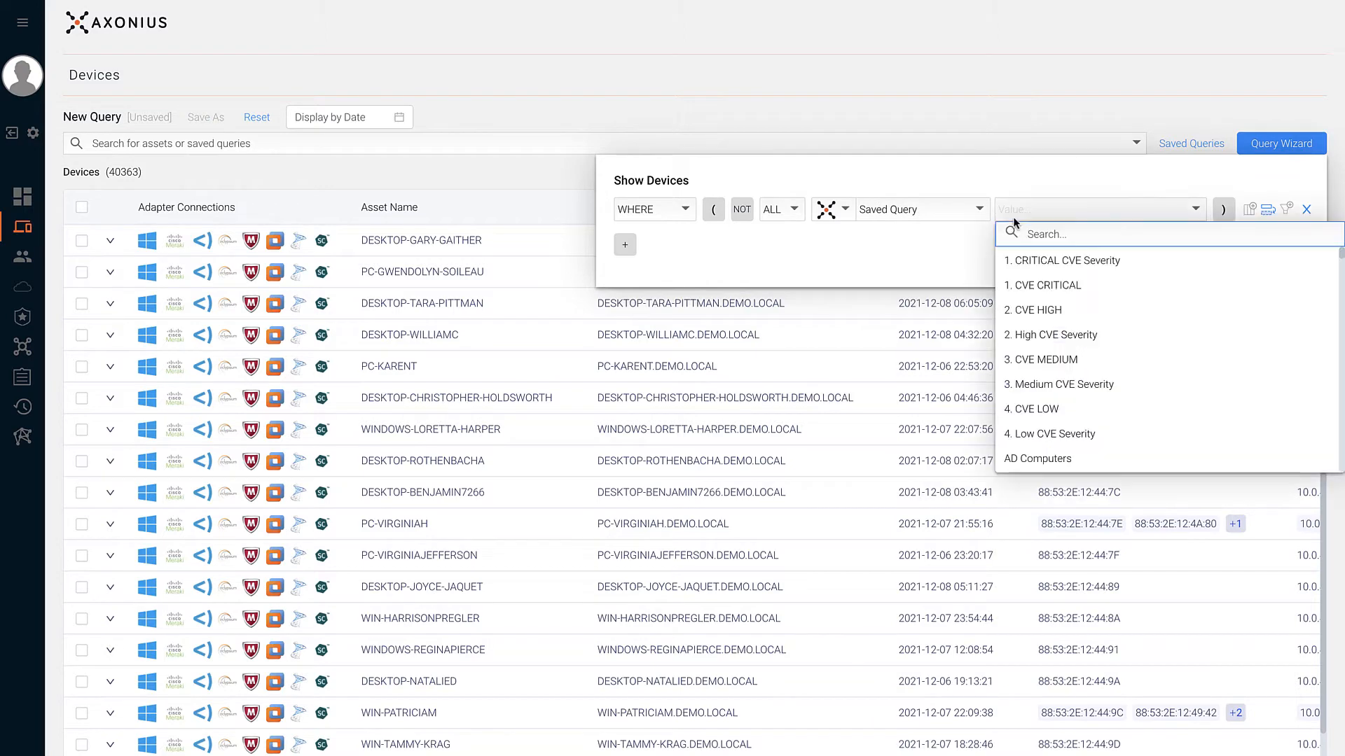
text(acti)
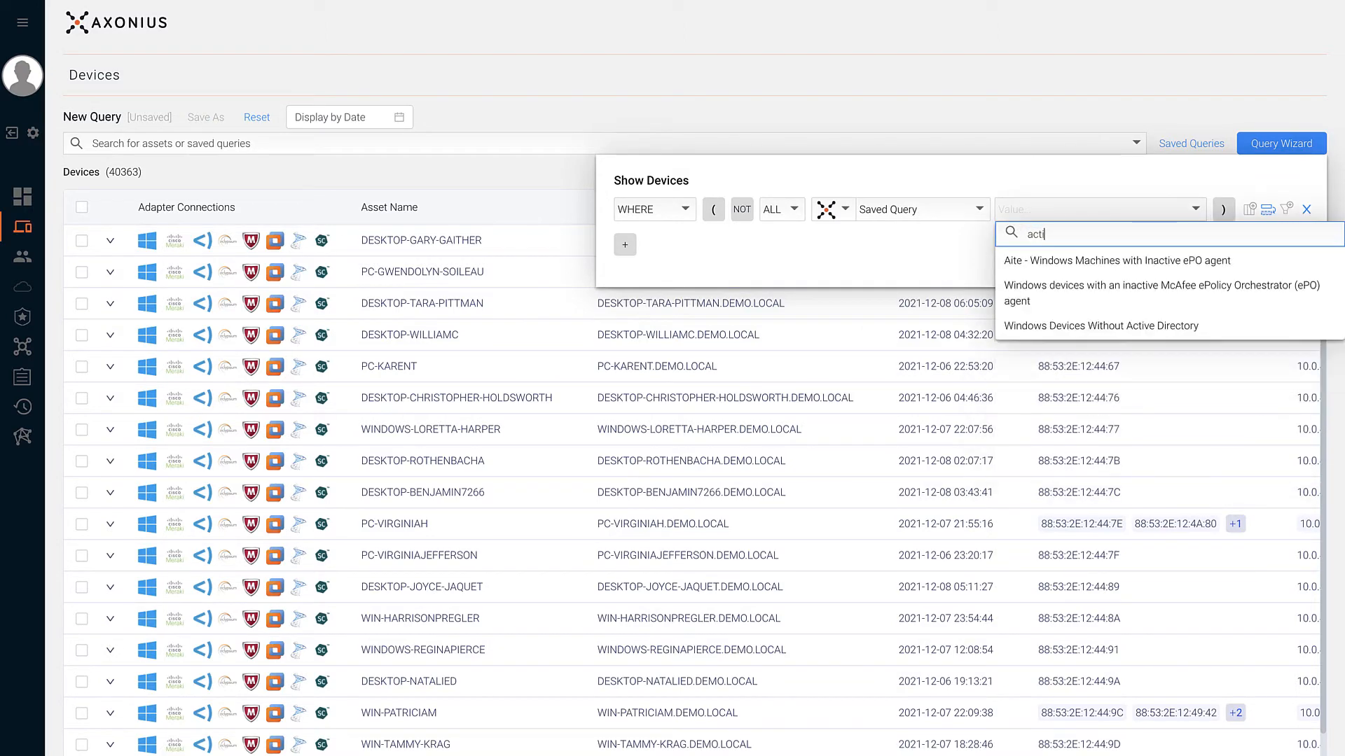
click(1020, 325)
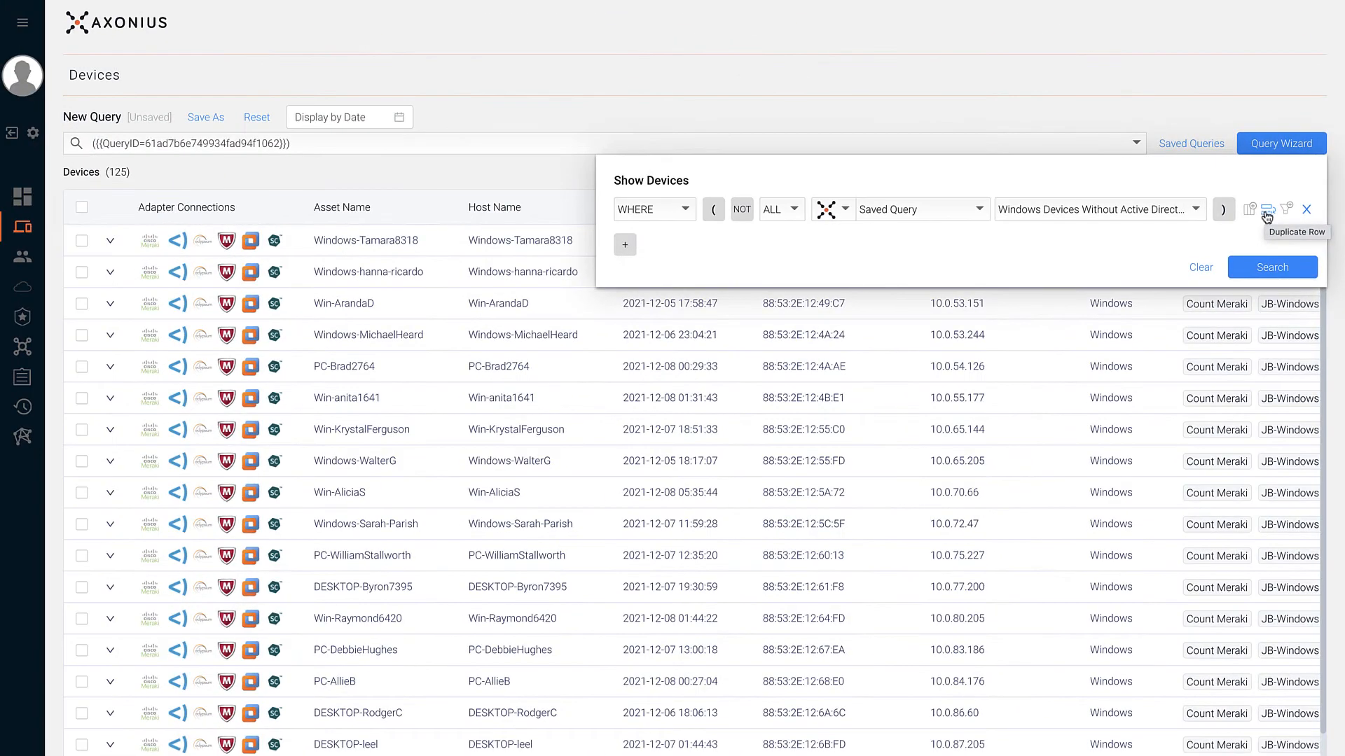
click(1101, 275)
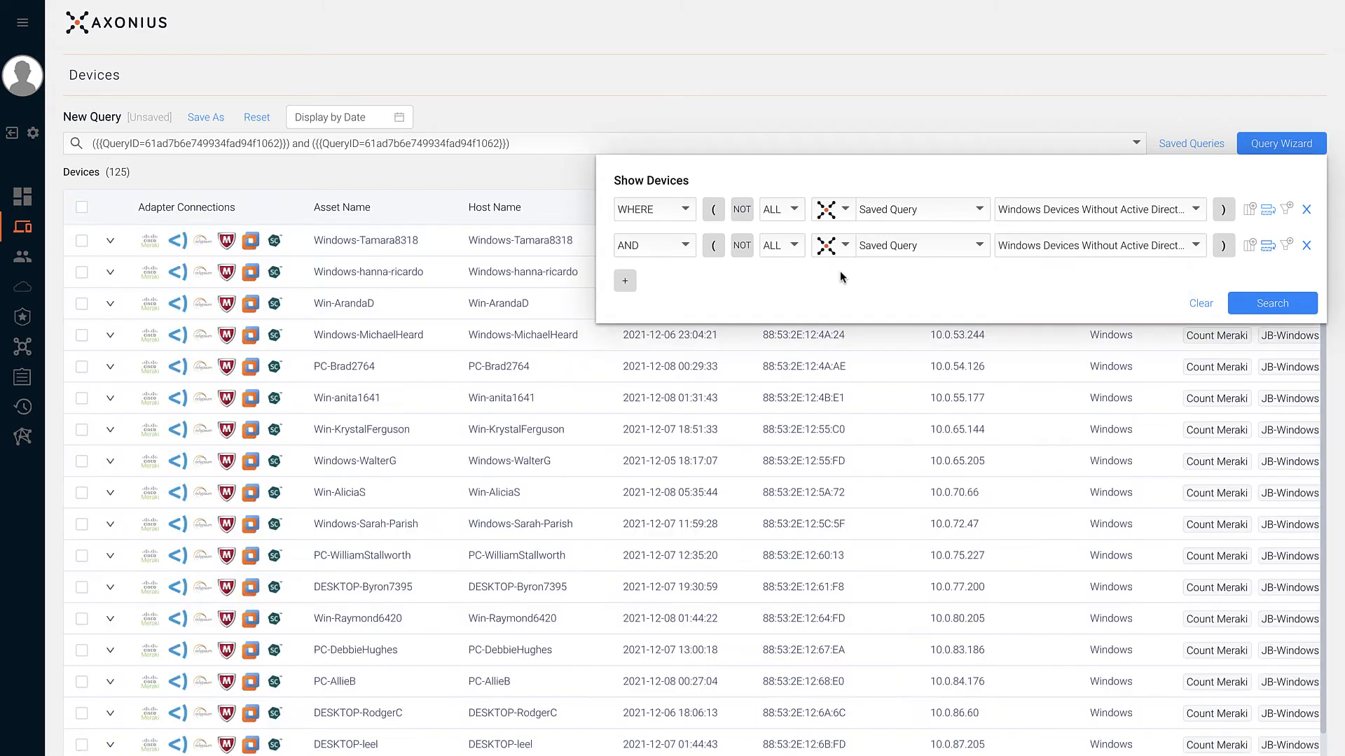
click(1011, 250)
text(part)
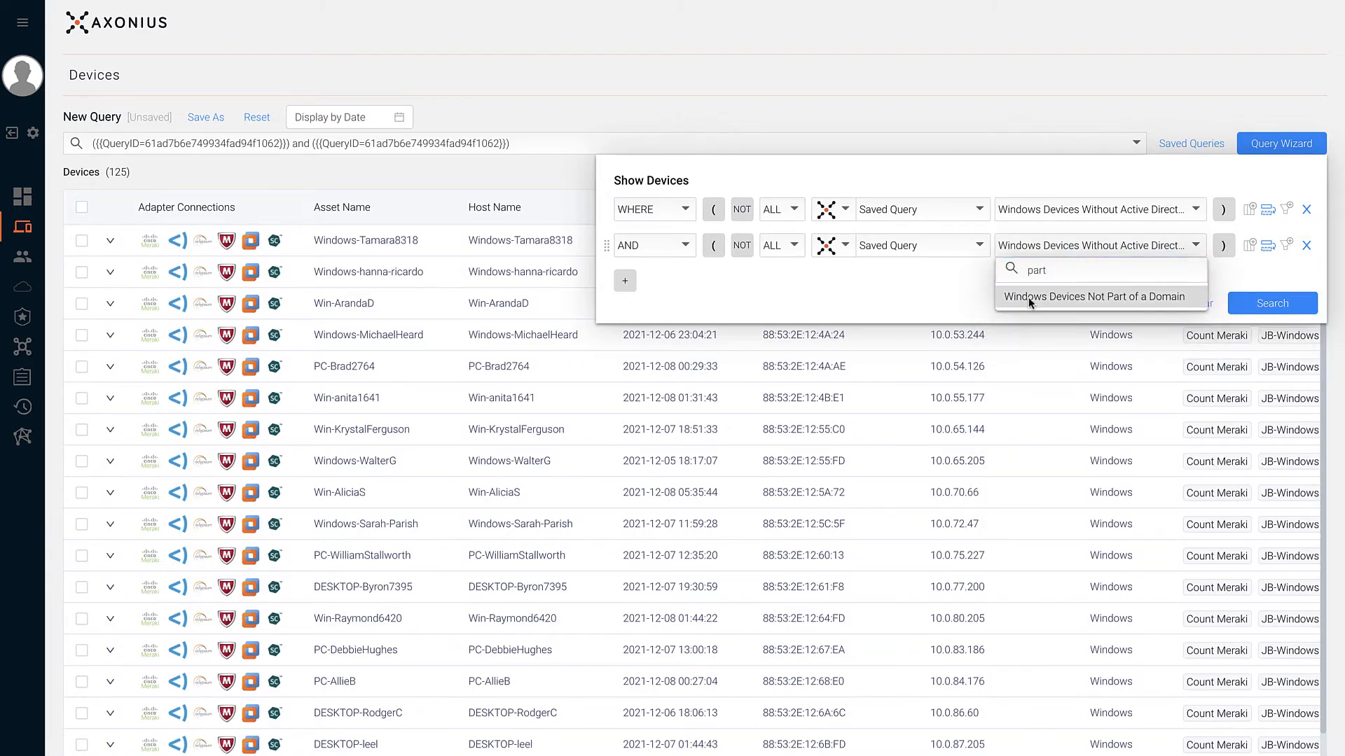
click(1028, 299)
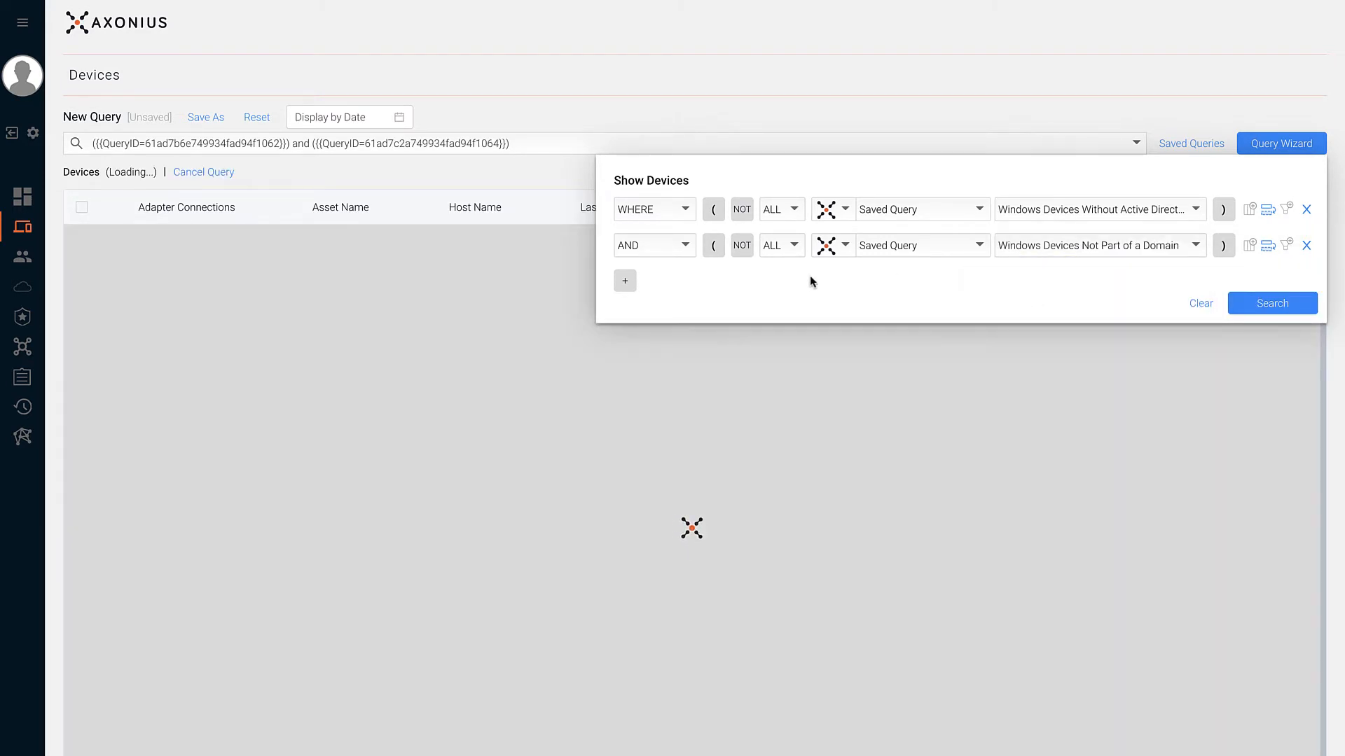
click(680, 254)
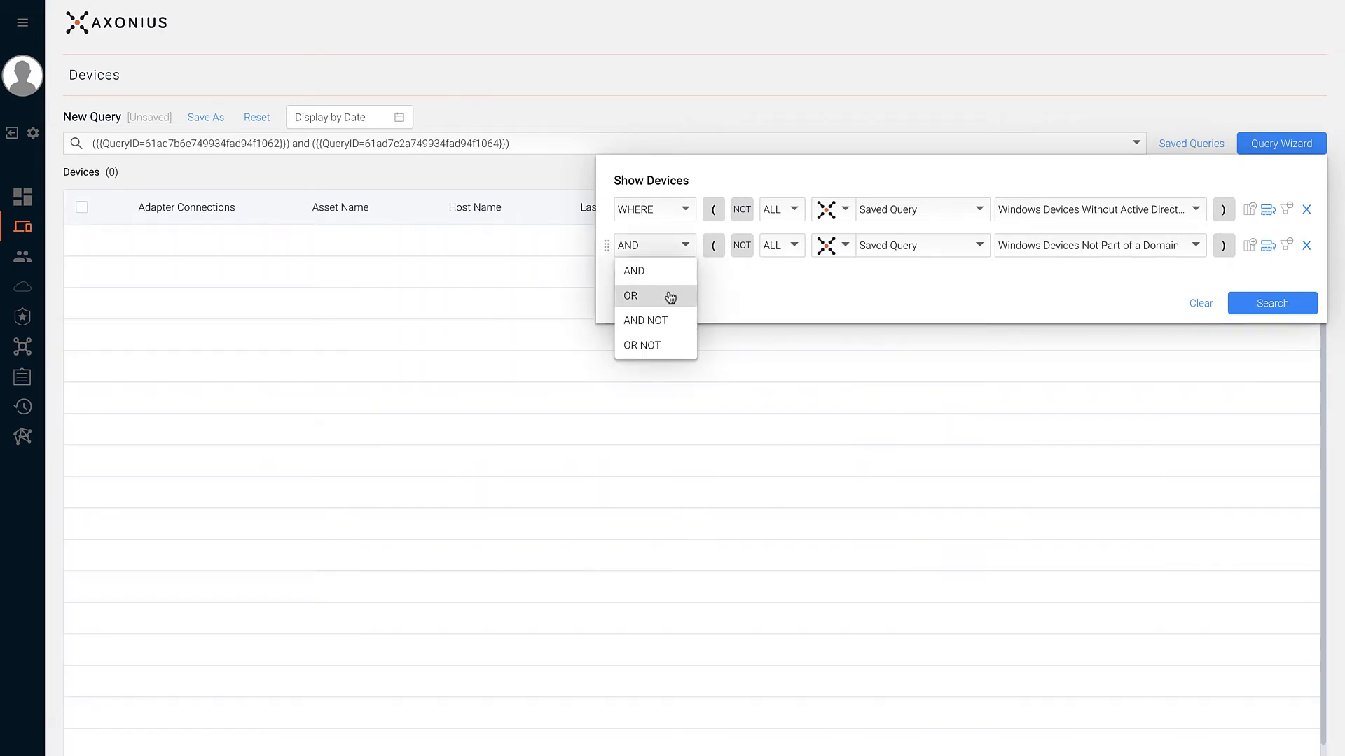
click(669, 295)
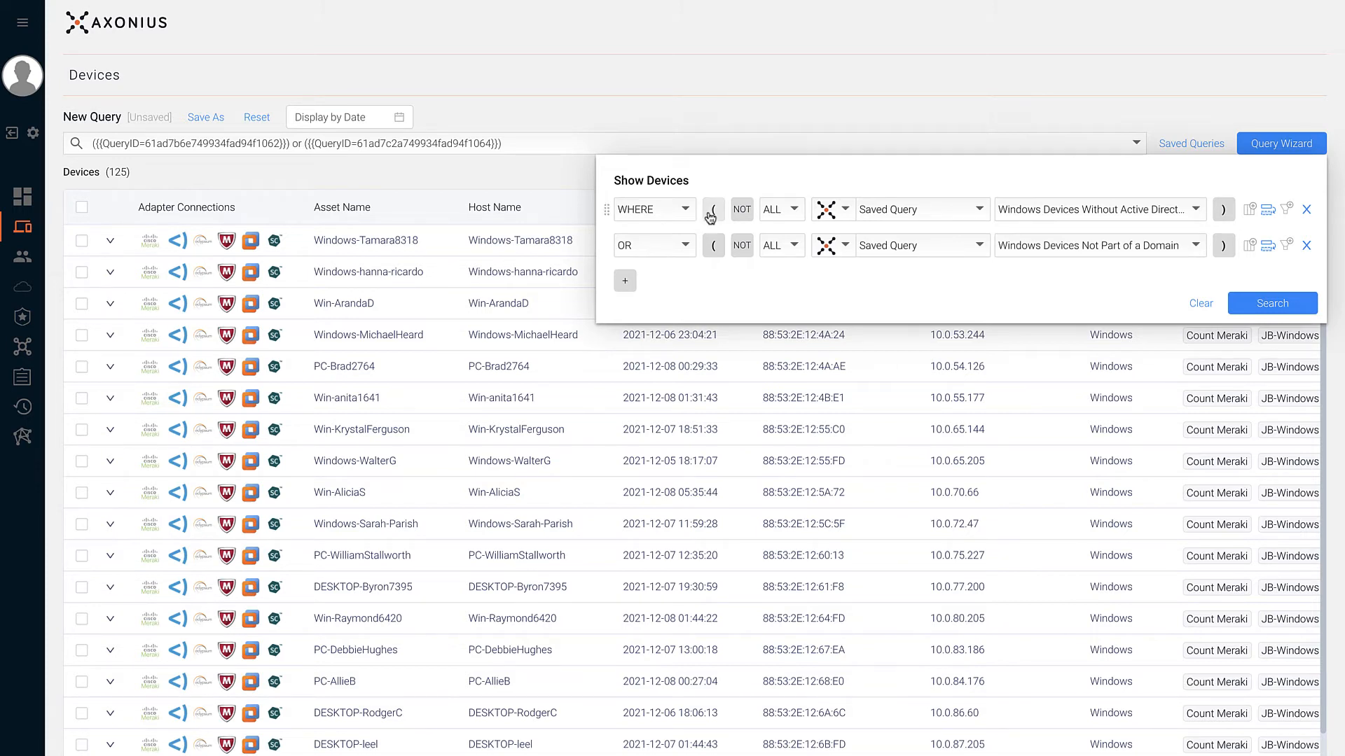
- Bracket both conditions, test and remove a NOT, then close the builder showing 125 devices
click(713, 209)
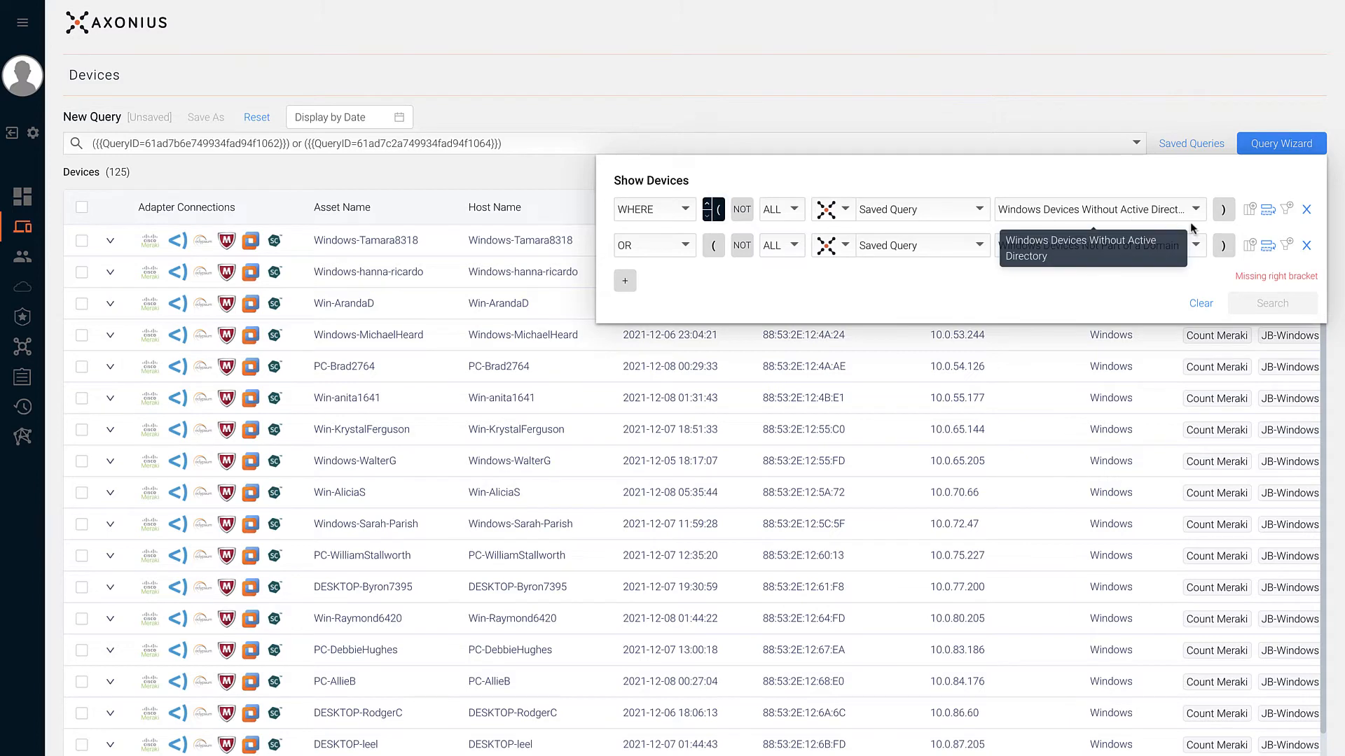
click(1223, 245)
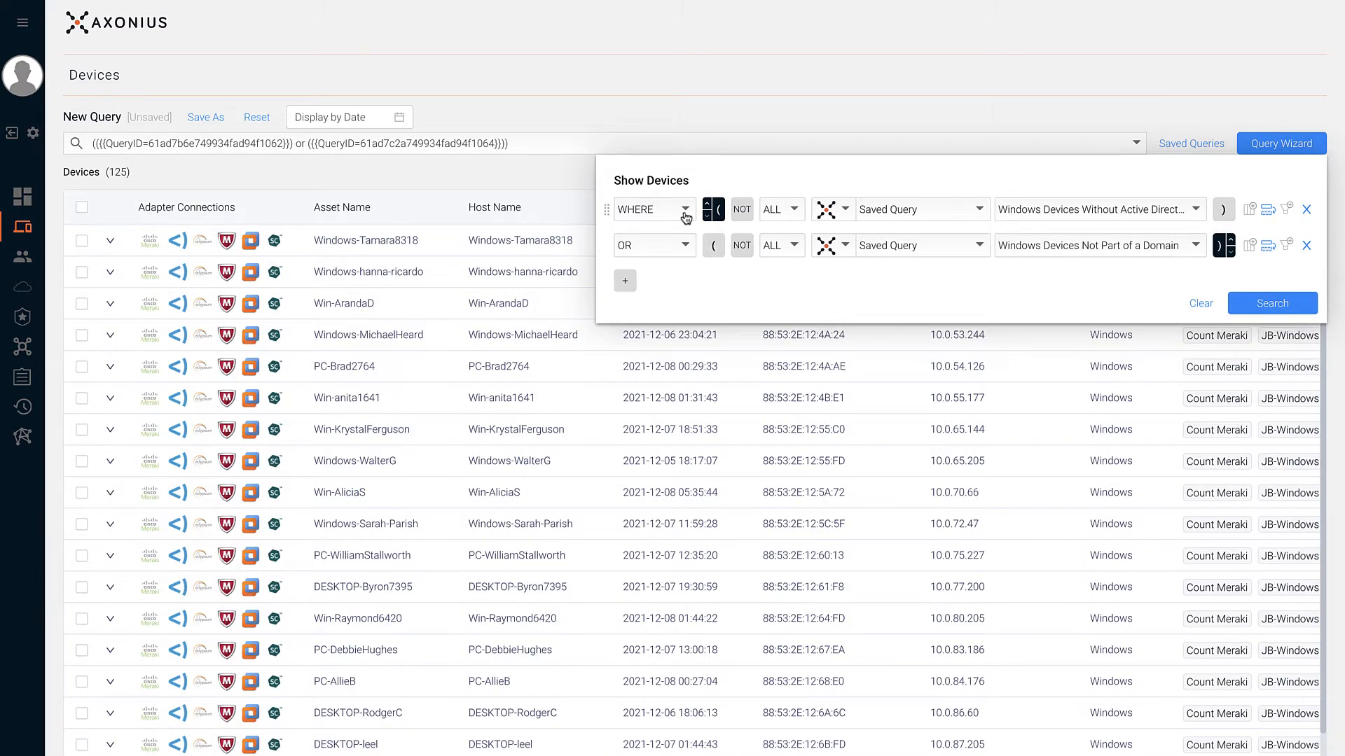
click(683, 209)
click(654, 260)
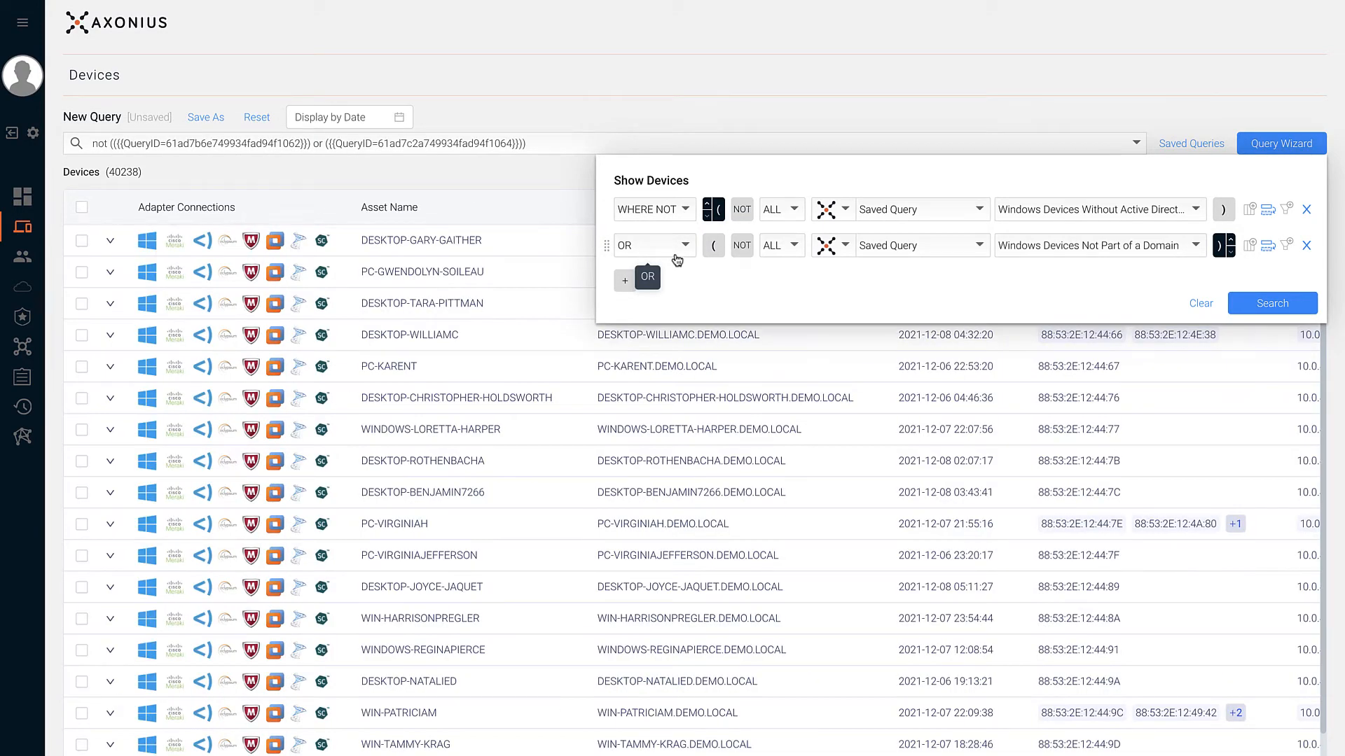
click(679, 217)
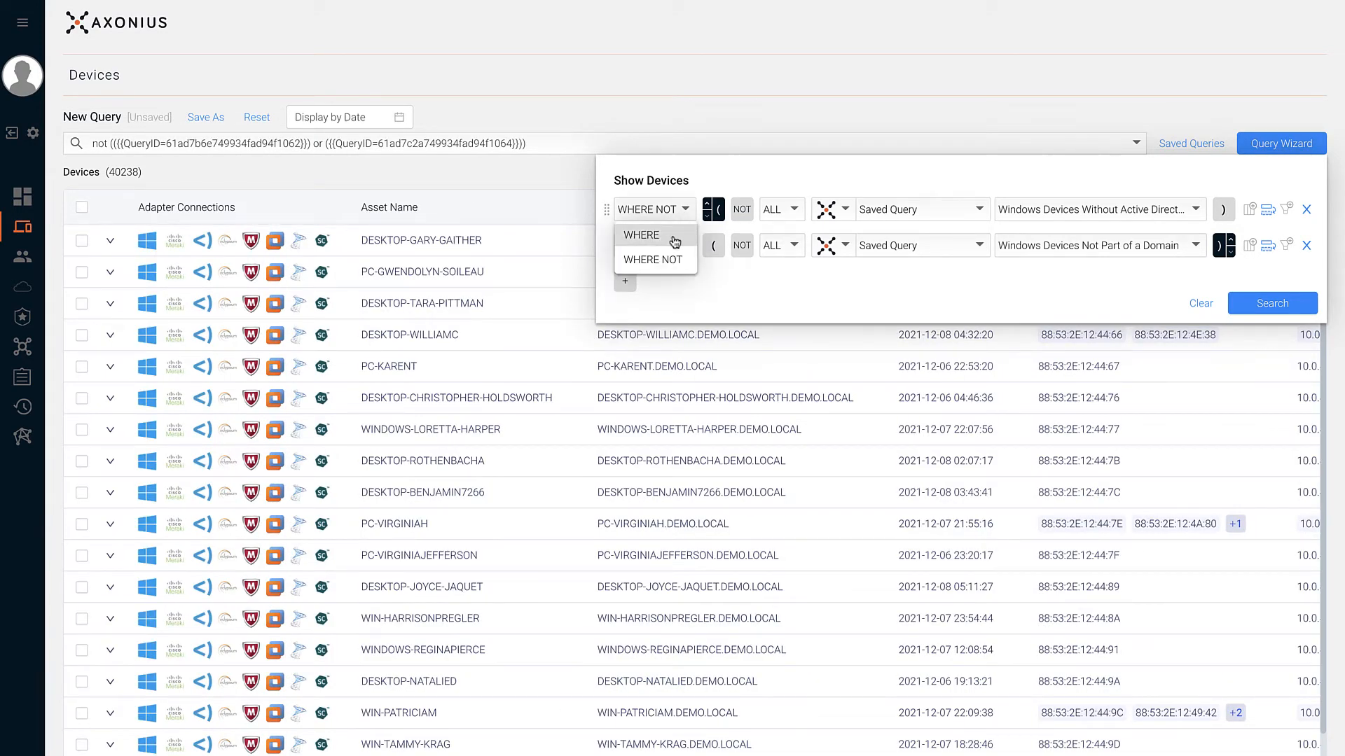
click(674, 240)
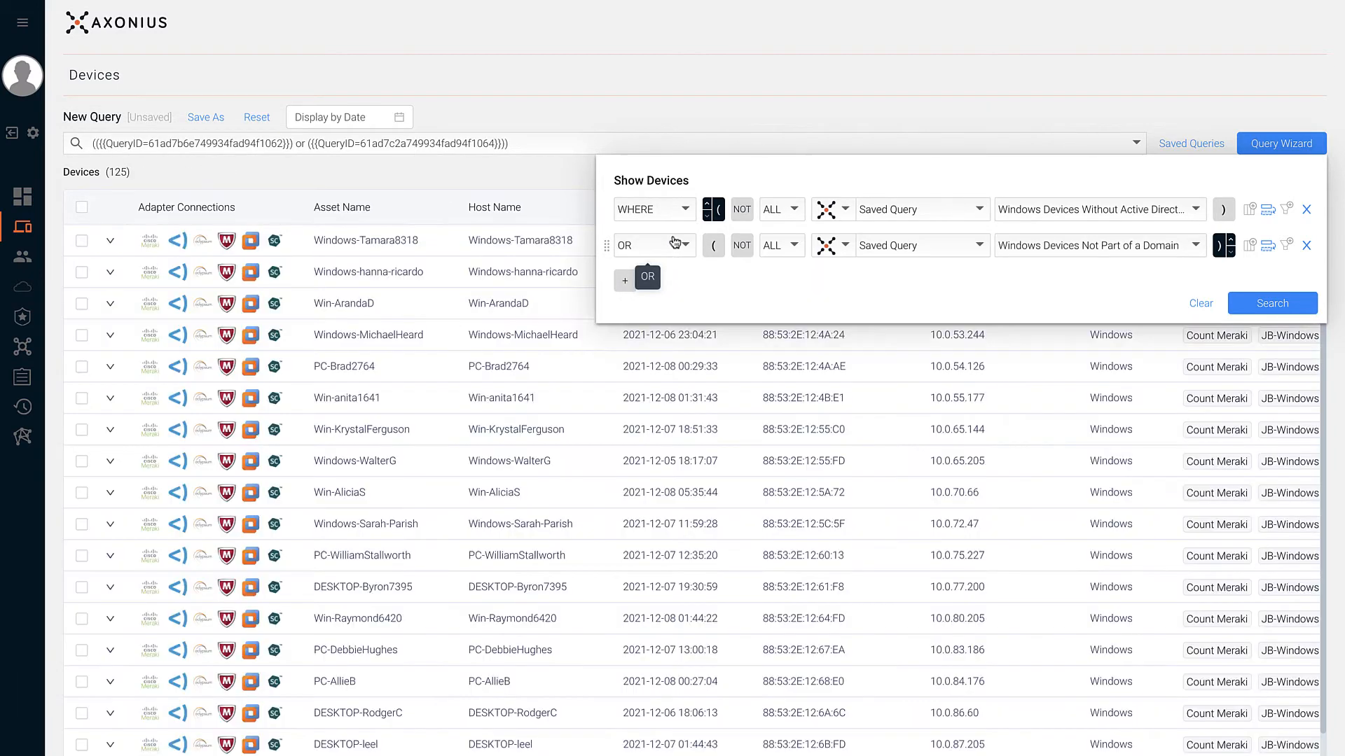
click(214, 125)
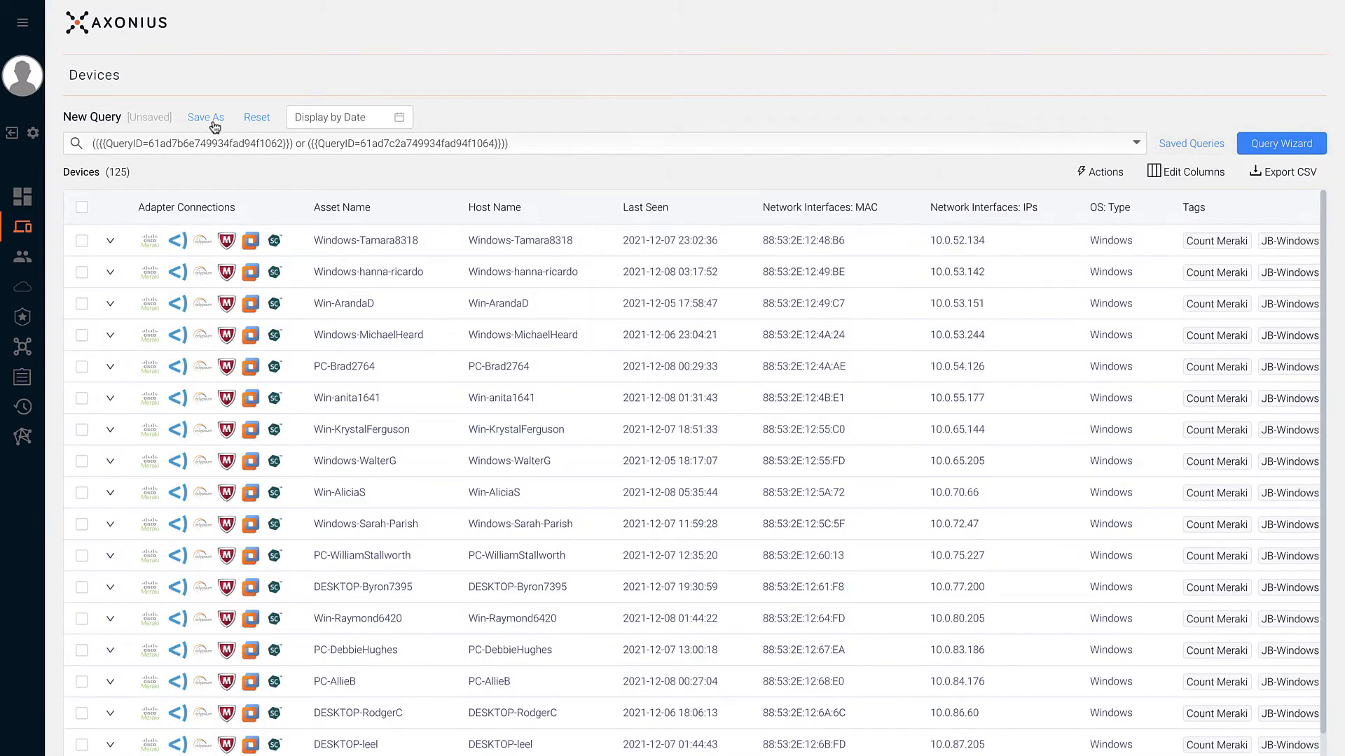
- Save the query privately as '_Windows Device Policy' tagged Policy, then reset and reopen the builder
click(206, 118)
text(_Windows Device Polic)
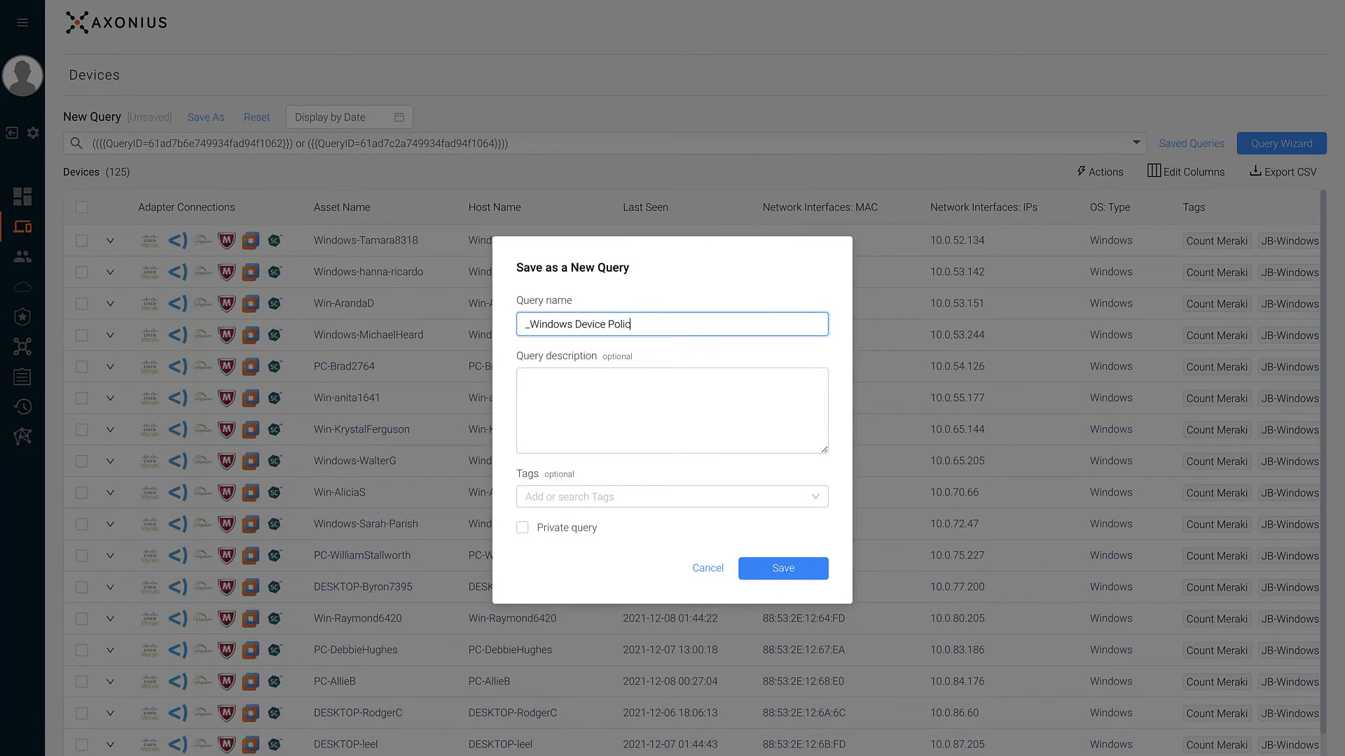
text(y)
key(Tab)
text(Policy Violations for Window)
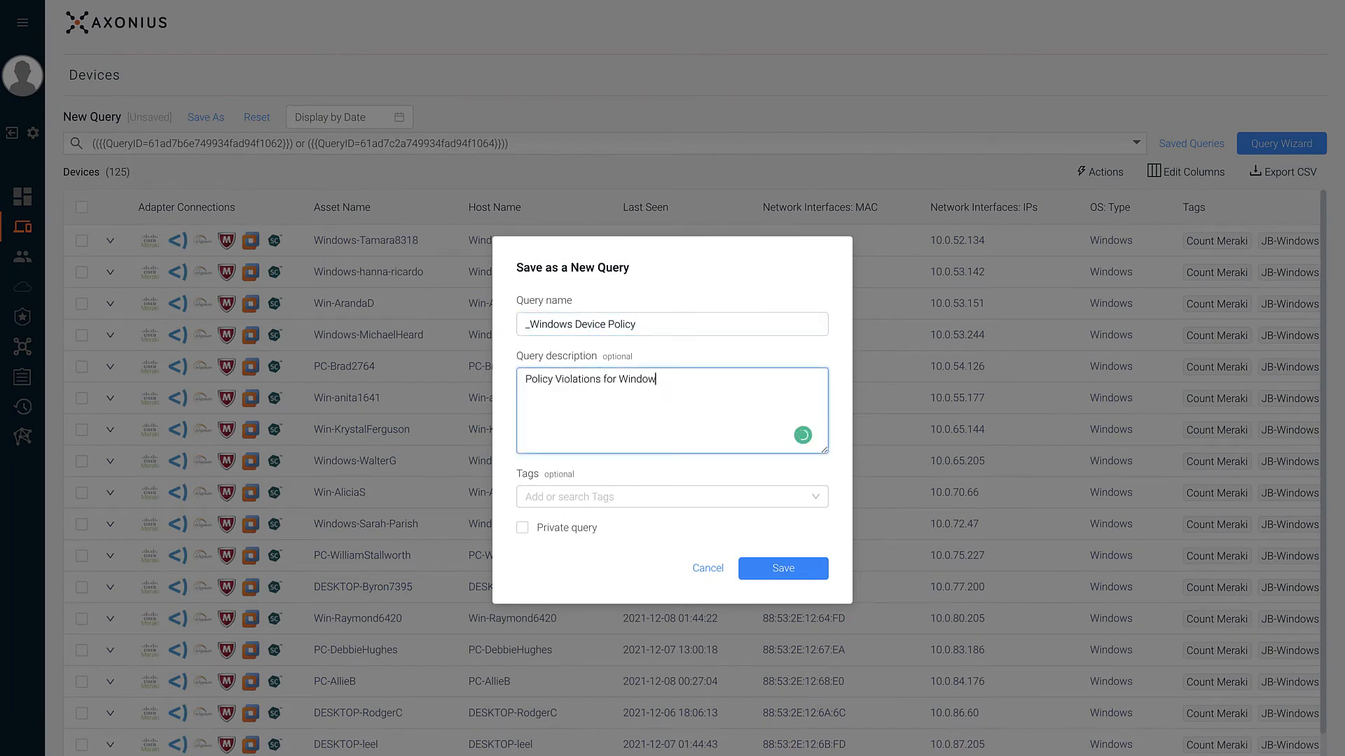
text(s Operating Systems)
click(581, 497)
text(polic)
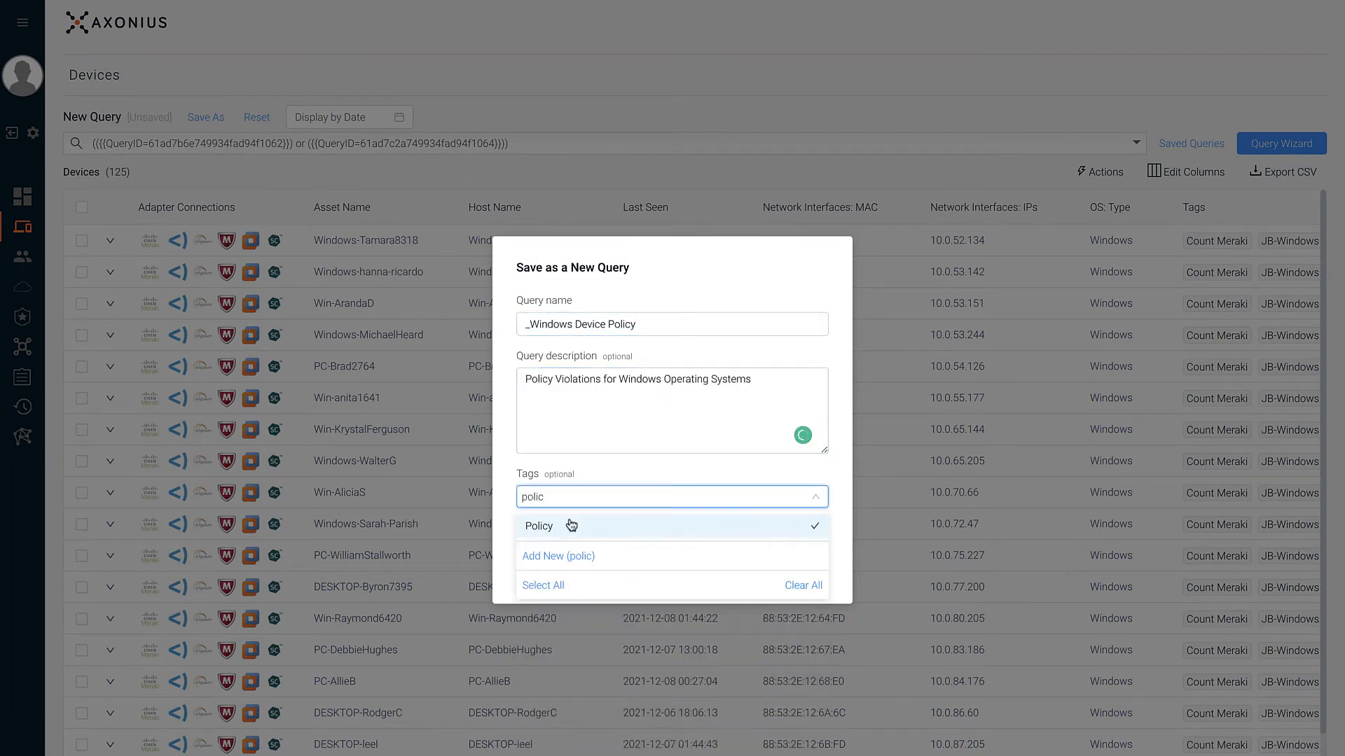
click(572, 525)
click(550, 532)
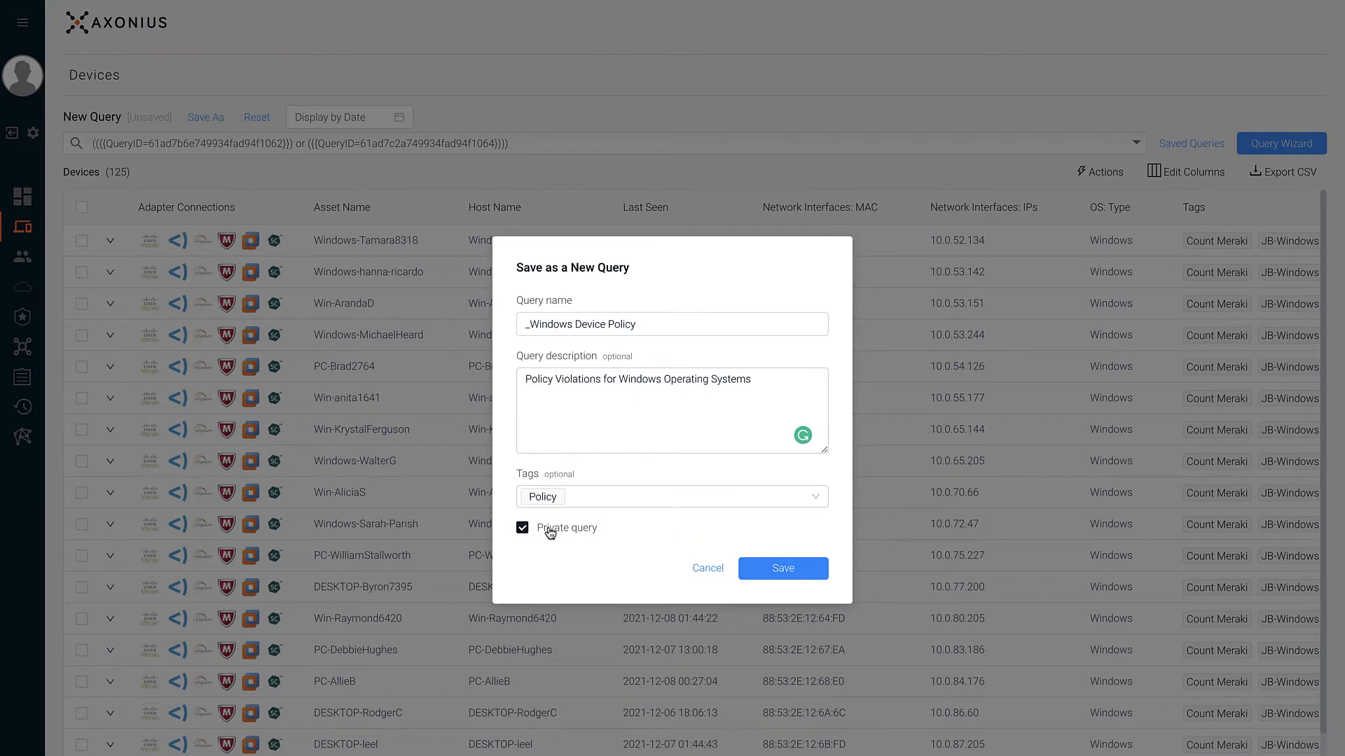
click(762, 580)
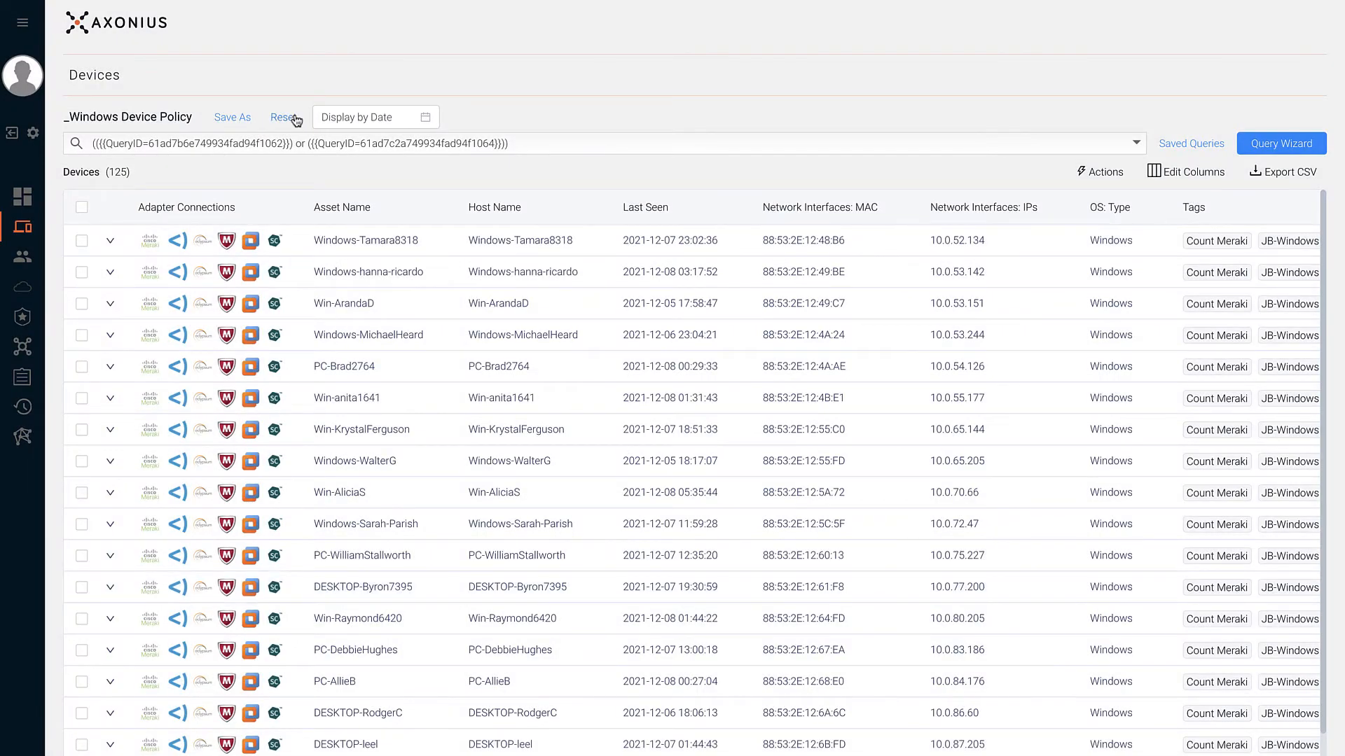
click(295, 120)
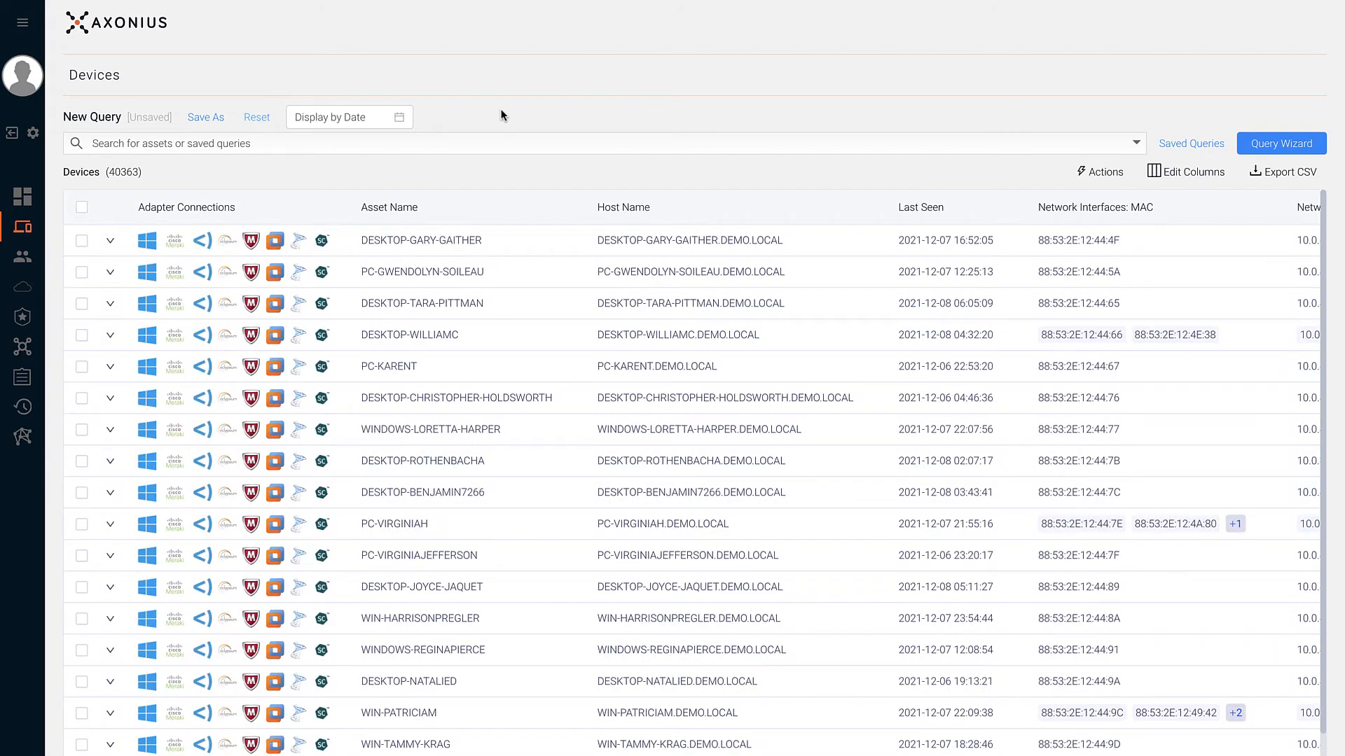
click(1260, 152)
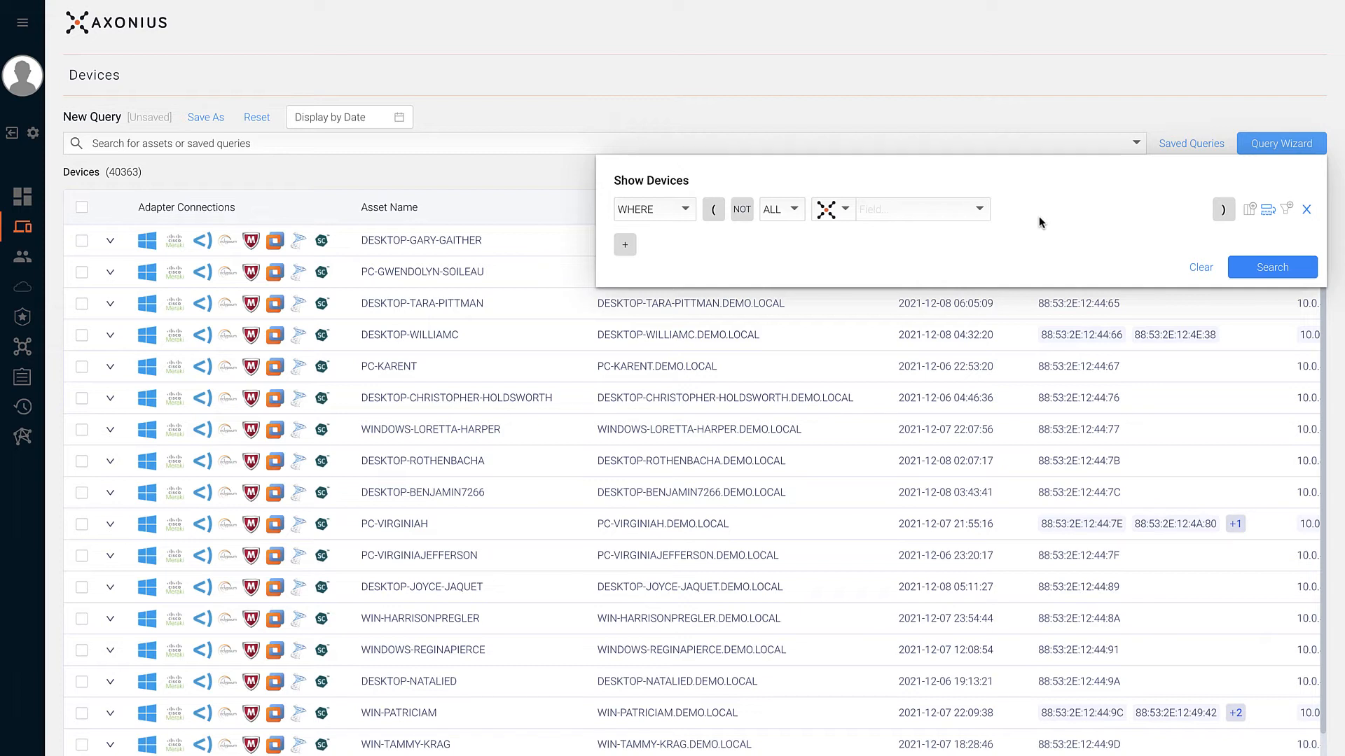
- Add a condition where installed software equals Google Chrome
click(952, 210)
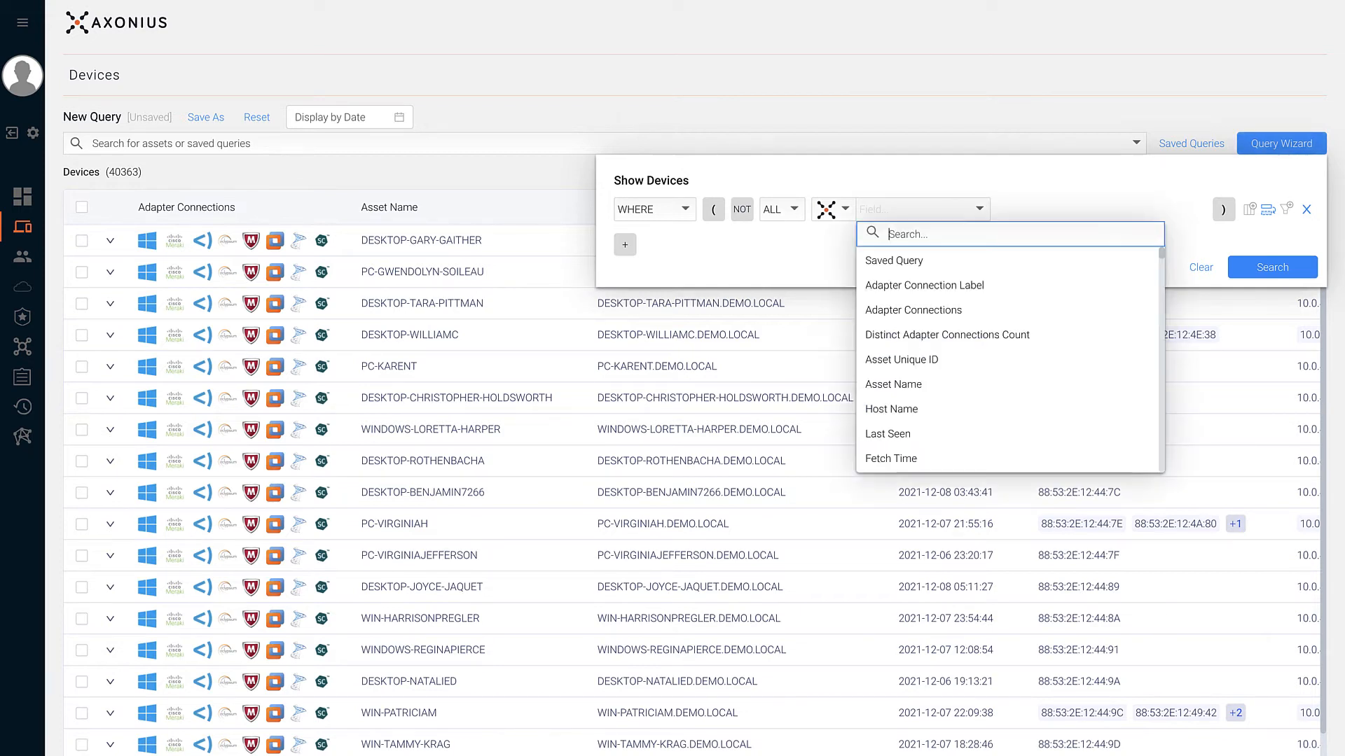
text(software)
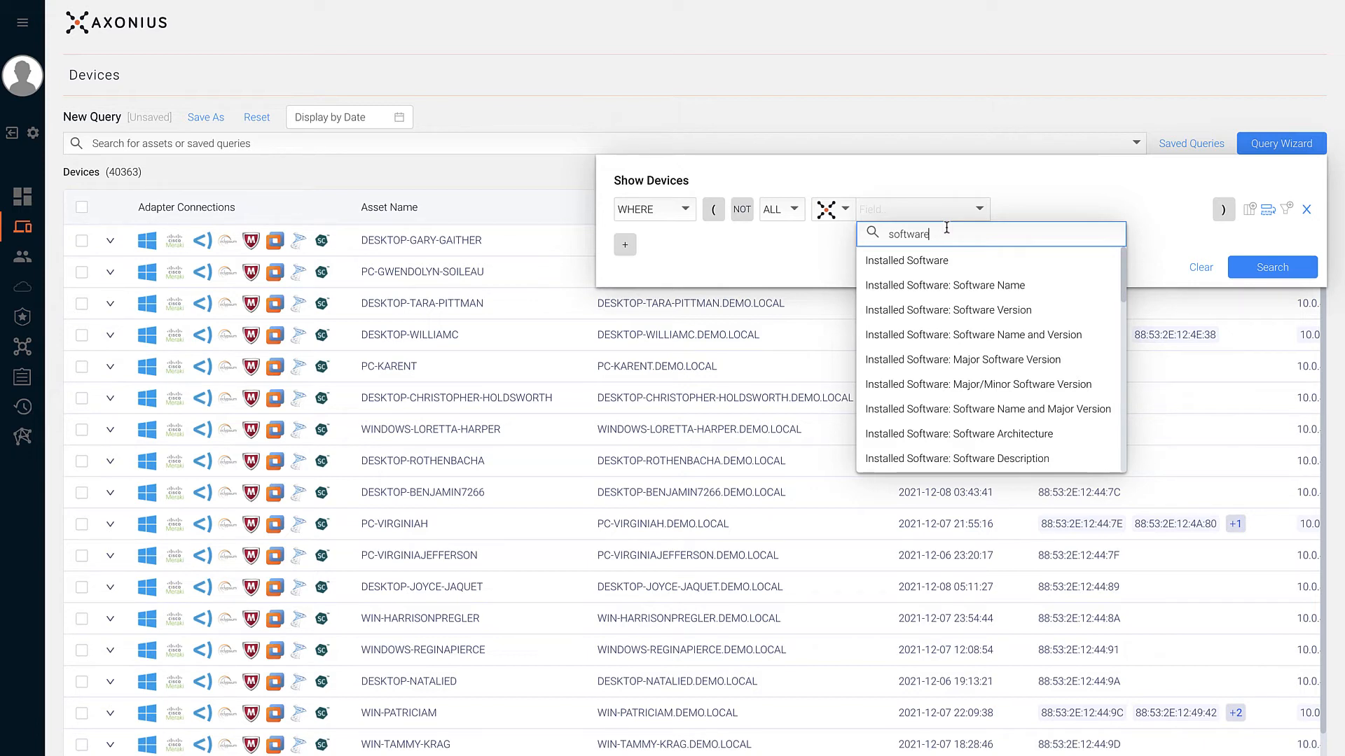
click(933, 294)
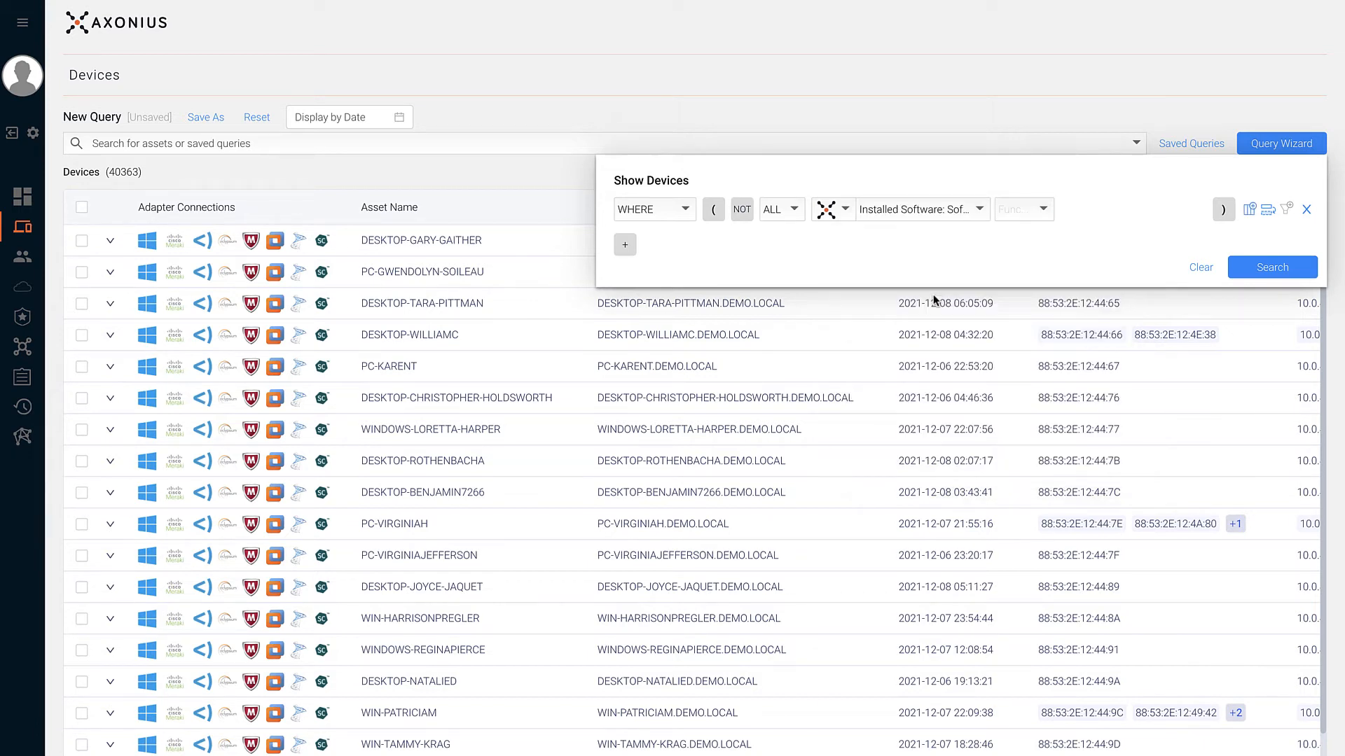
click(1002, 213)
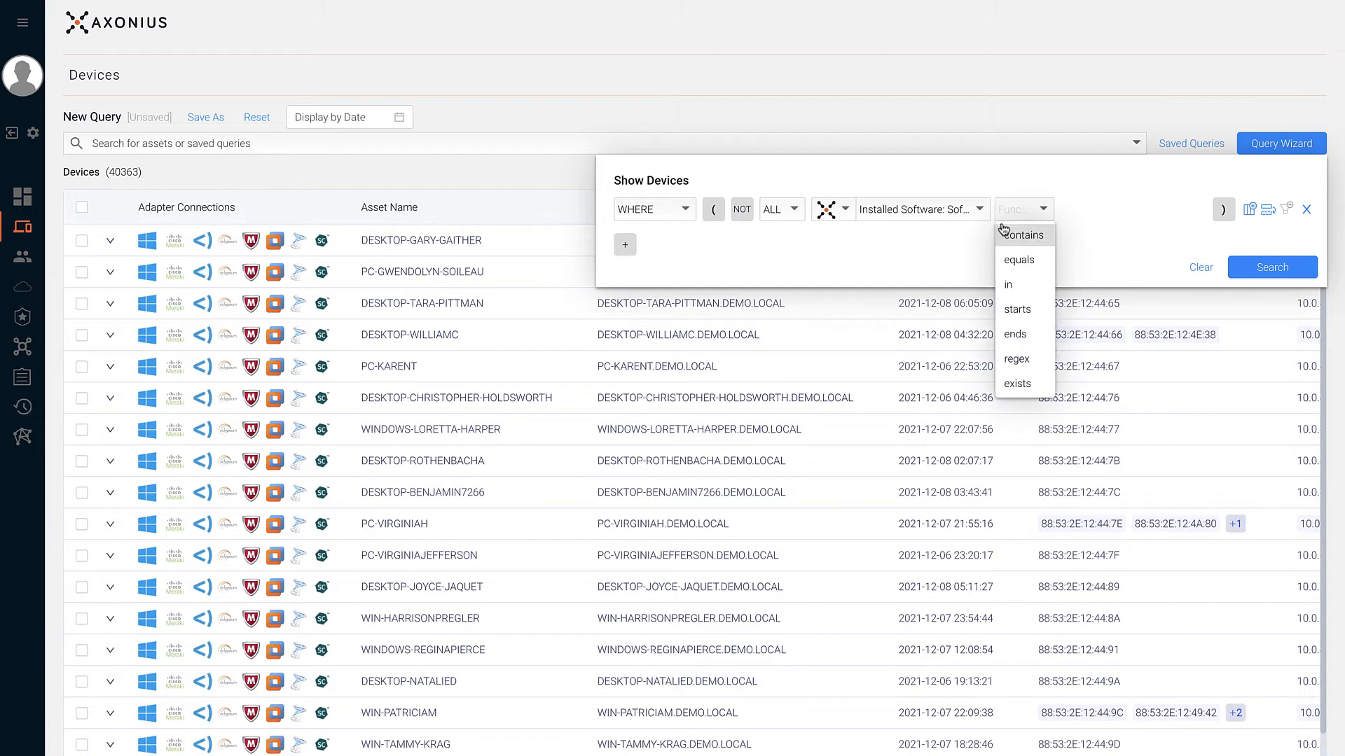
click(1004, 258)
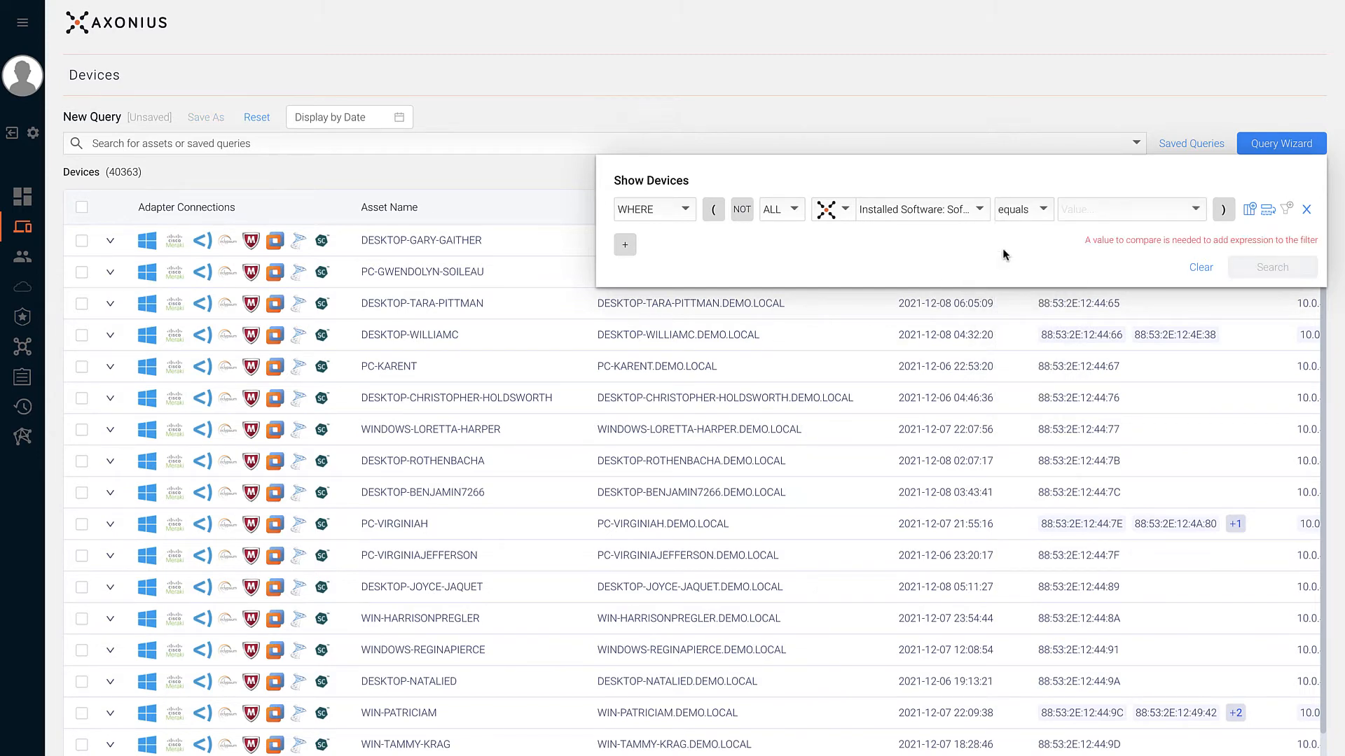
click(1064, 212)
text(Chrome)
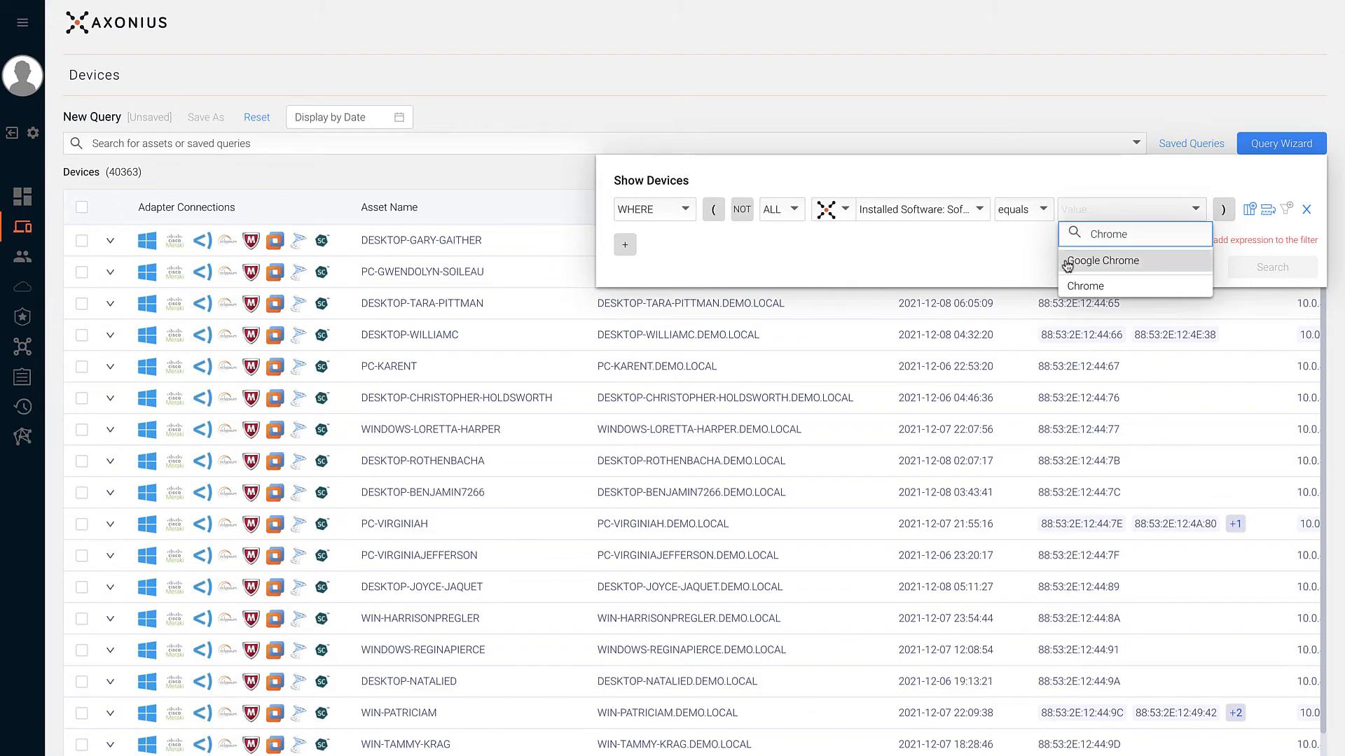
click(1066, 259)
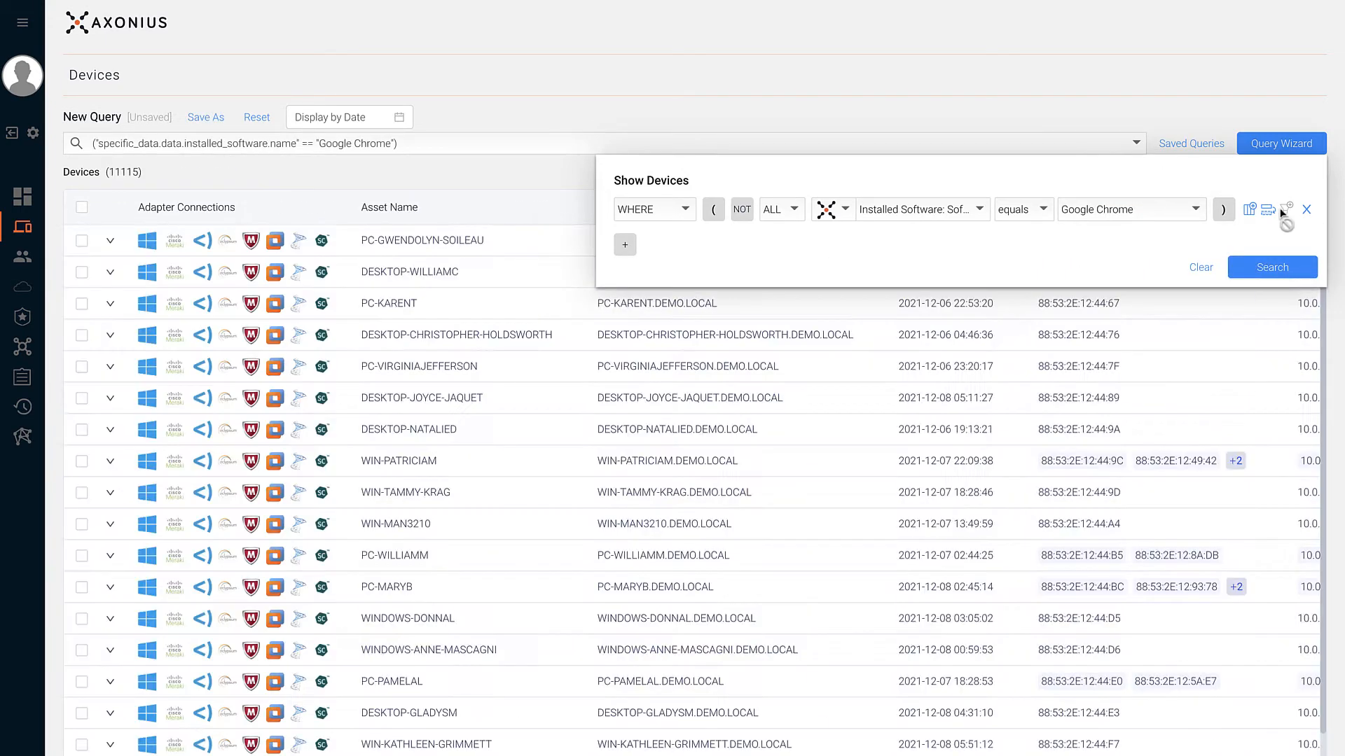
- Duplicate the row and require Installed Software: Software Version earlier than 80
click(1268, 210)
click(939, 245)
text(version)
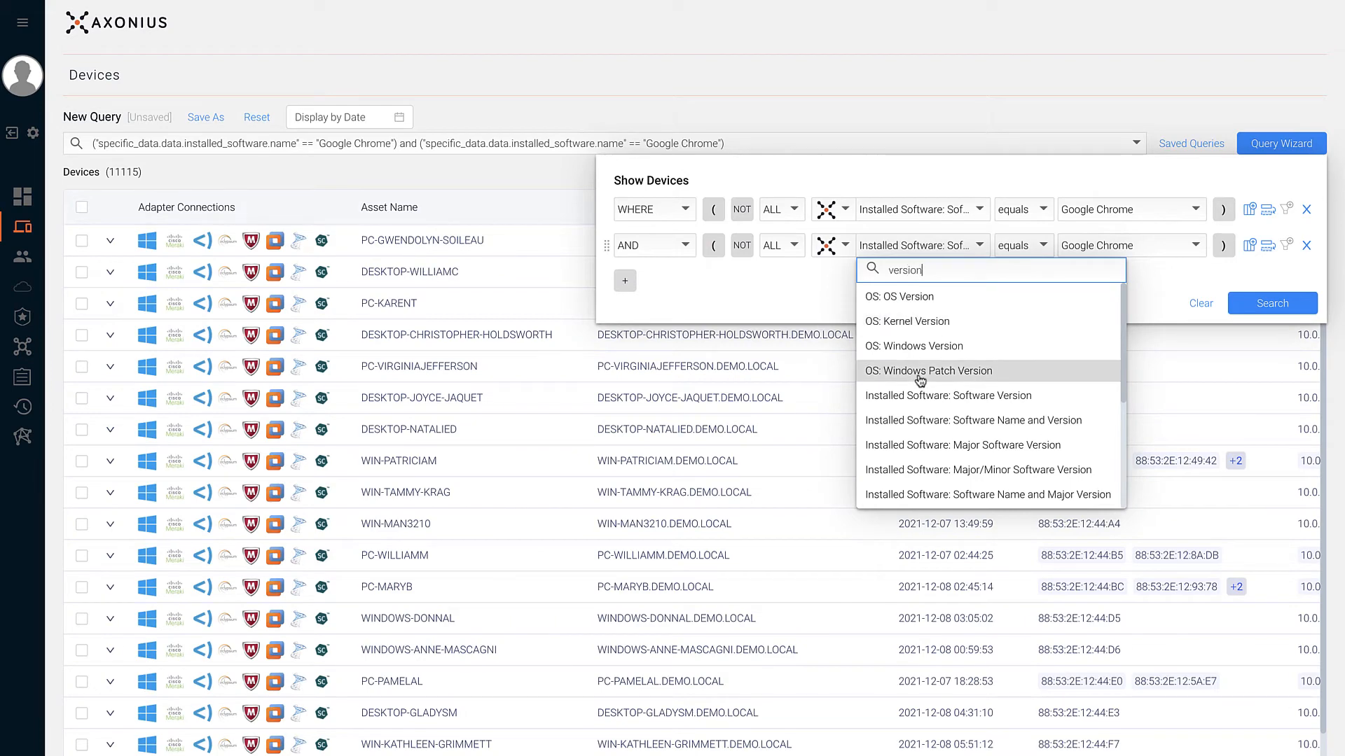
key(ctrl+a)
key(BackSpace)
text(softw)
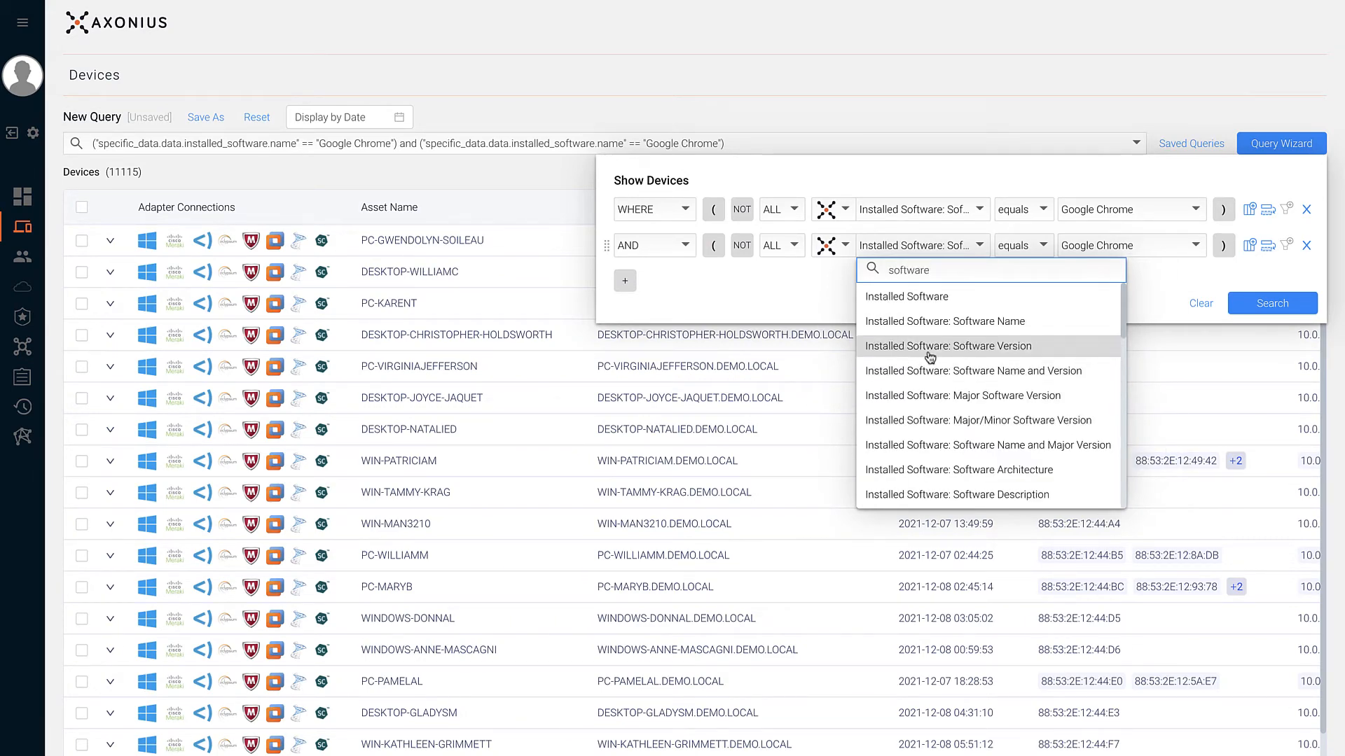
click(927, 347)
click(1023, 254)
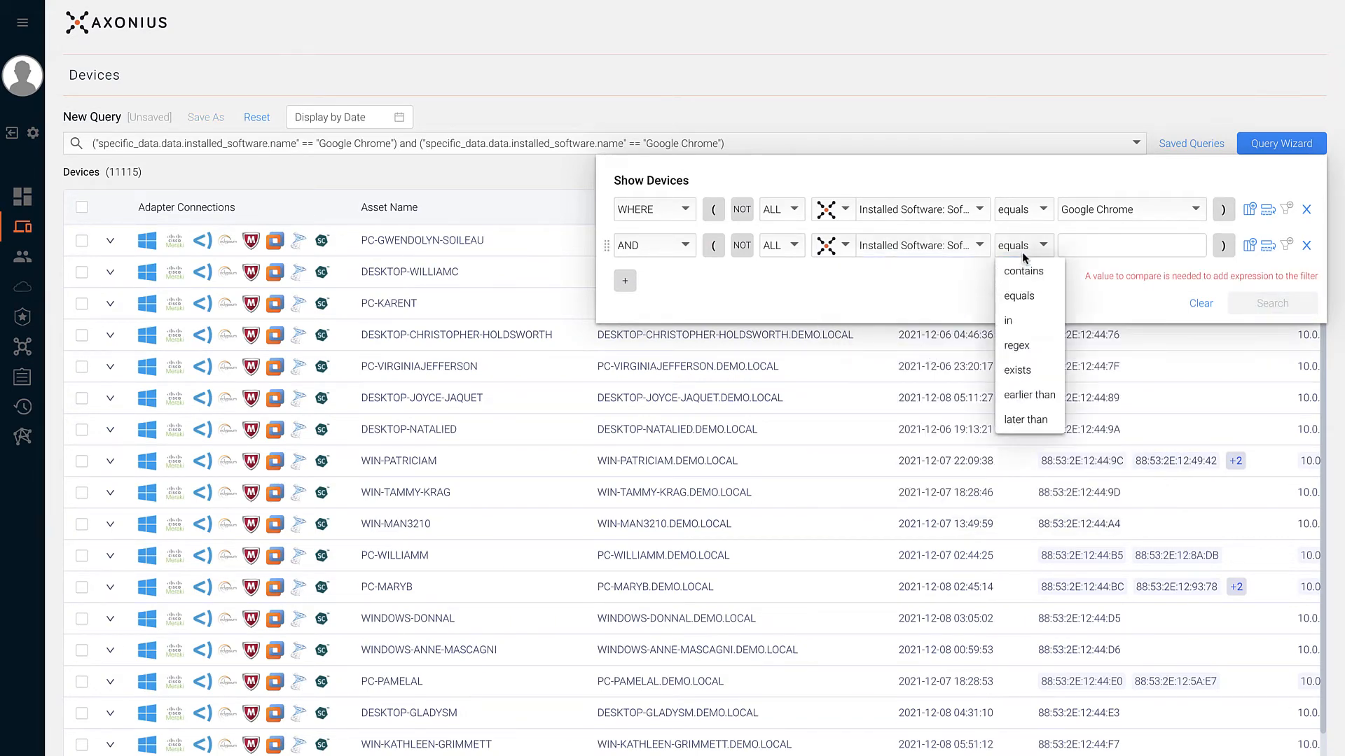
click(1024, 394)
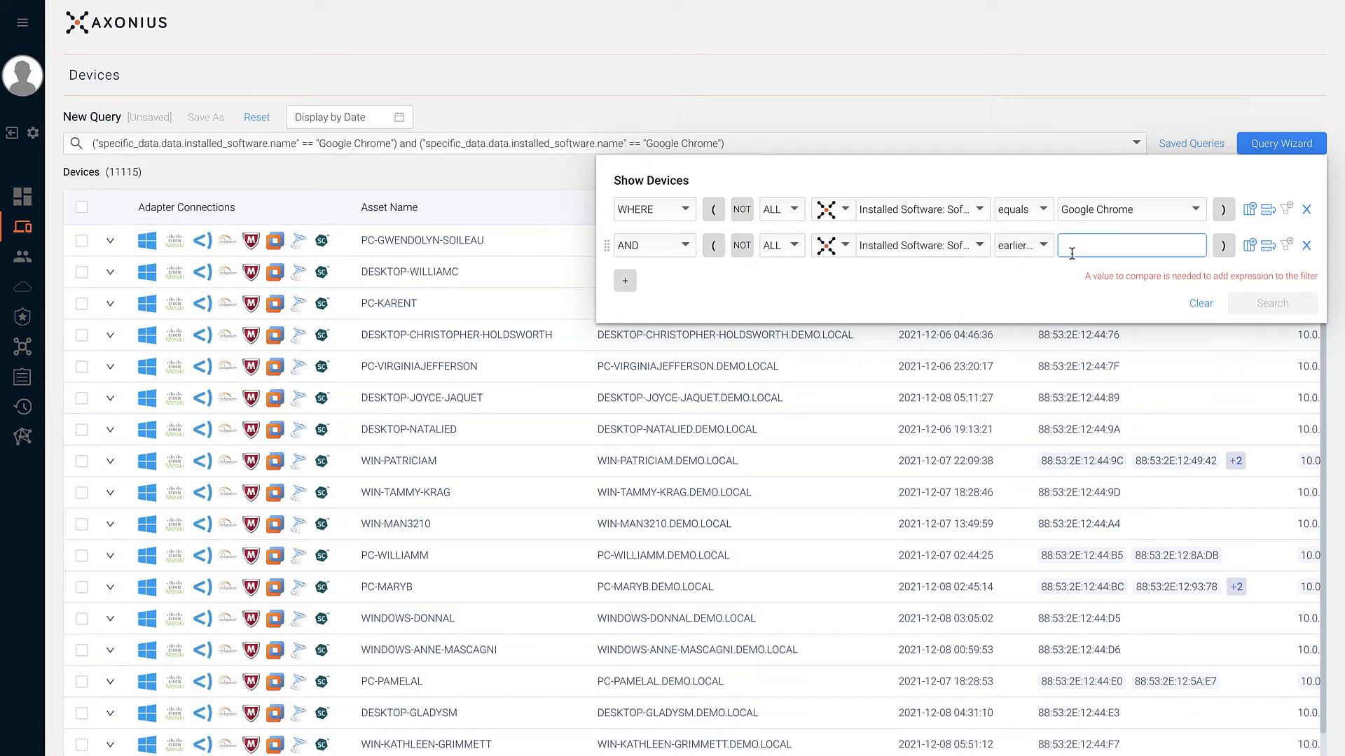
text(80)
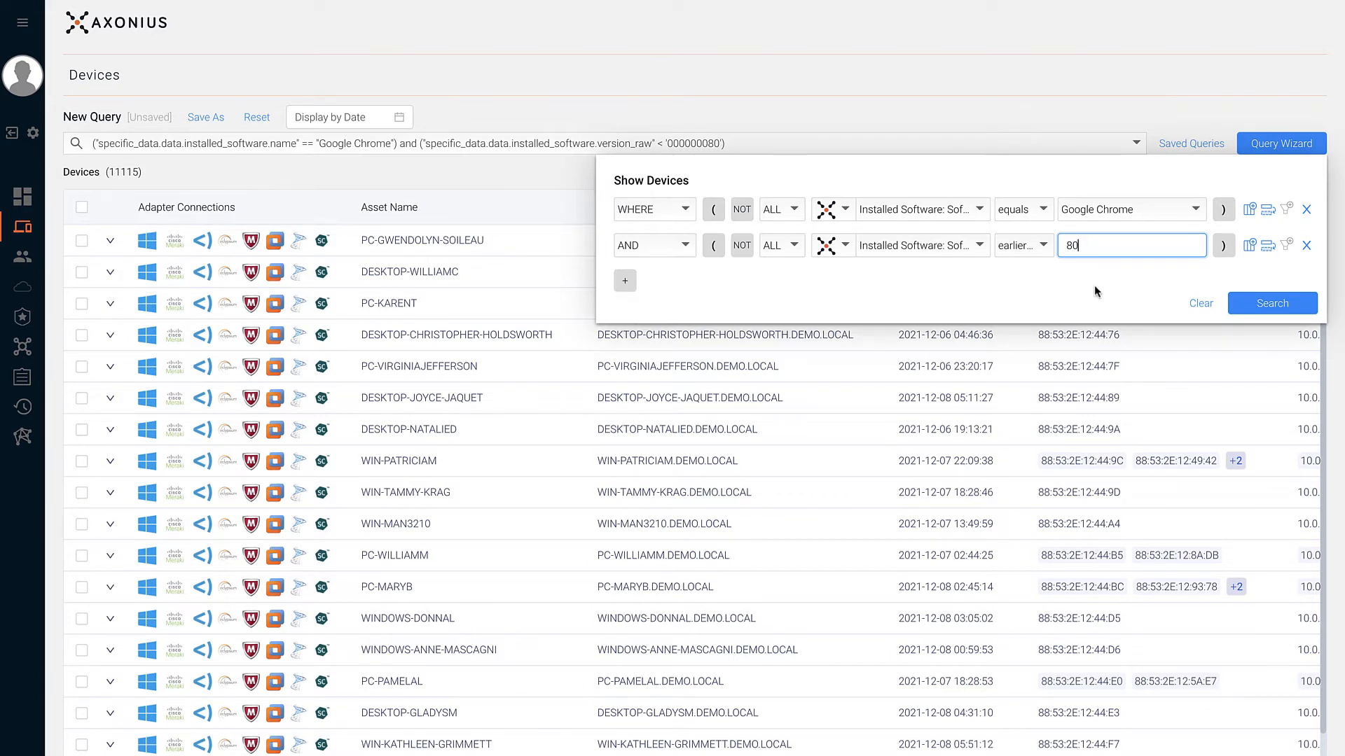
- Try a Software Name and Version regex on the second row, then delete that row
click(928, 246)
text(software)
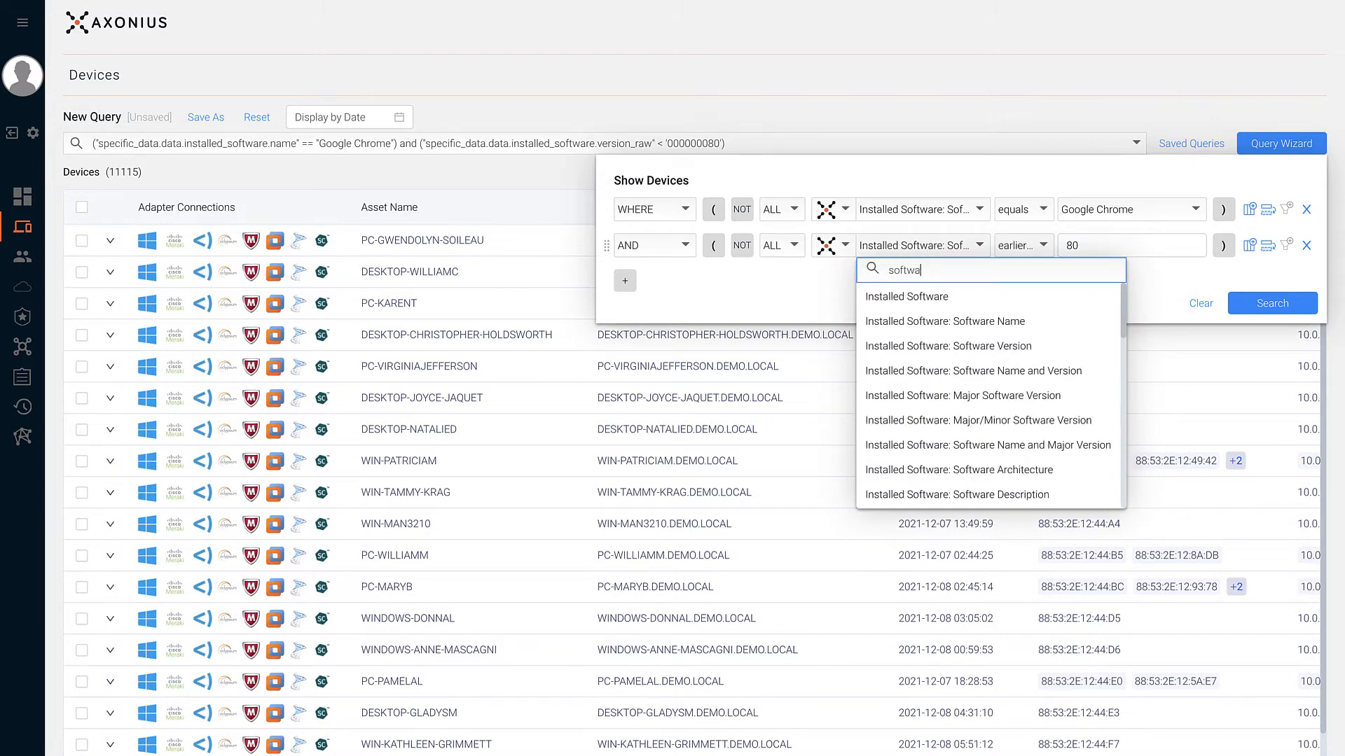
click(910, 375)
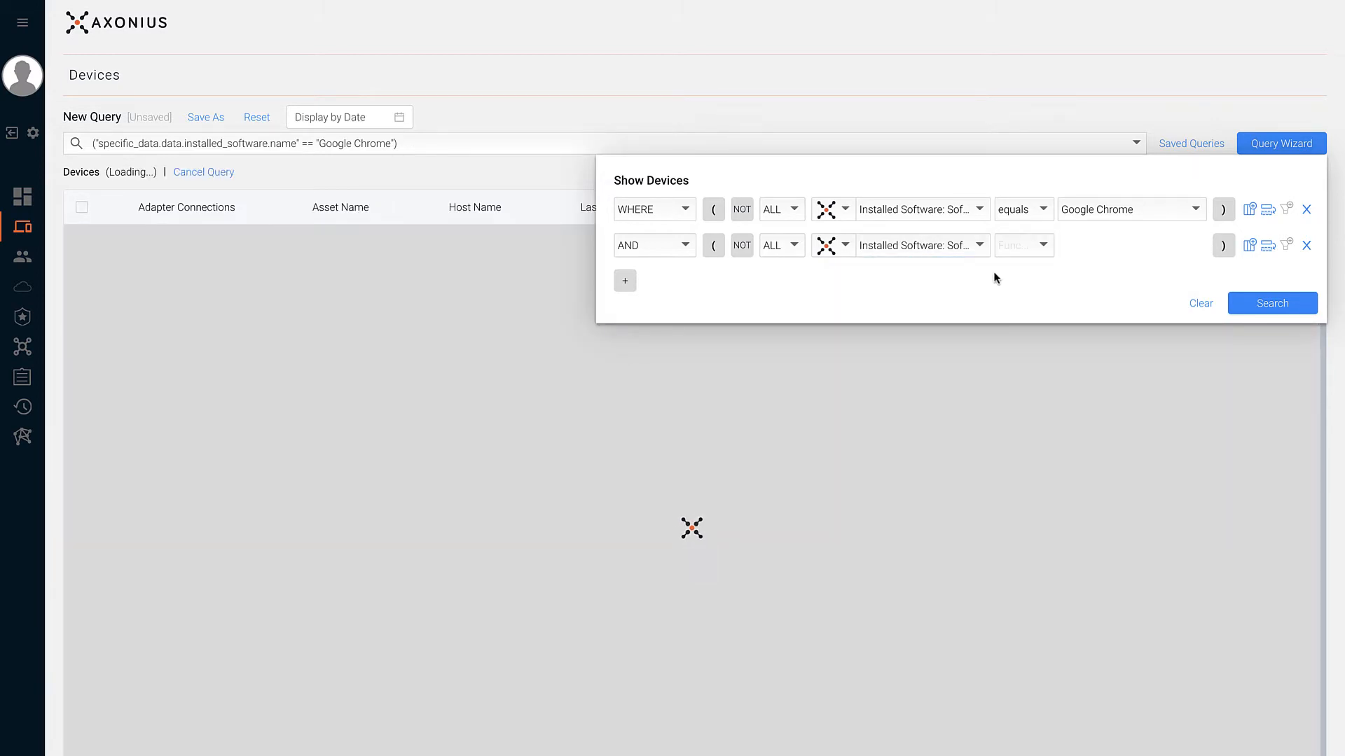
click(1009, 252)
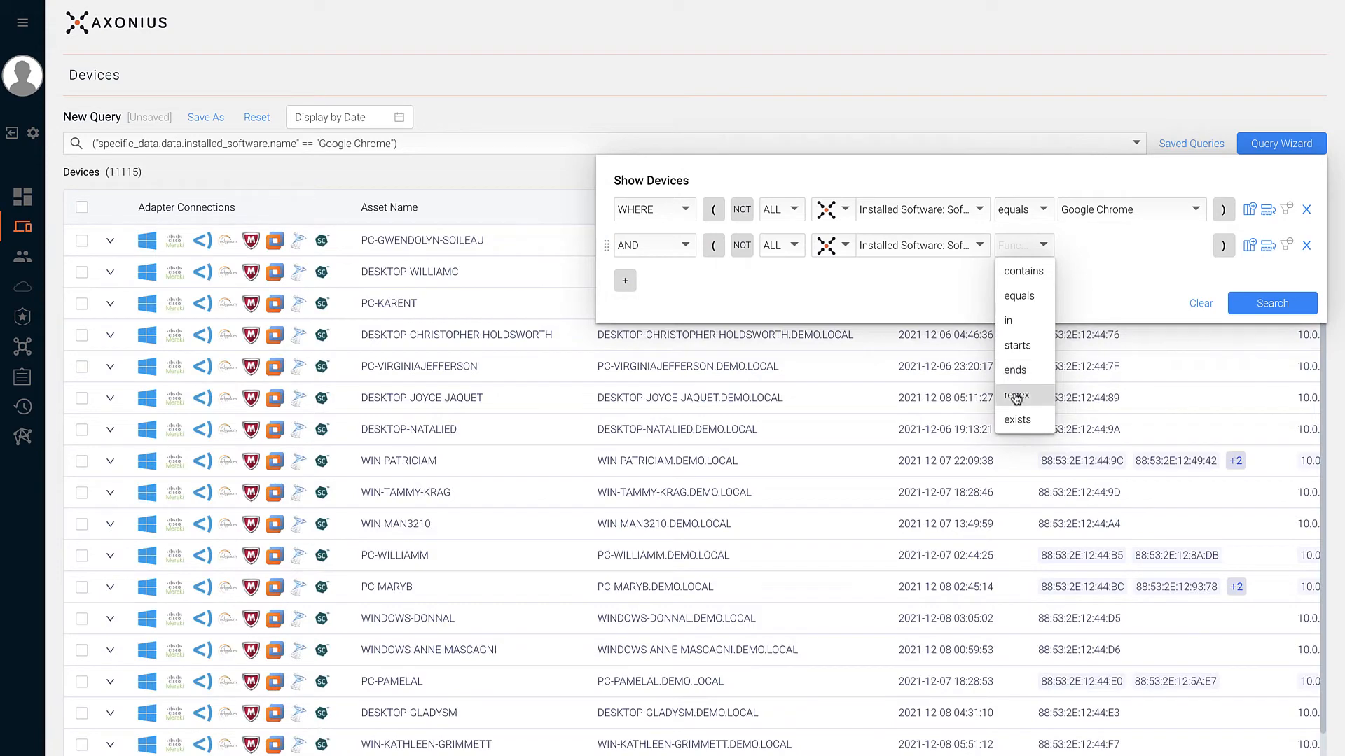
click(1017, 396)
click(1081, 244)
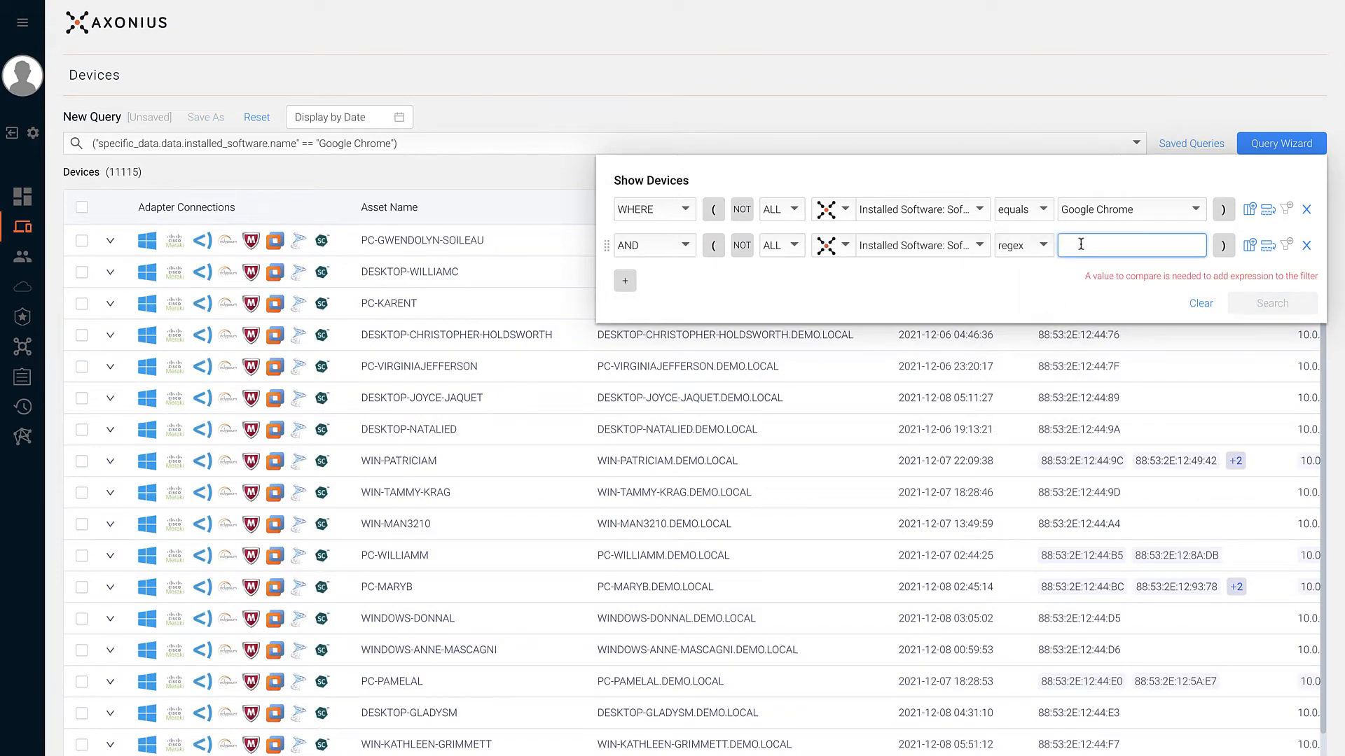
text(()
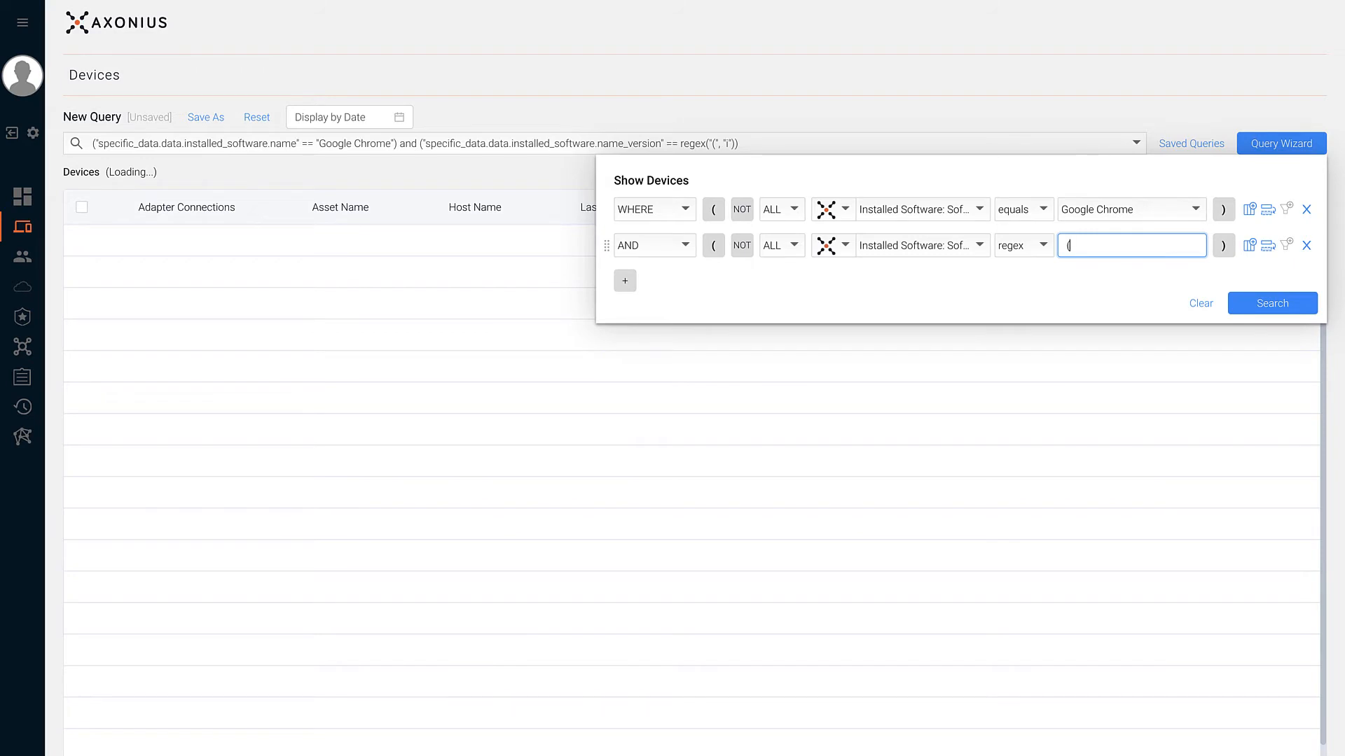
text(...))
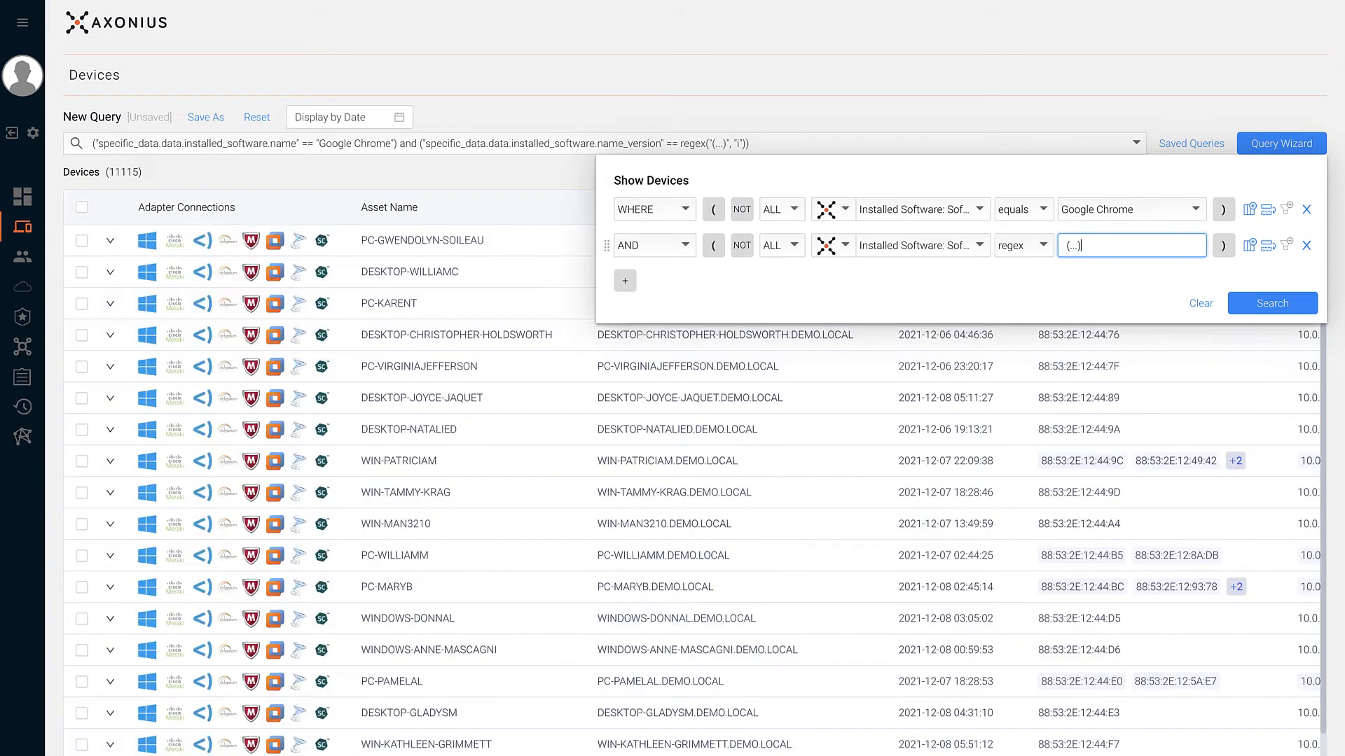
click(1304, 247)
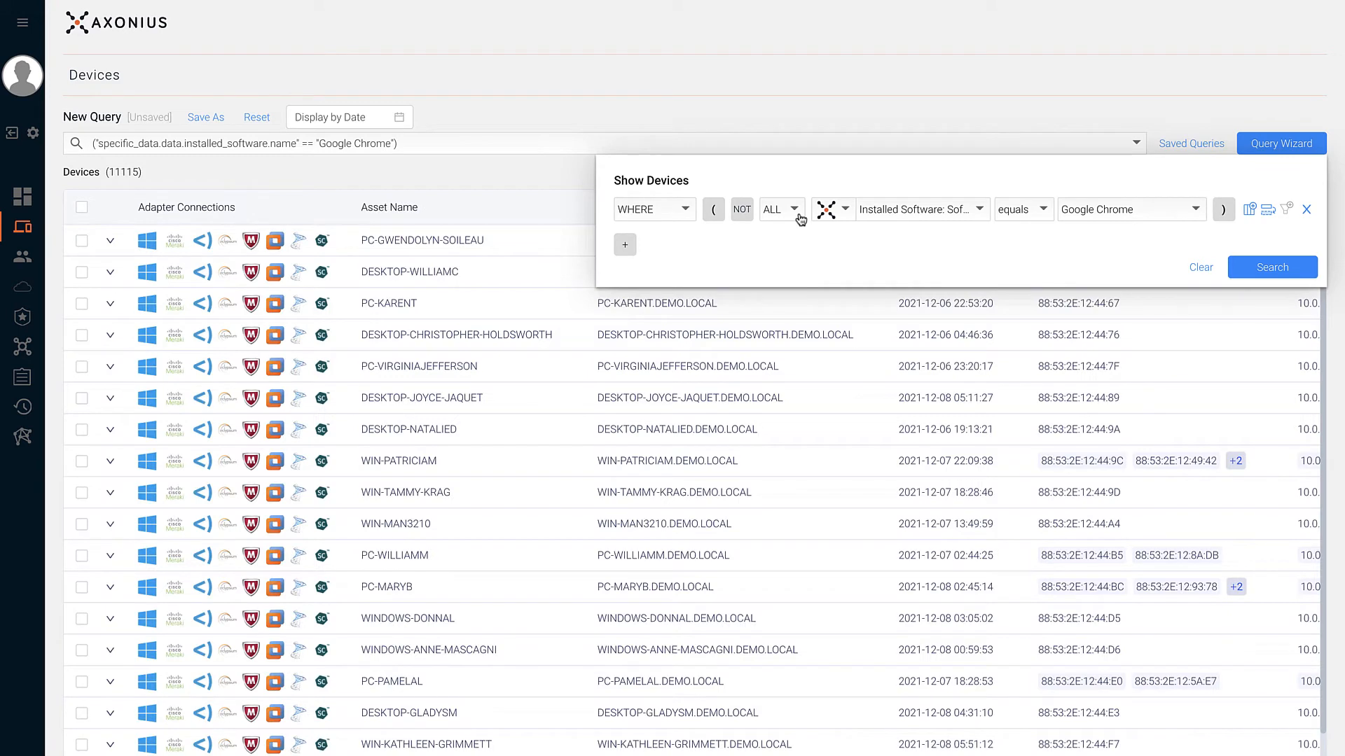
- Change the condition type from ALL to Complex Field and show its object fields
click(795, 213)
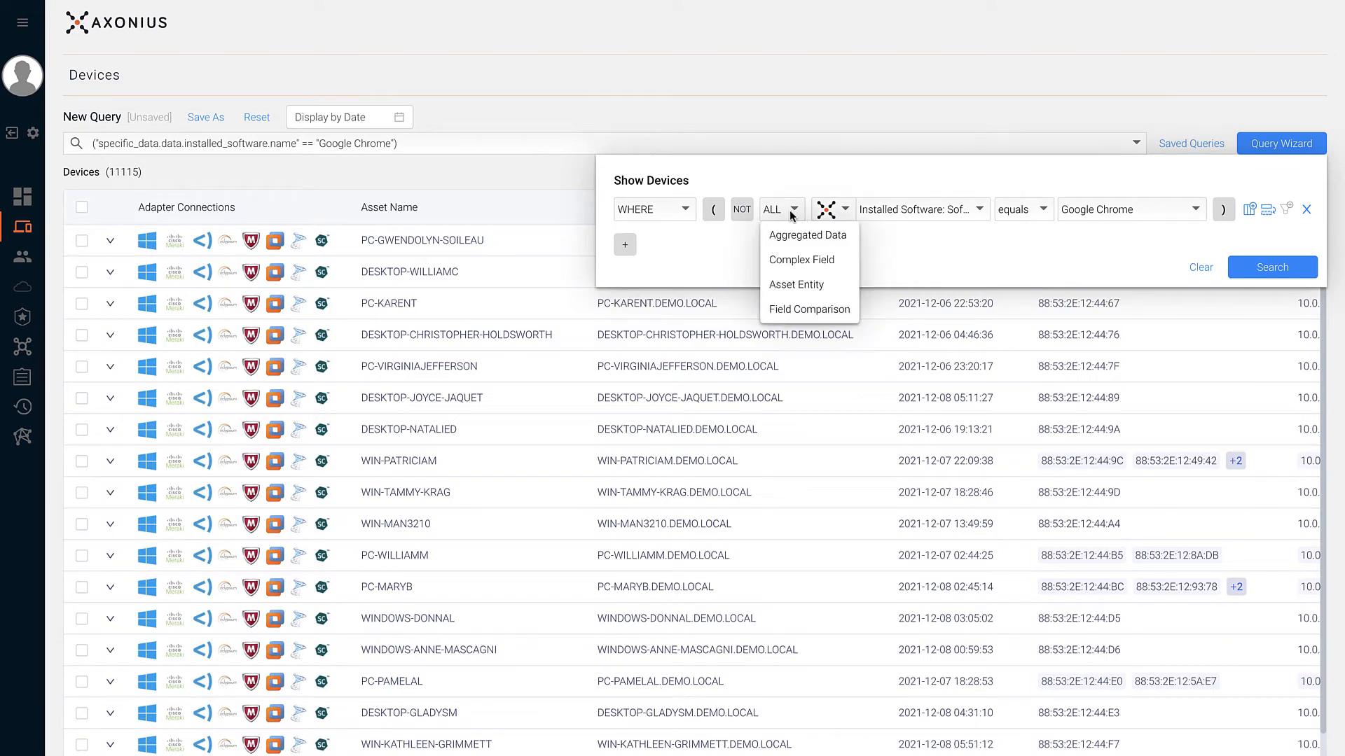
click(785, 260)
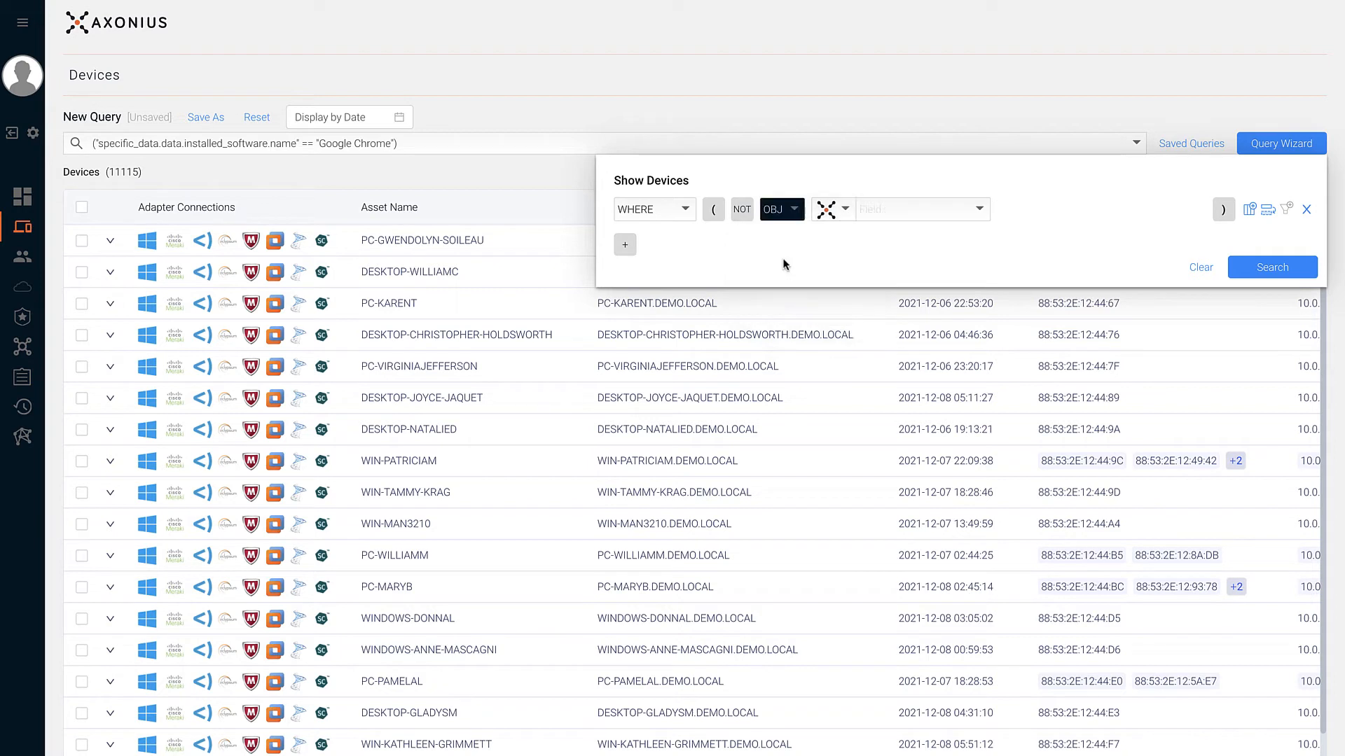
click(873, 217)
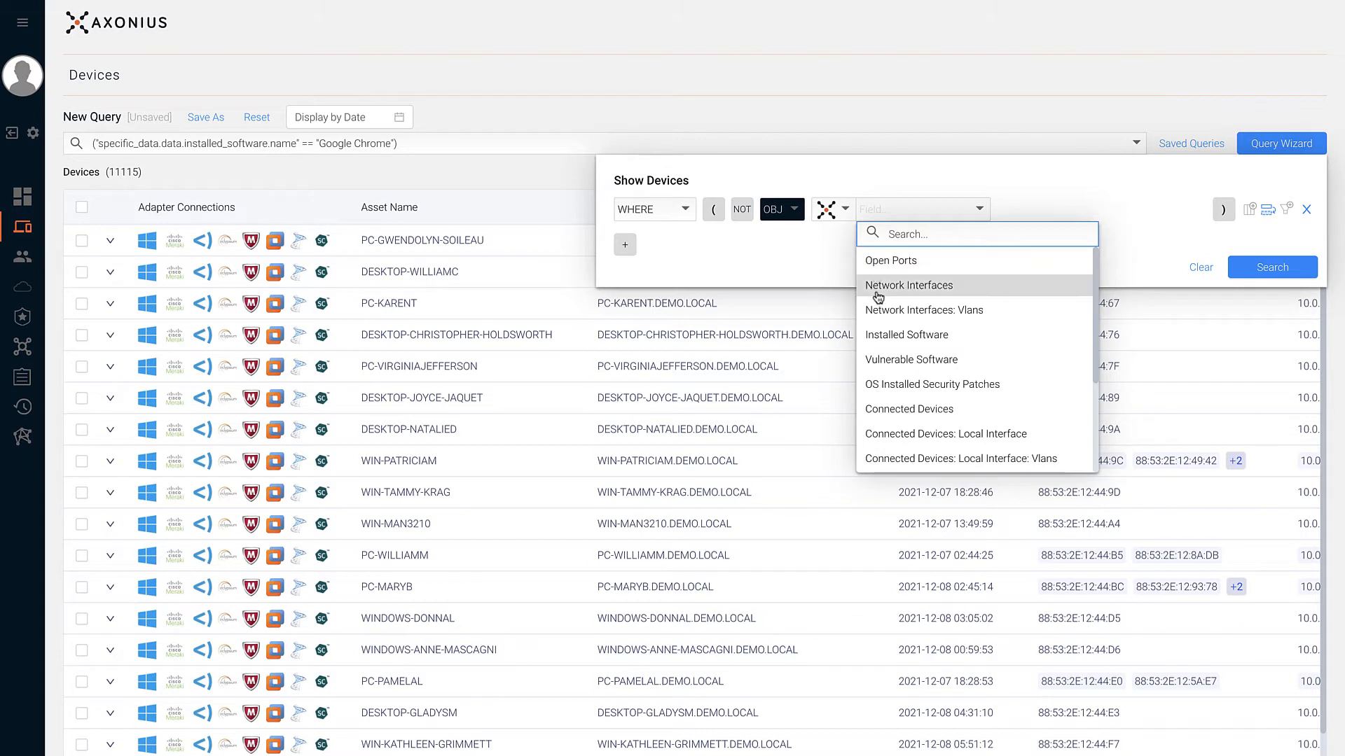
click(522, 252)
click(506, 246)
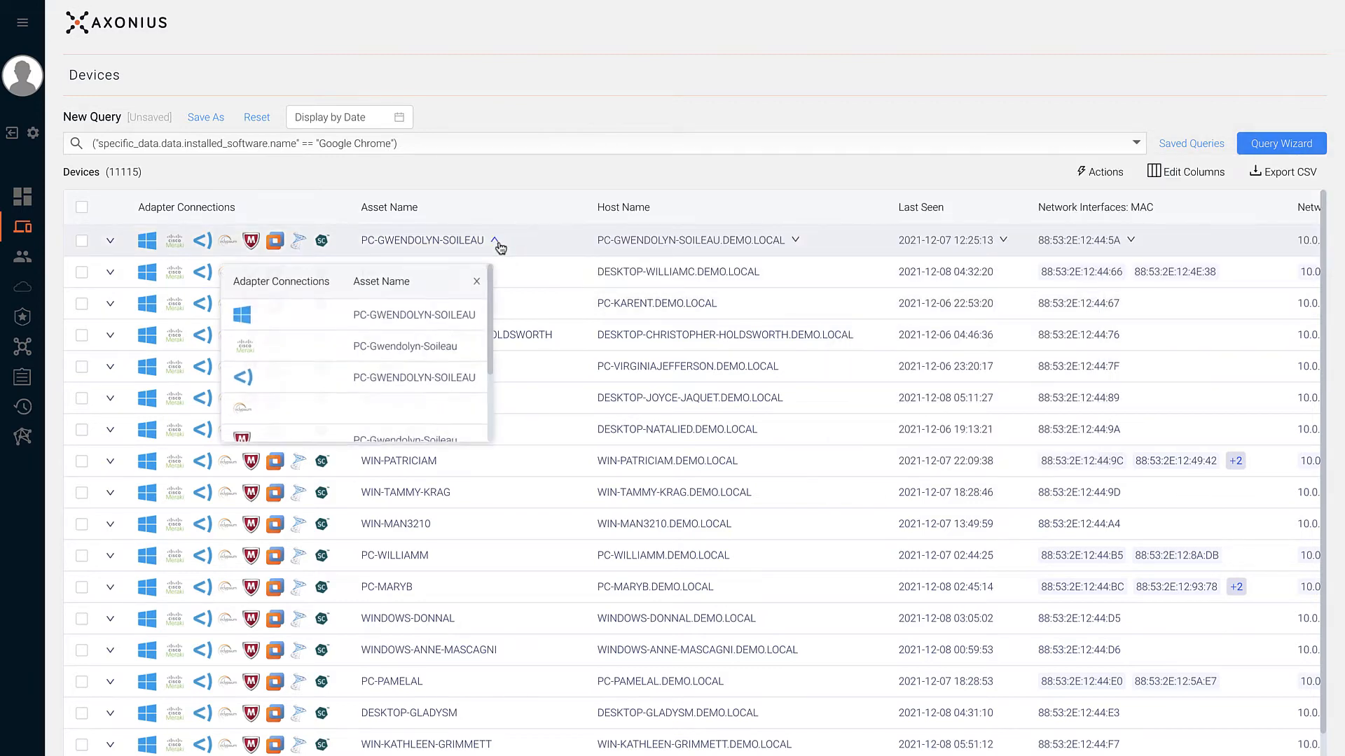
click(528, 244)
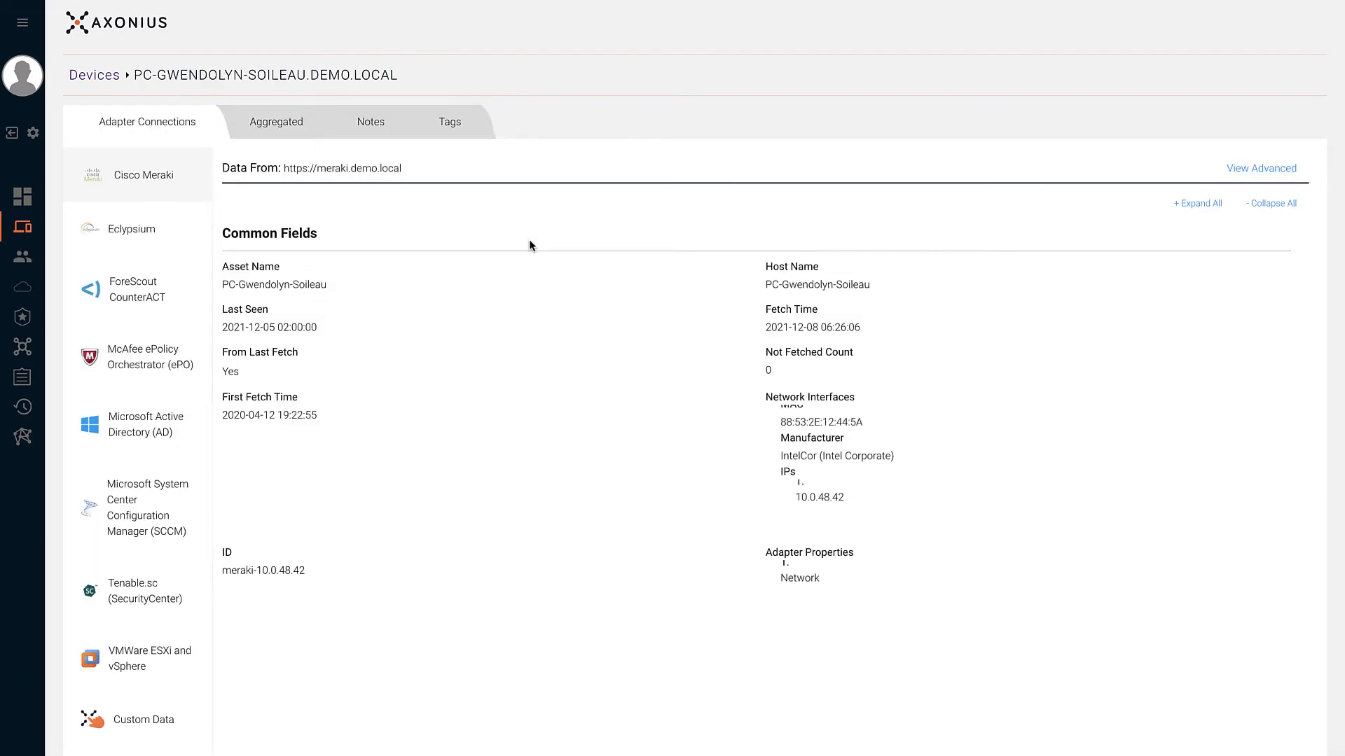
click(294, 131)
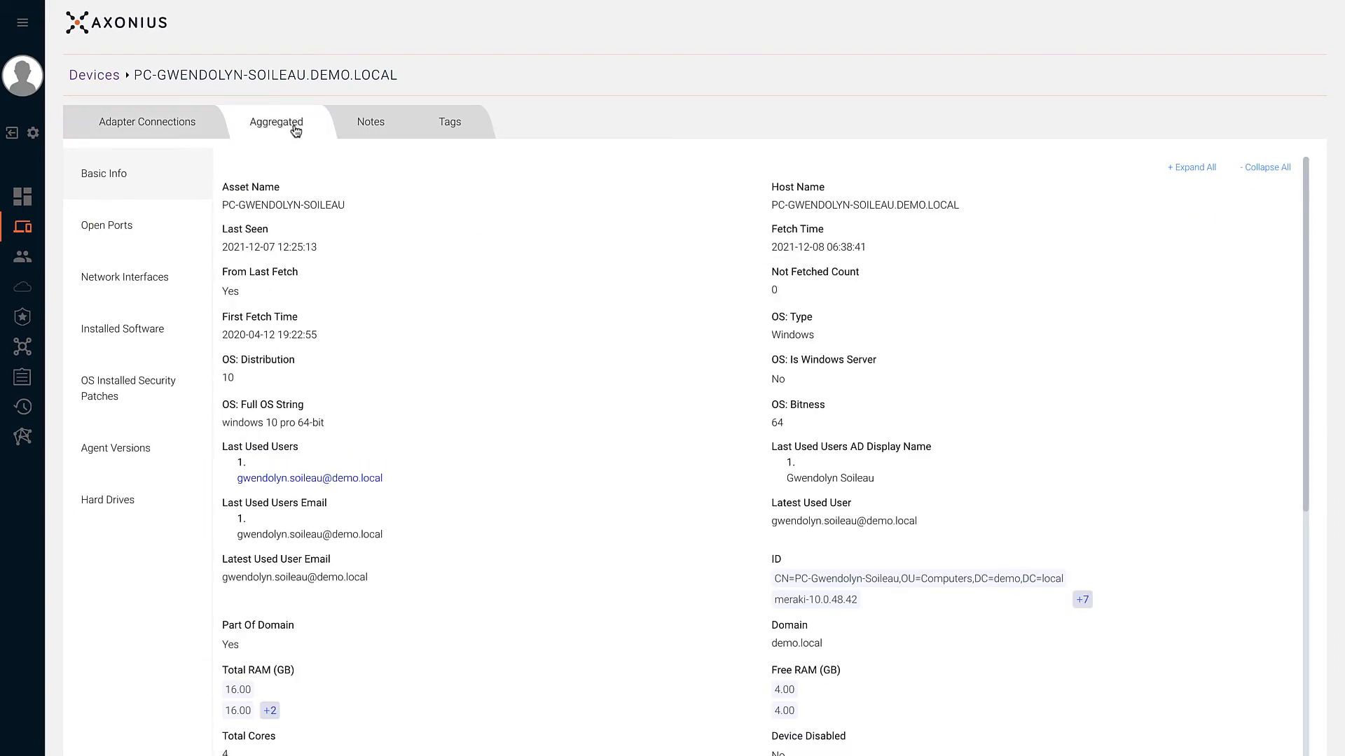
click(170, 332)
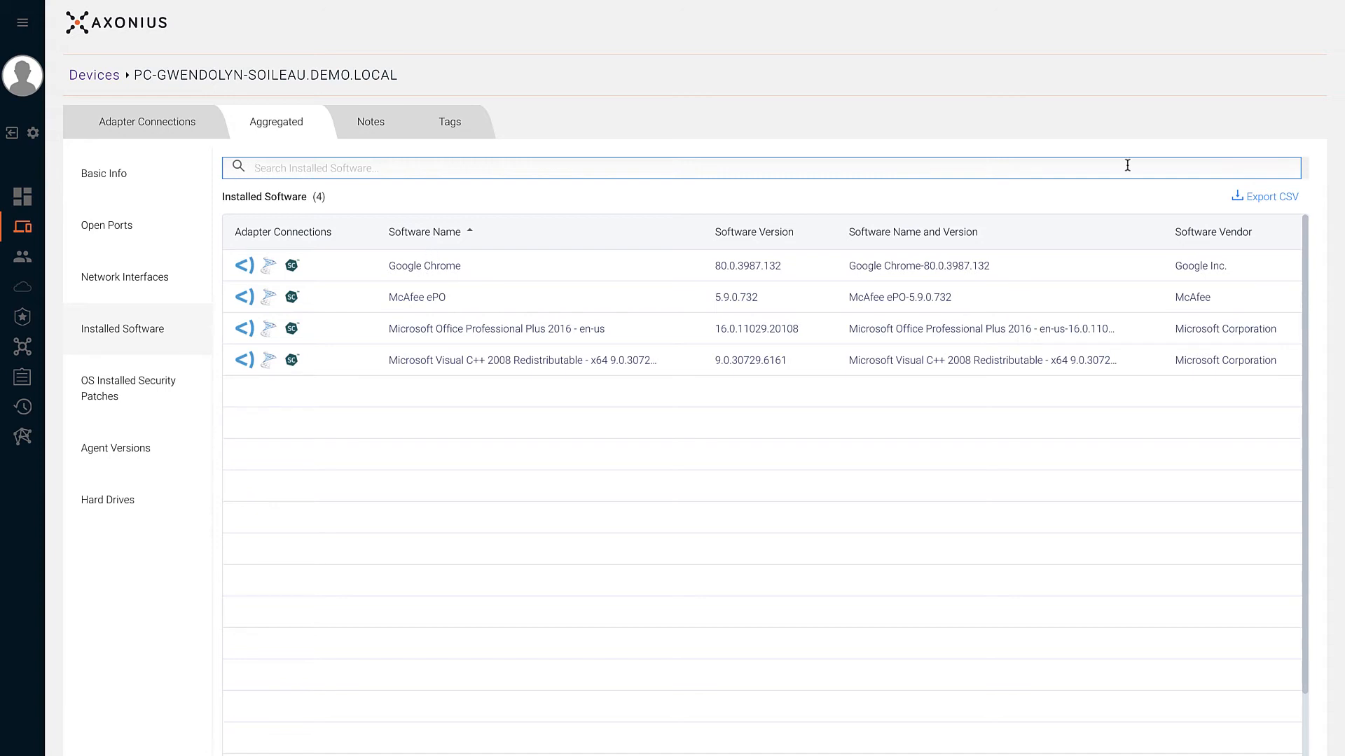
right_click(1167, 186)
click(1122, 223)
click(1281, 143)
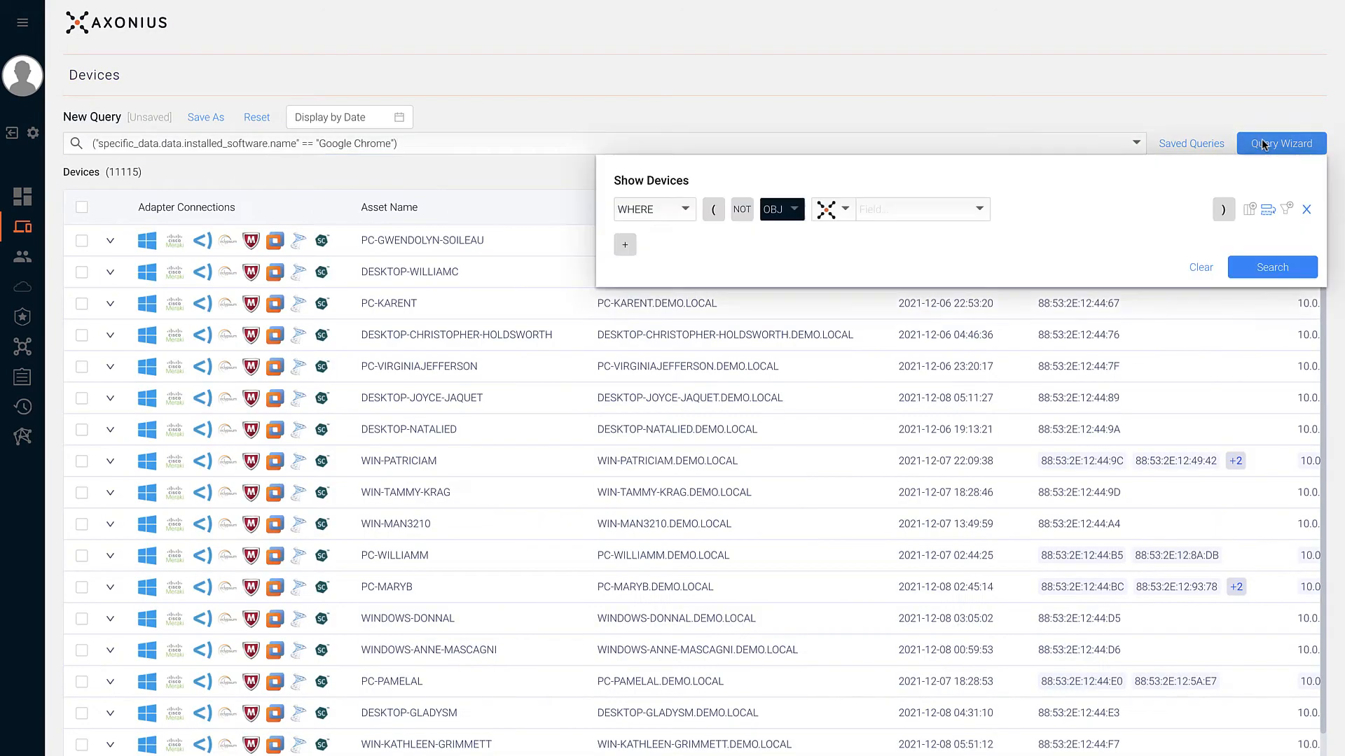
click(943, 204)
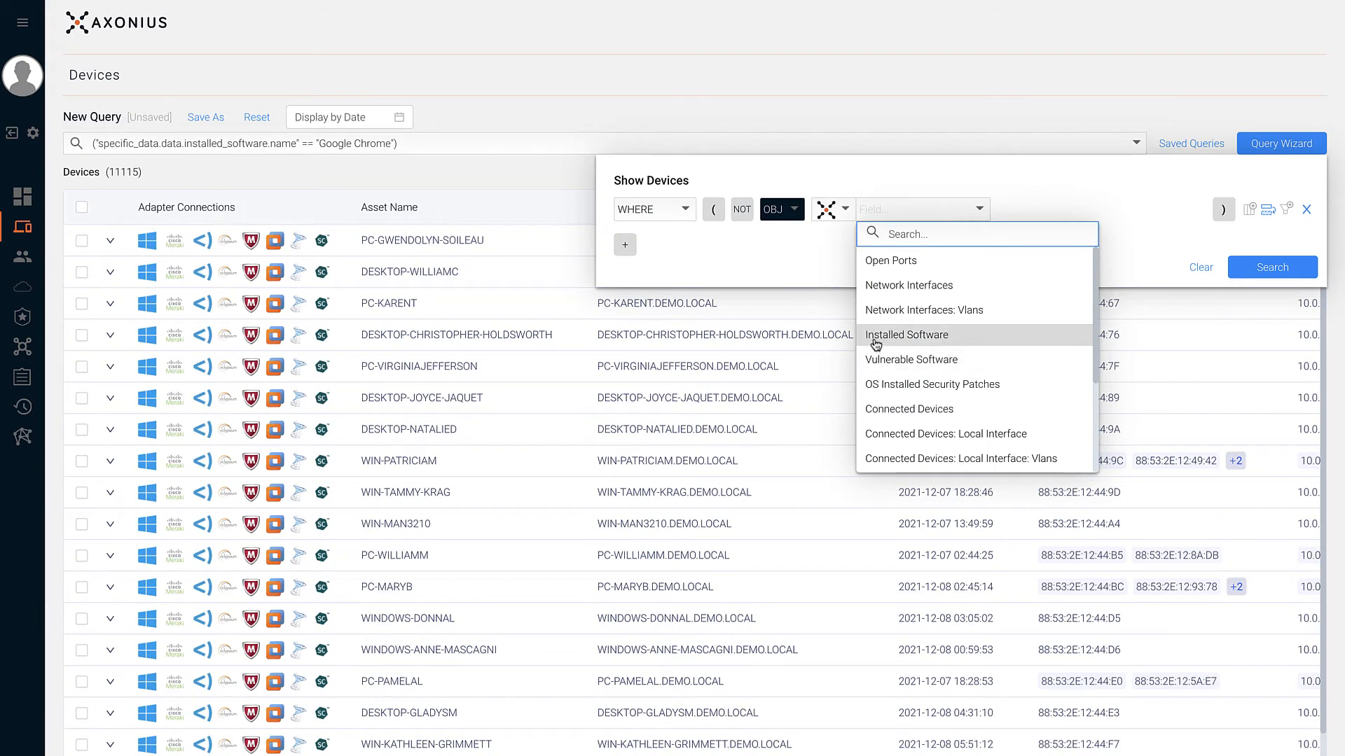
- Add an Installed Software condition whose Software Name exactly matches Google Chrome
click(905, 334)
click(908, 244)
click(888, 288)
click(1023, 239)
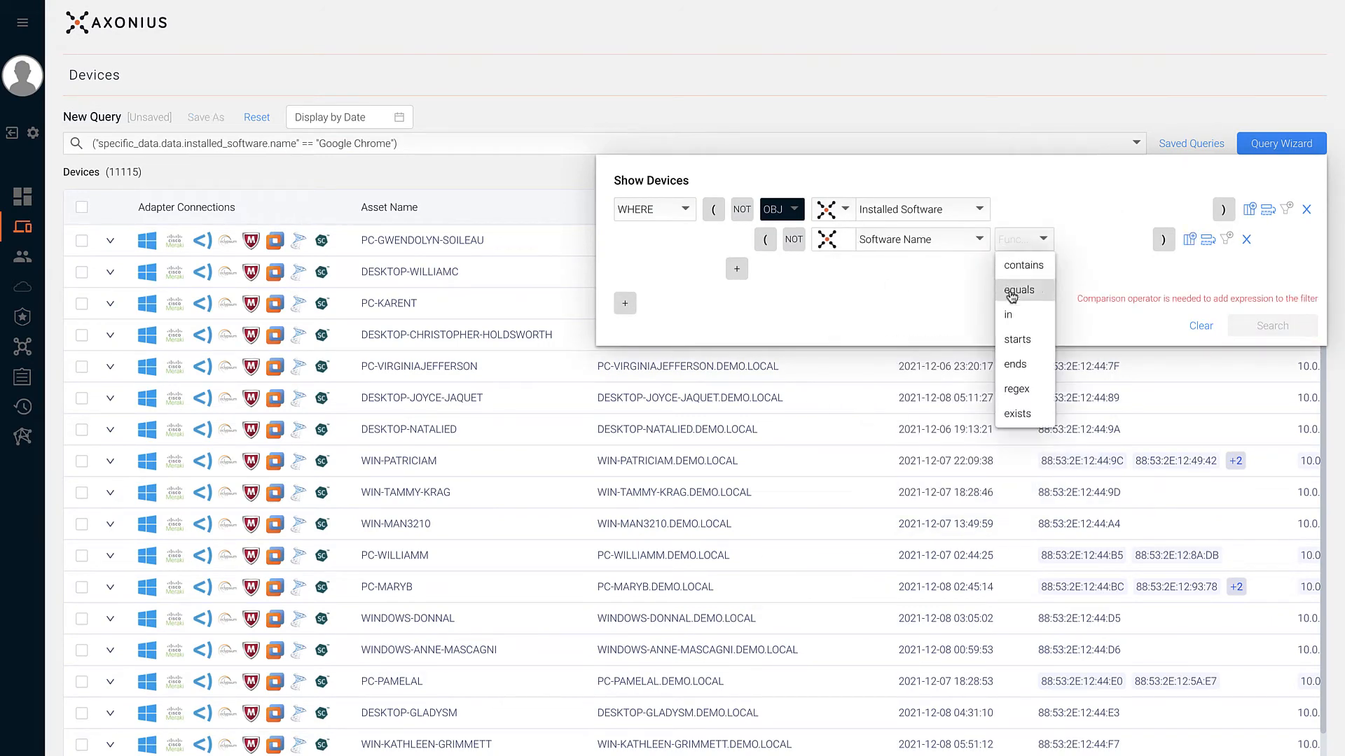
click(1009, 289)
click(1082, 240)
text(chrome)
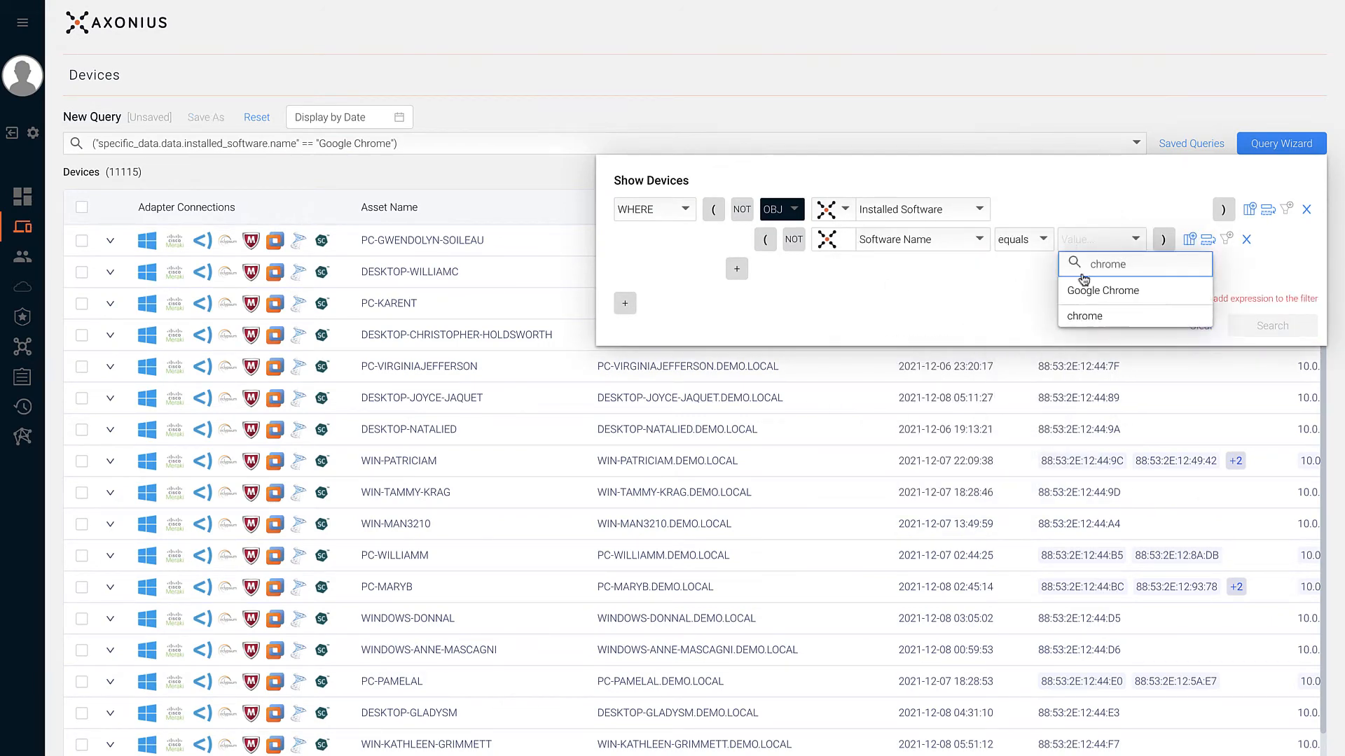
click(1093, 288)
- Add a Software Version earlier than 80 sub-condition and run the query
click(736, 269)
click(841, 269)
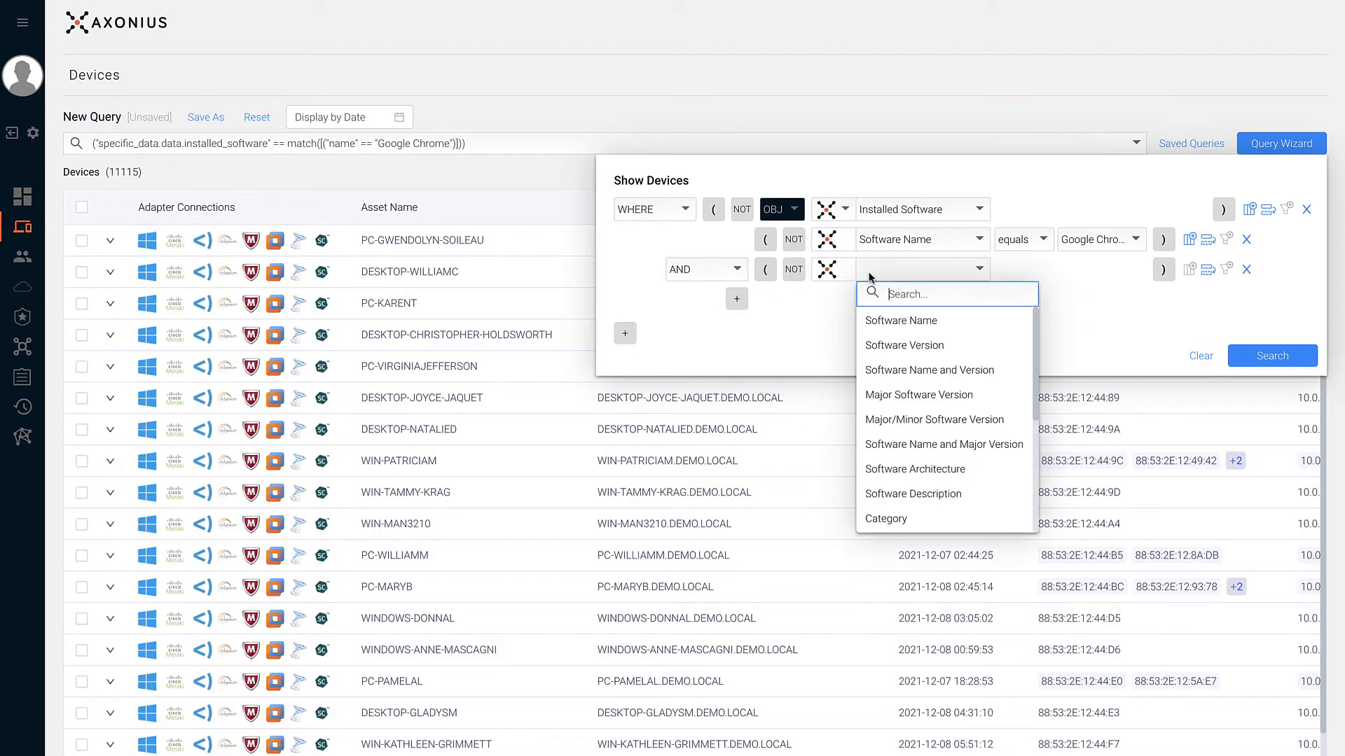
text(vers)
click(890, 321)
click(1021, 275)
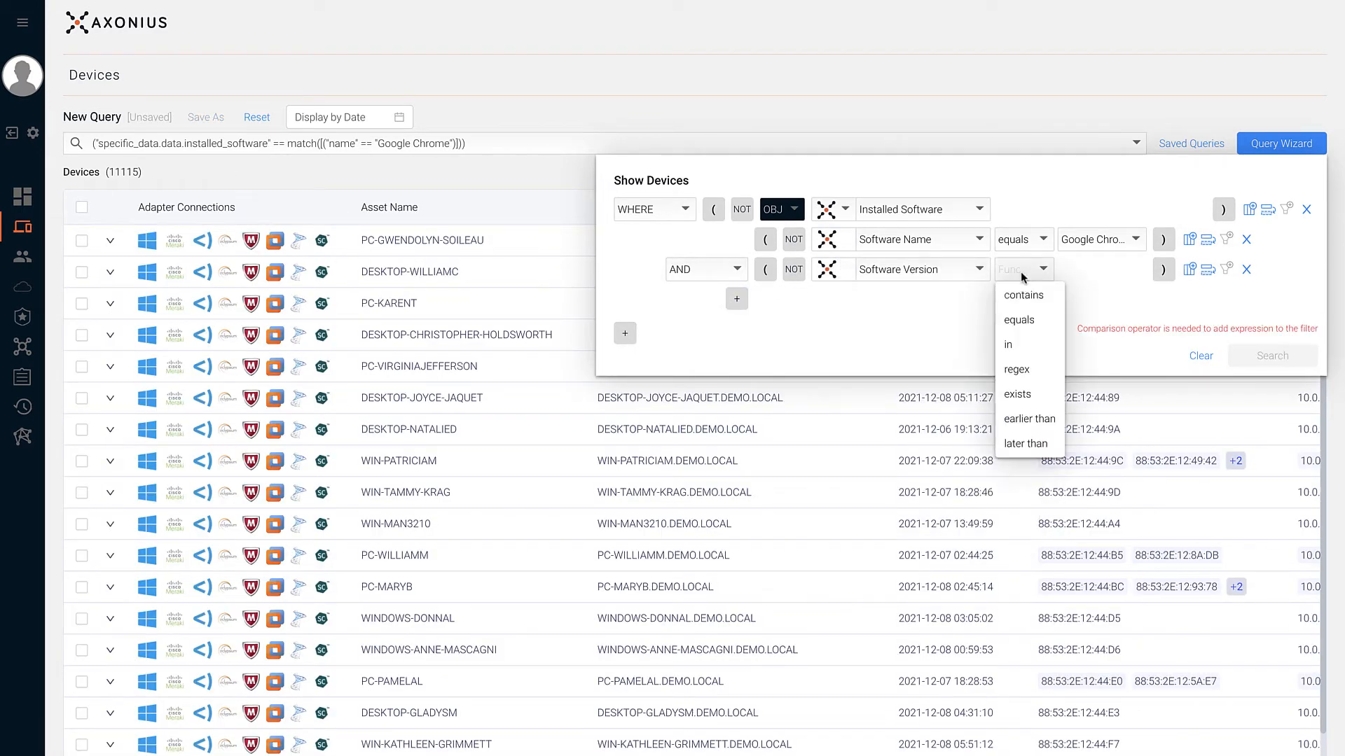
click(1011, 420)
text(80)
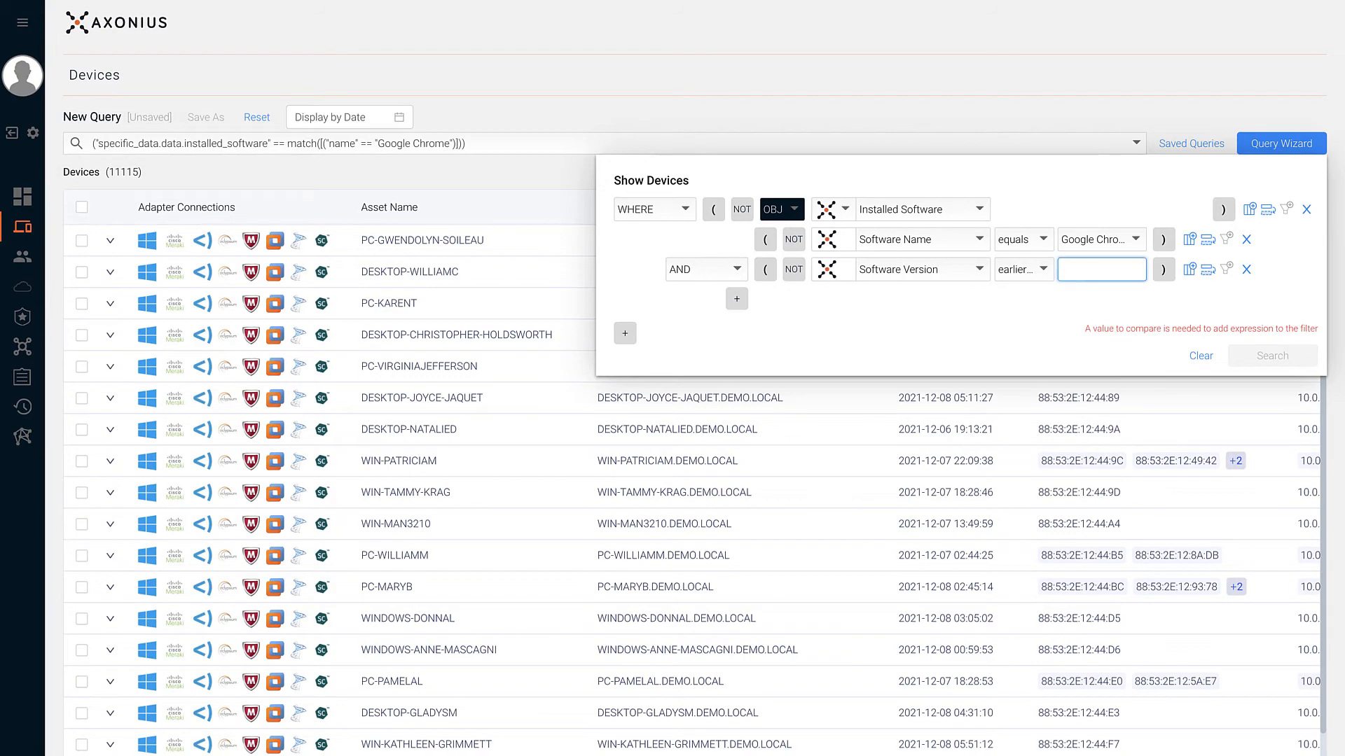
click(1273, 354)
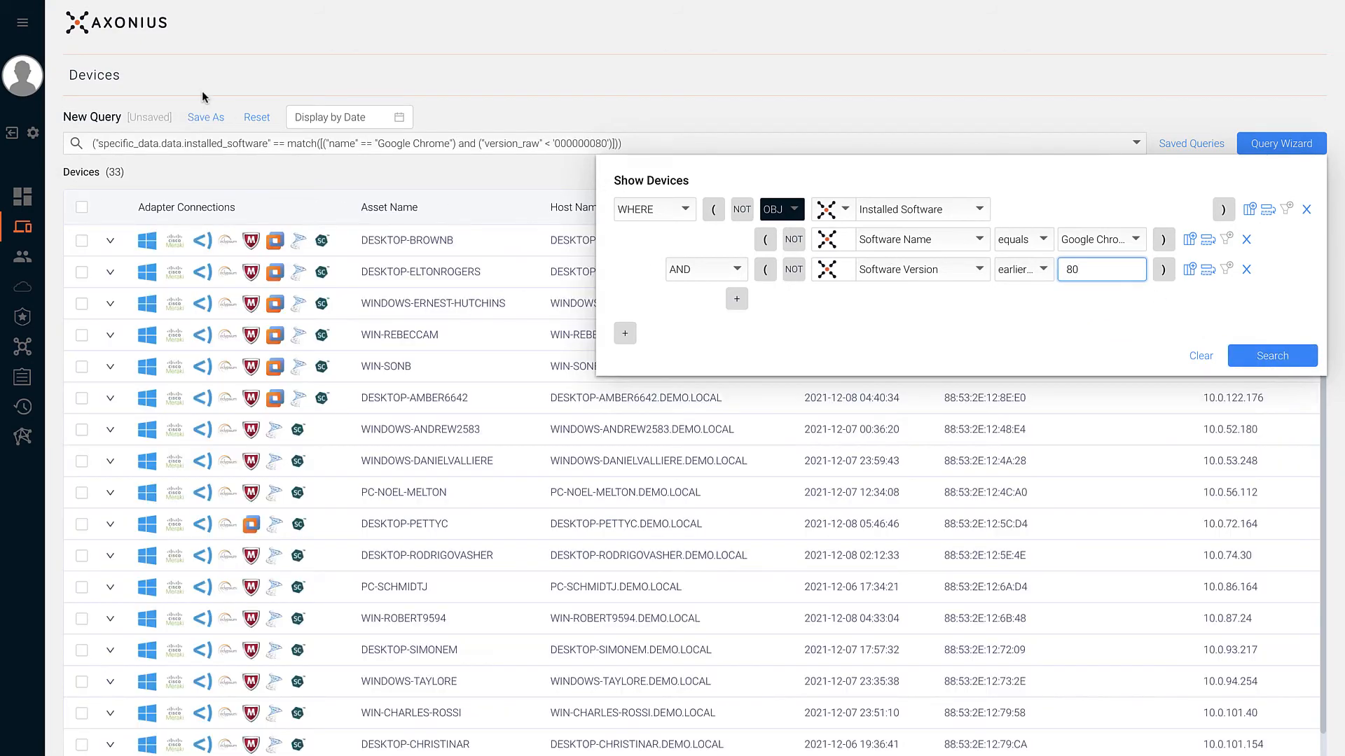
- Begin saving it as 'Outdated Chrome', cancel instead, and reset to all devices
click(199, 118)
text(Outdated Chrome)
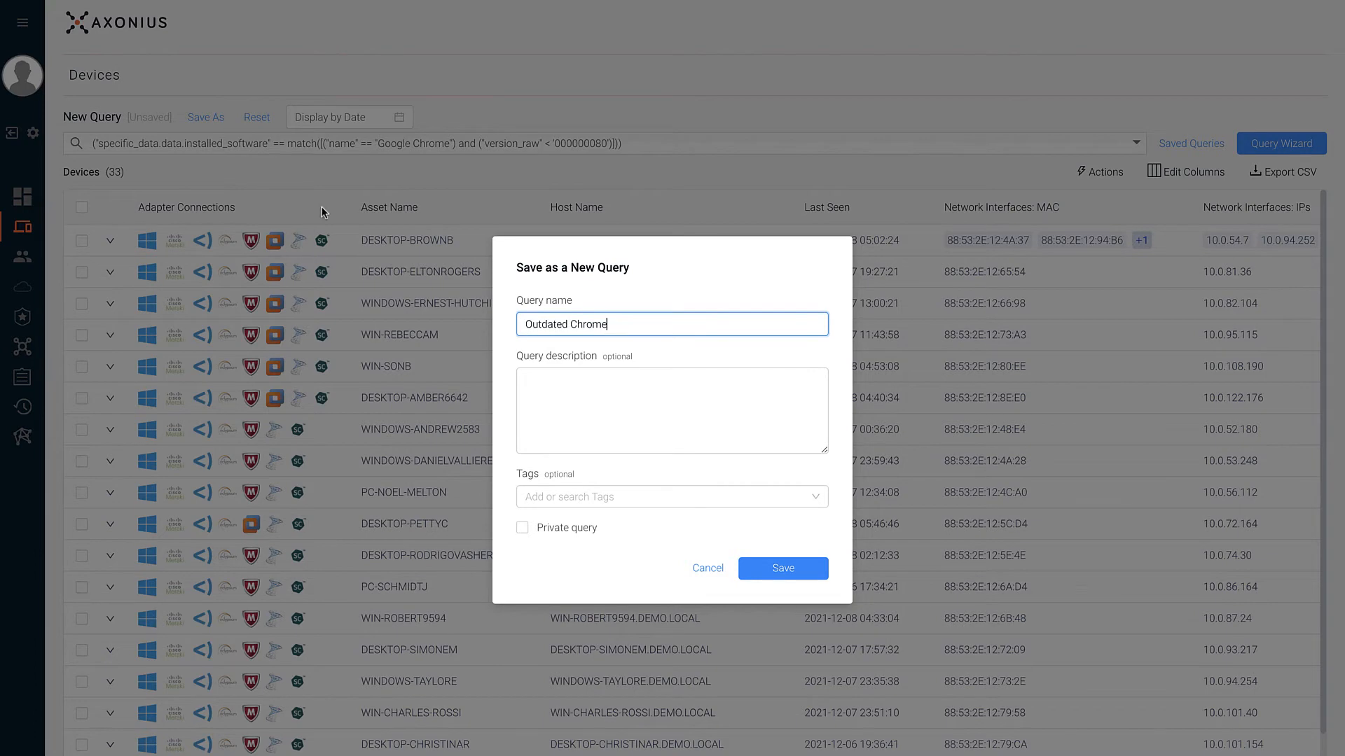
key(Tab)
click(678, 171)
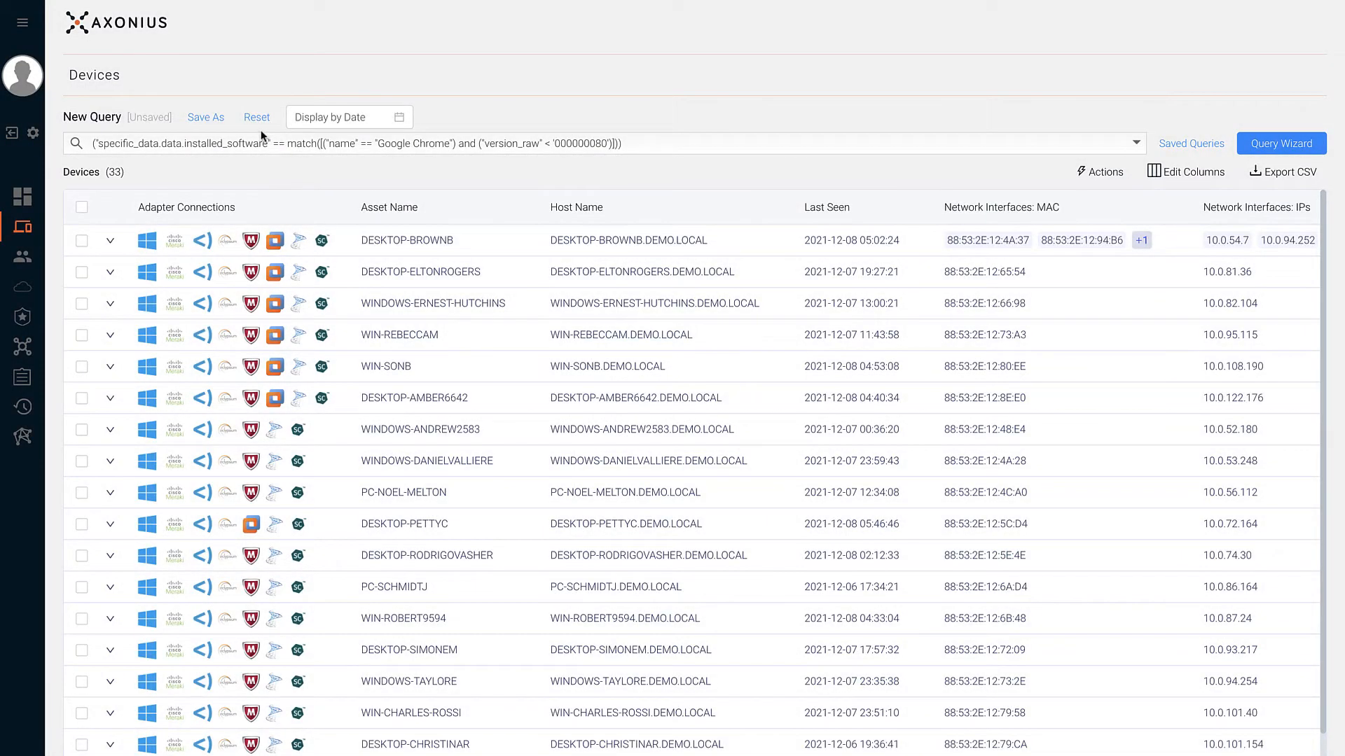
click(259, 127)
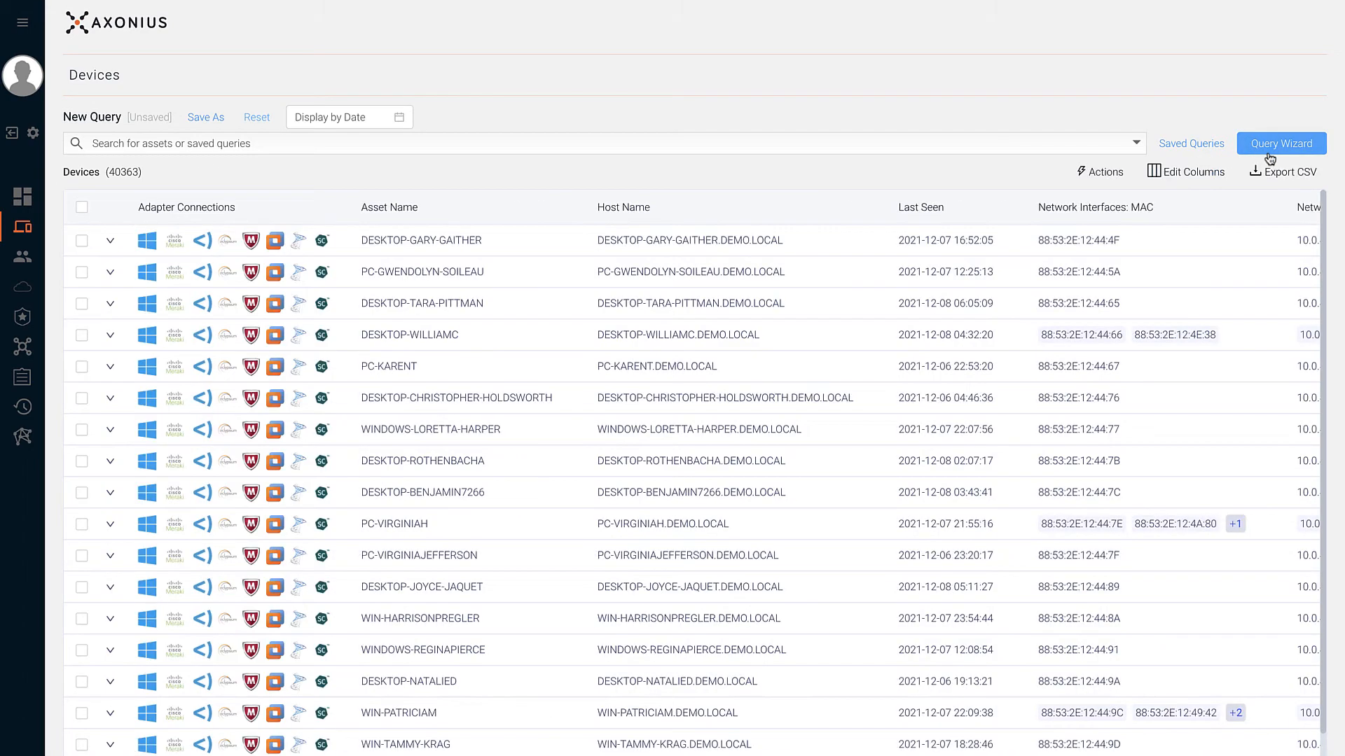
- In the Query Wizard, start a Field Comparison with Cisco Meraki Host Name as the first field
click(1269, 157)
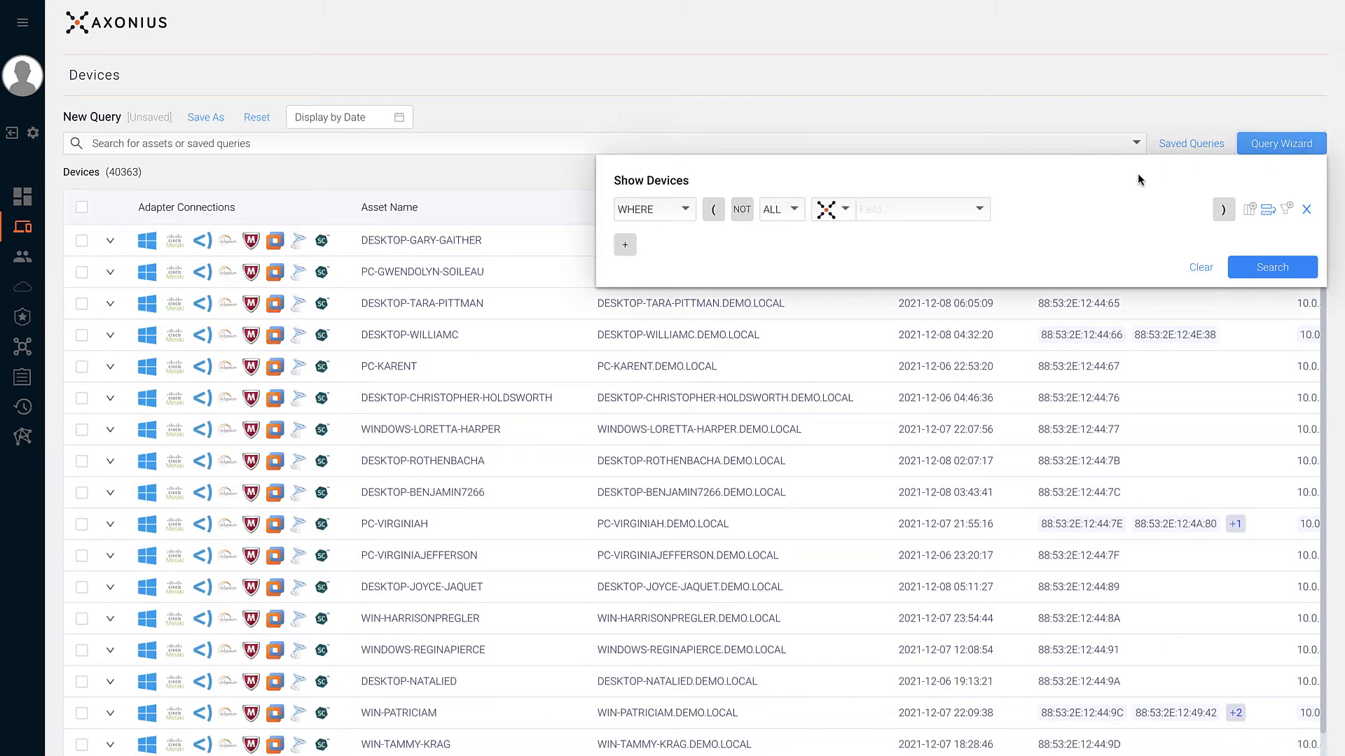
click(792, 218)
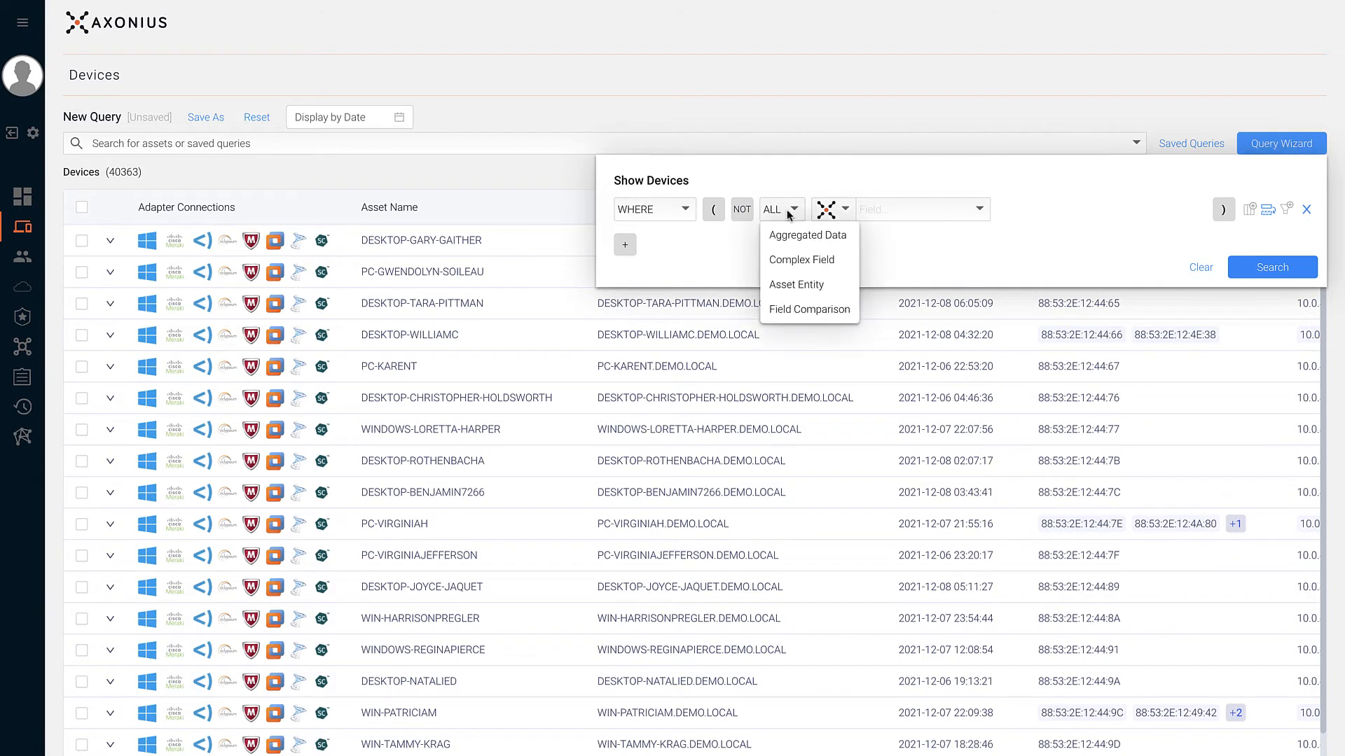
click(795, 309)
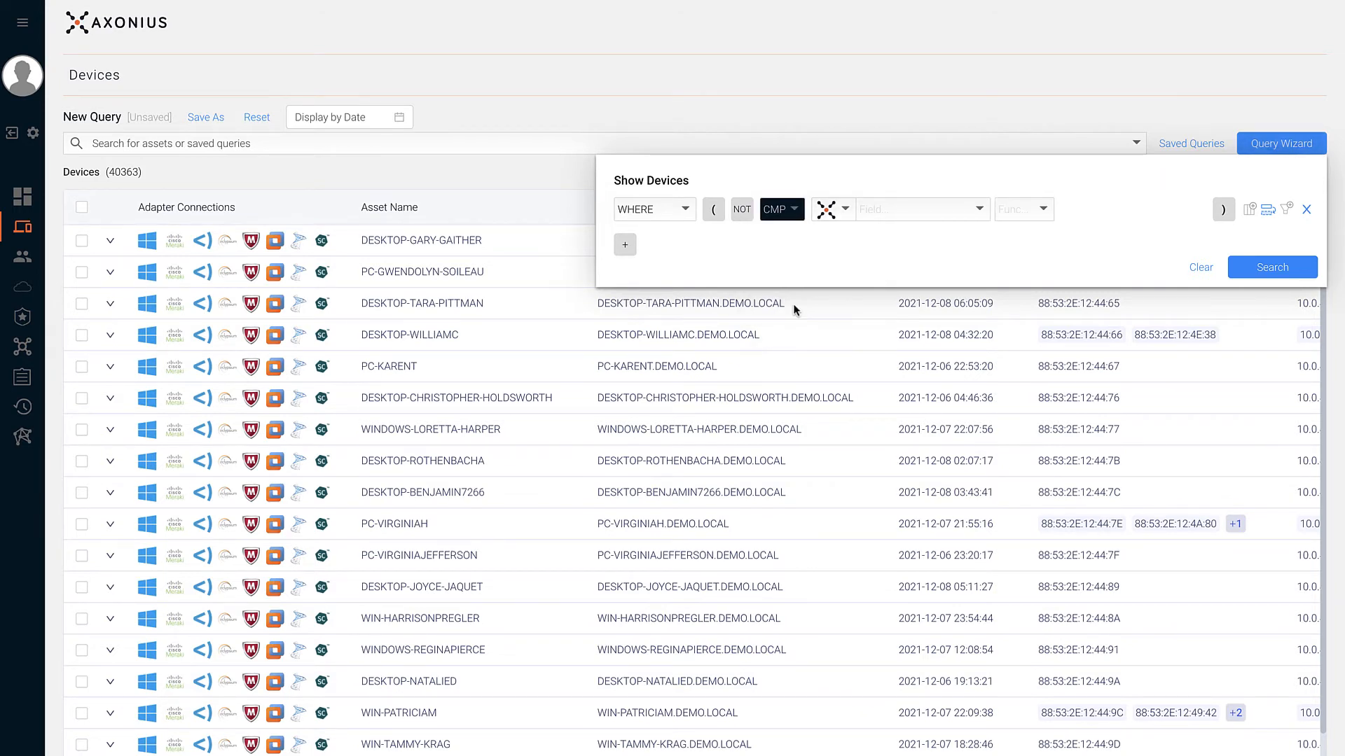
click(876, 222)
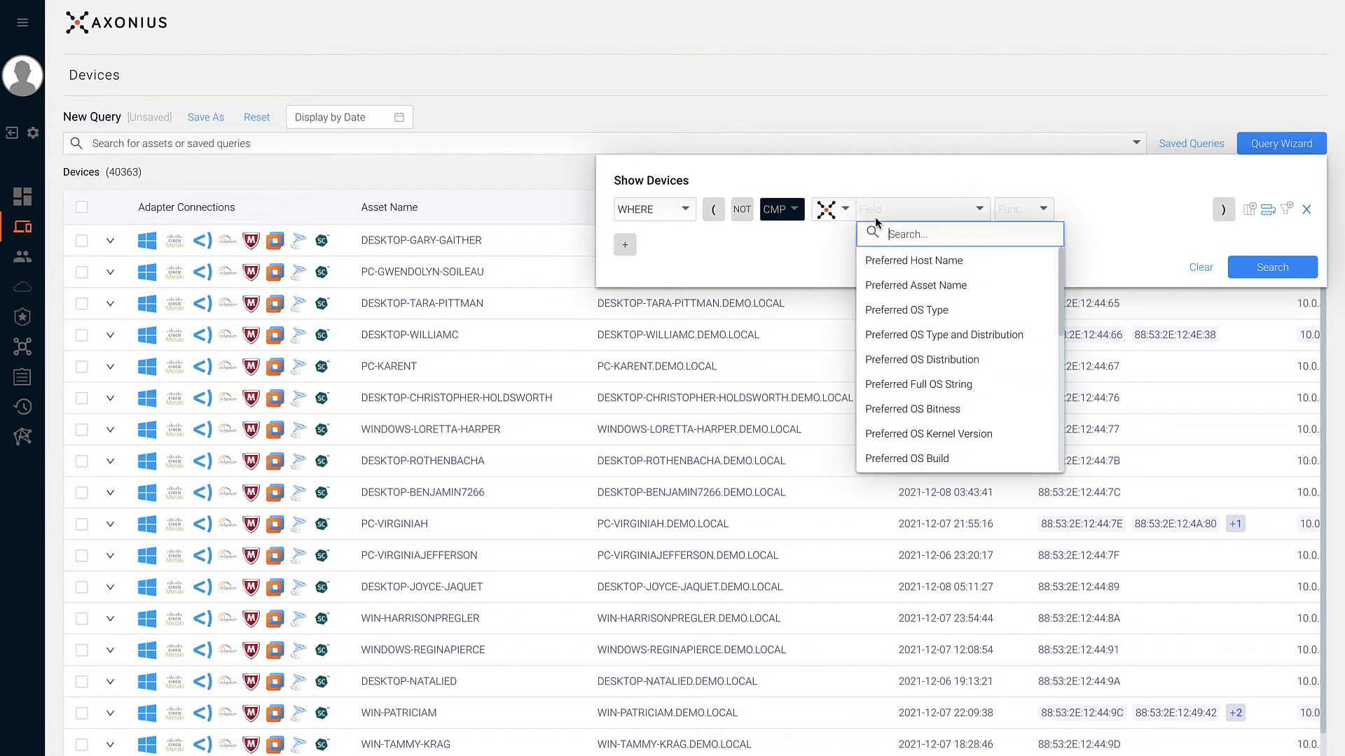
click(838, 212)
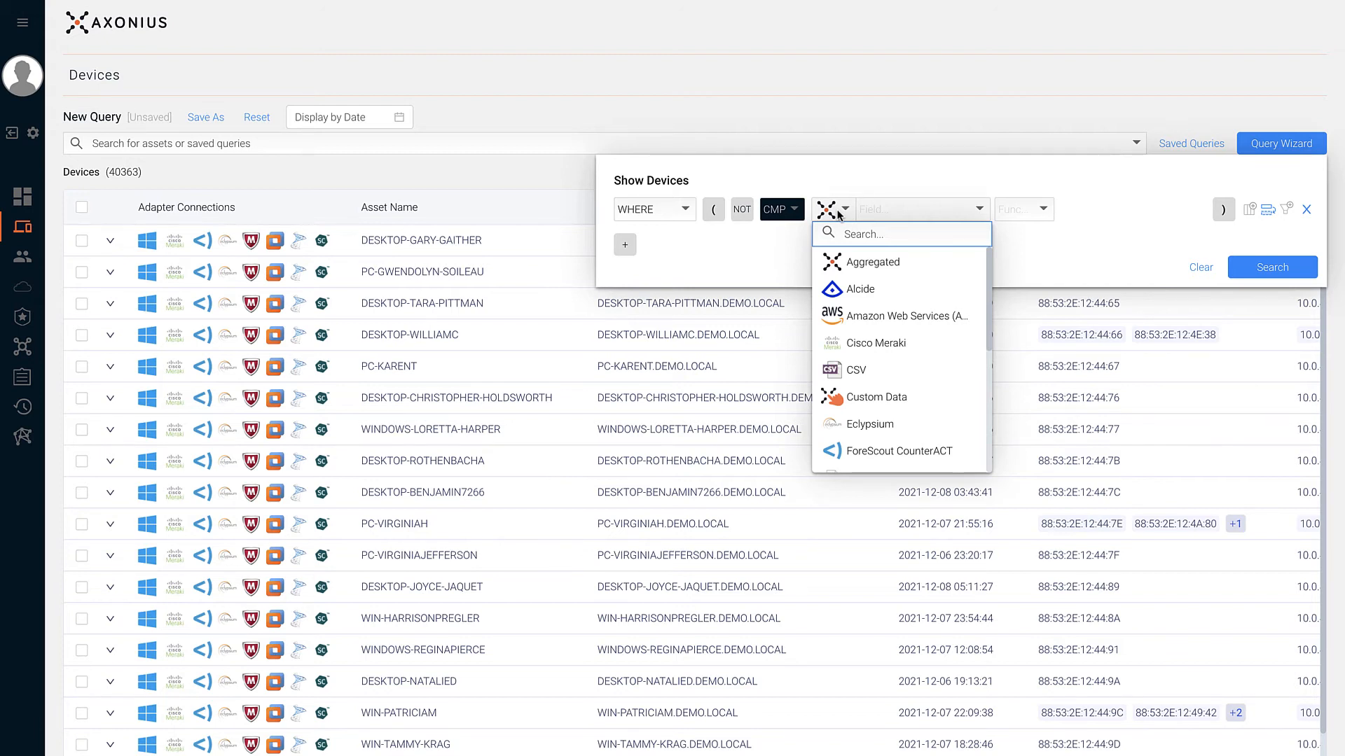
click(837, 341)
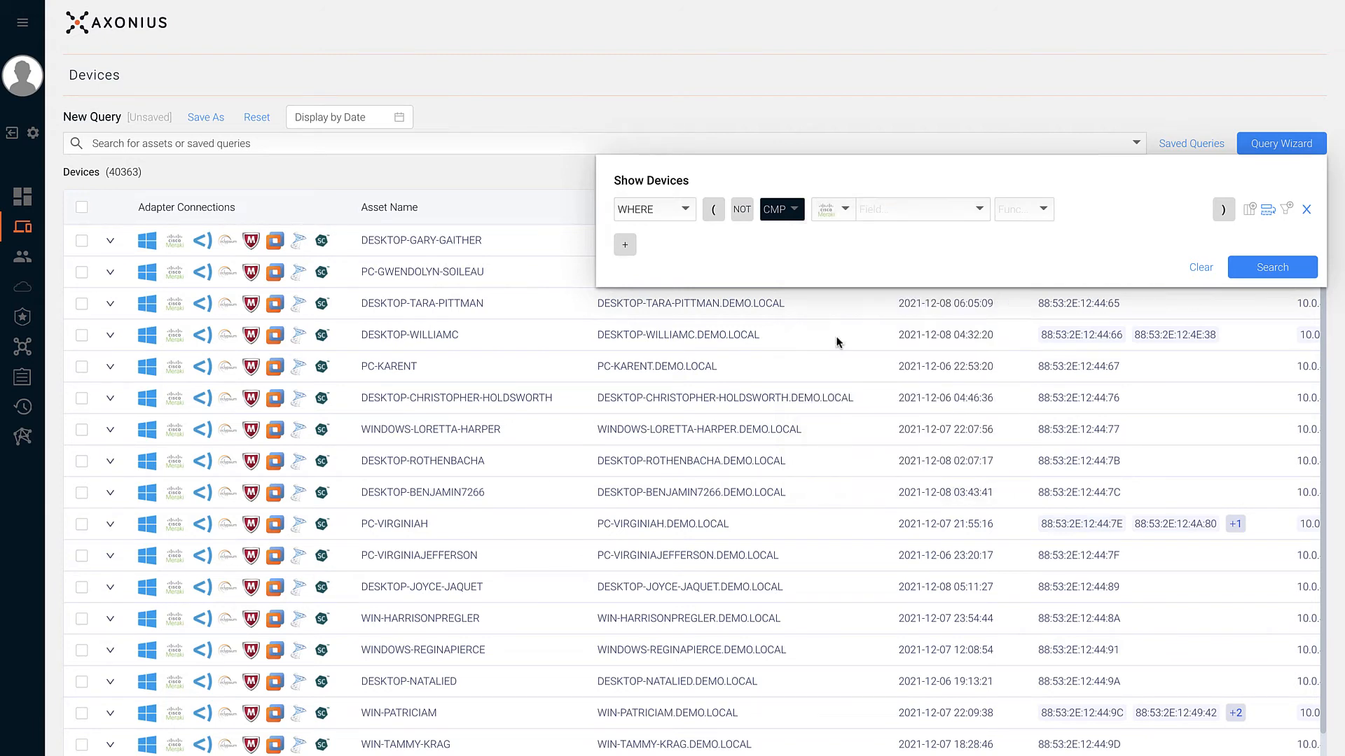
click(884, 209)
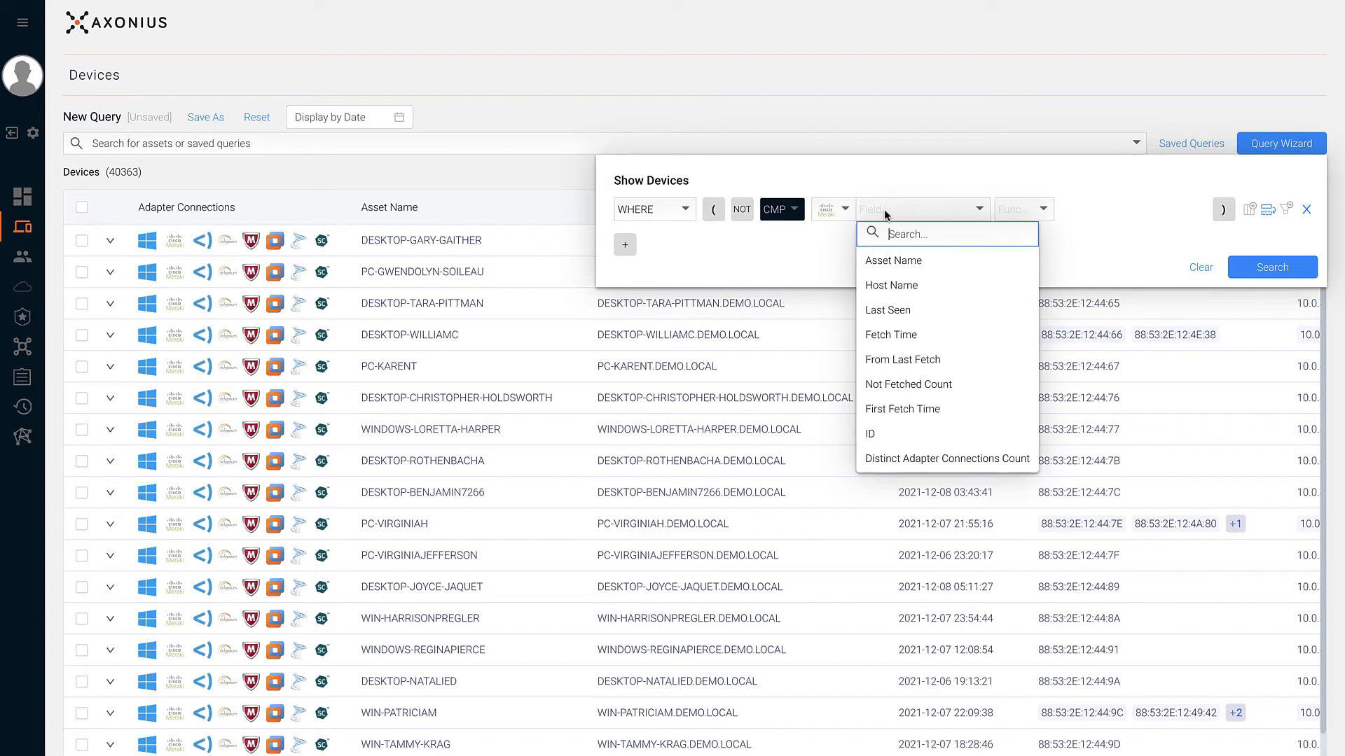
click(881, 277)
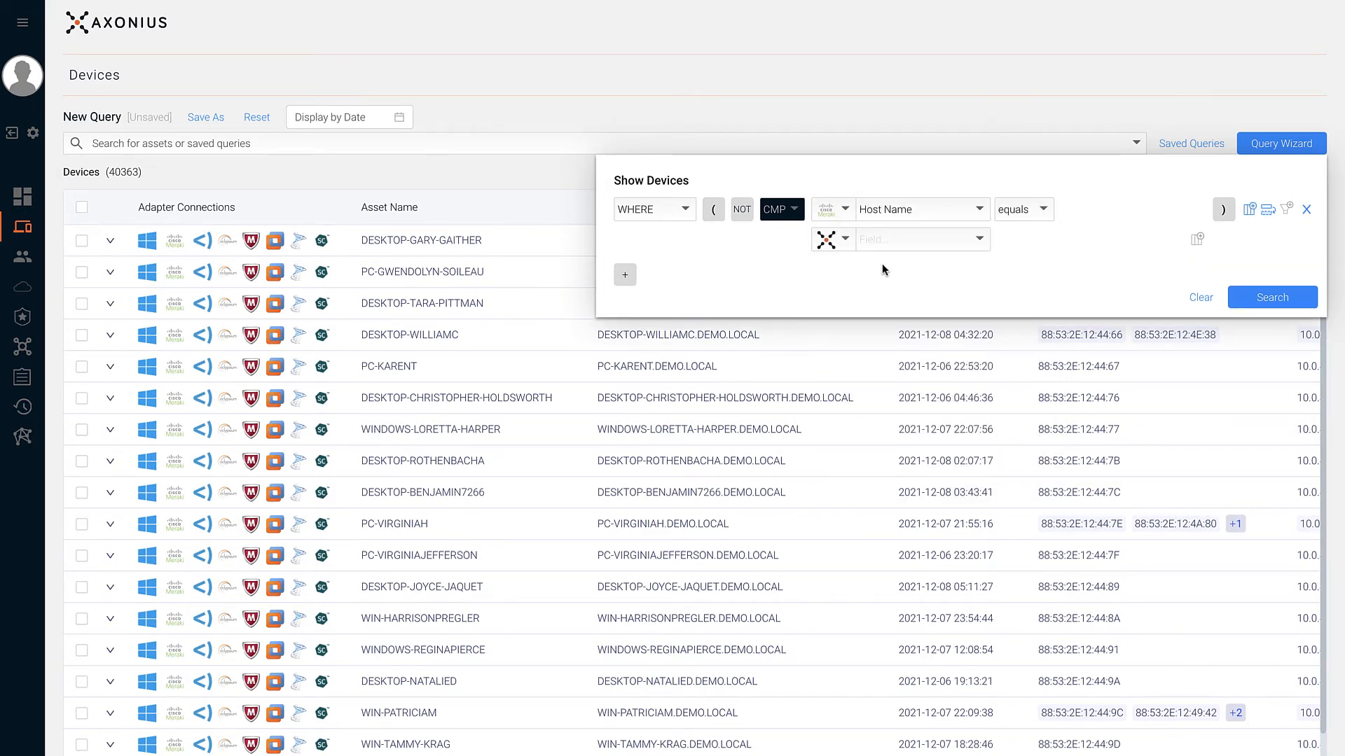
- Compare it with VMware ESXi and vSphere Host Name, negated with NOT, showing 26 devices
click(837, 243)
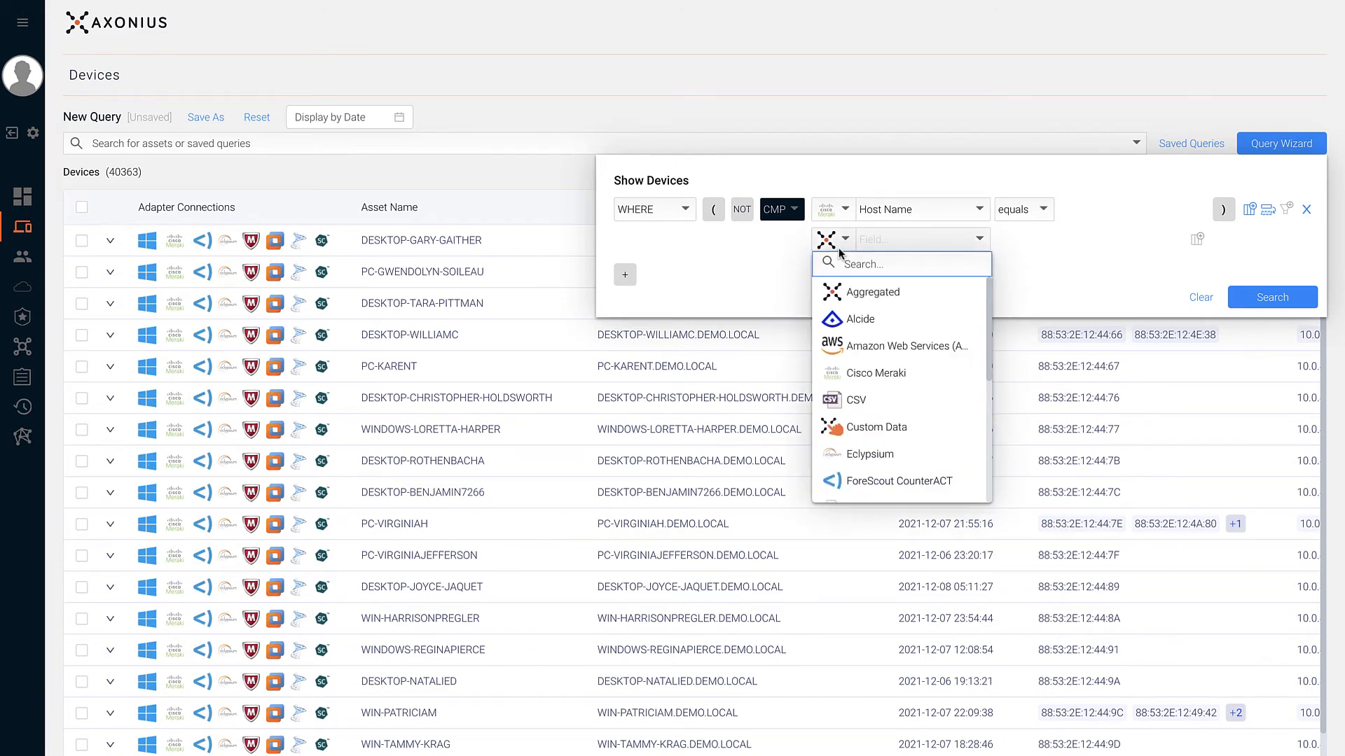
scroll(864, 393, down, 4)
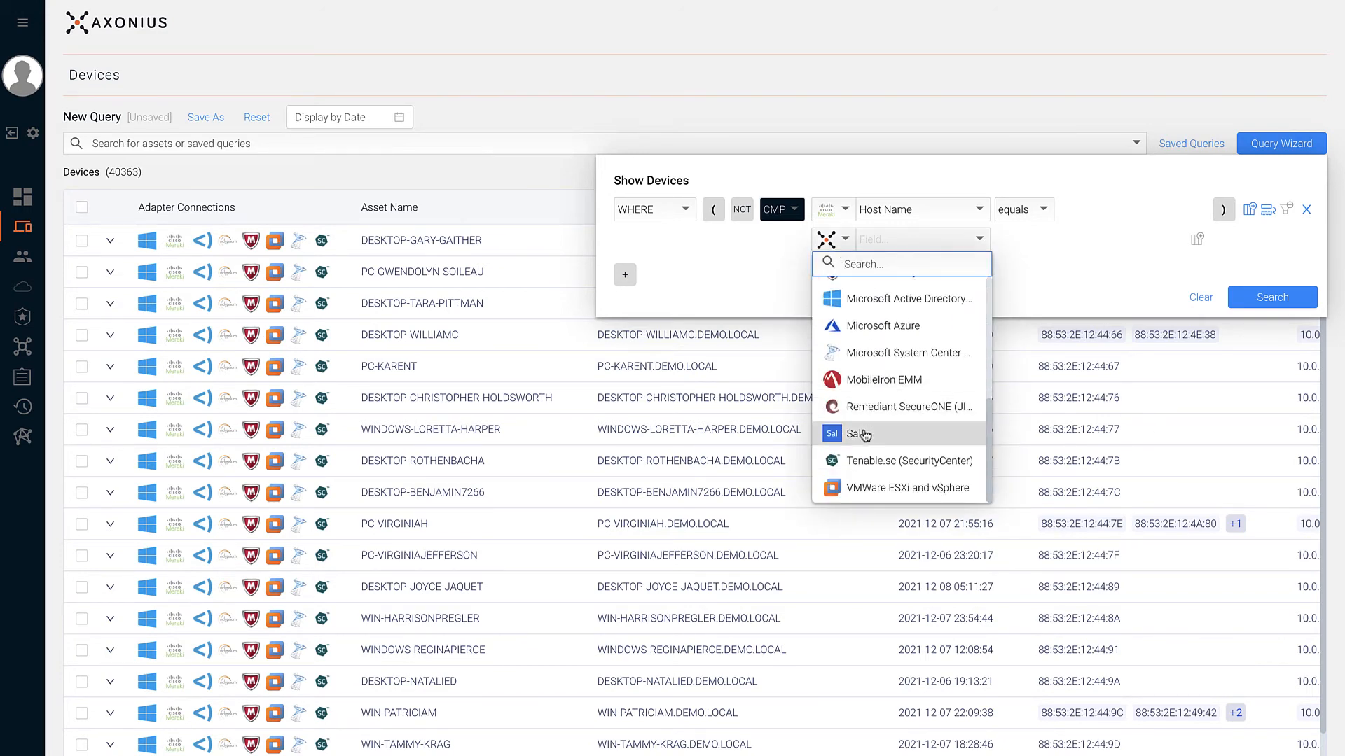
click(849, 486)
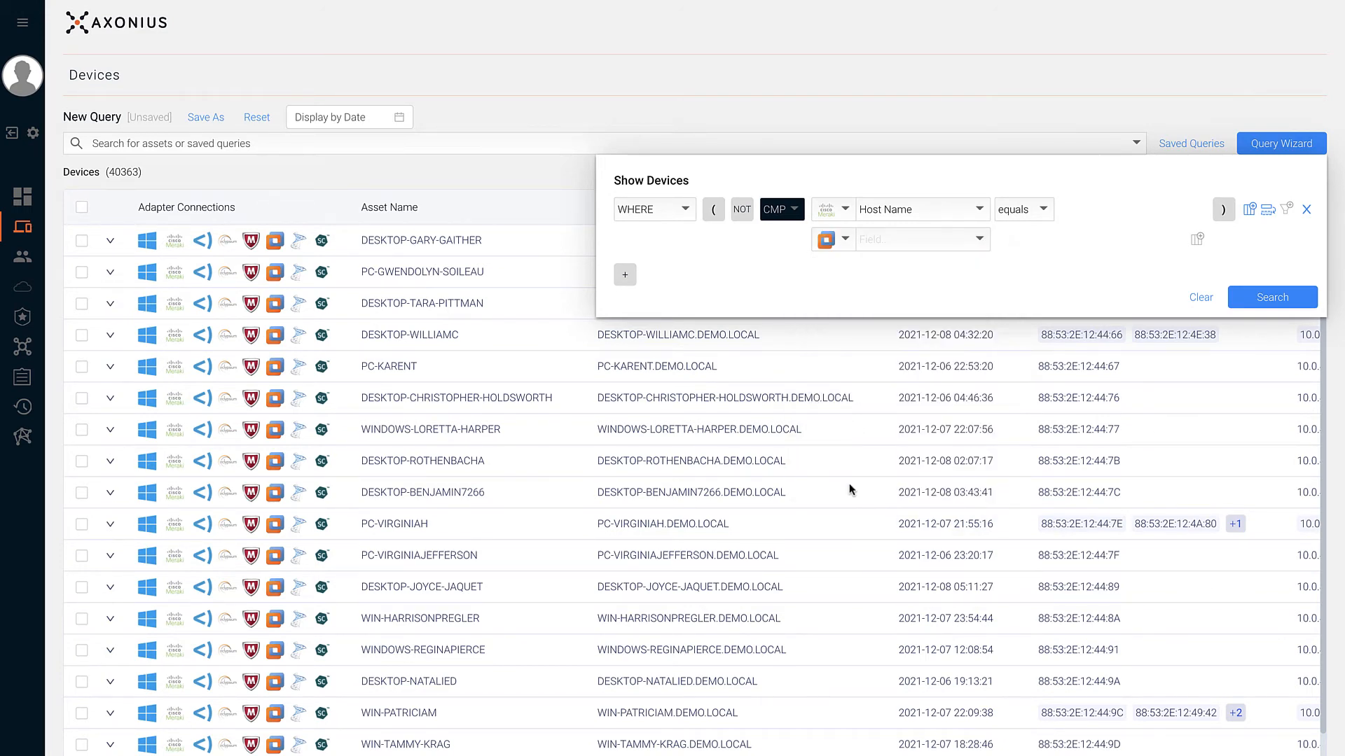
click(891, 251)
click(885, 312)
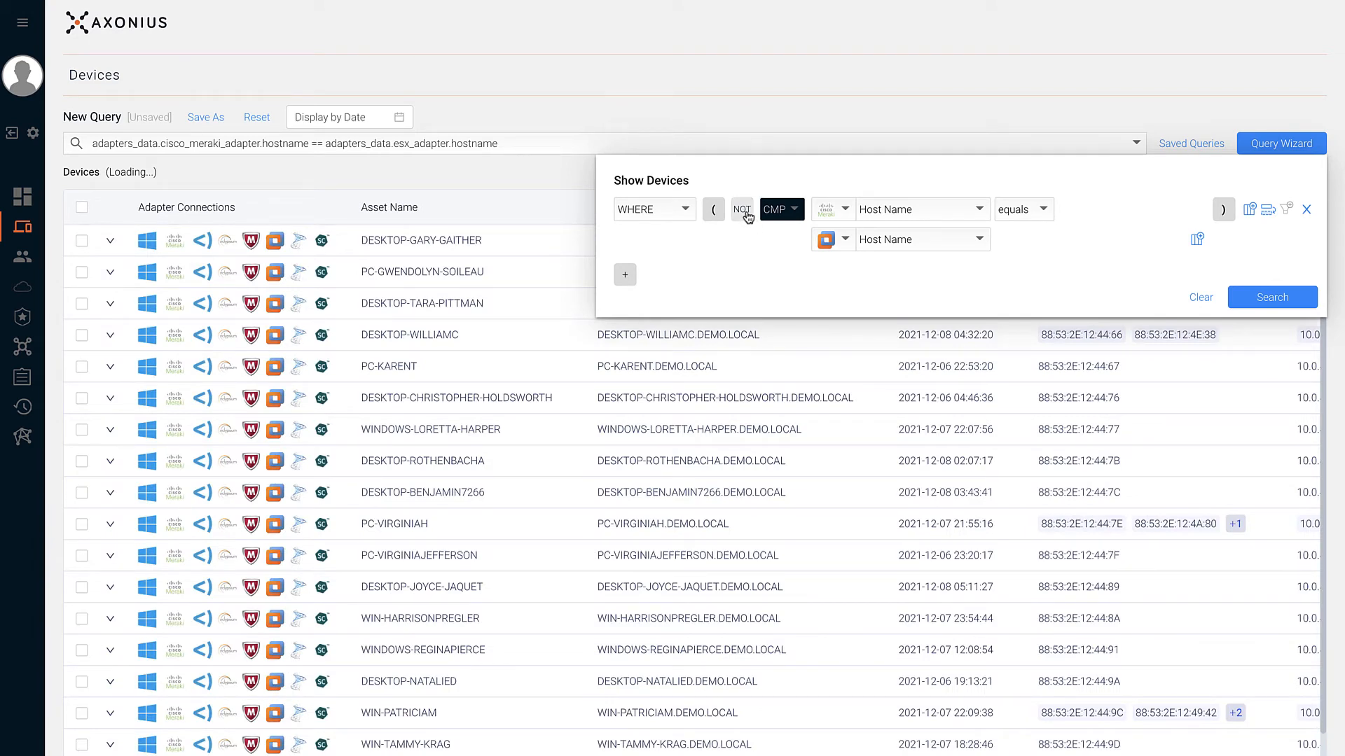
click(743, 210)
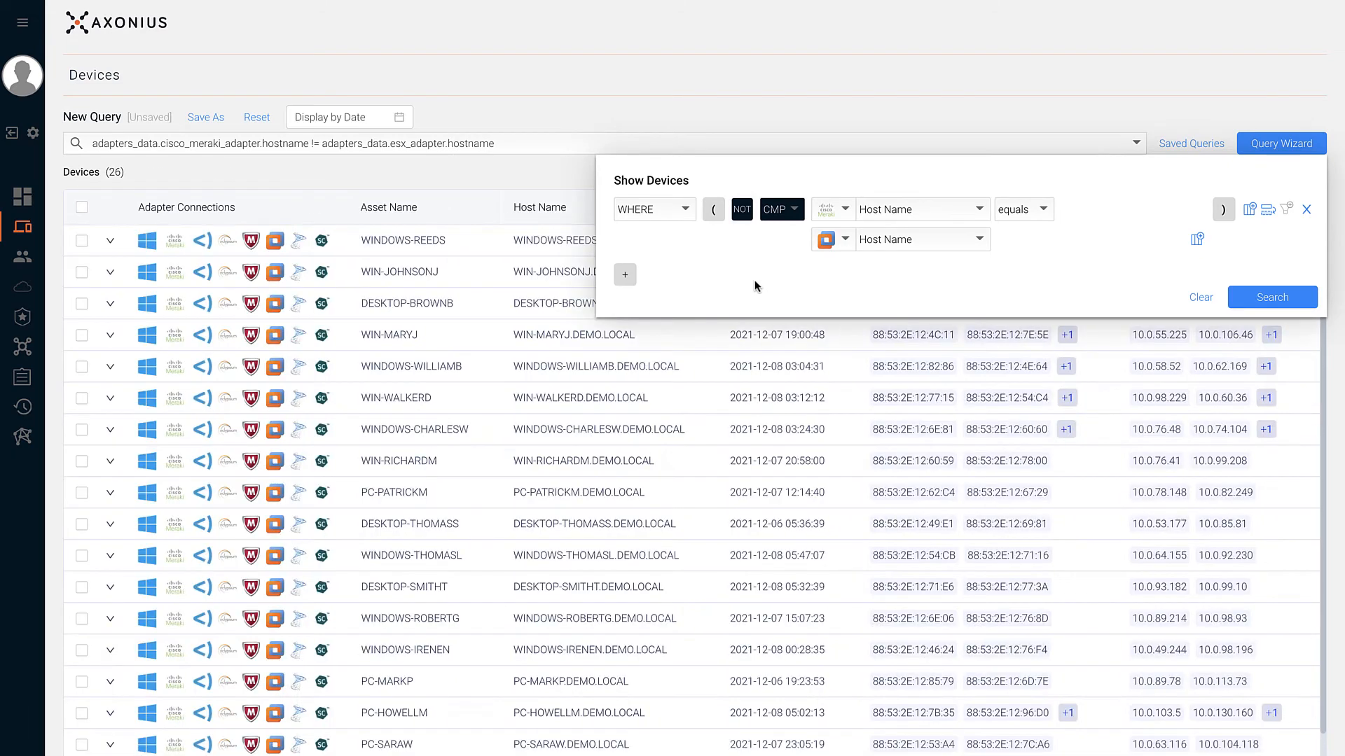
click(539, 139)
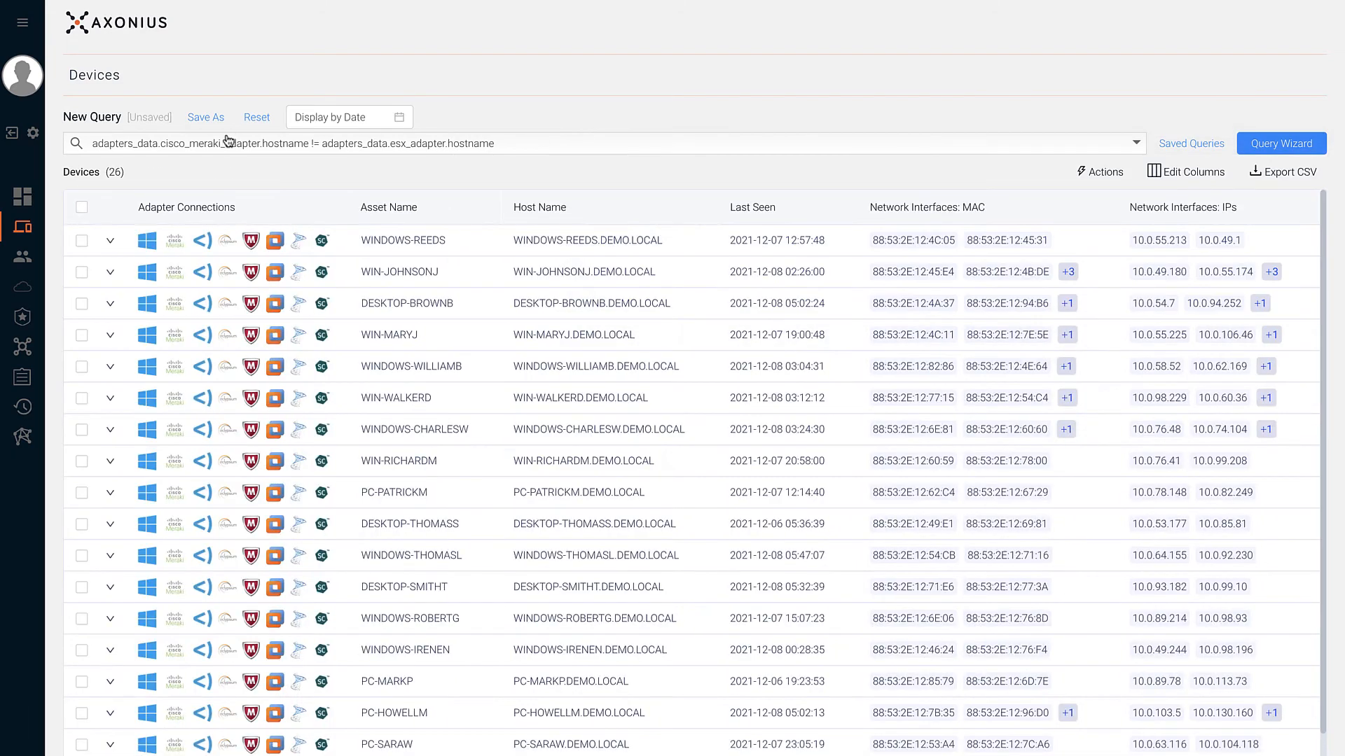
- Save the query as 'Device Name Inconsistencies', check WINDOWS-REEDS's host names, then reset
click(206, 116)
text(Device Name)
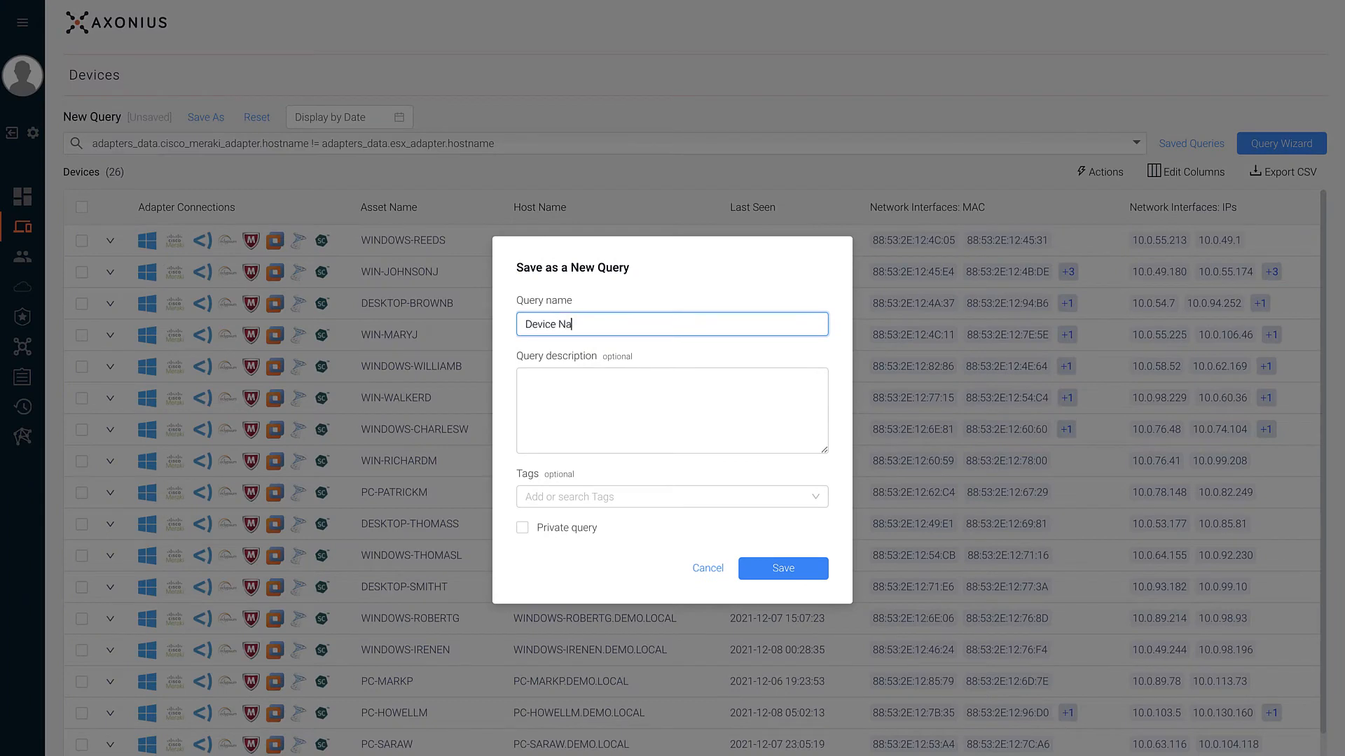
key(BackSpace)
text(incon)
key(BackSpace)
key(BackSpace)
key(BackSpace)
key(BackSpace)
key(BackSpace)
text(Inconsistencies)
click(781, 578)
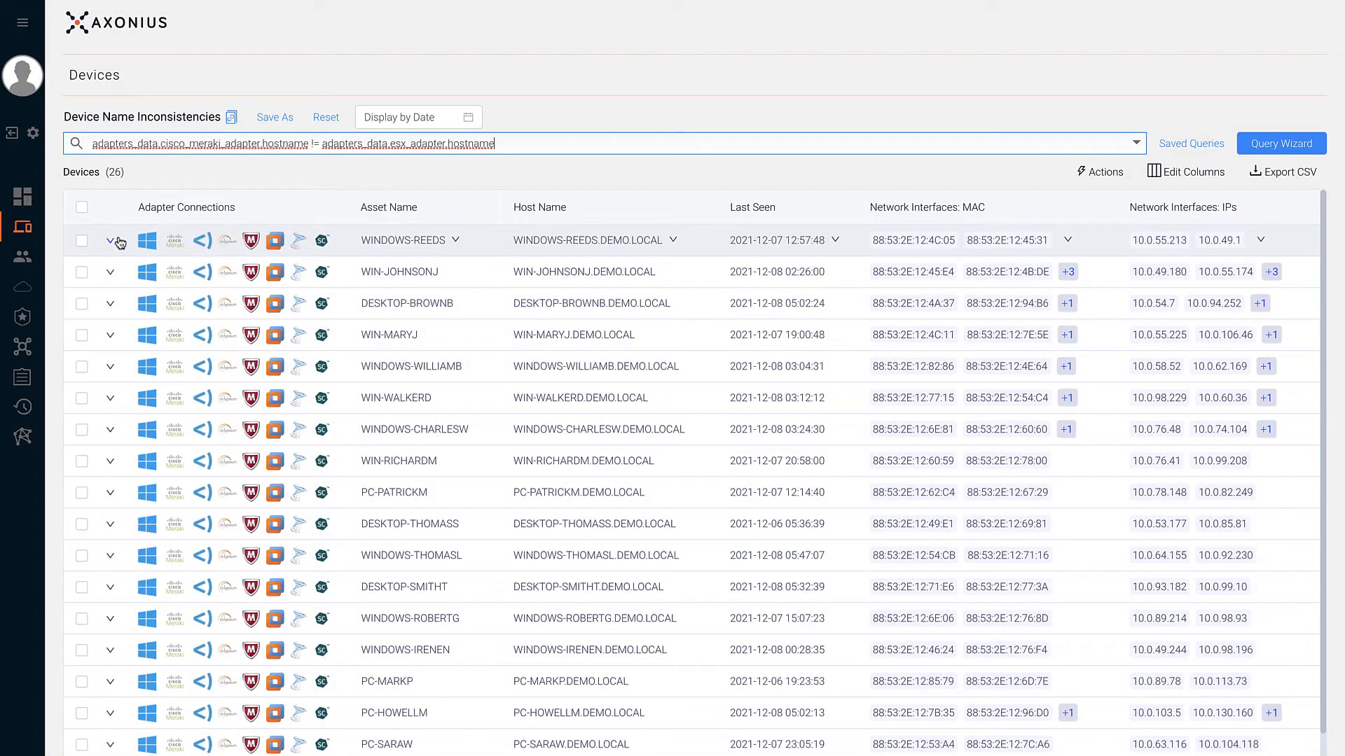
click(112, 243)
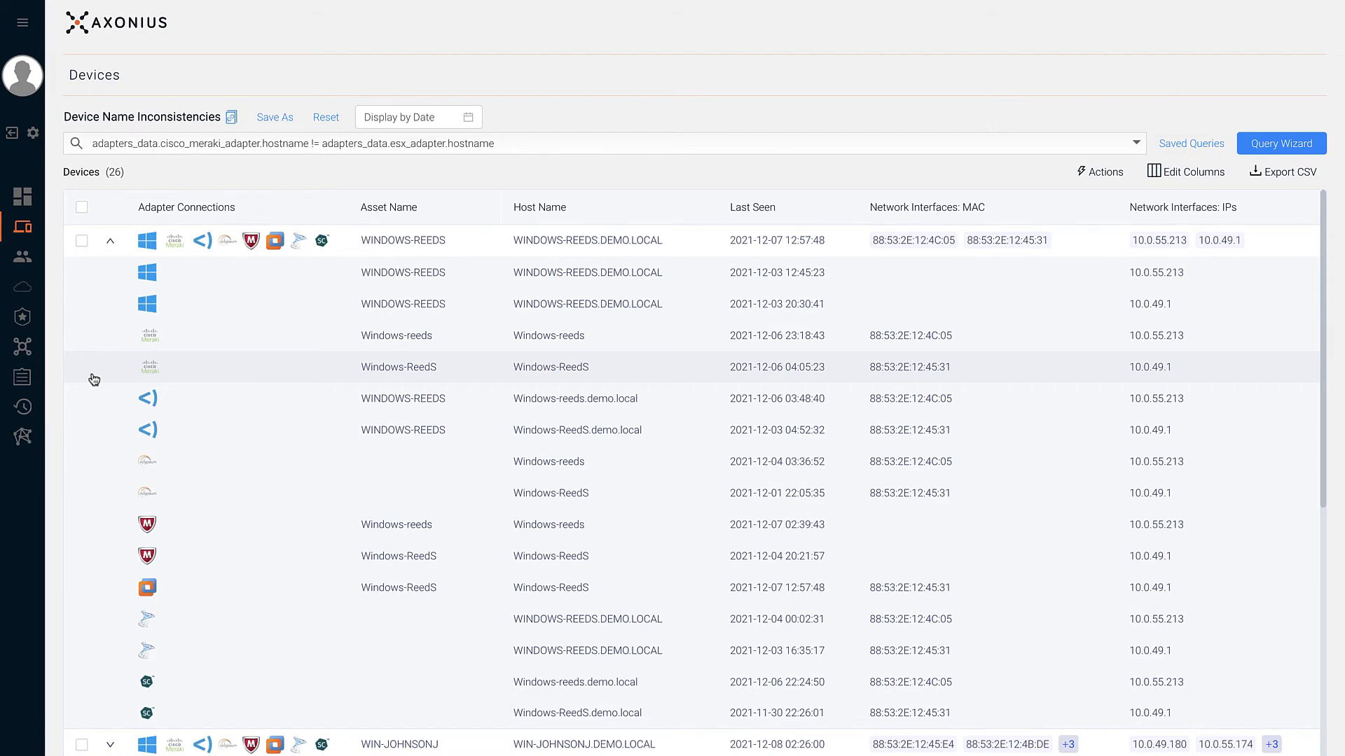
click(326, 117)
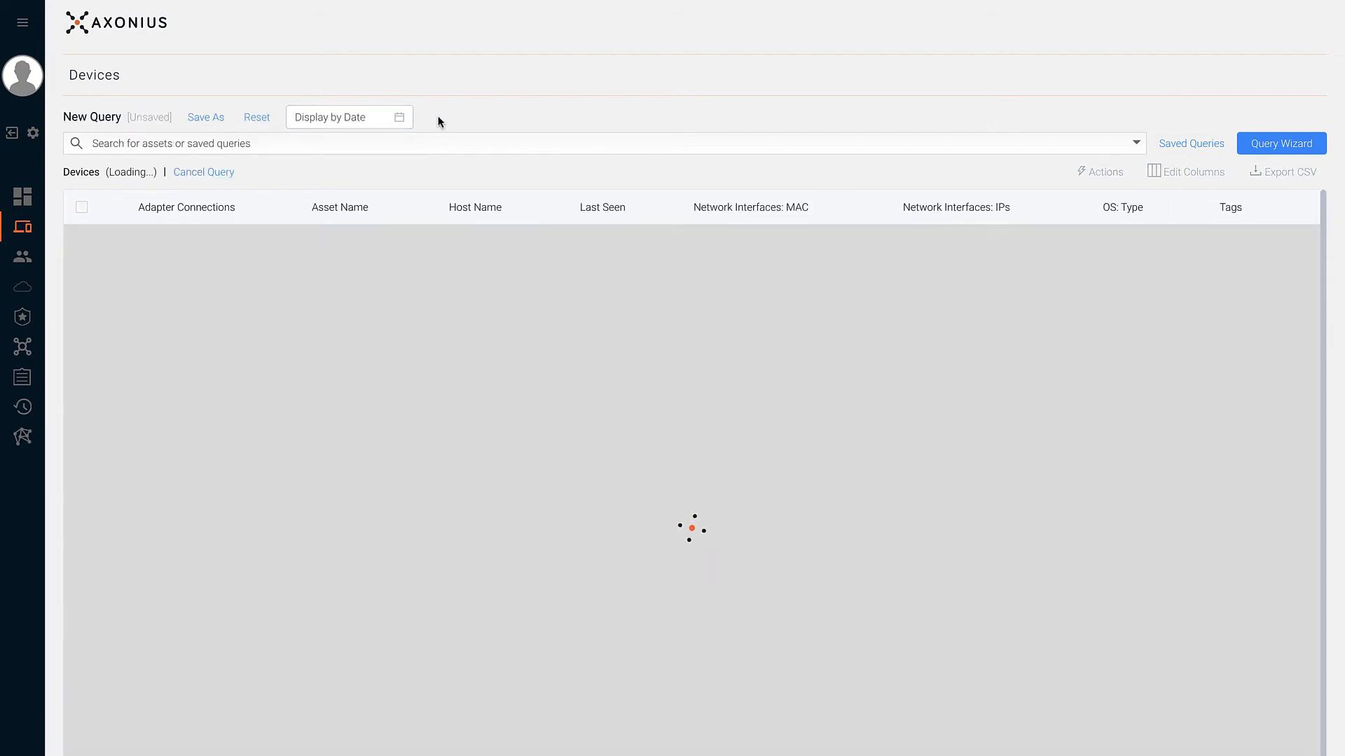
- Filter devices on Cisco Meraki Last Seen within the last 1 day
click(1252, 143)
click(834, 209)
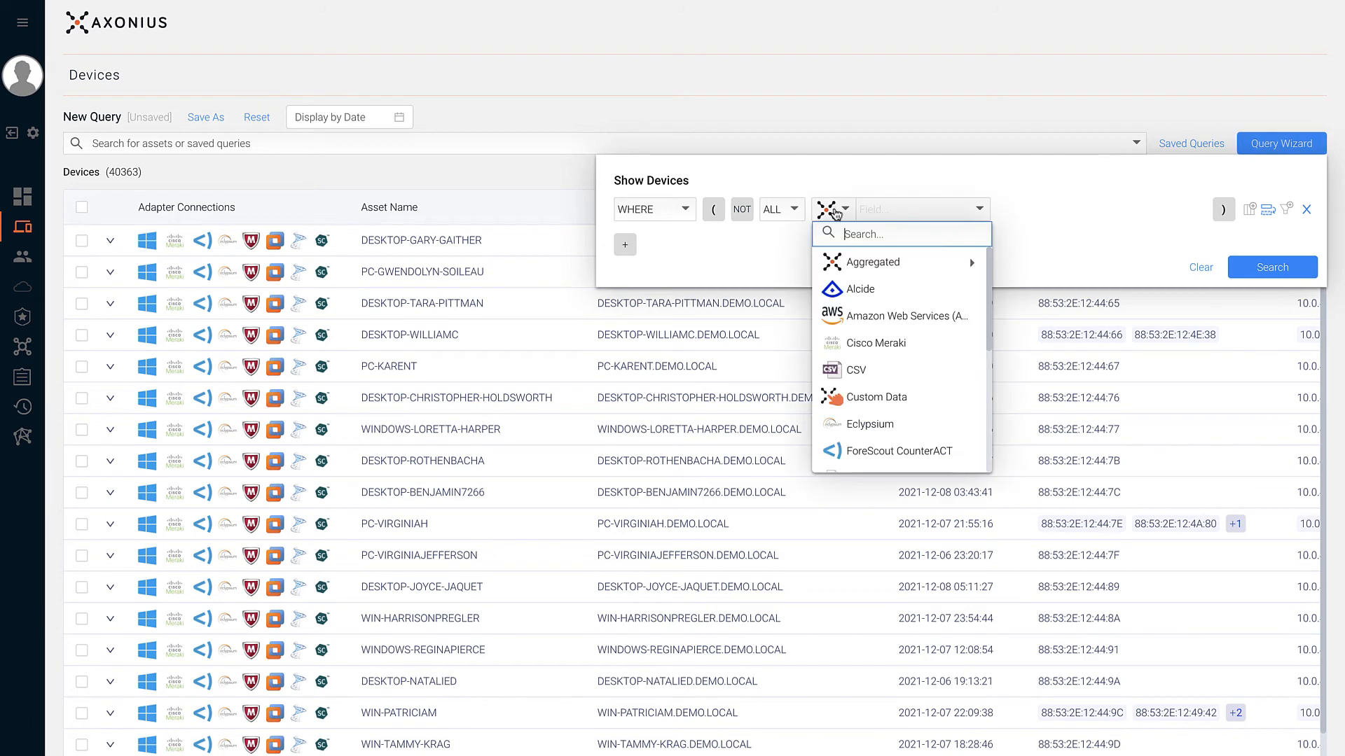
click(839, 343)
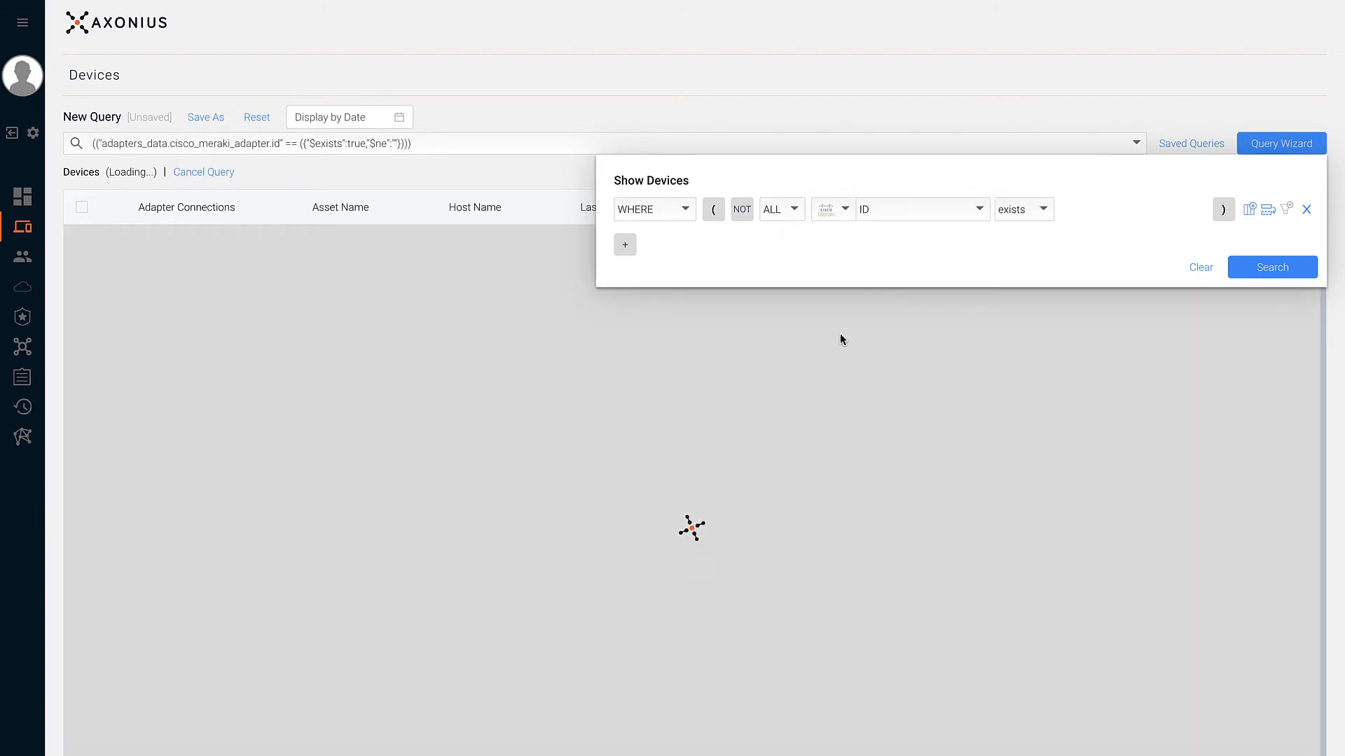
click(899, 217)
click(885, 334)
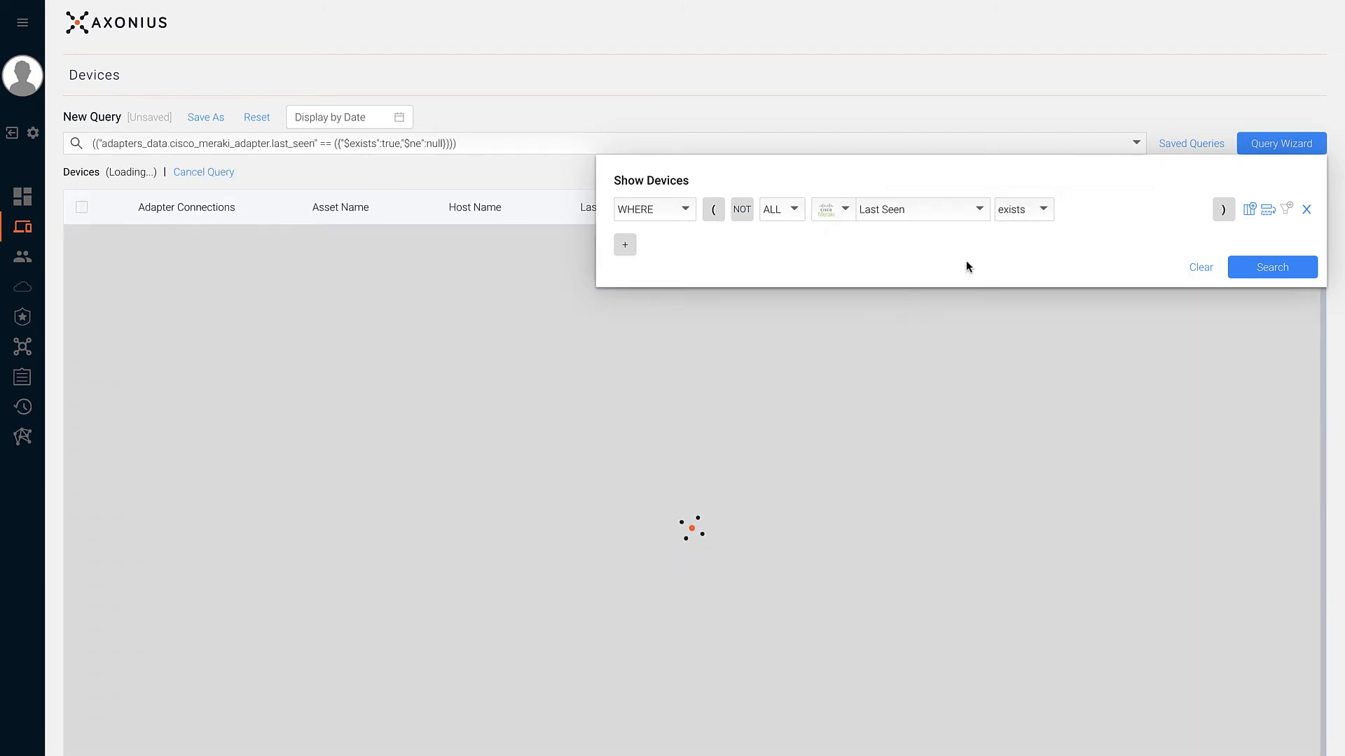
click(1016, 215)
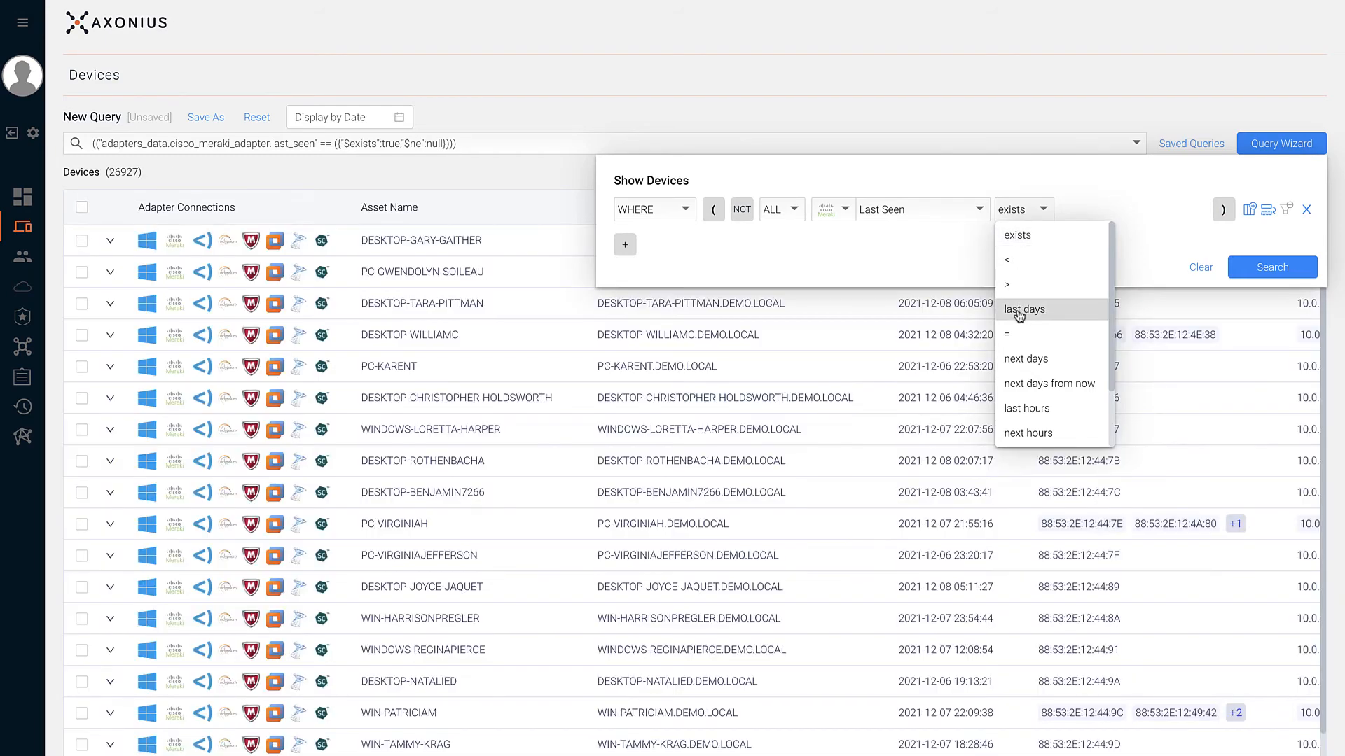
click(1019, 312)
click(1081, 210)
text(1)
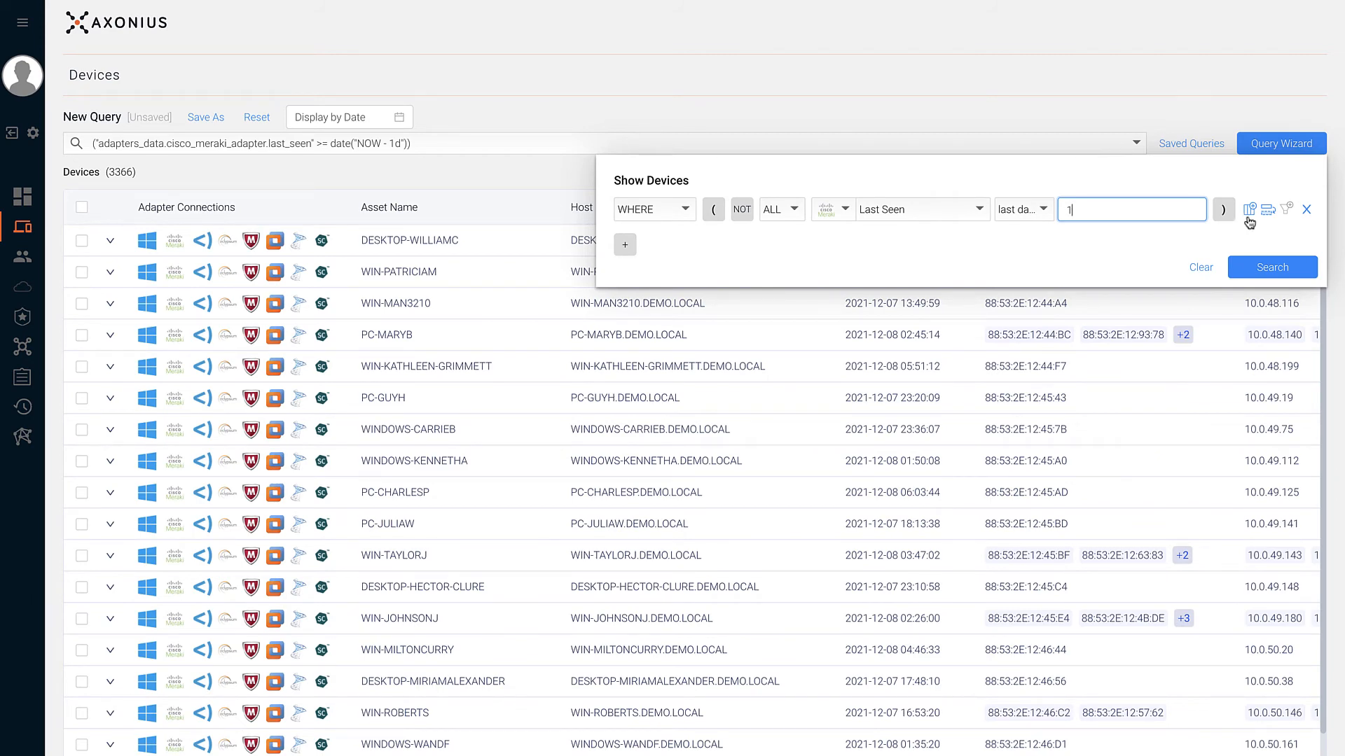
- Duplicate that condition, negate the copy with NOT, and change its days to 2
click(1265, 217)
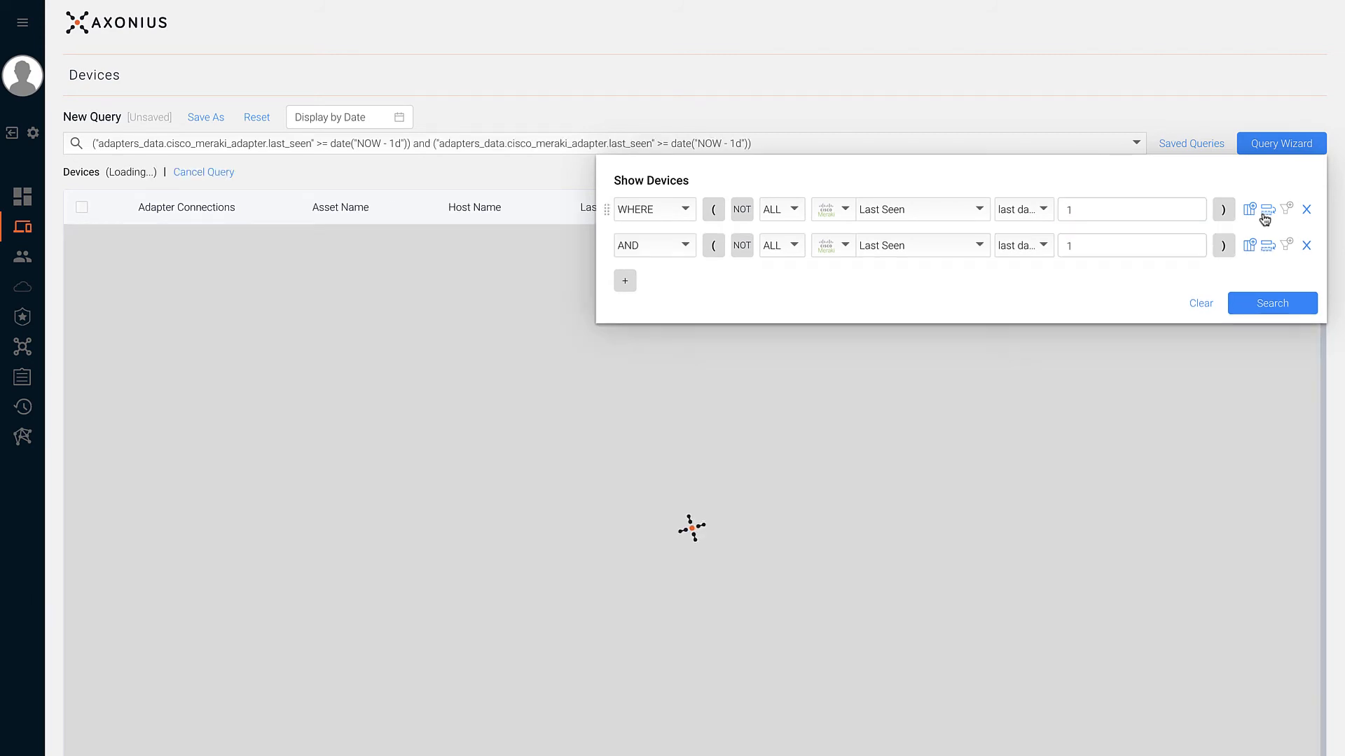
click(742, 245)
double_click(1096, 248)
text(2)
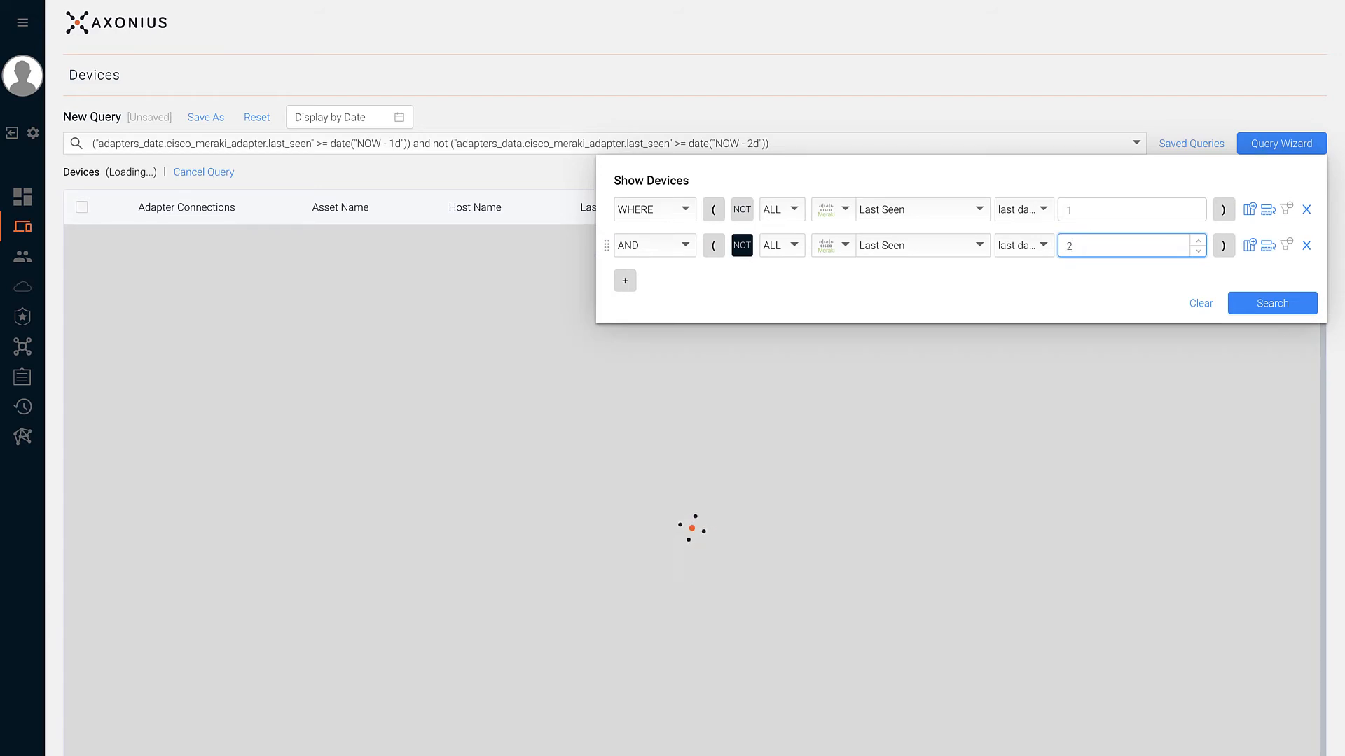
click(1063, 292)
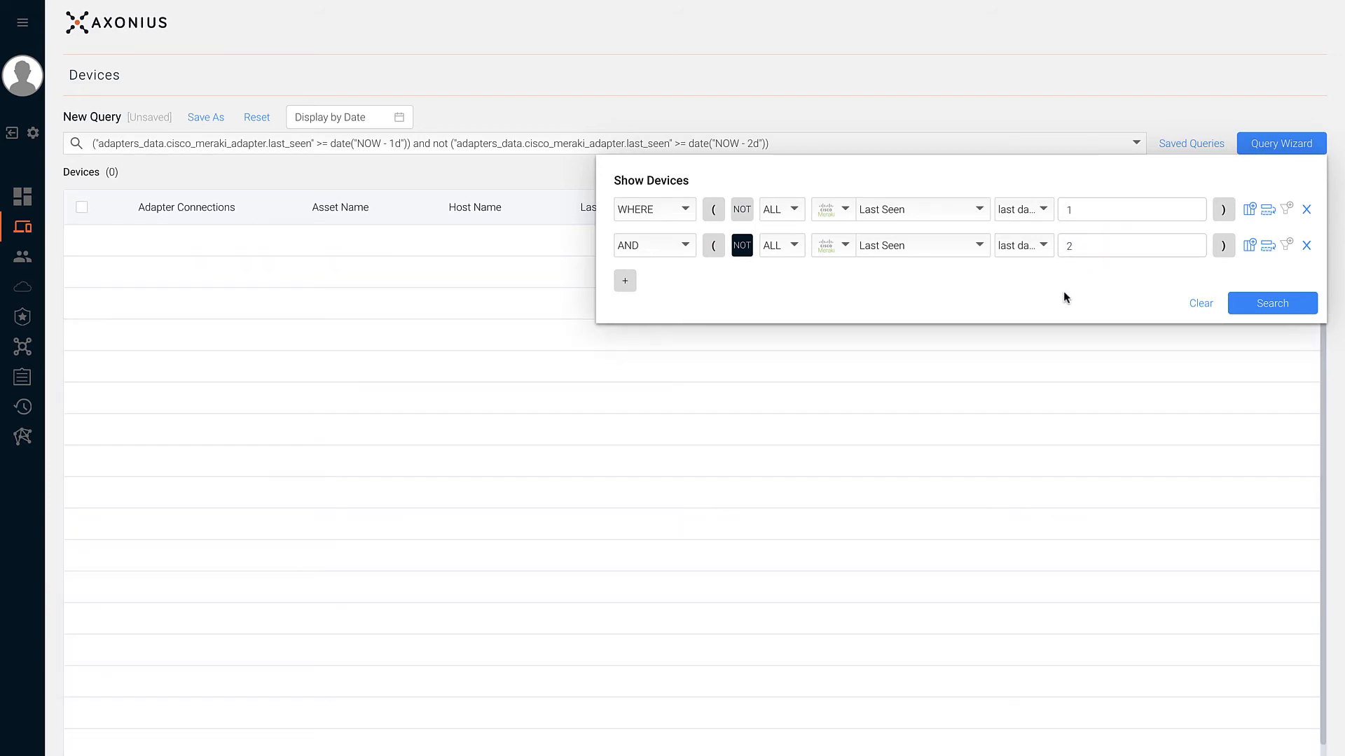
click(844, 247)
click(844, 246)
click(794, 245)
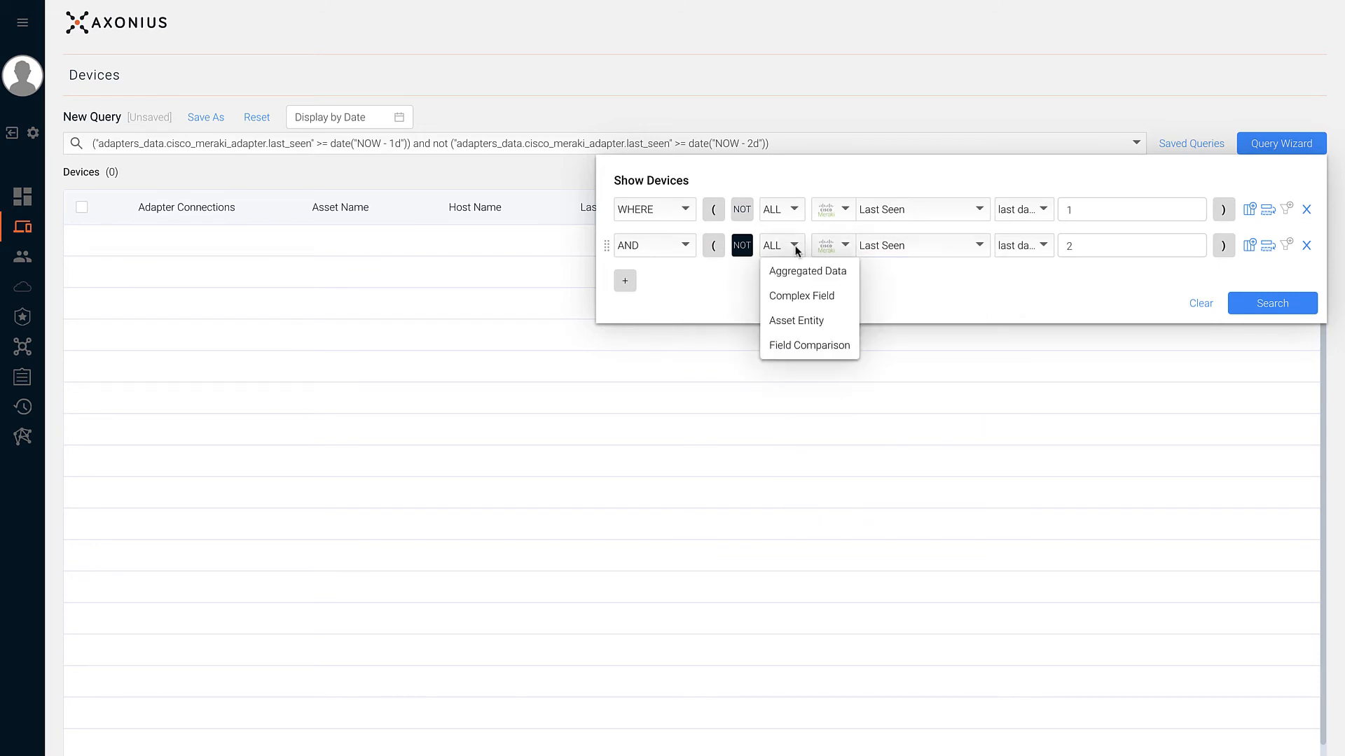
- Turn the second row into a Cisco Meraki Asset Entity condition on Last Seen
click(788, 322)
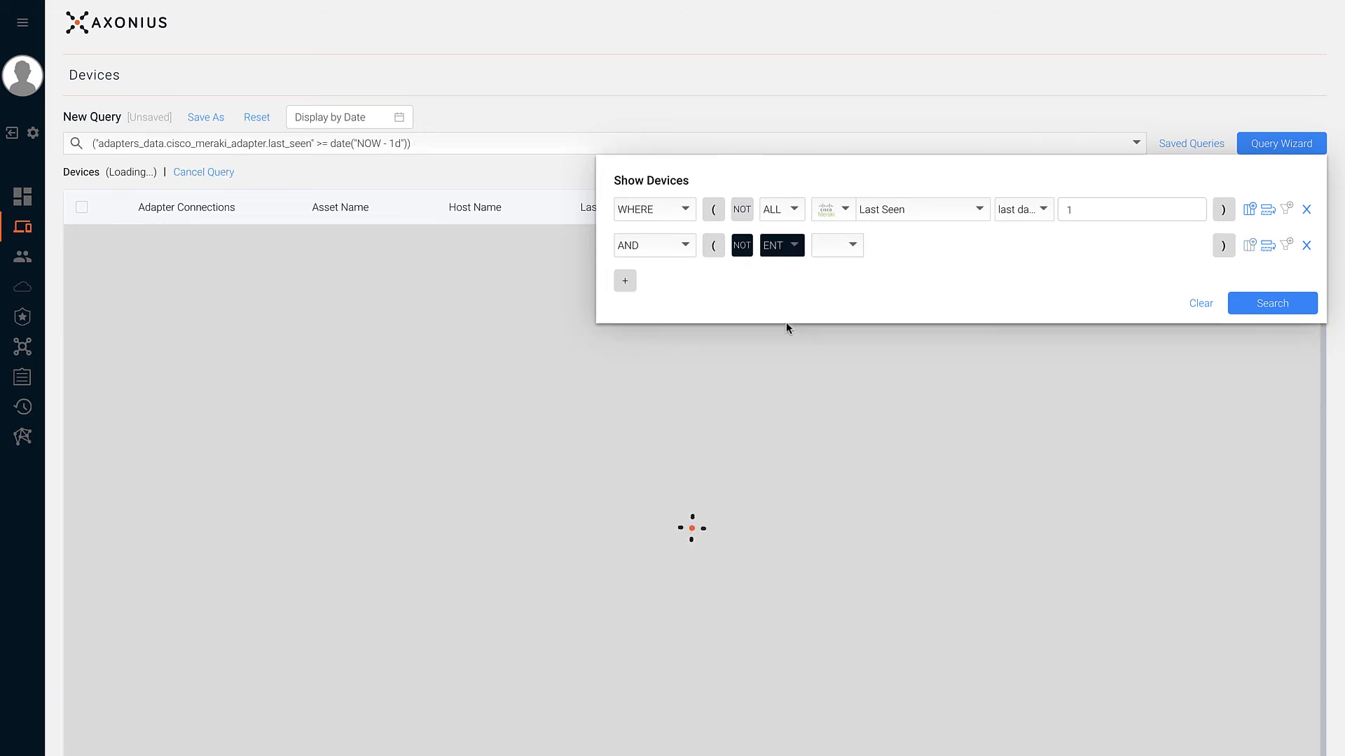
click(826, 249)
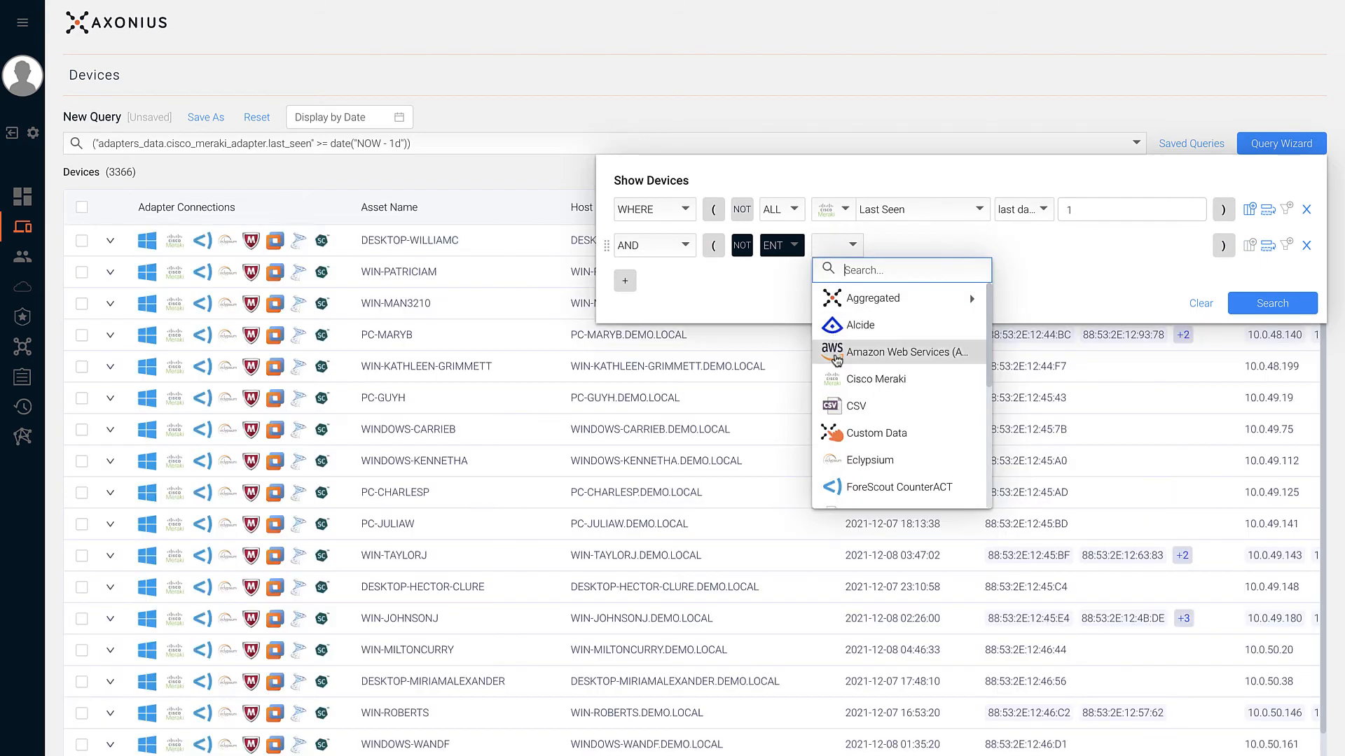
click(831, 380)
click(877, 278)
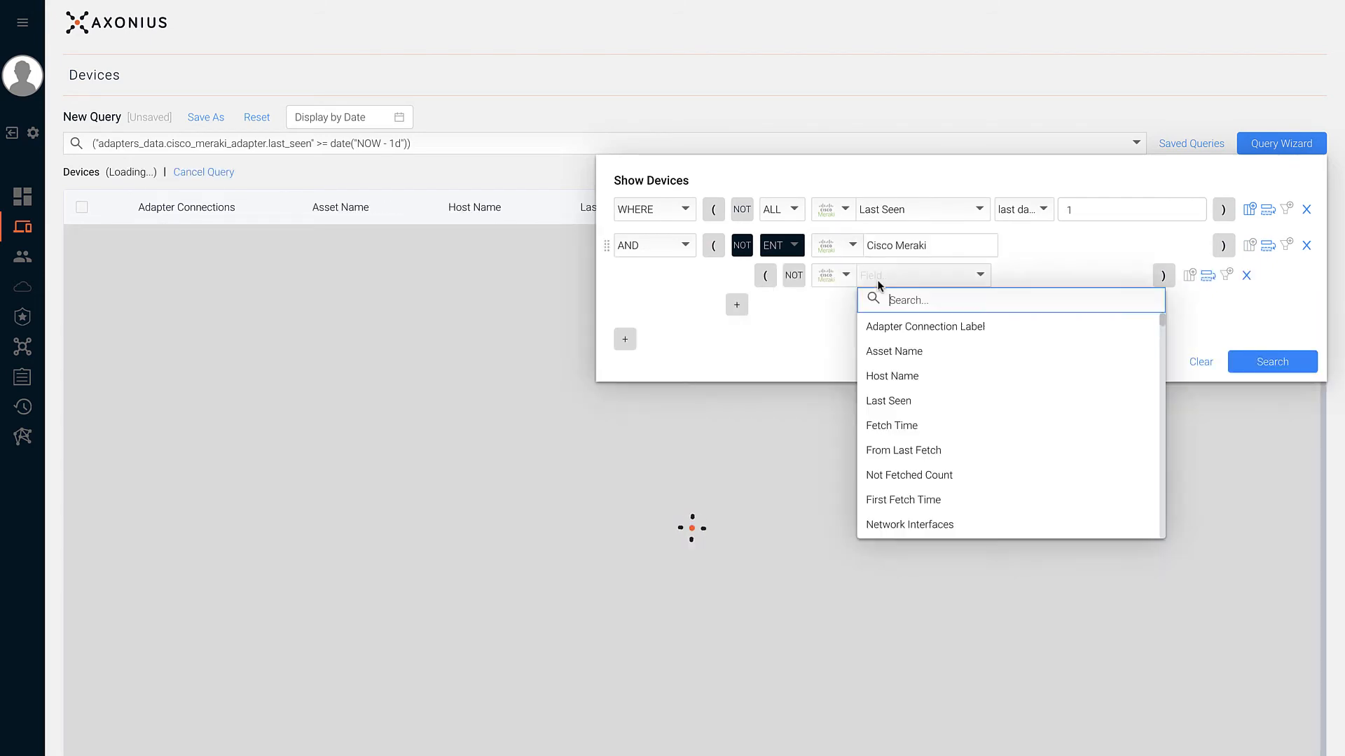
scroll(888, 438, down, 2)
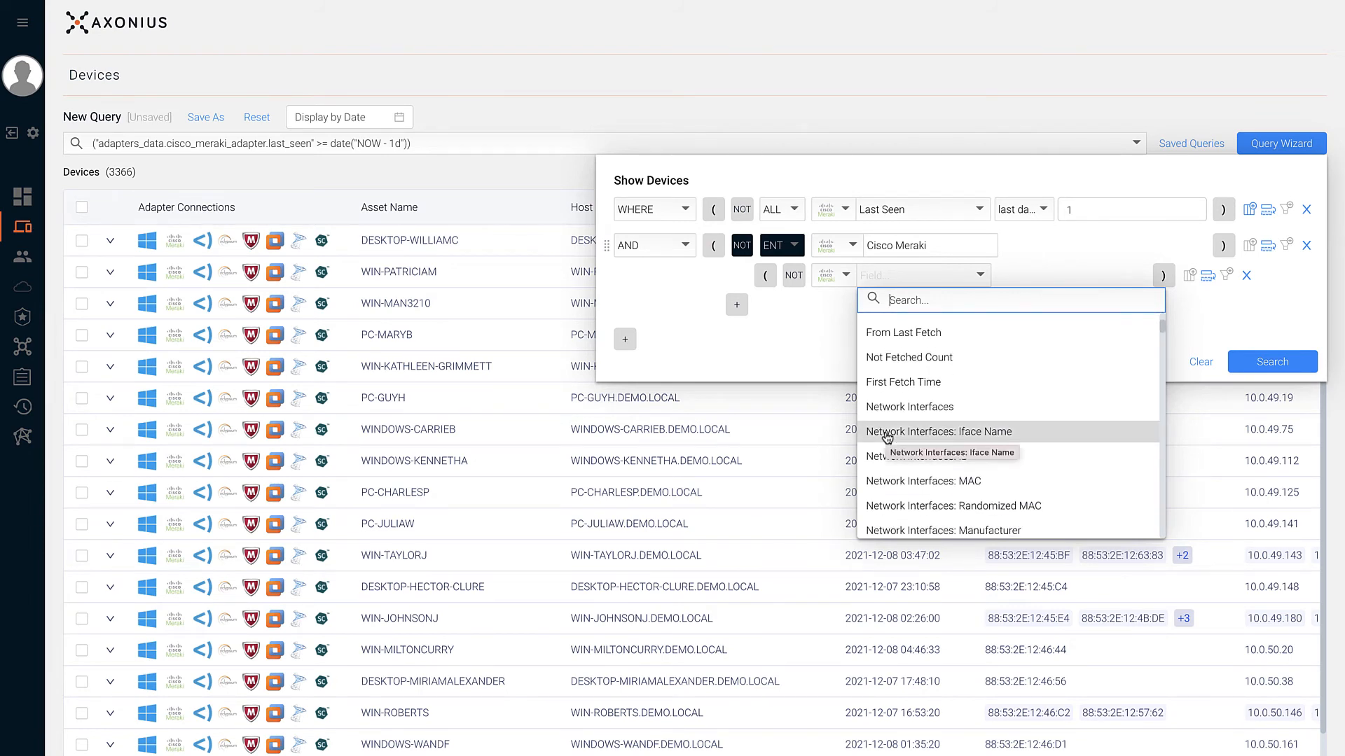
text(last)
click(888, 327)
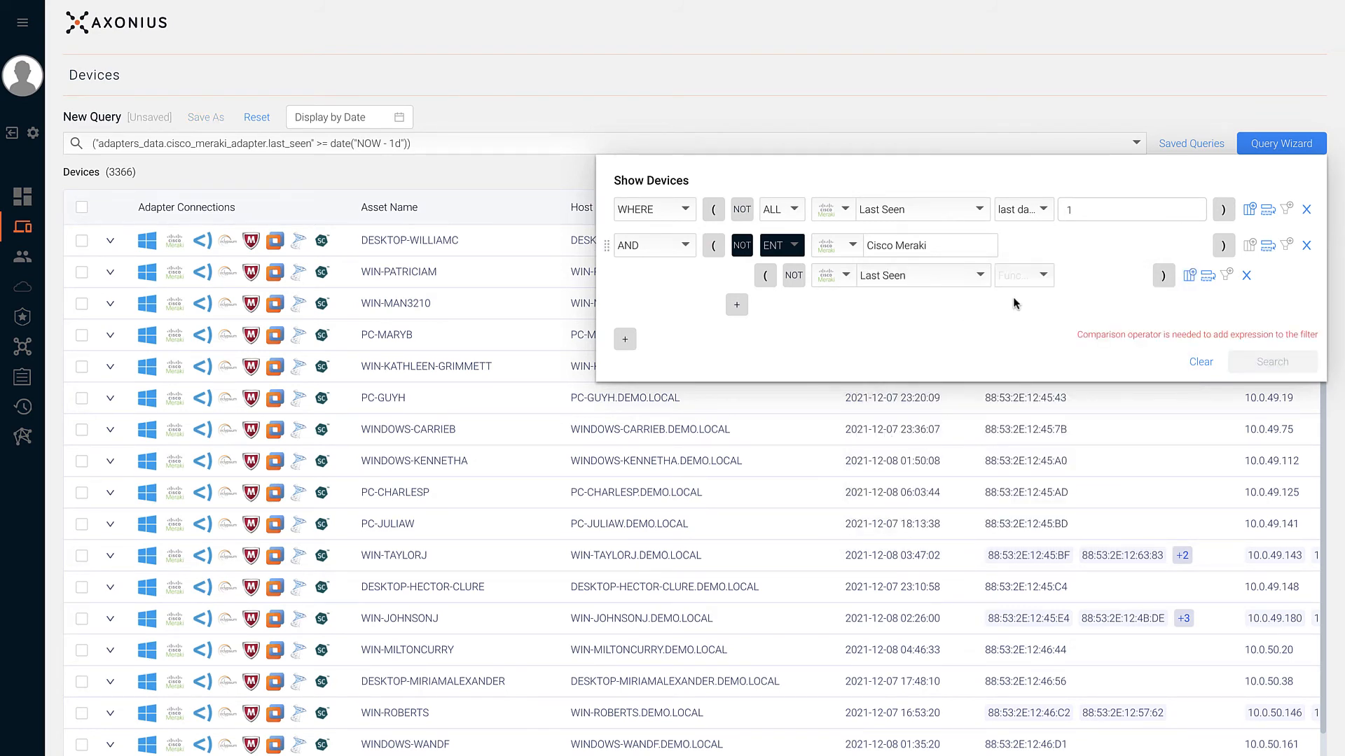
- Set the sub-condition to last 2 days and move NOT from the row onto it
click(1028, 282)
click(1016, 379)
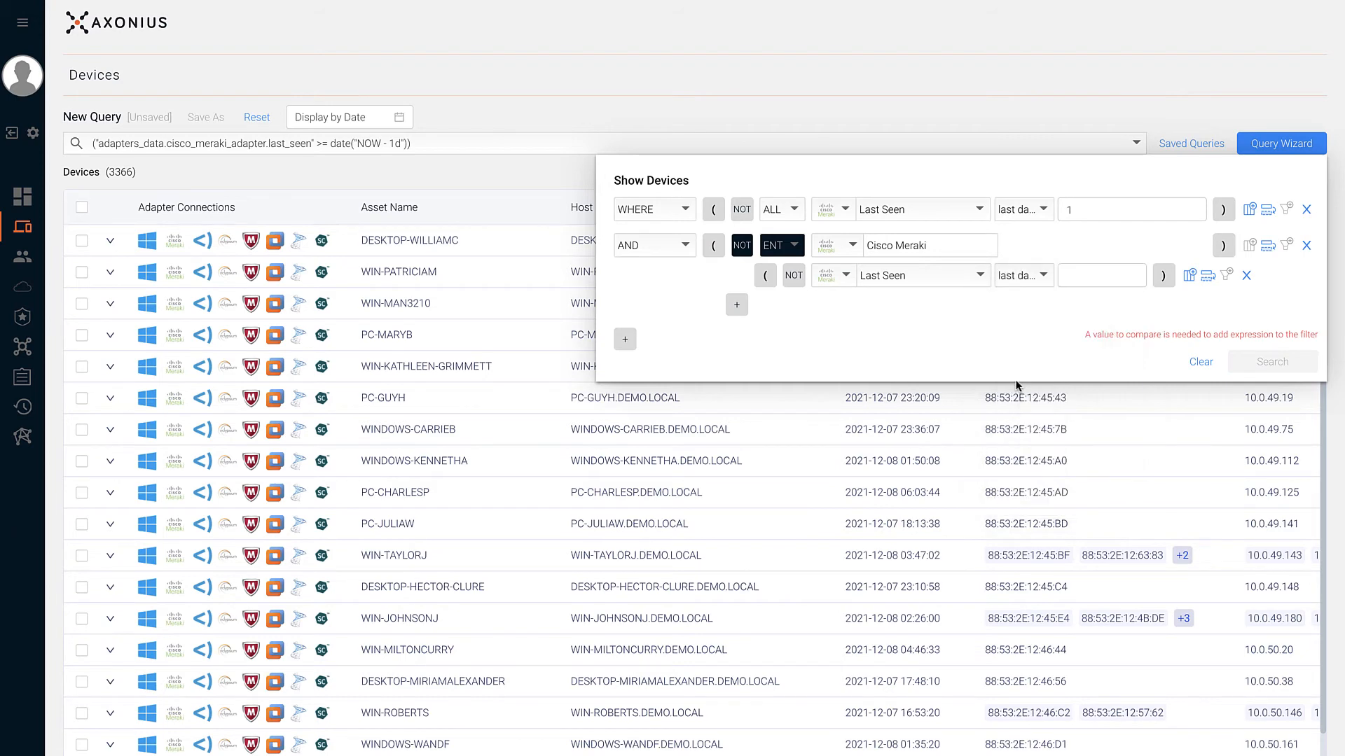
click(1073, 281)
text(2)
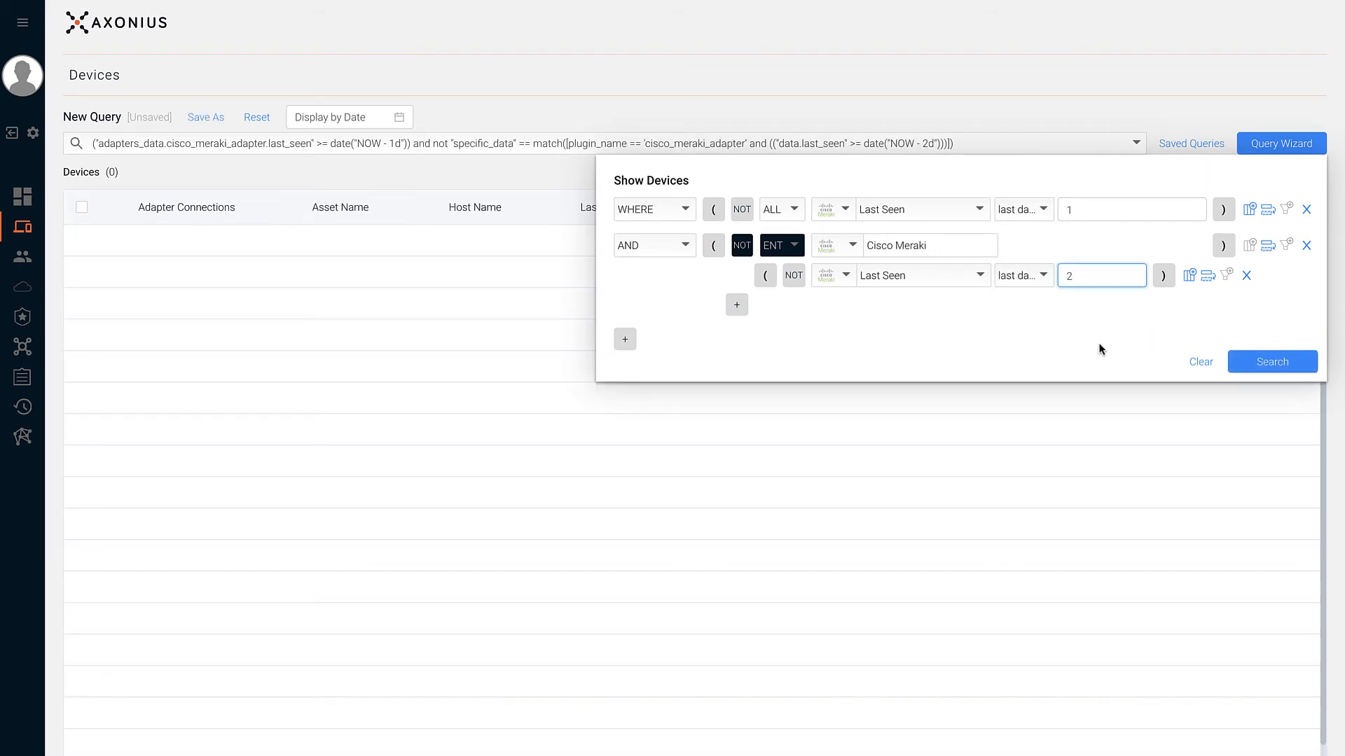
click(743, 246)
click(793, 276)
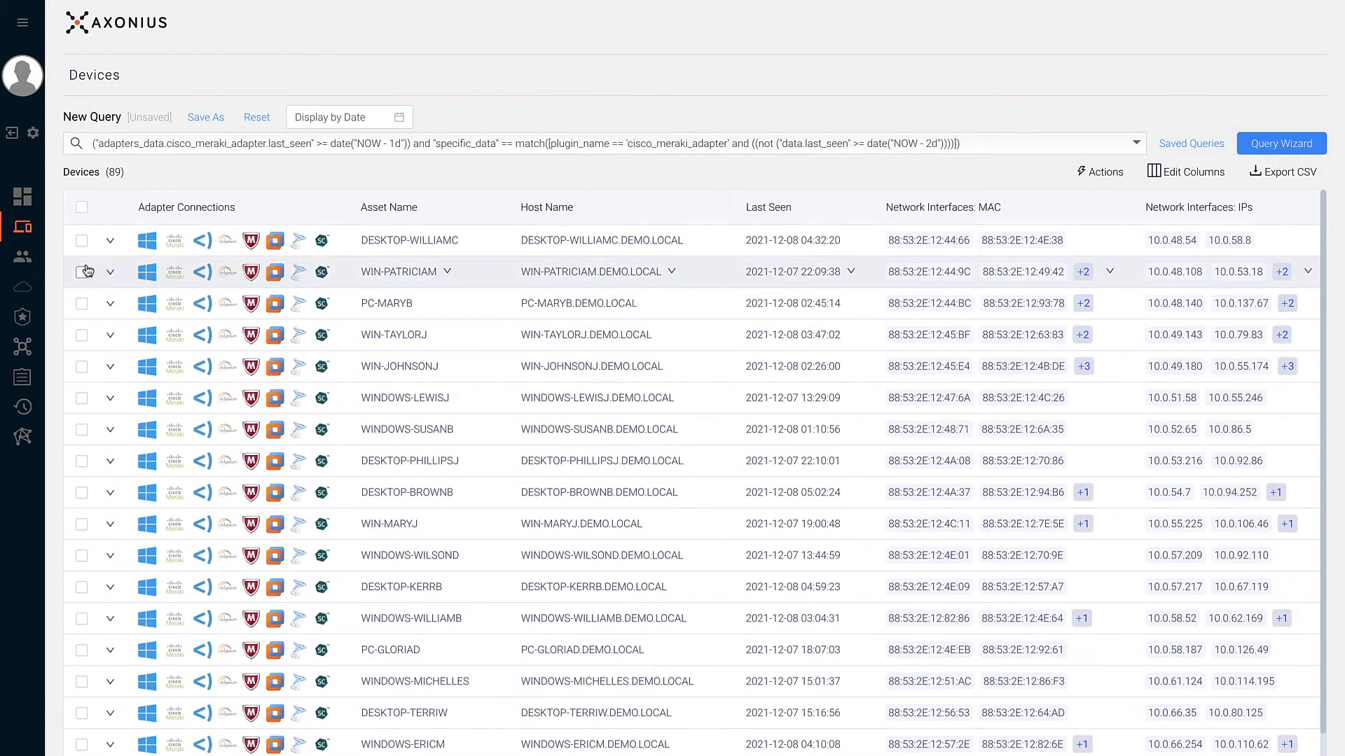
- Inspect the first two devices' adapter records, then save the query as 'Cisco Duplicate Devices'
click(110, 242)
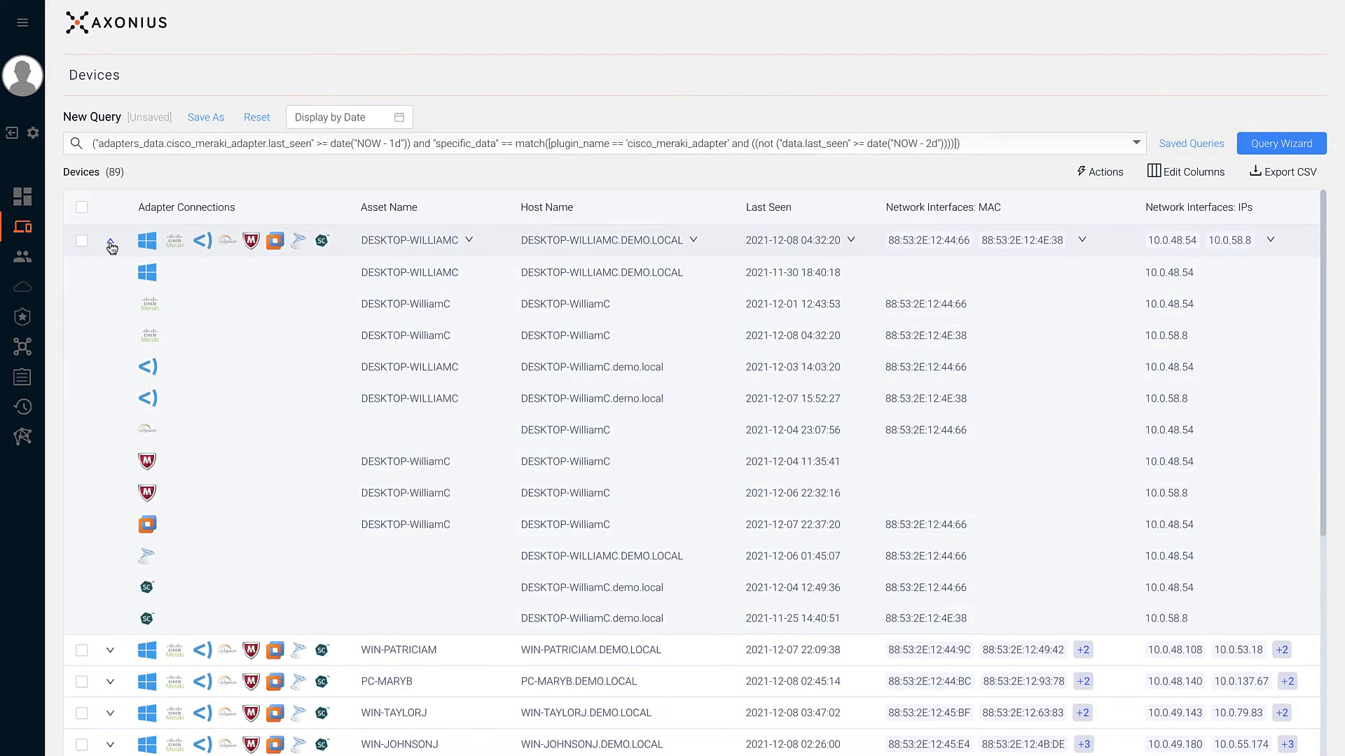
click(110, 241)
click(110, 272)
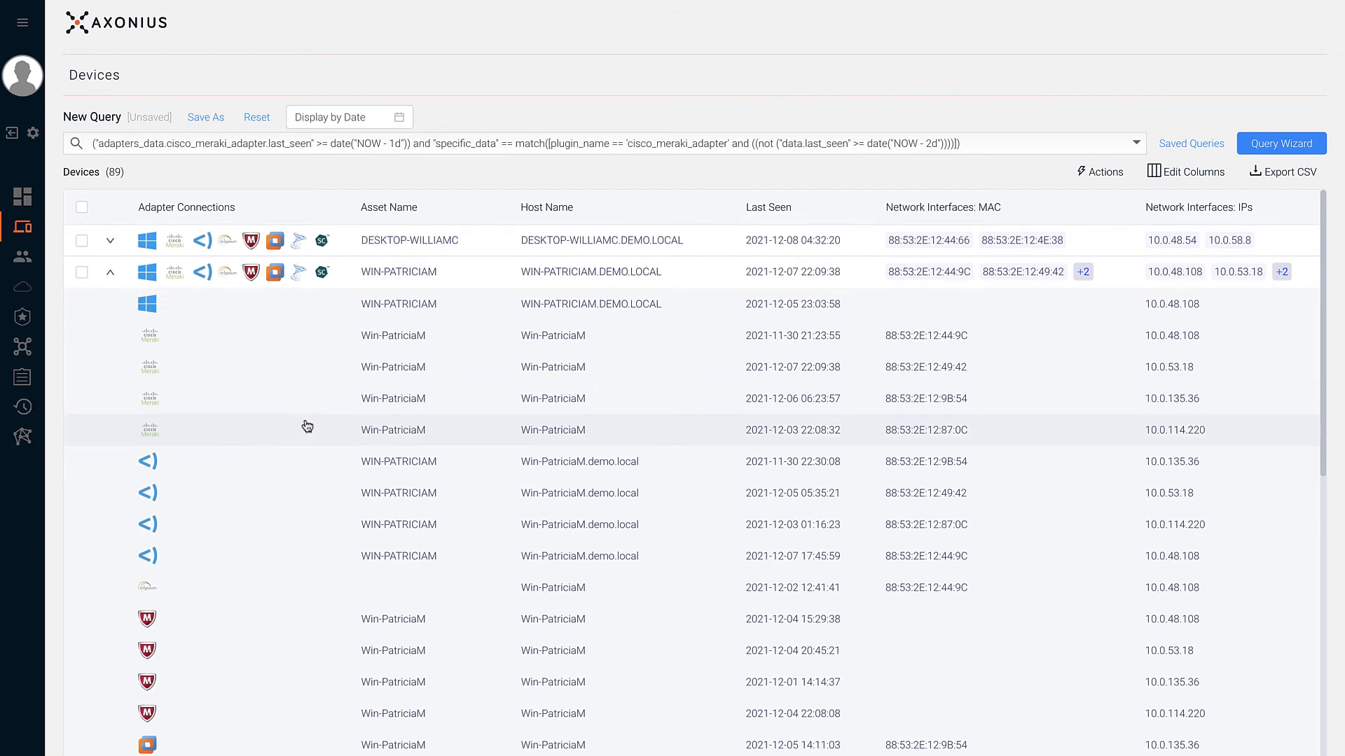
click(212, 119)
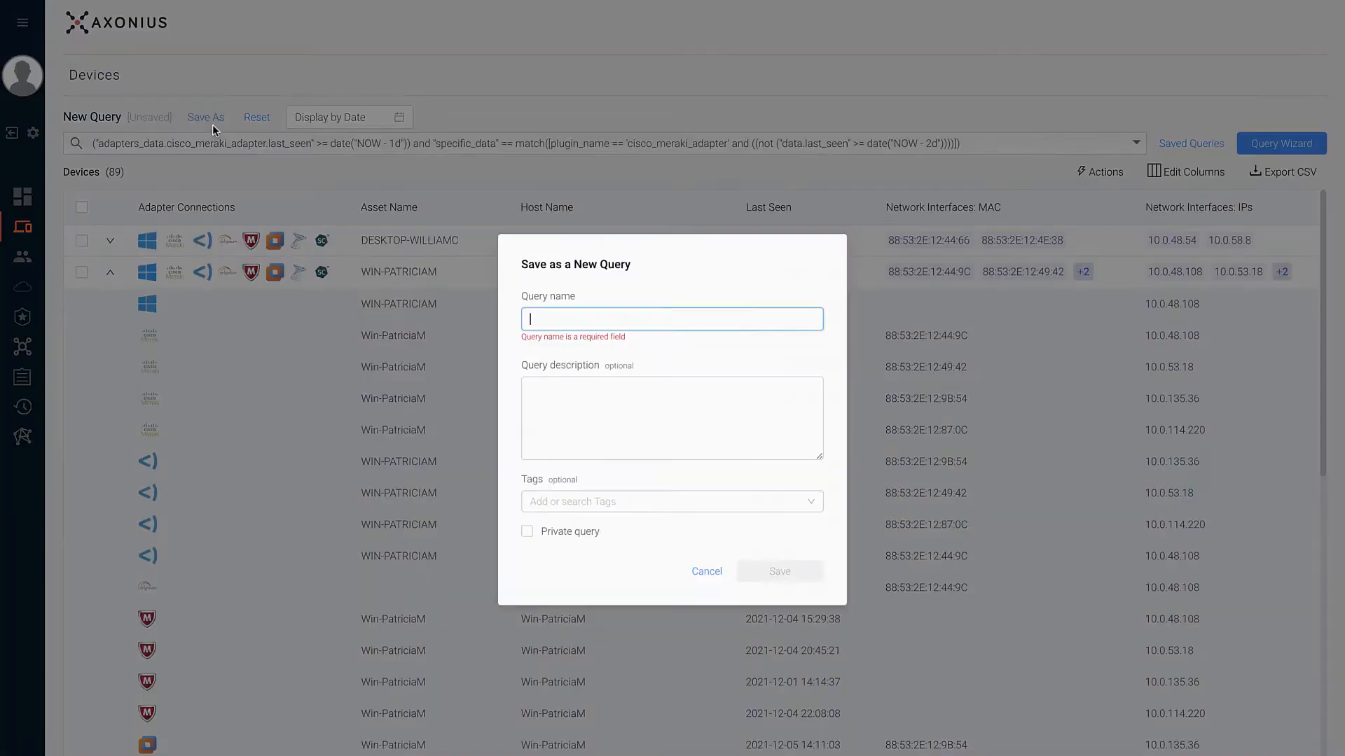
text(Cisco Duplicate Devices)
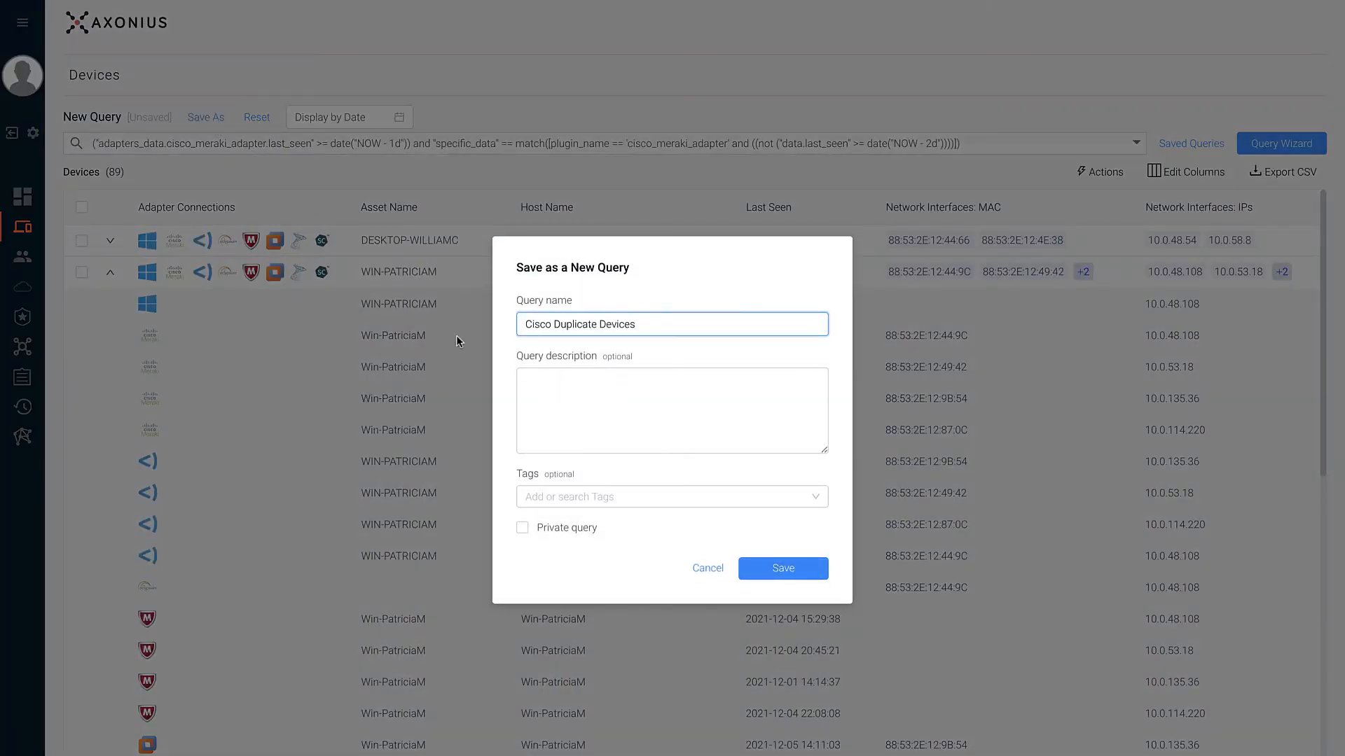
click(751, 577)
- Reset the query and search the assets for a user's e-mail address
click(256, 117)
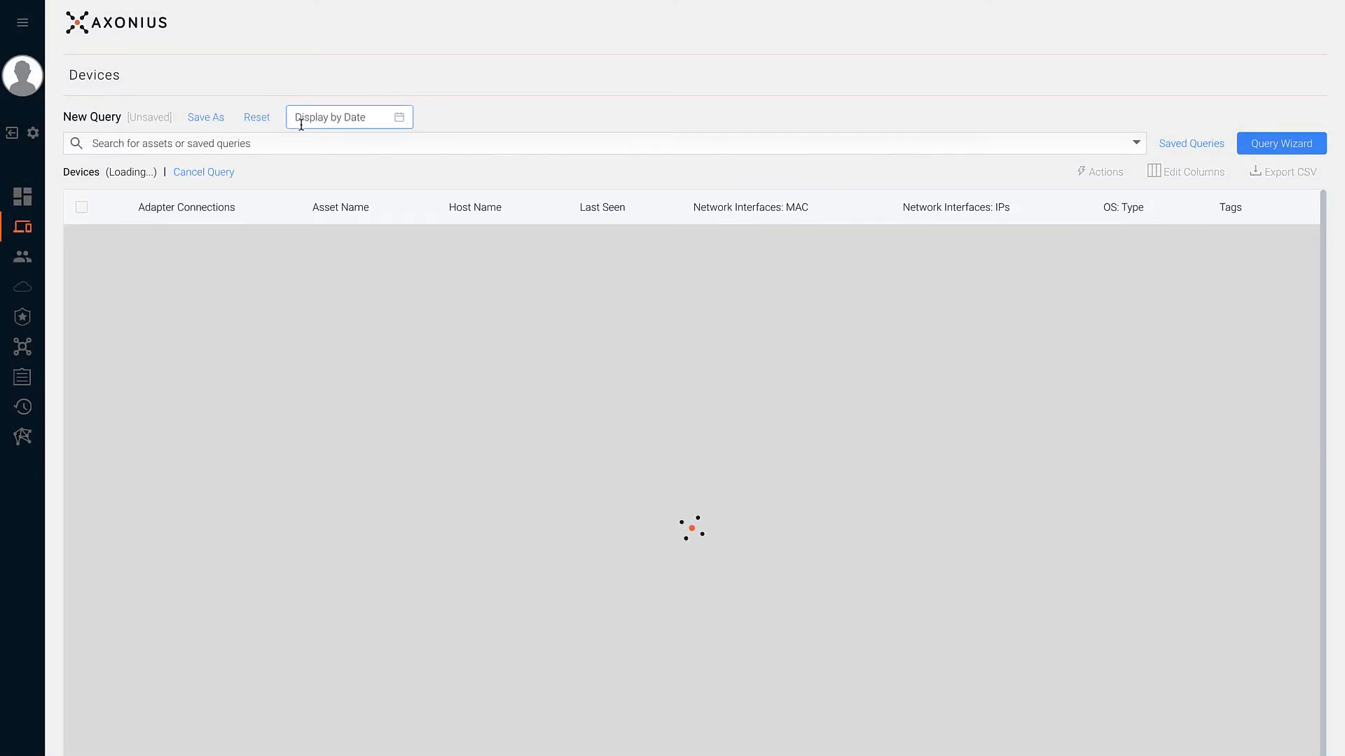
click(289, 143)
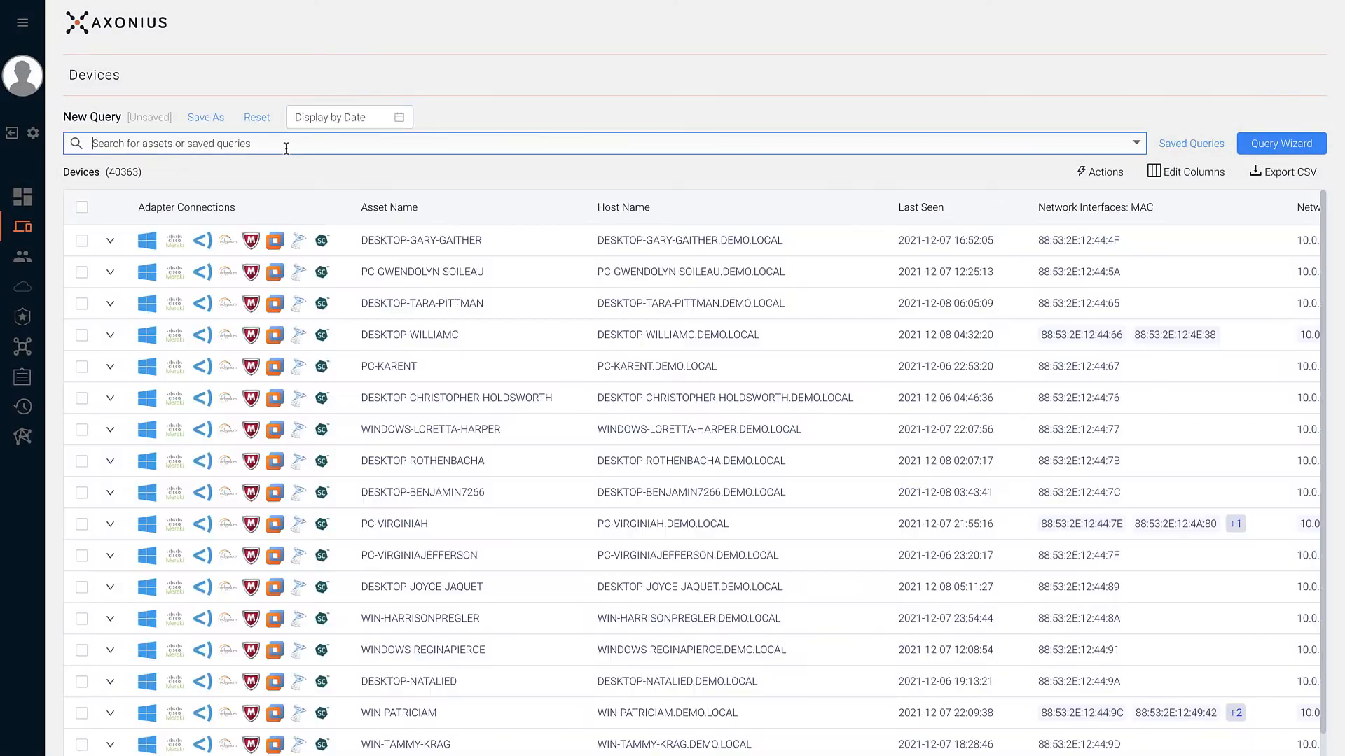
key(ctrl+v)
key(Return)
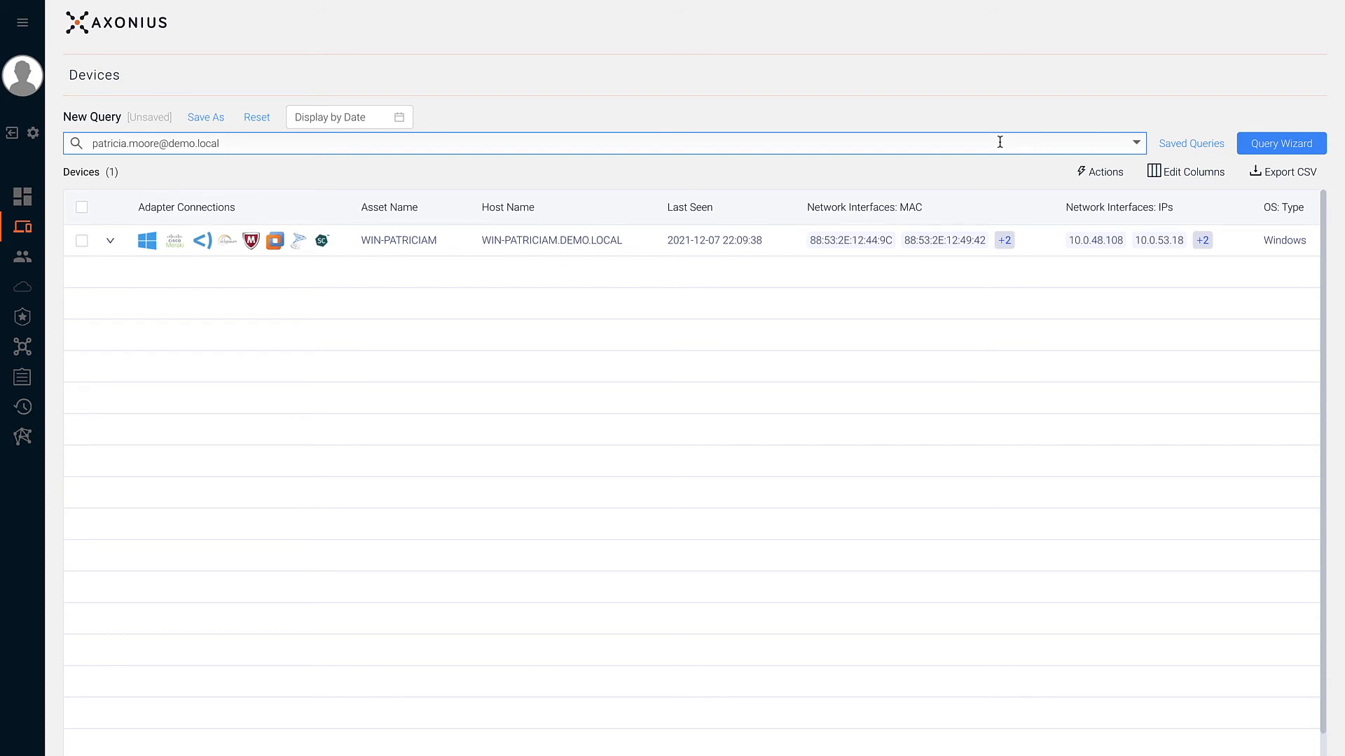
- Search devices by Host Name for 'pat'
click(1137, 144)
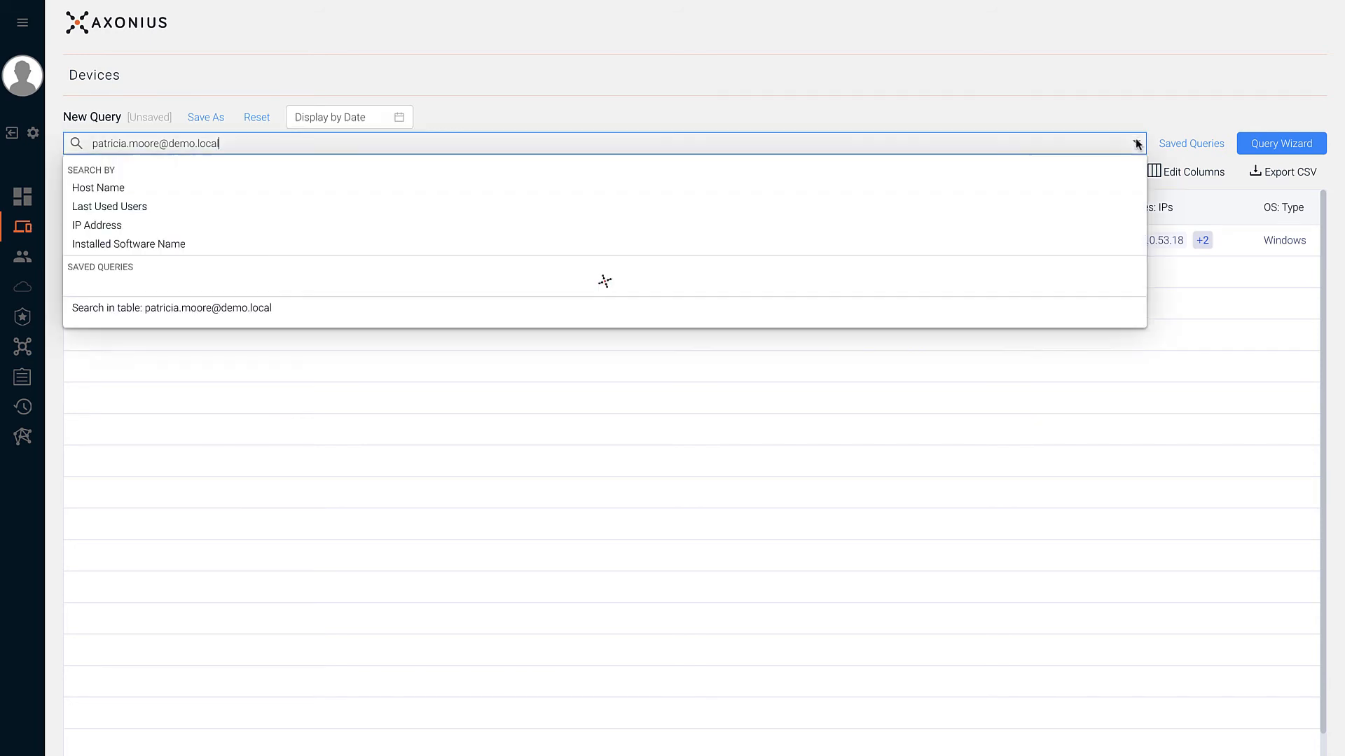
click(967, 196)
text(pat)
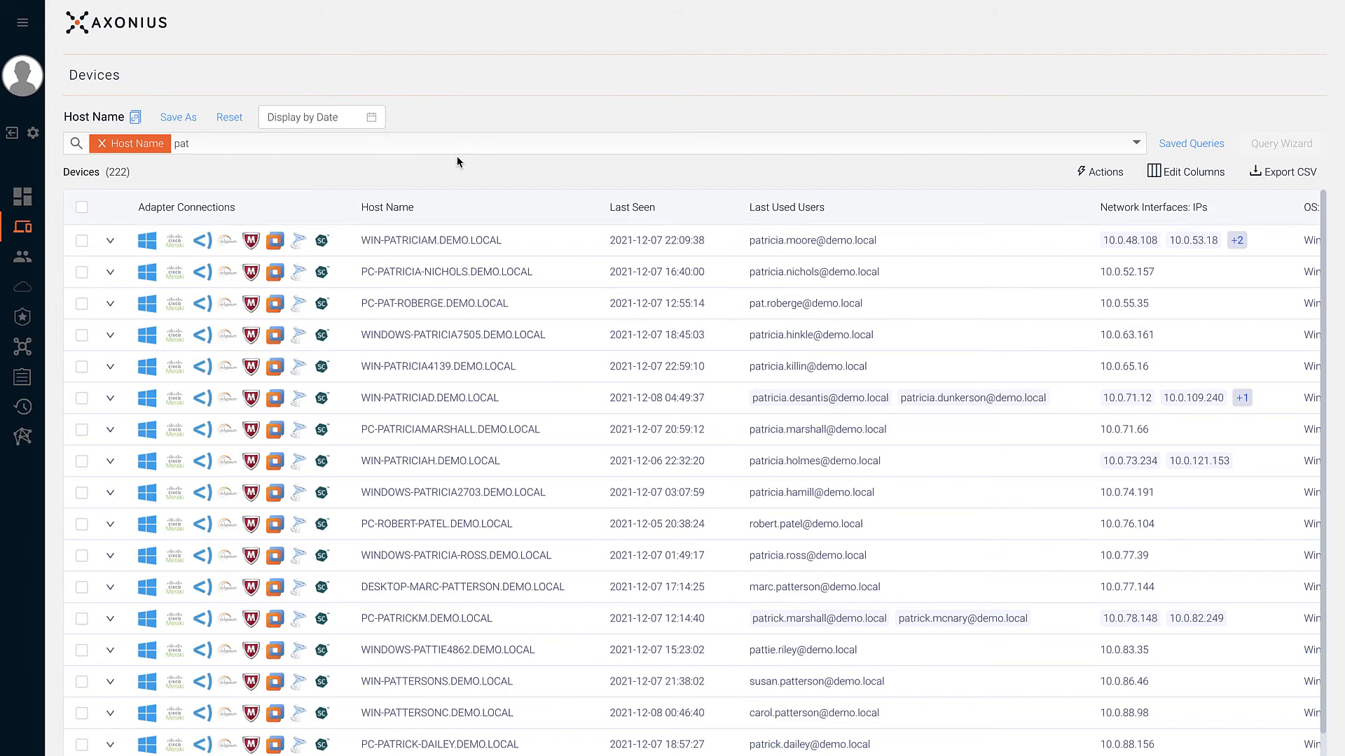
- Export the 'pat' Host Name results to CSV with Maximum rows set to 1
click(1216, 175)
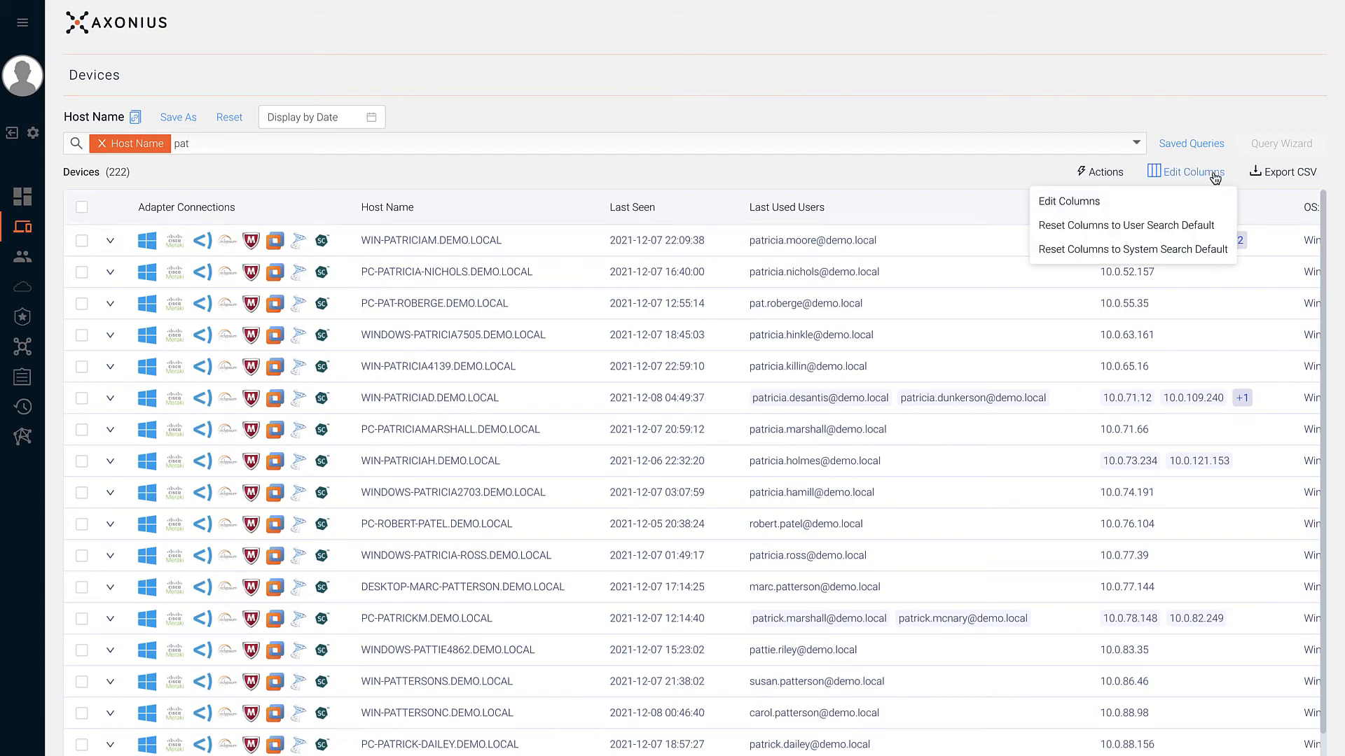
click(1169, 199)
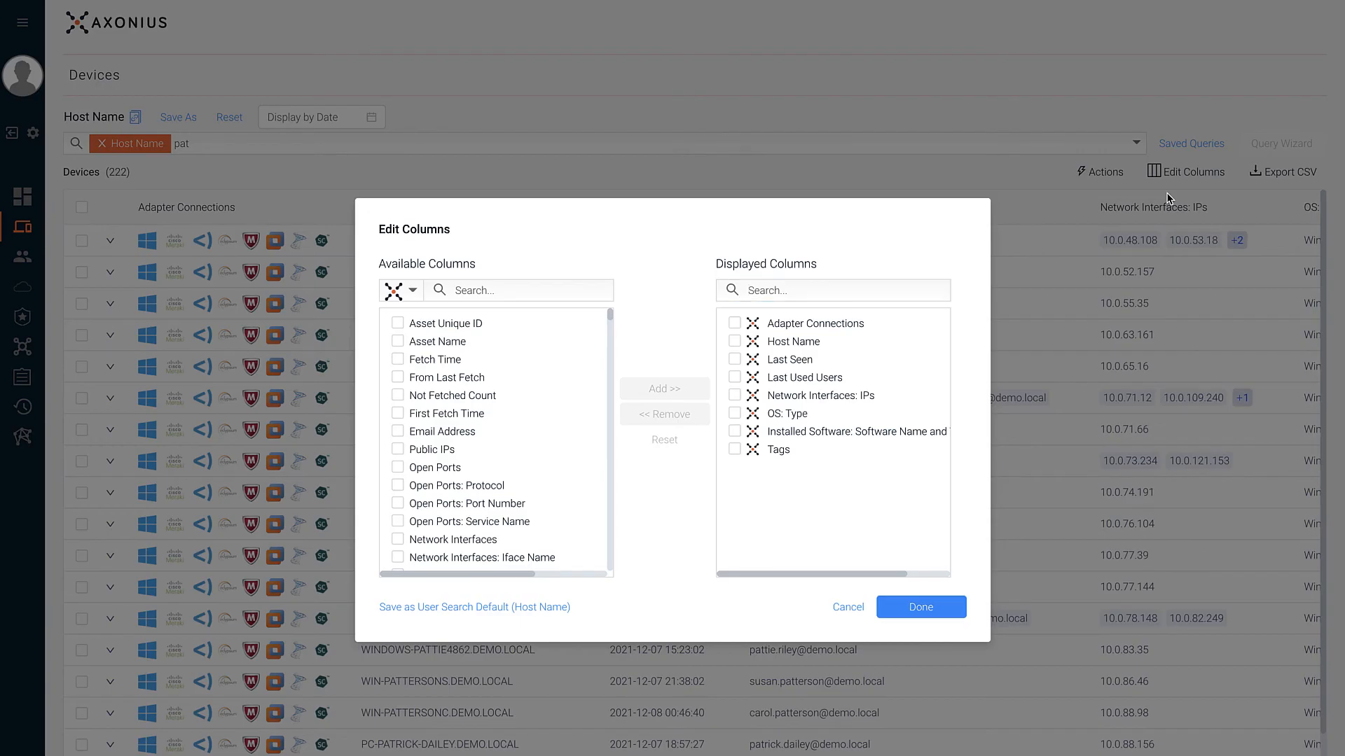
key(Escape)
click(1269, 175)
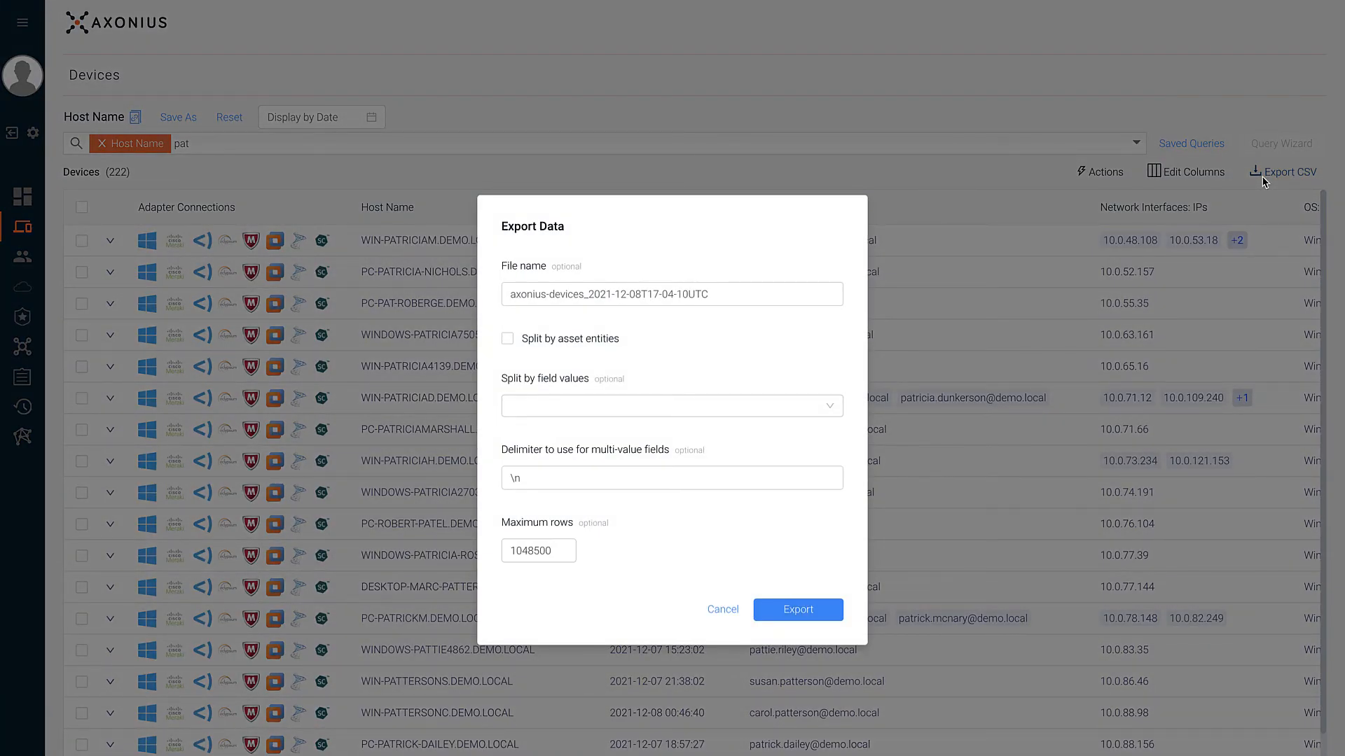
click(510, 552)
double_click(525, 550)
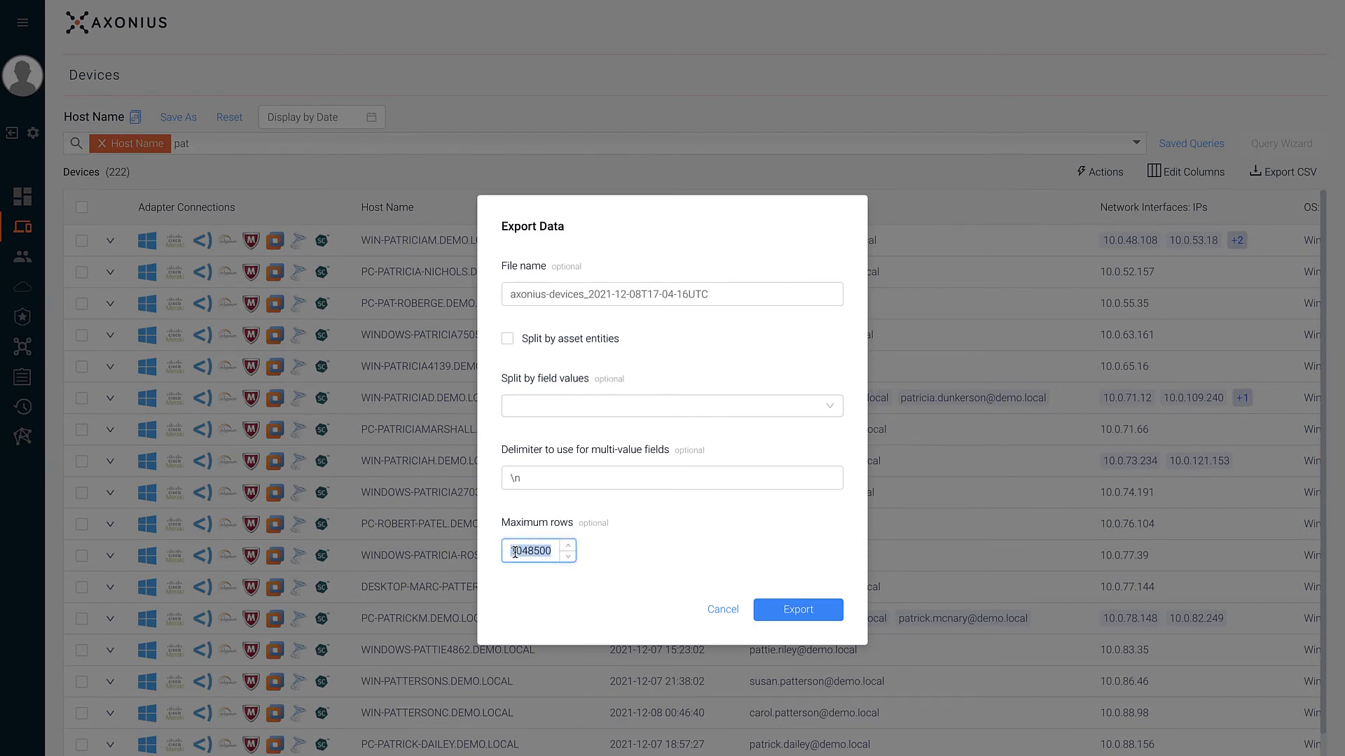
text(1)
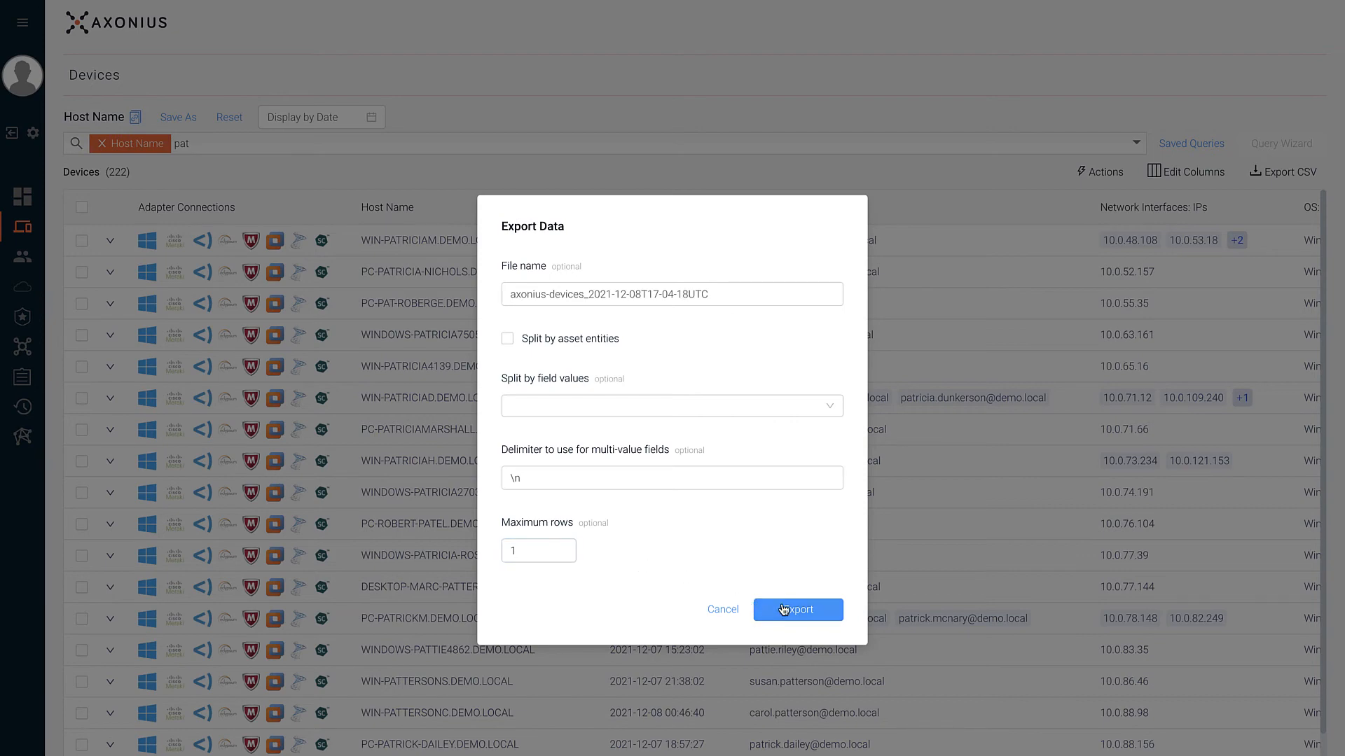
click(783, 608)
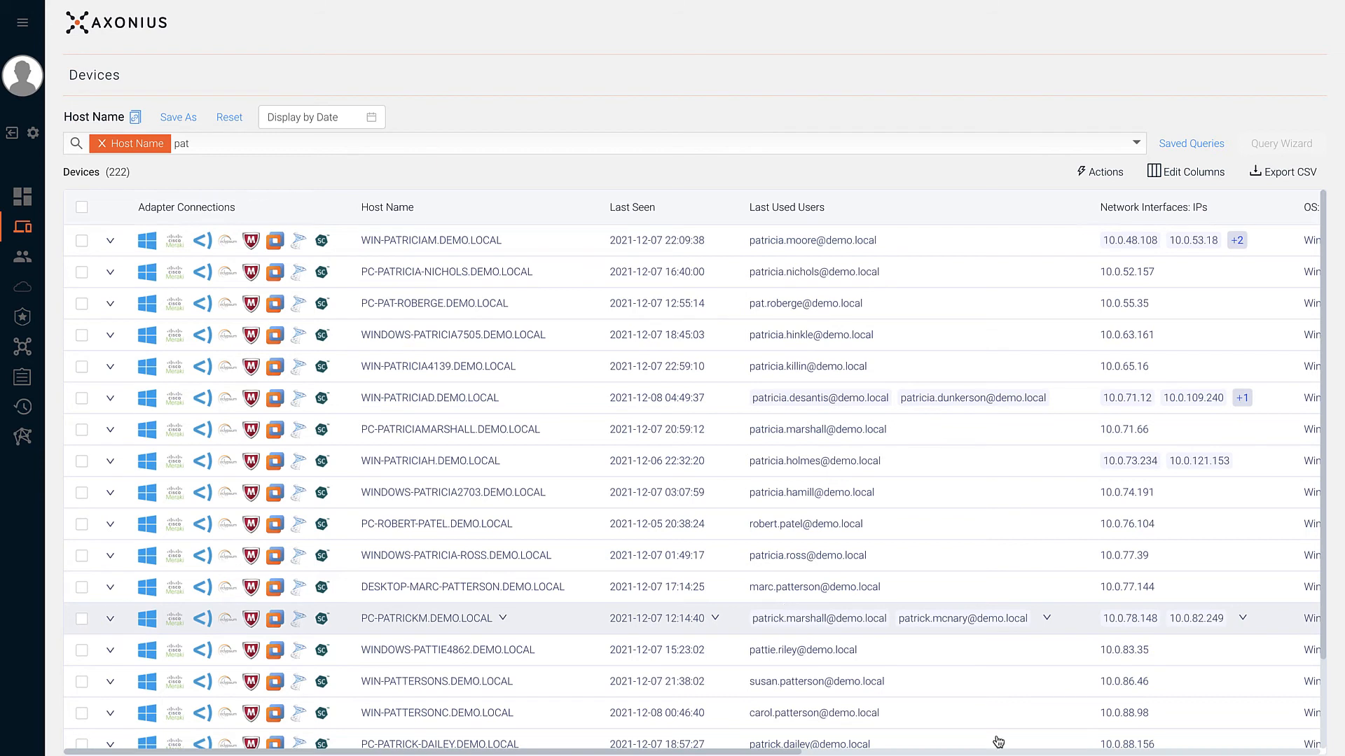
- Select the first two result devices, view the Actions menu's Enforce options, and close it unused
click(81, 240)
click(81, 273)
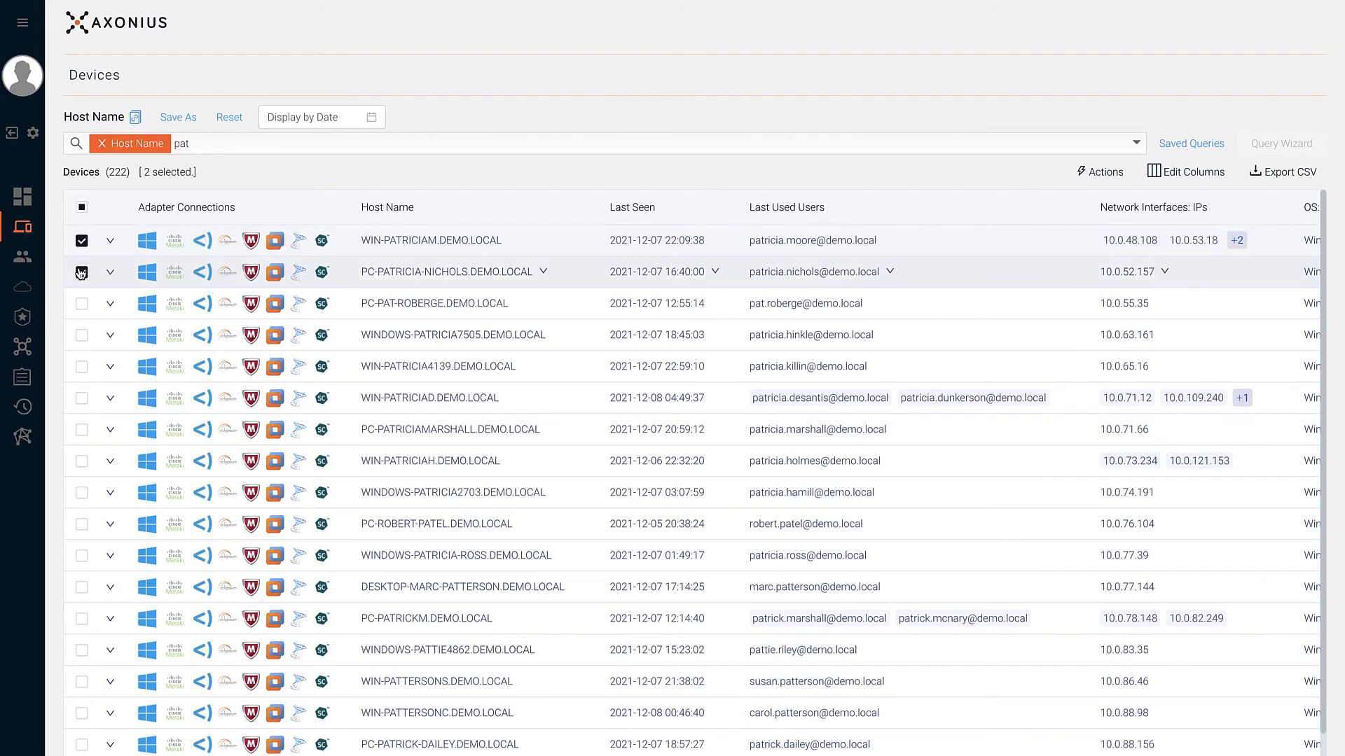
click(1097, 175)
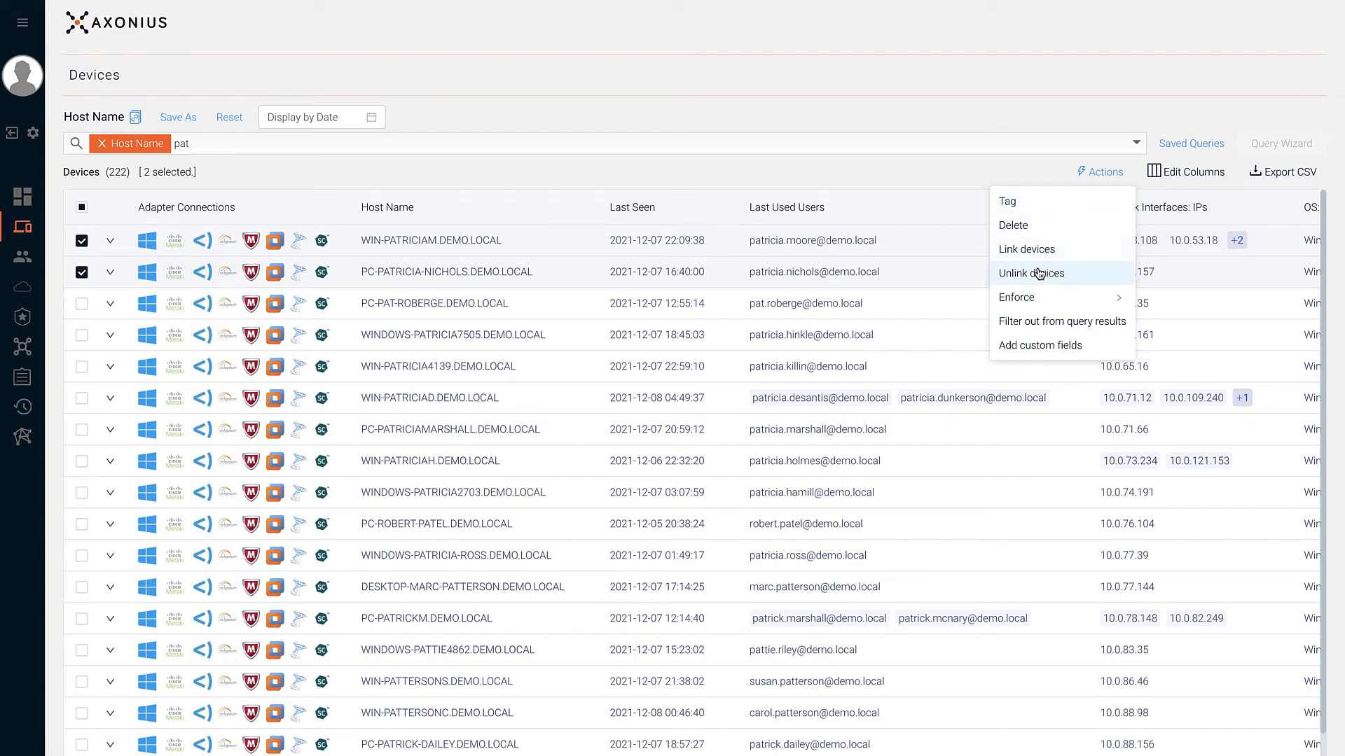
mouse_move(1032, 303)
click(1012, 128)
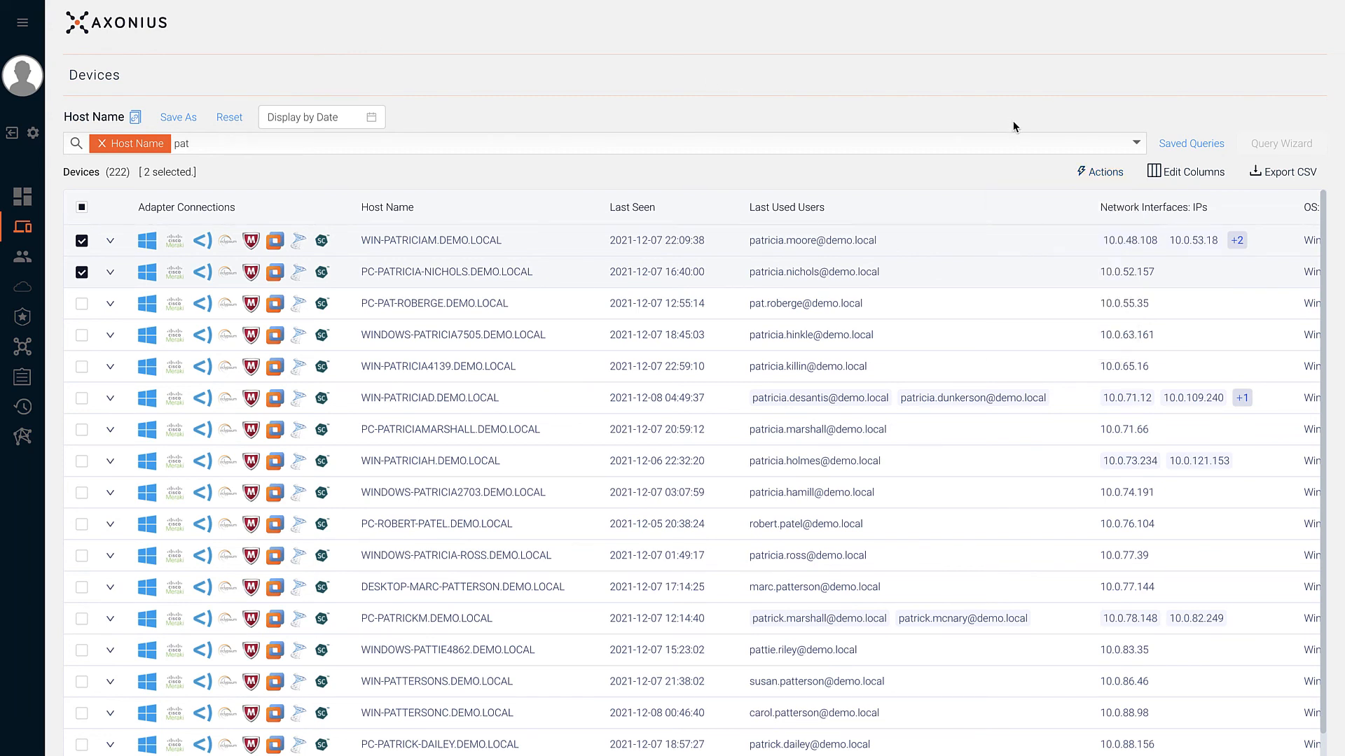
click(1183, 148)
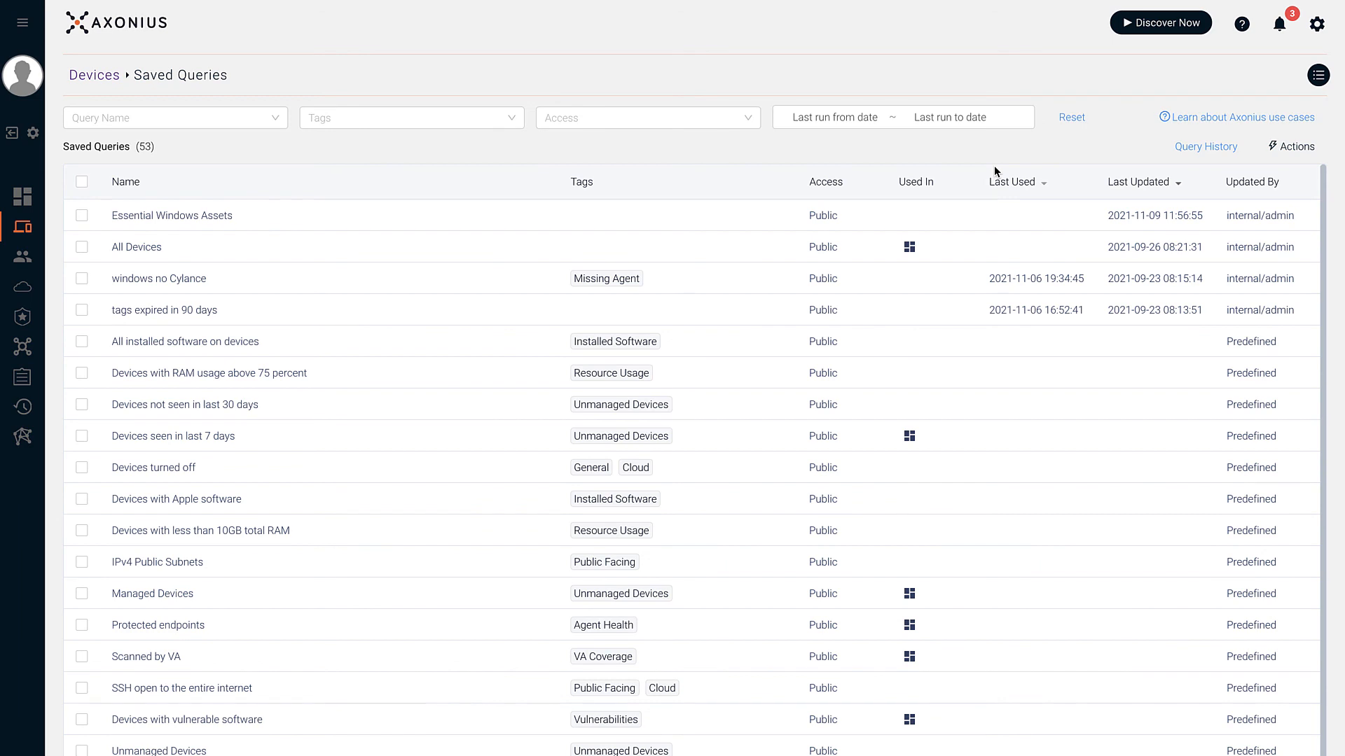
click(246, 117)
click(332, 121)
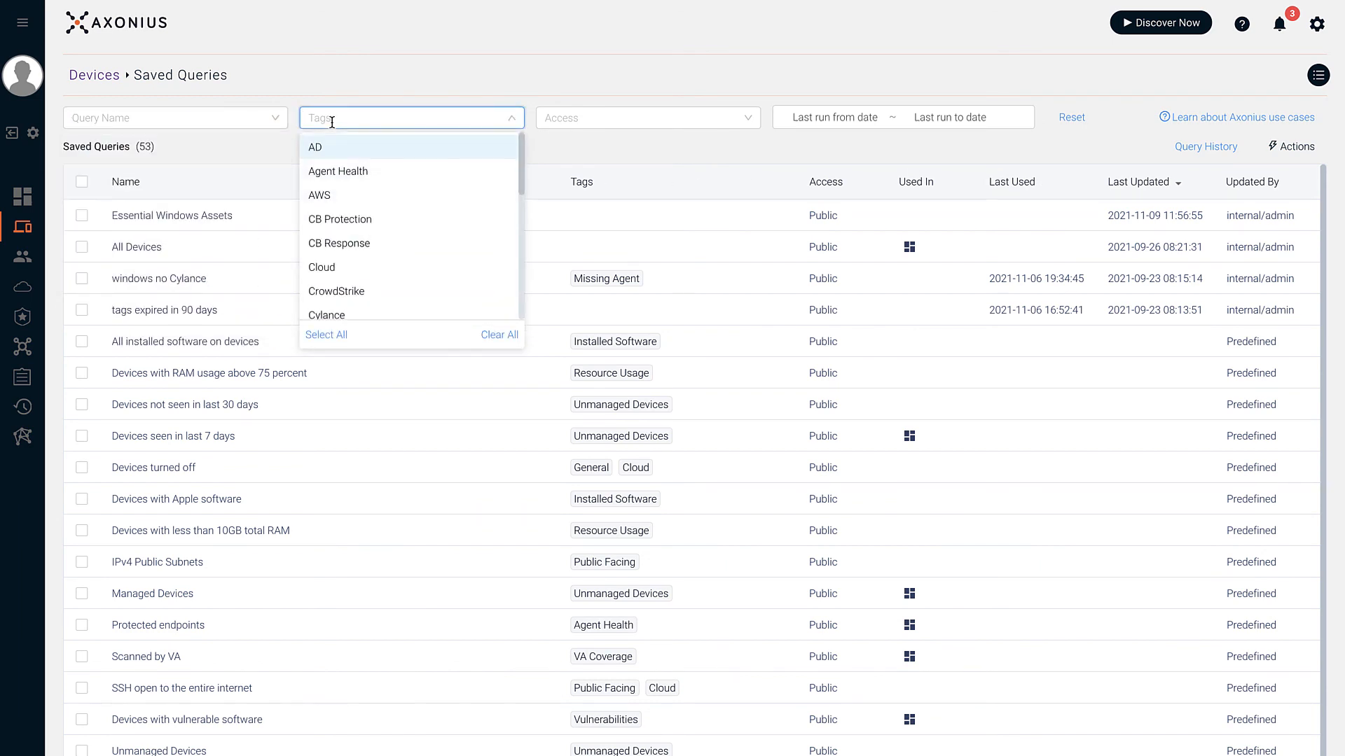
click(584, 123)
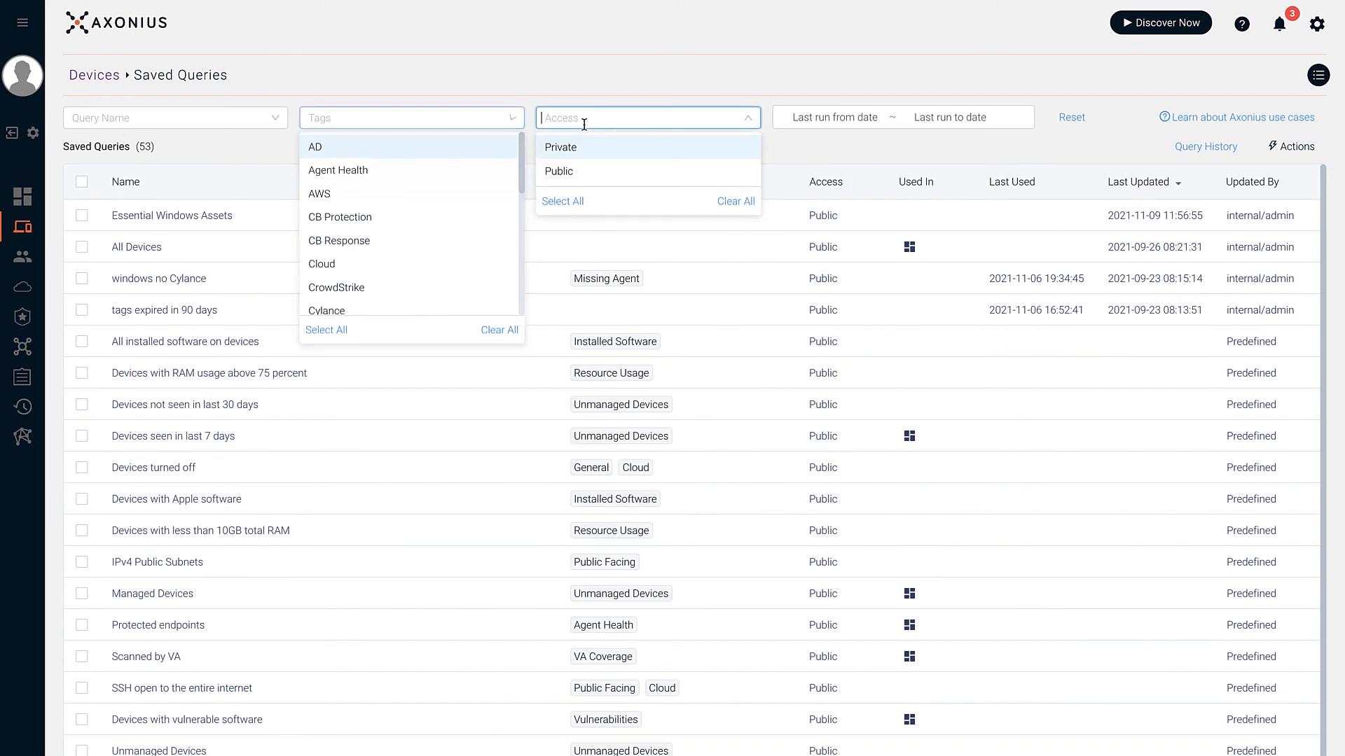
click(808, 125)
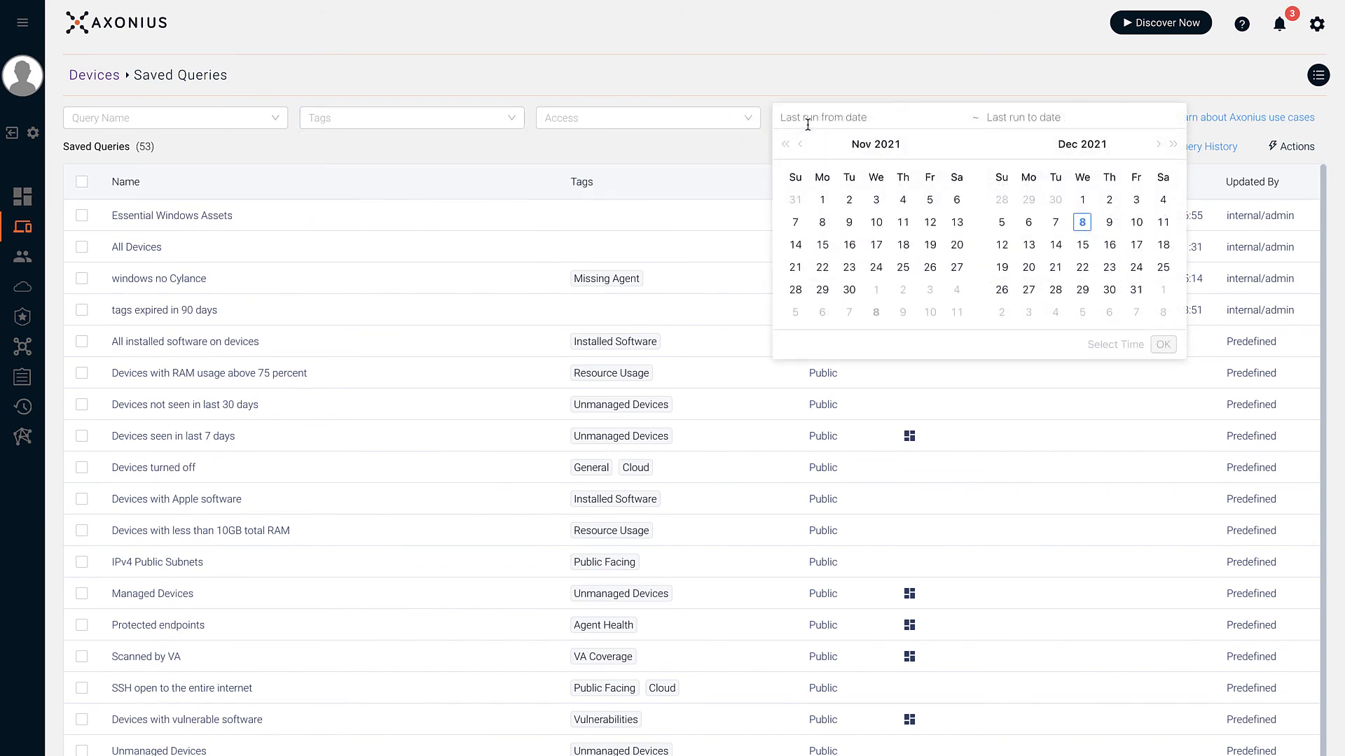
click(806, 76)
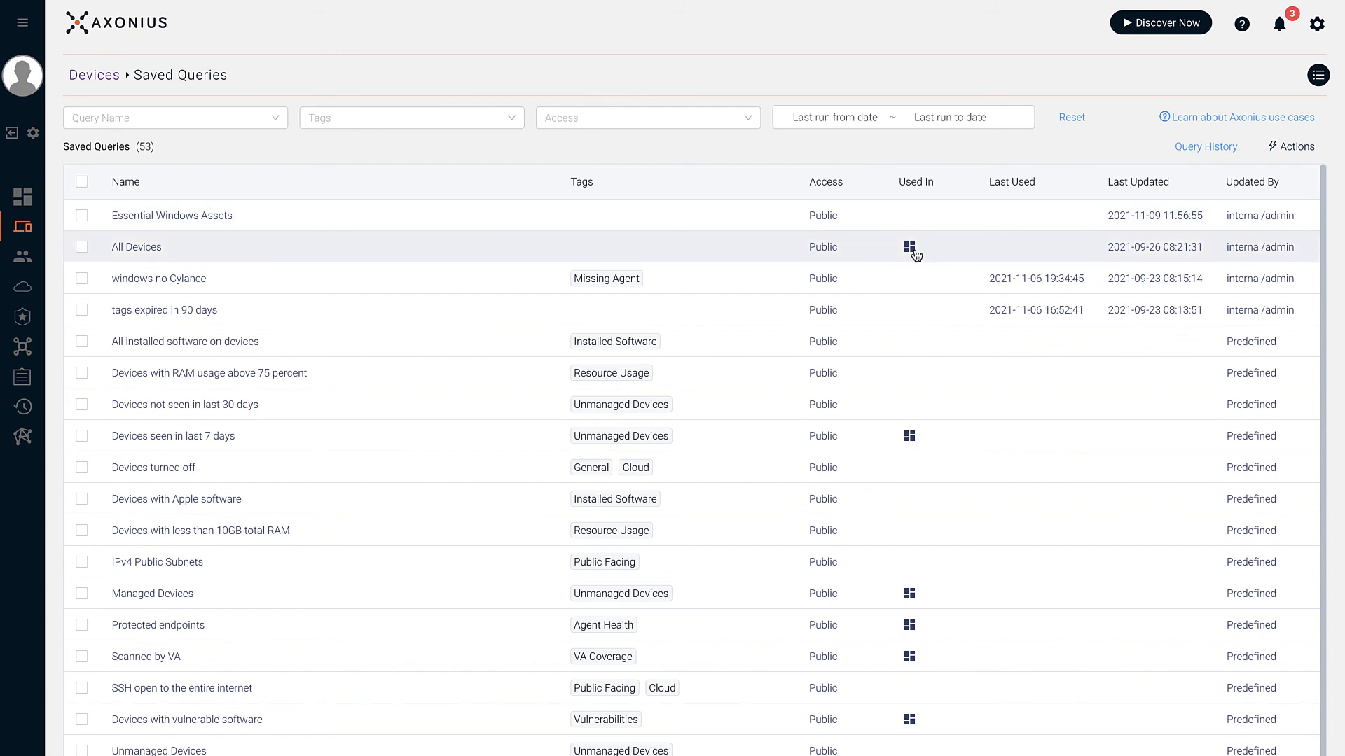
mouse_move(916, 254)
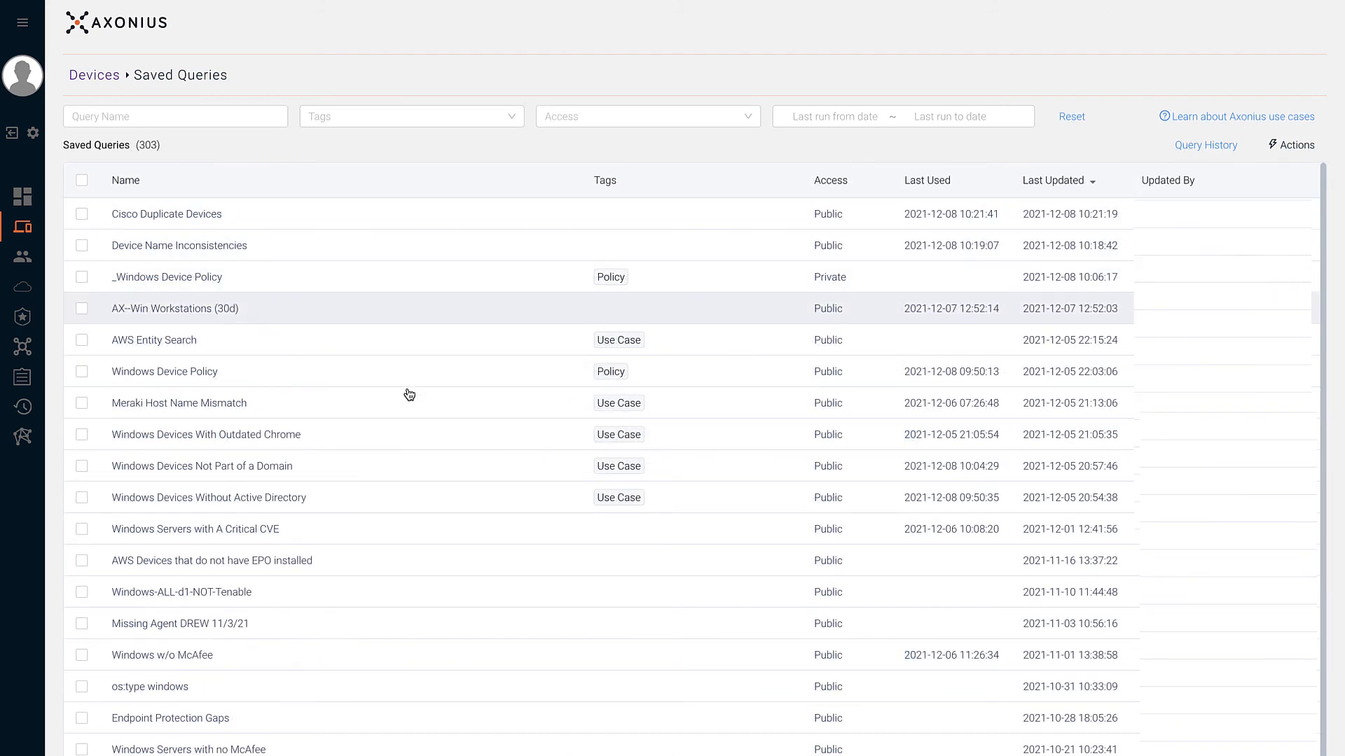
click(376, 500)
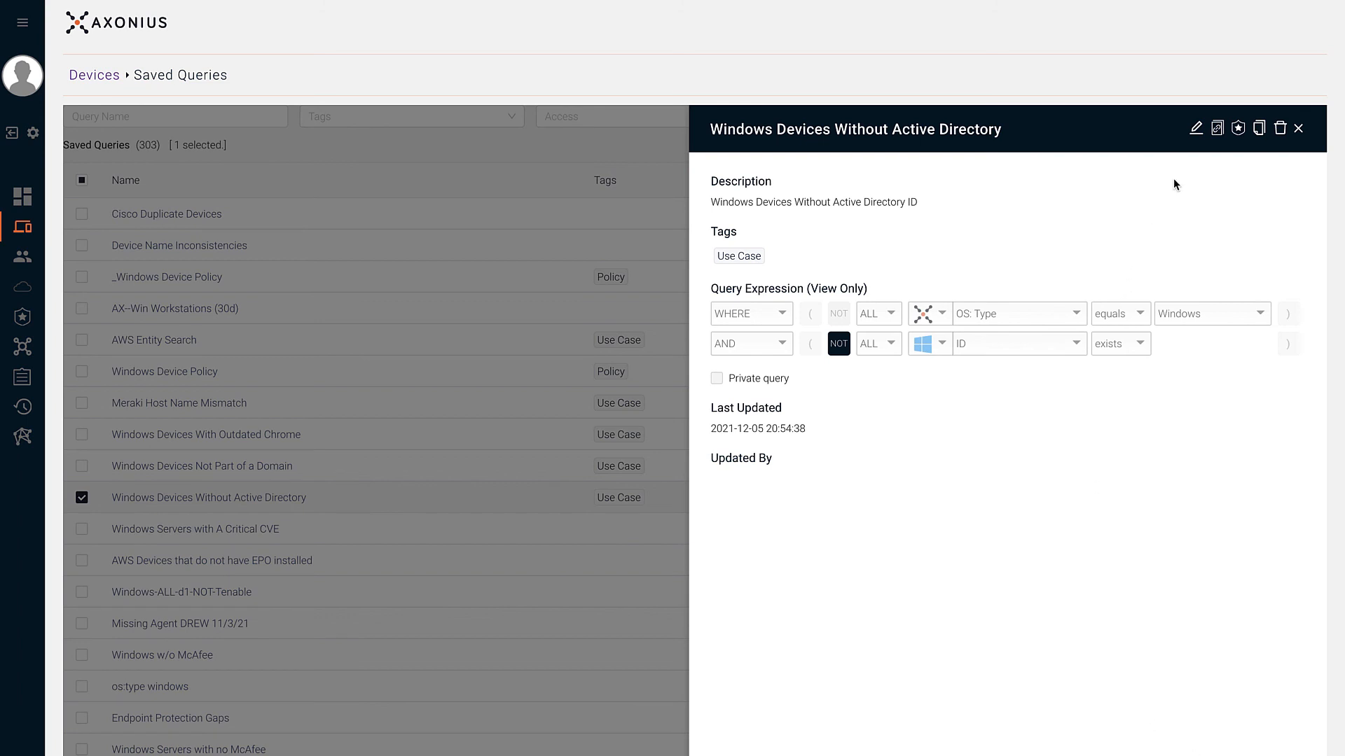
click(1195, 129)
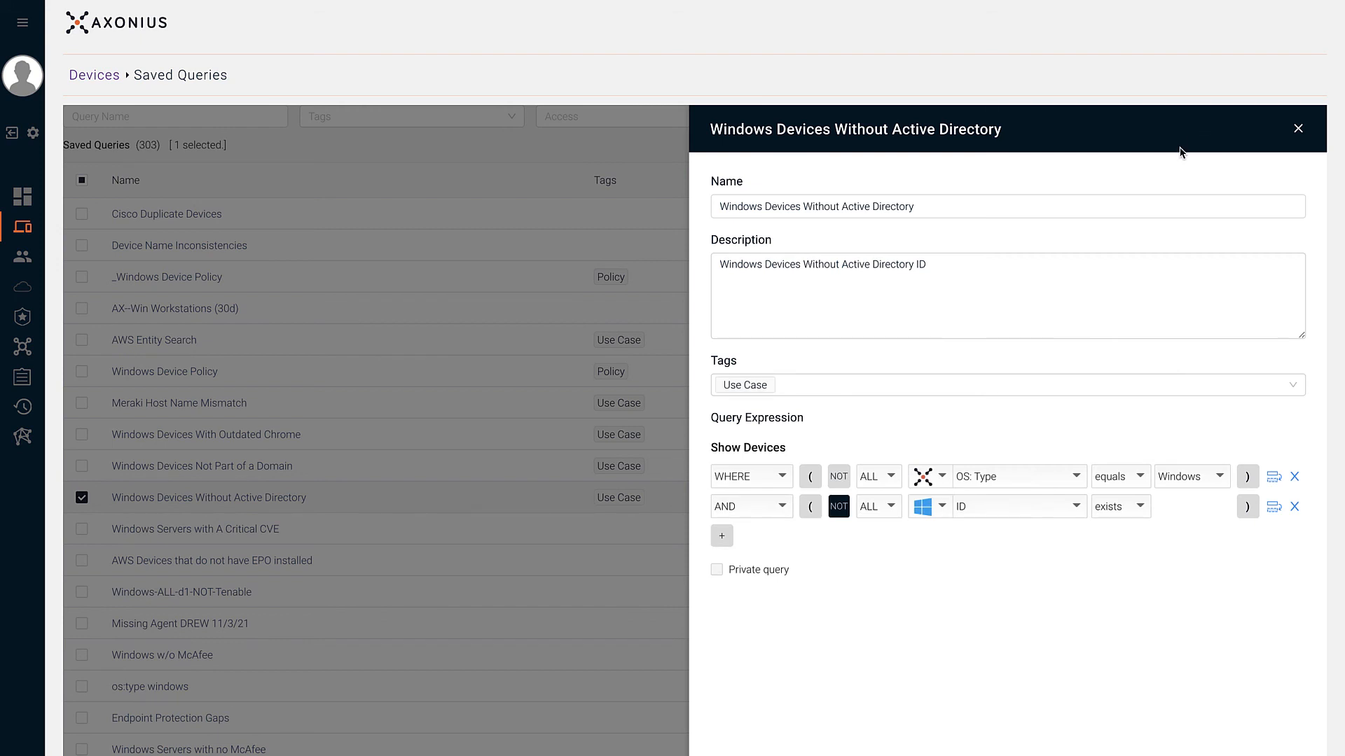
click(976, 385)
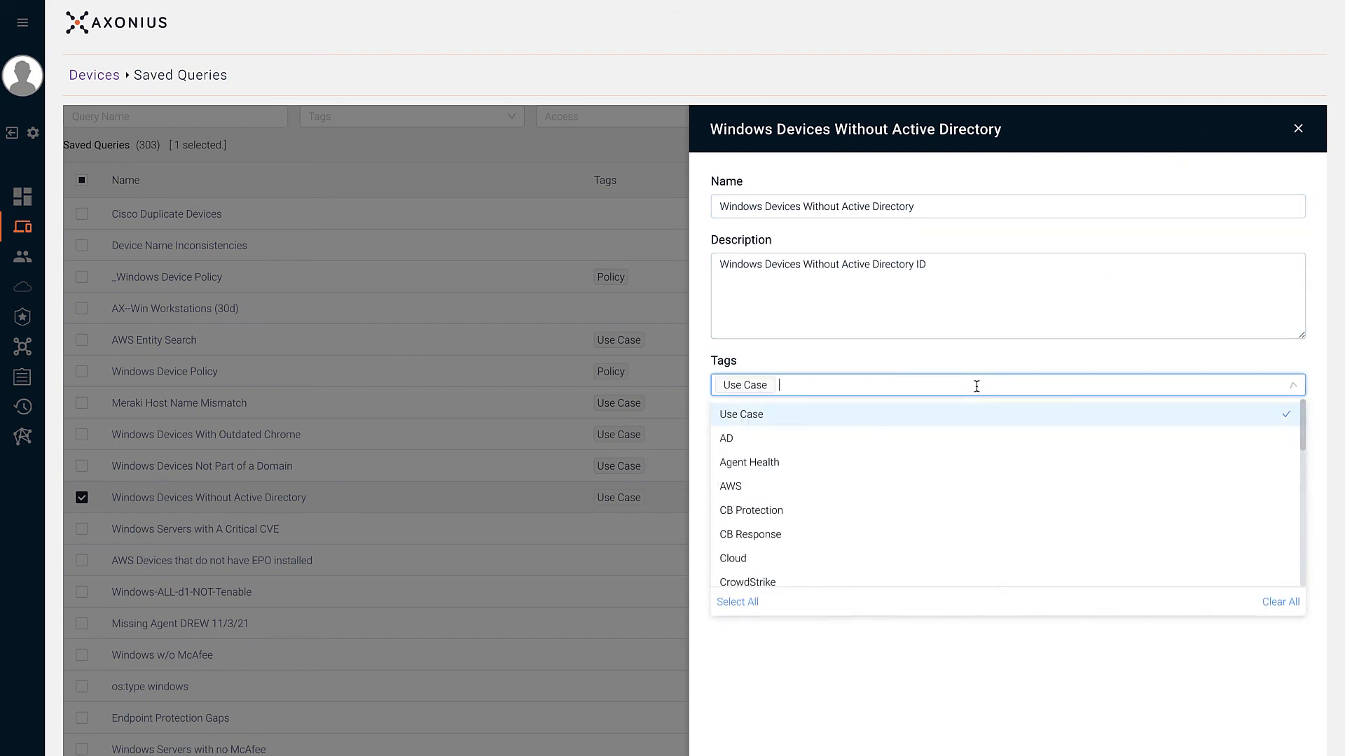
text(poli)
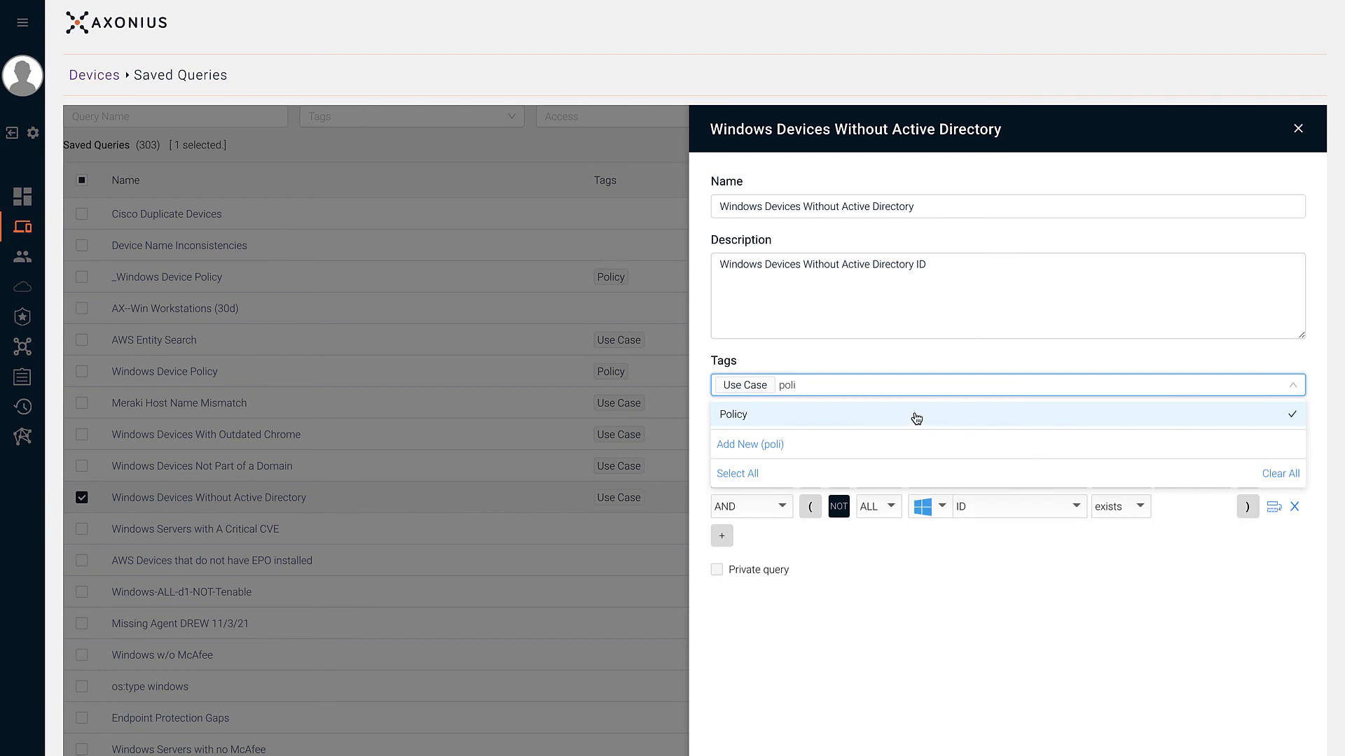
click(915, 415)
click(817, 661)
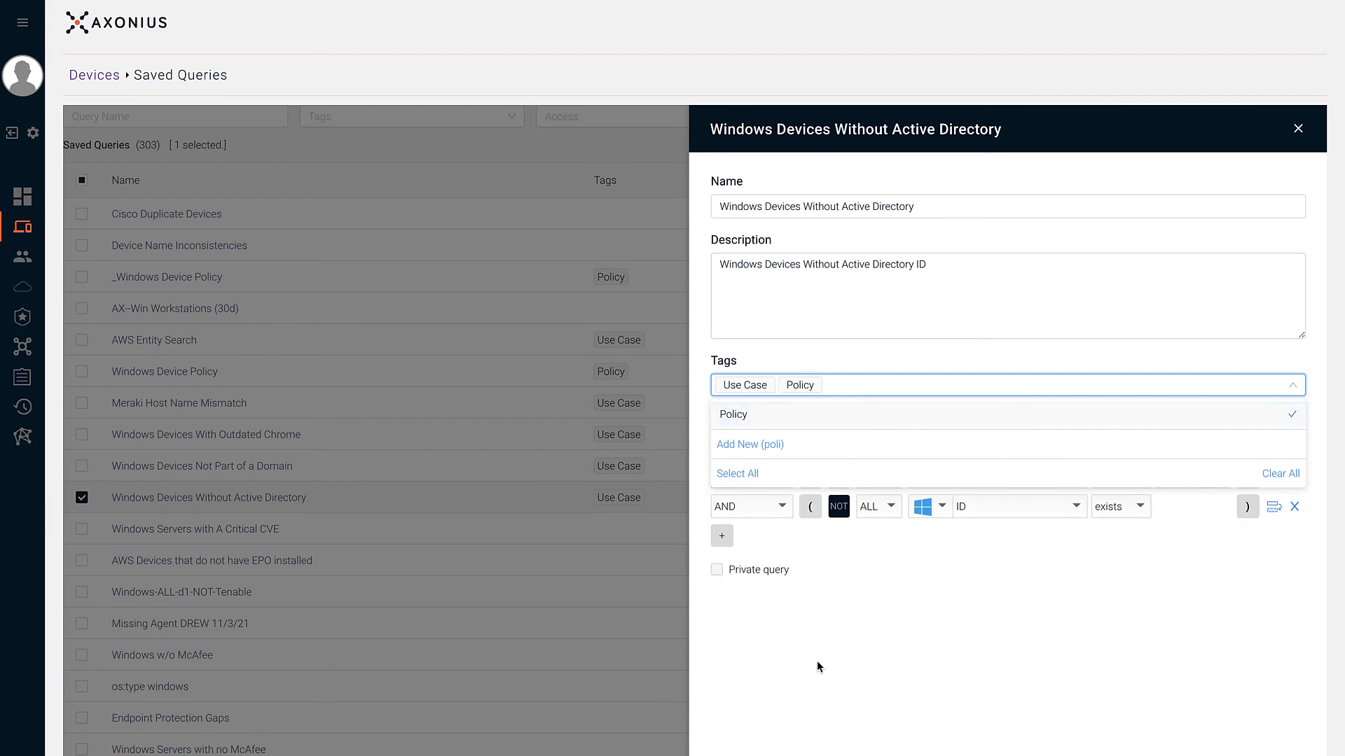
click(722, 538)
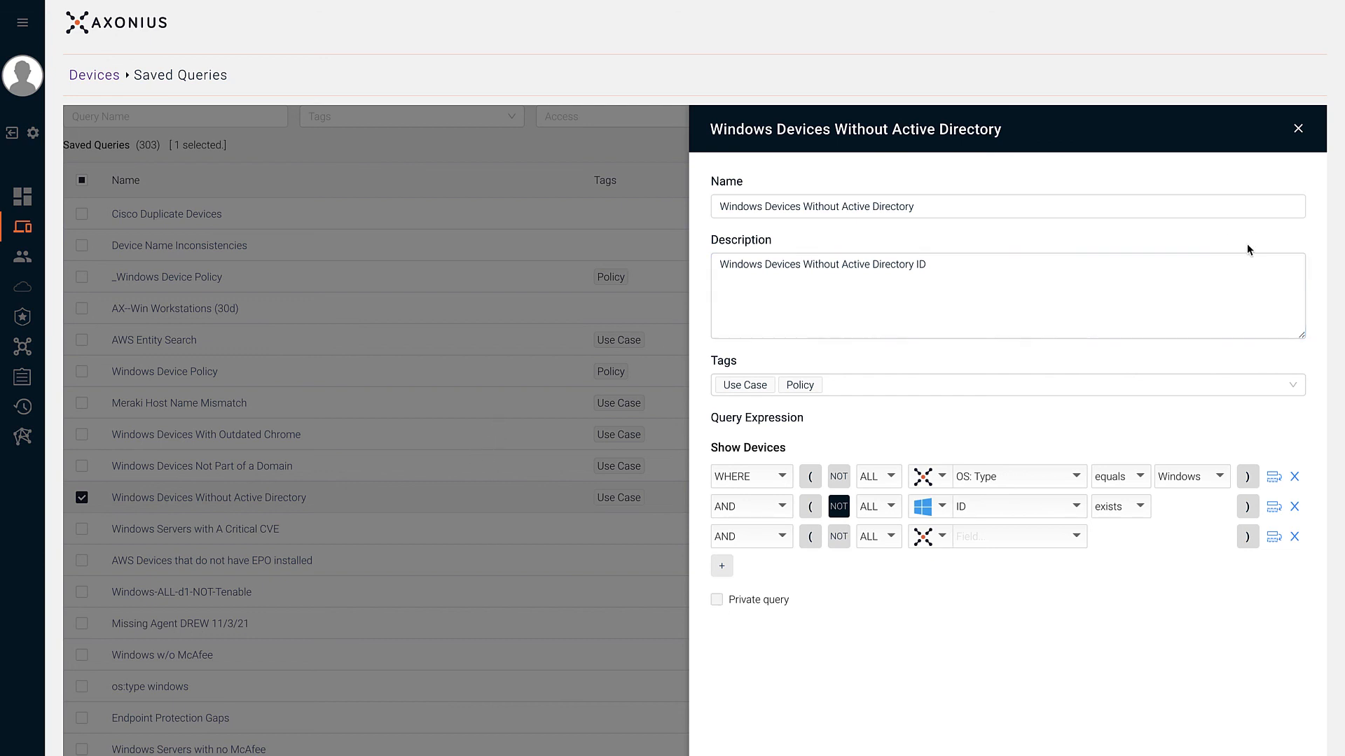
click(1191, 755)
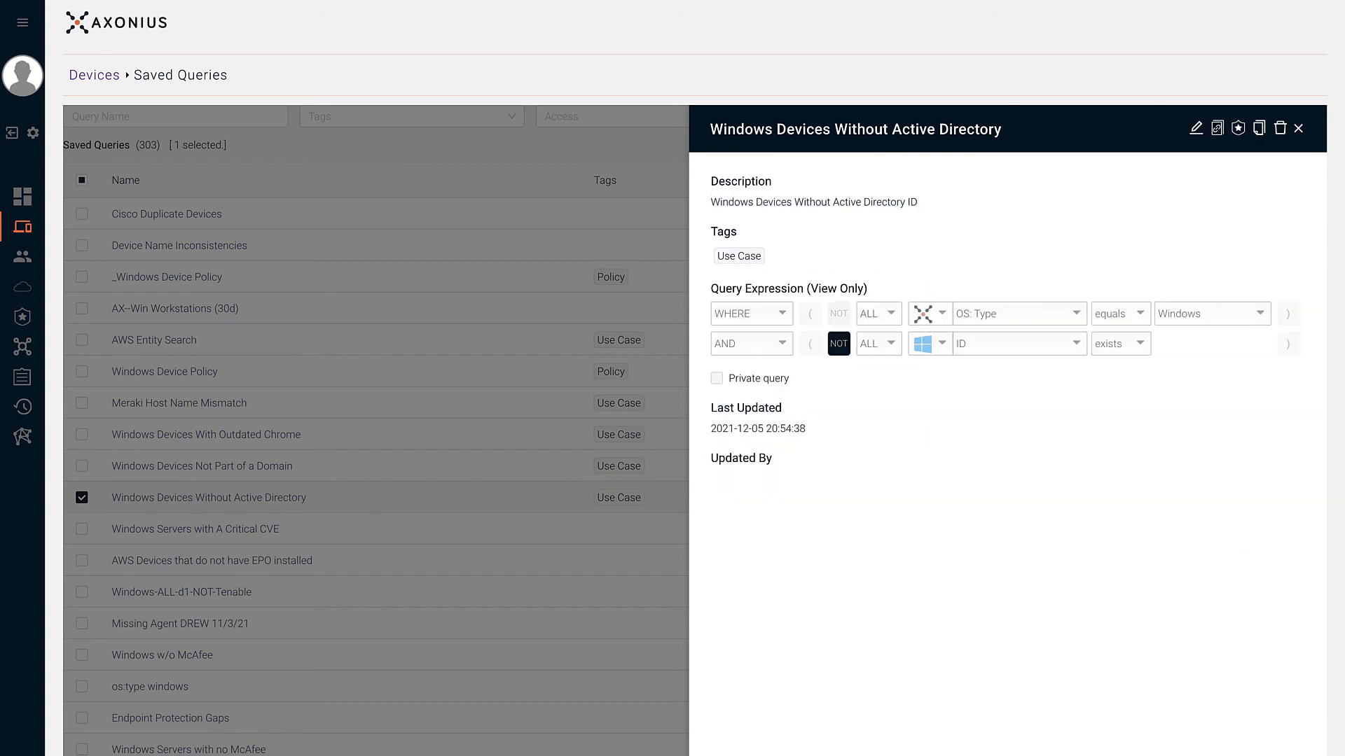
click(540, 477)
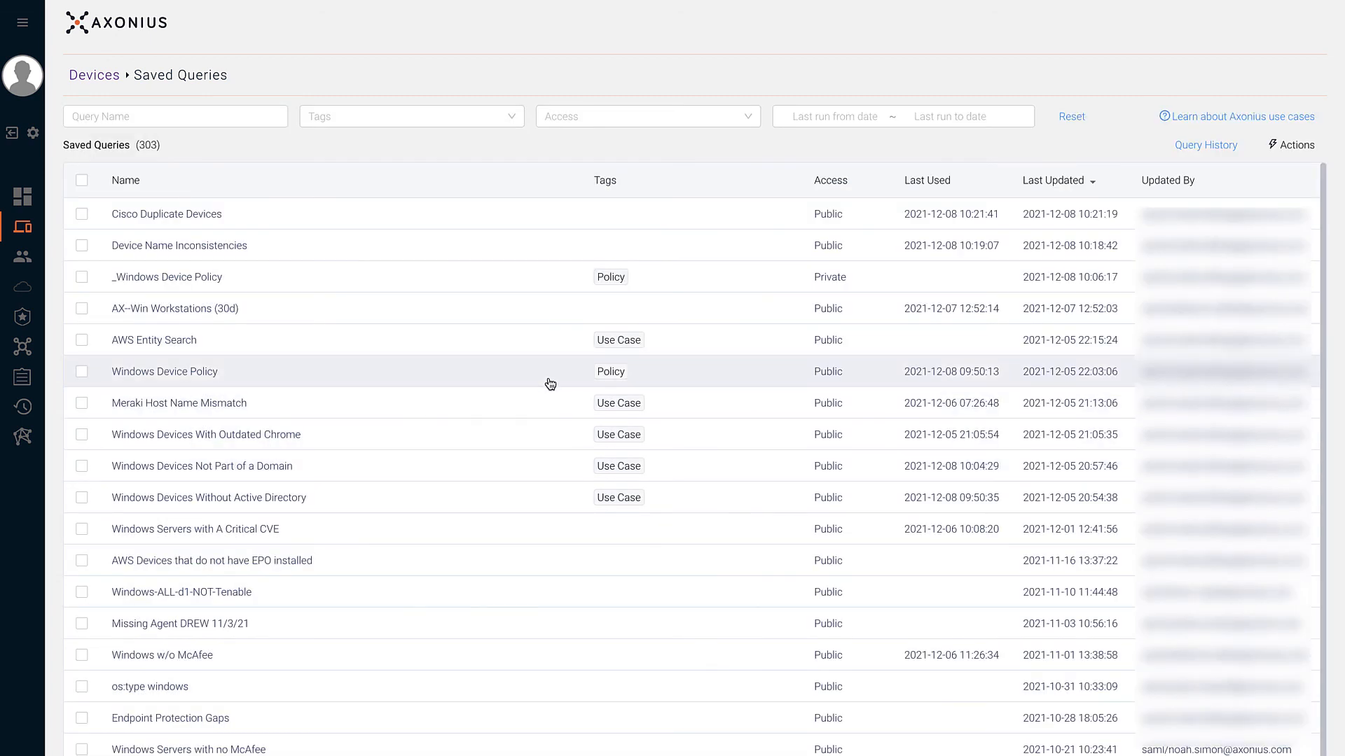
- Set the _Windows Device Policy saved query to public and confirm
click(556, 284)
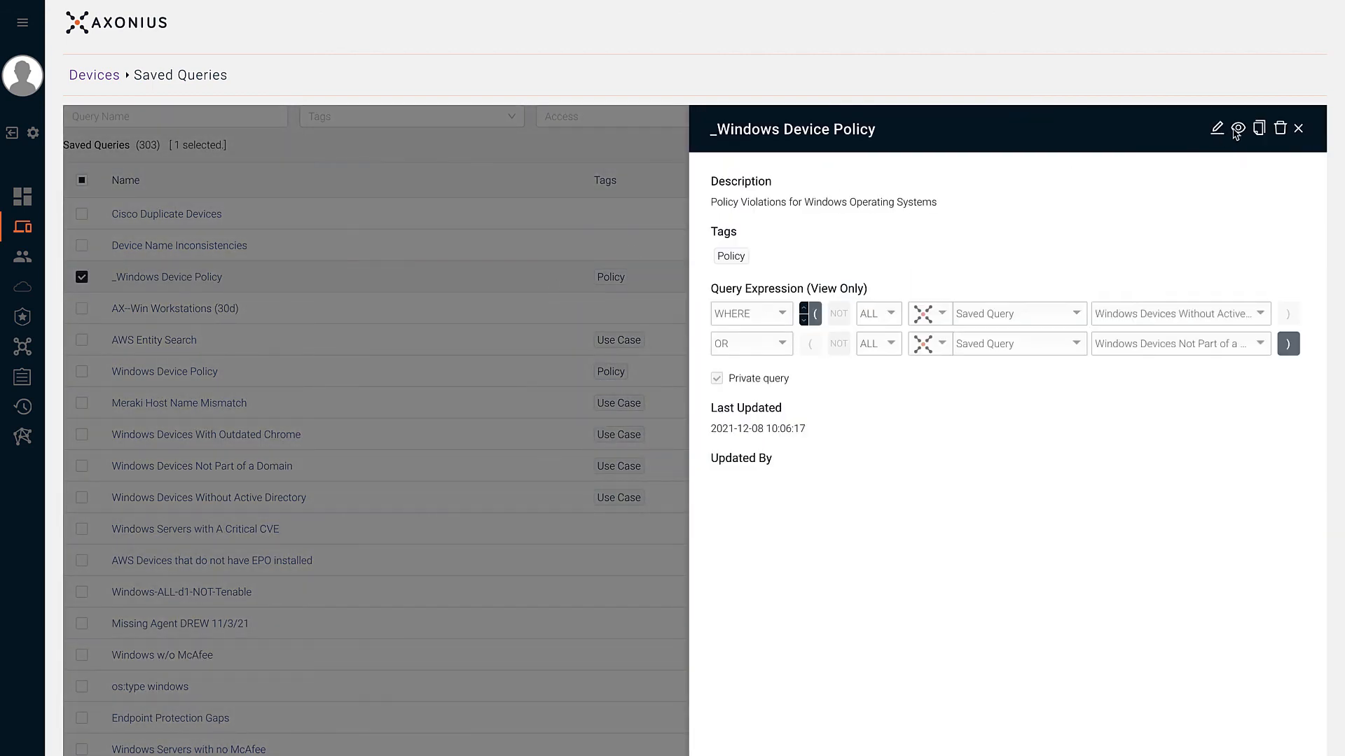
click(1238, 129)
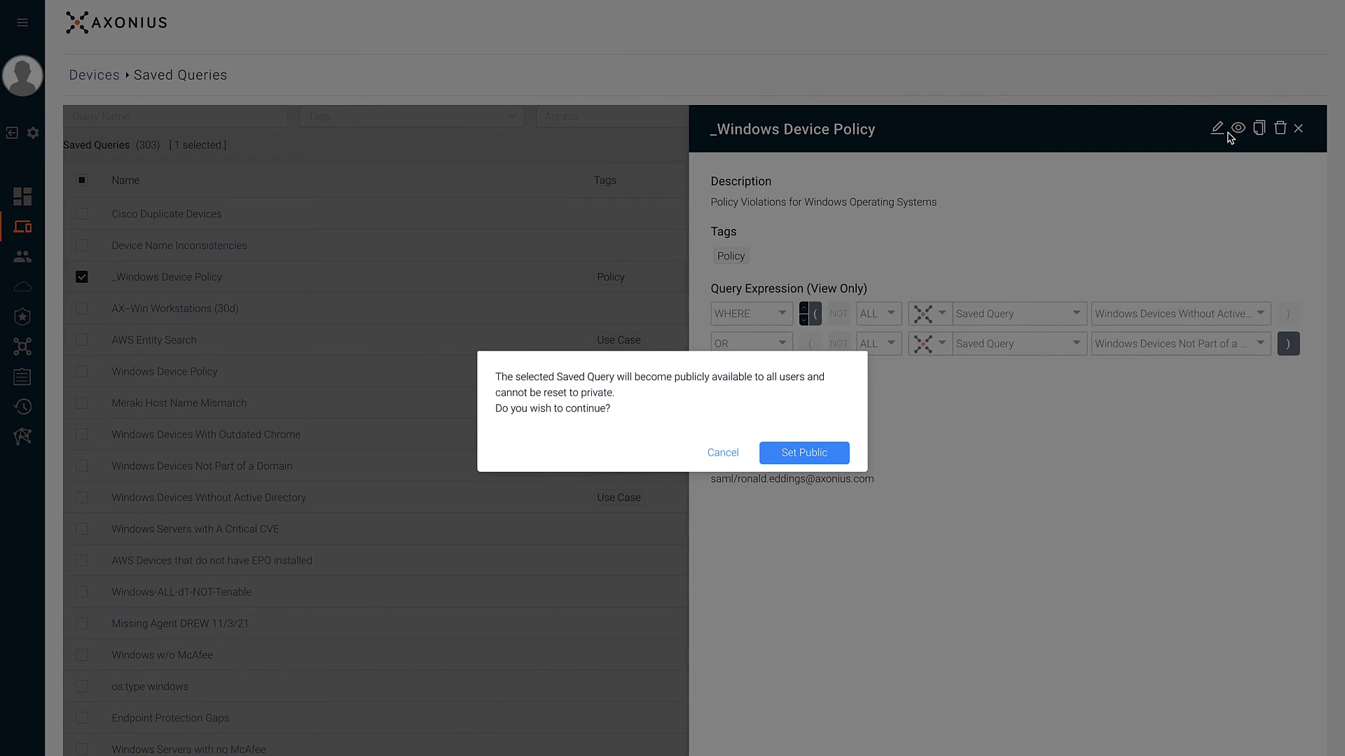
click(816, 459)
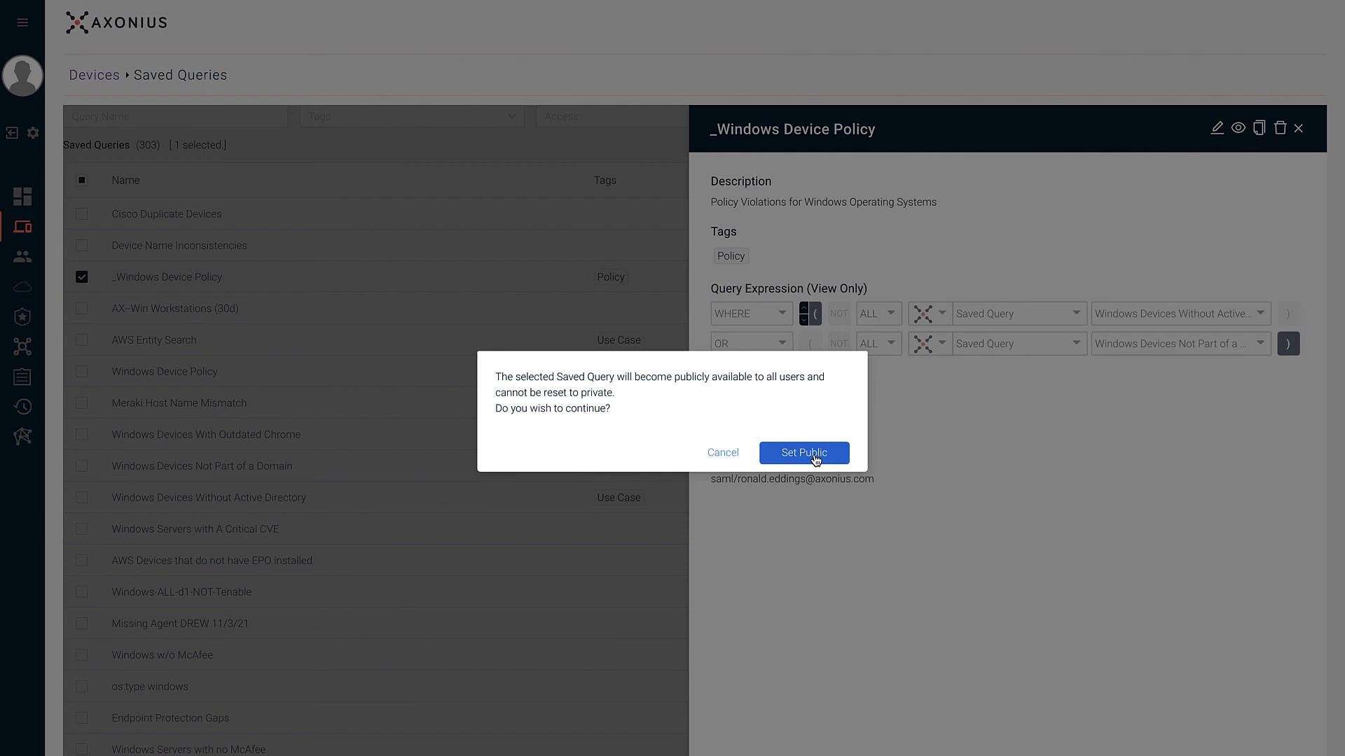
click(813, 455)
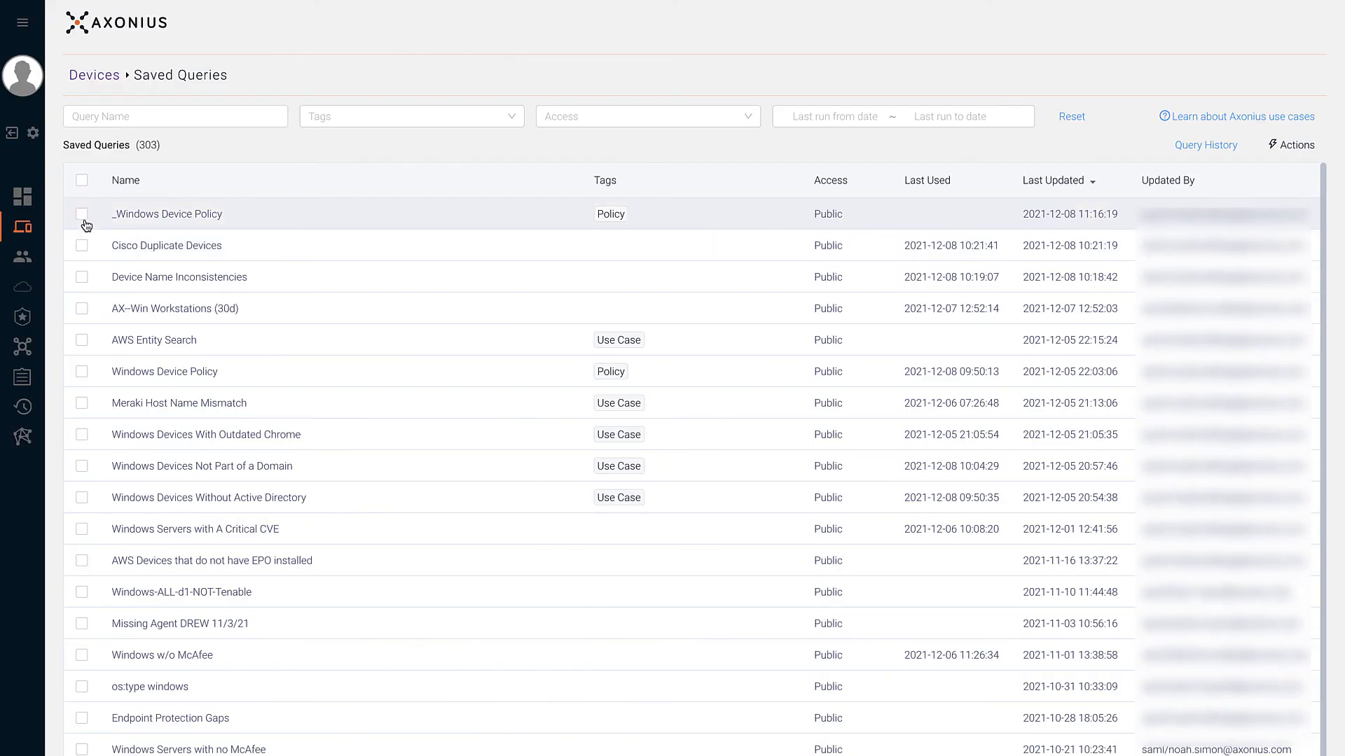
- Select _Windows Device Policy and Cisco Duplicate Devices, view bulk Actions, and close them
click(81, 214)
click(81, 244)
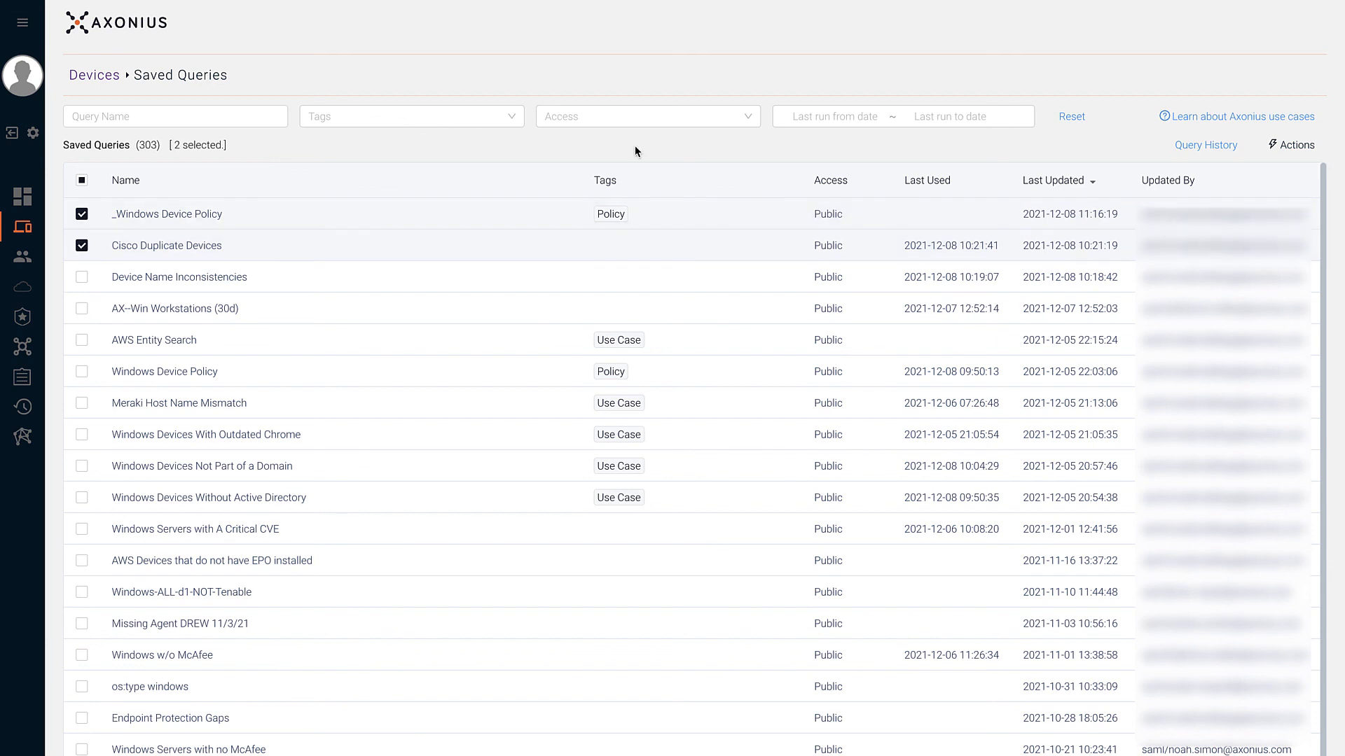
click(1292, 144)
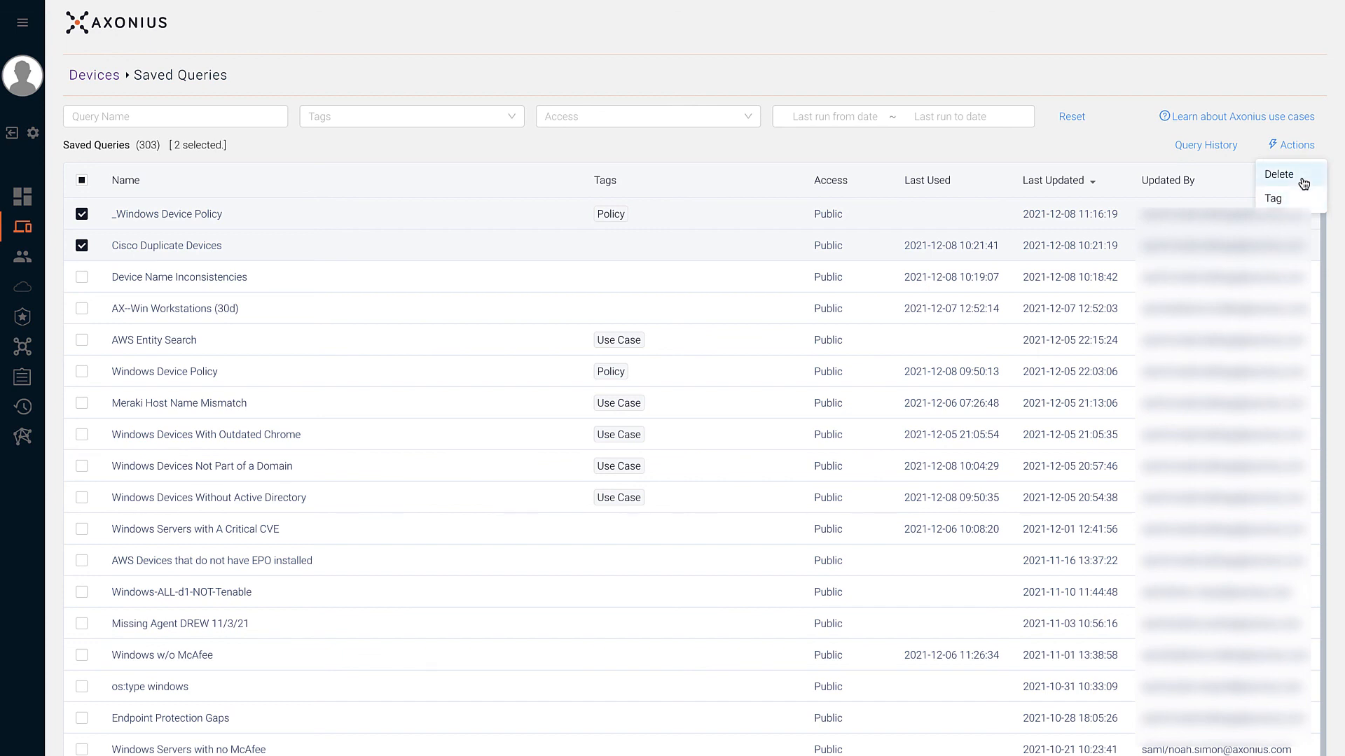
click(1128, 149)
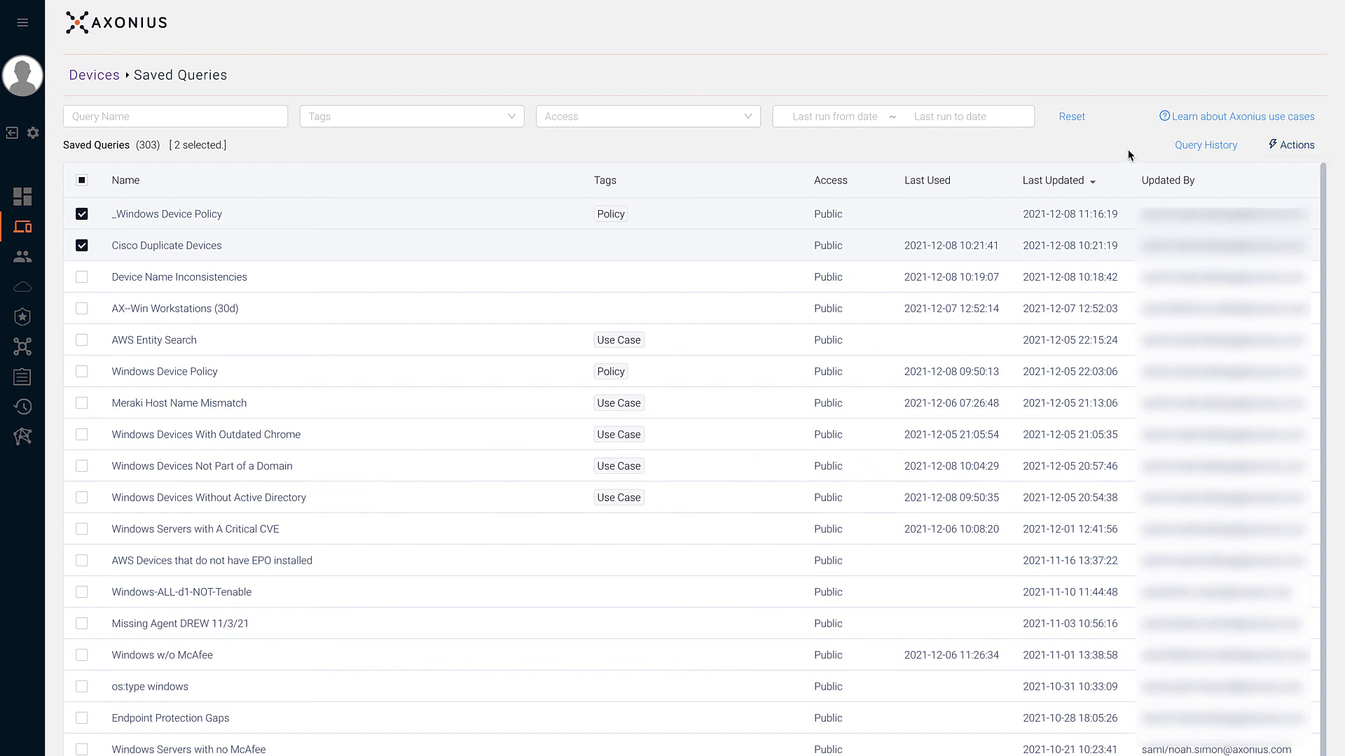
- Open Query History and look over its query name, Run by, Tags and run date filters
click(1204, 152)
click(1205, 151)
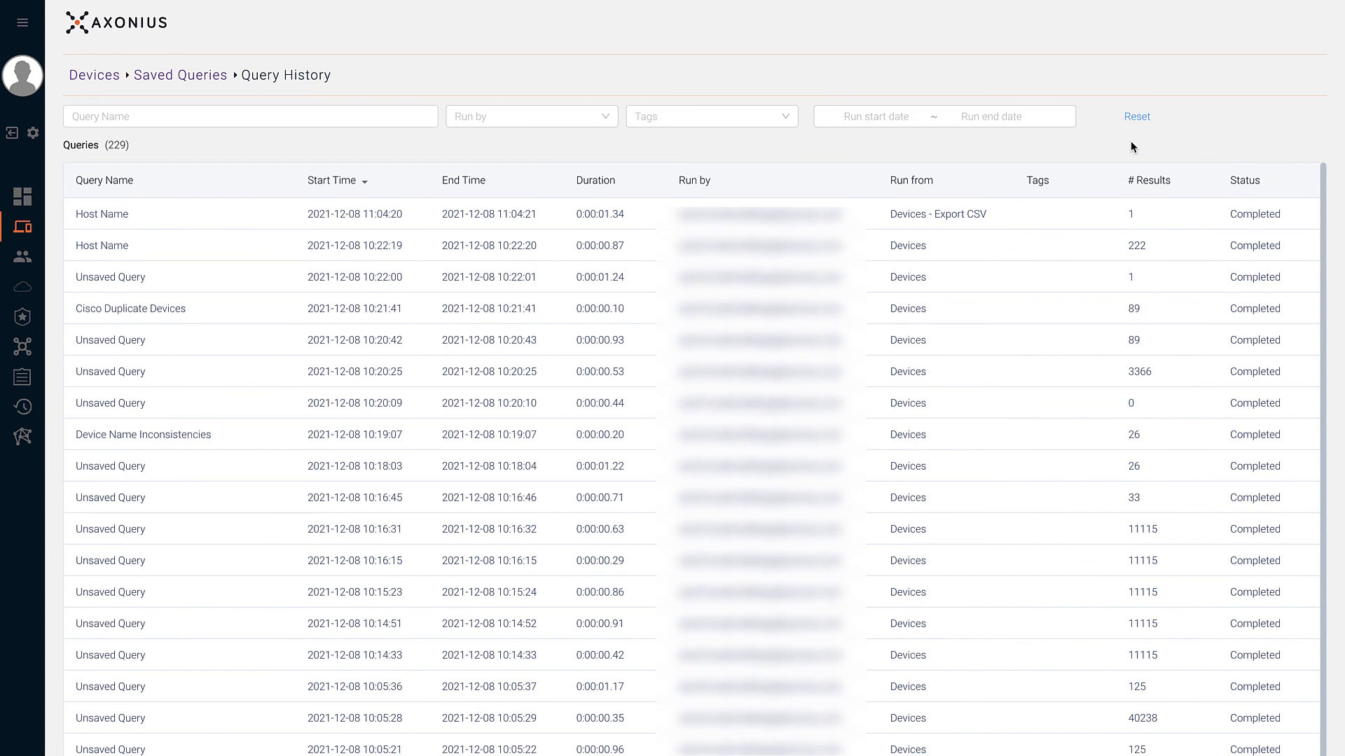
click(425, 115)
click(476, 124)
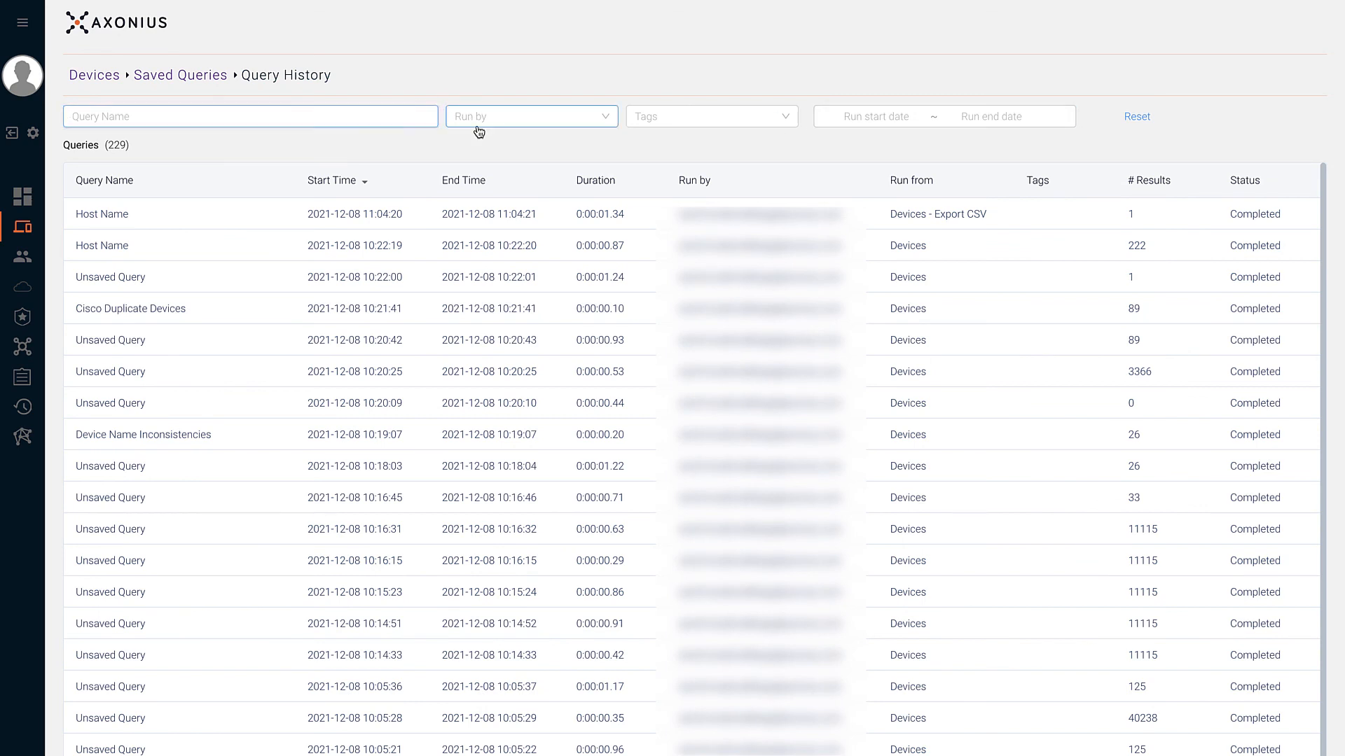
click(655, 120)
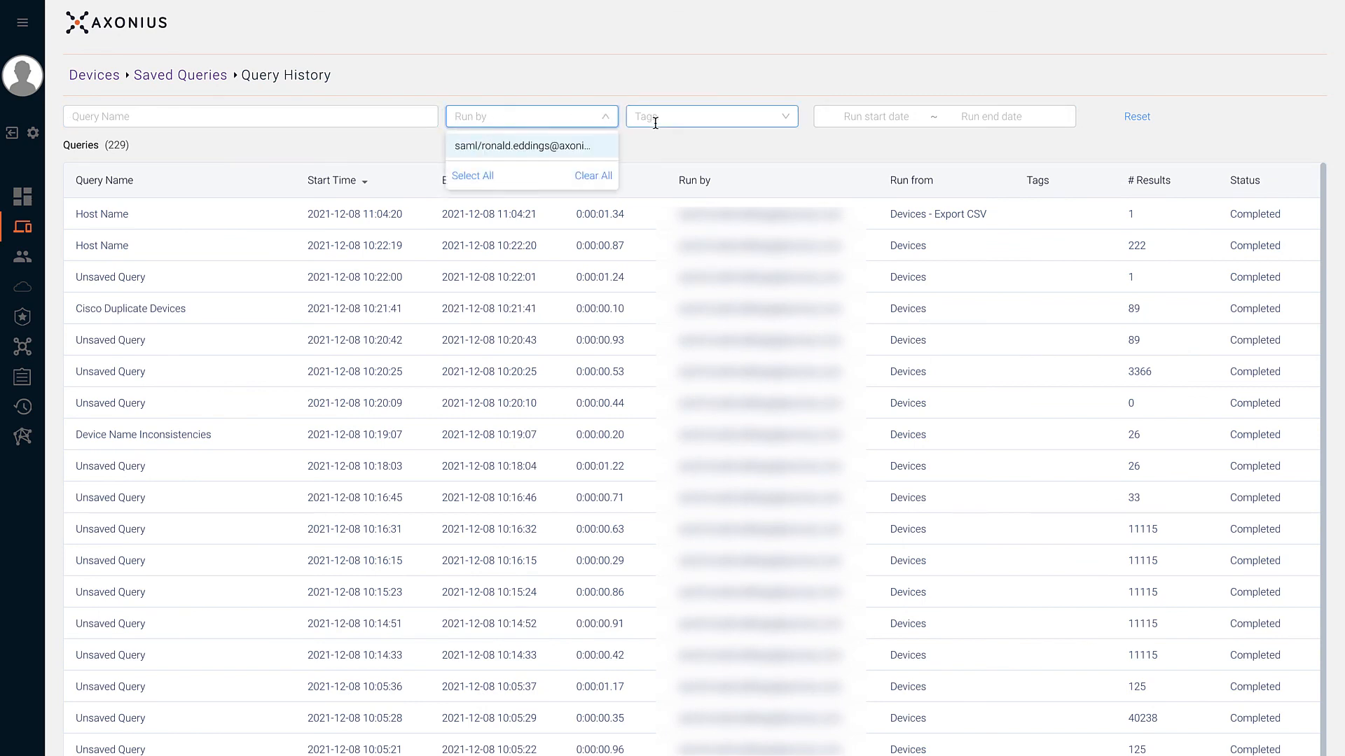
click(848, 114)
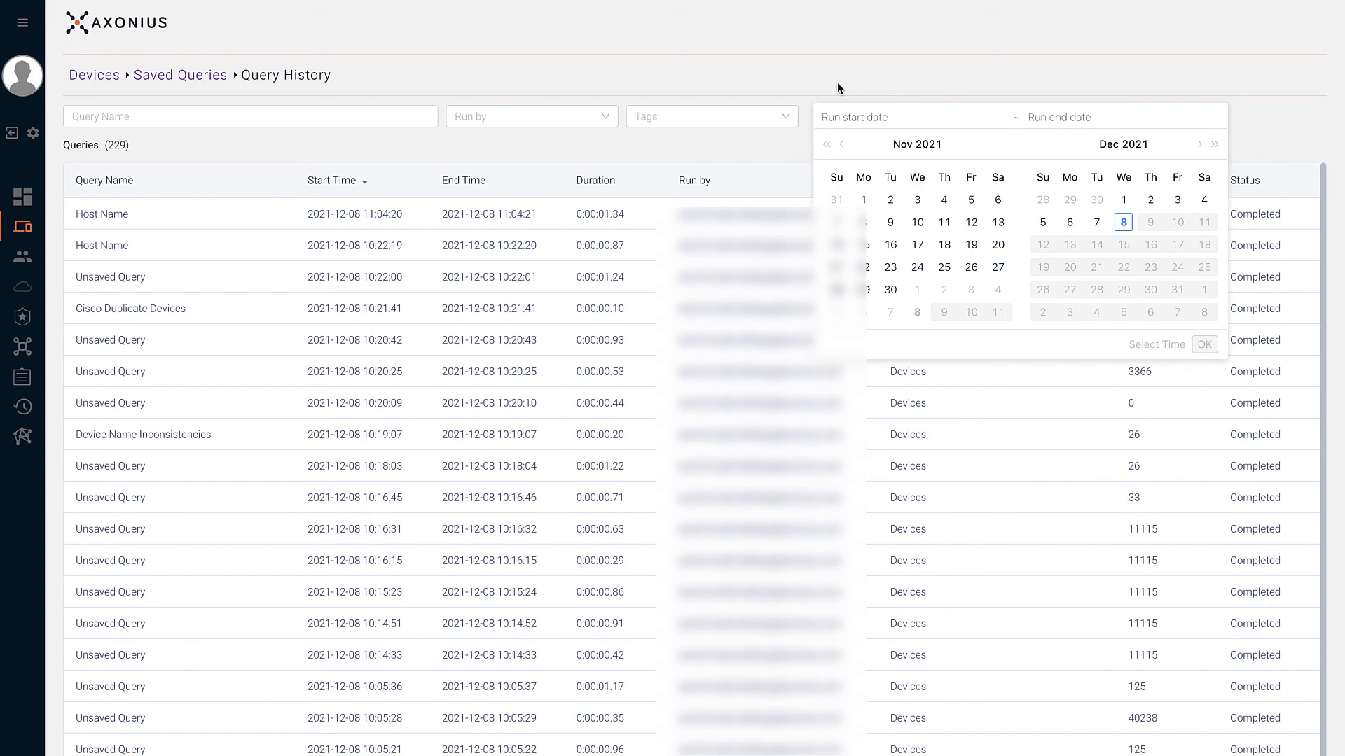
- Rerun the latest Host Name 'pat' query from the history to load its 222 devices
click(838, 82)
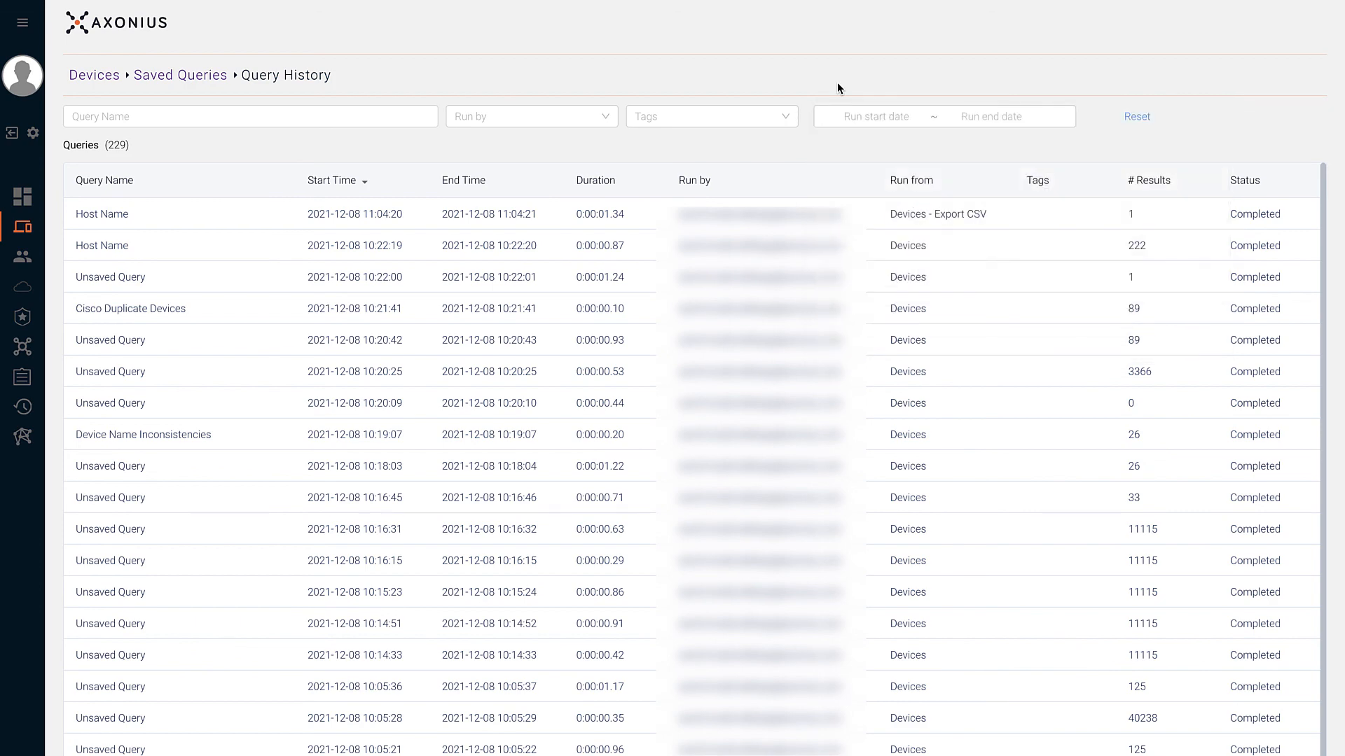
click(585, 223)
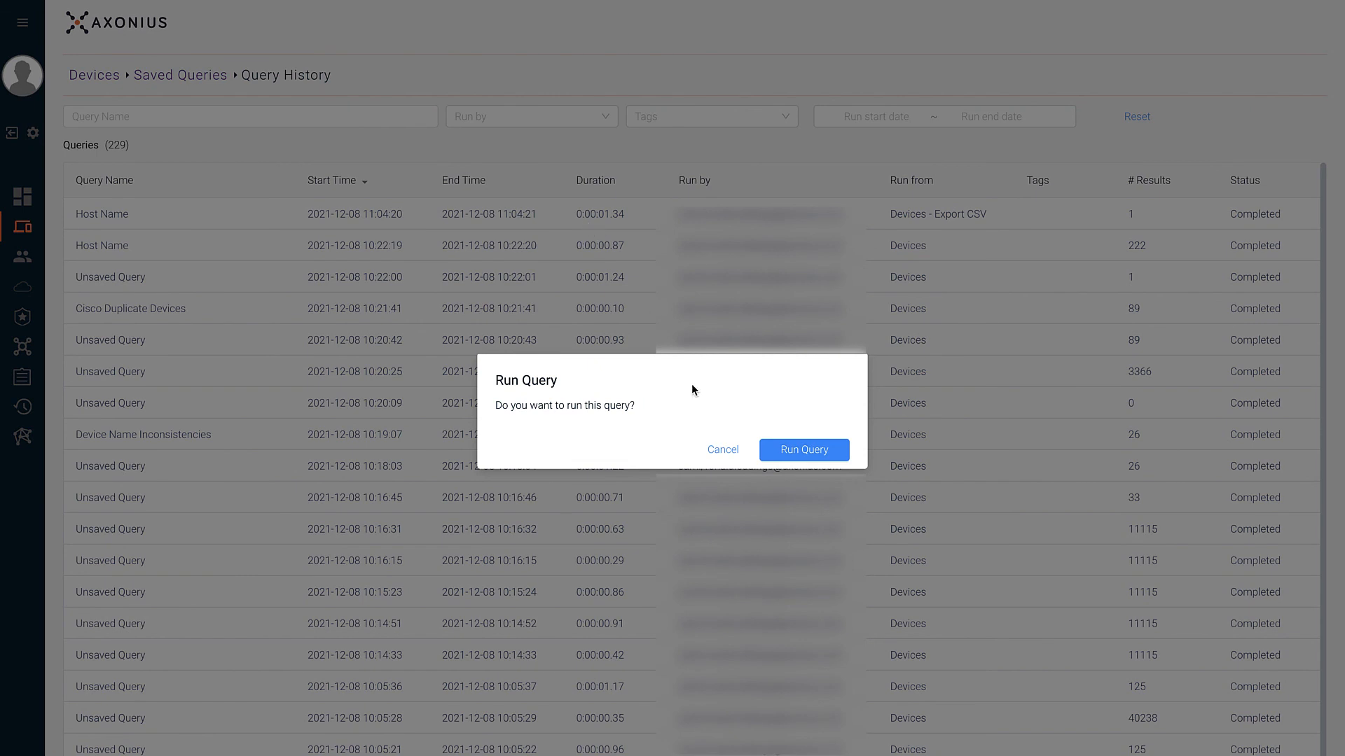
click(796, 451)
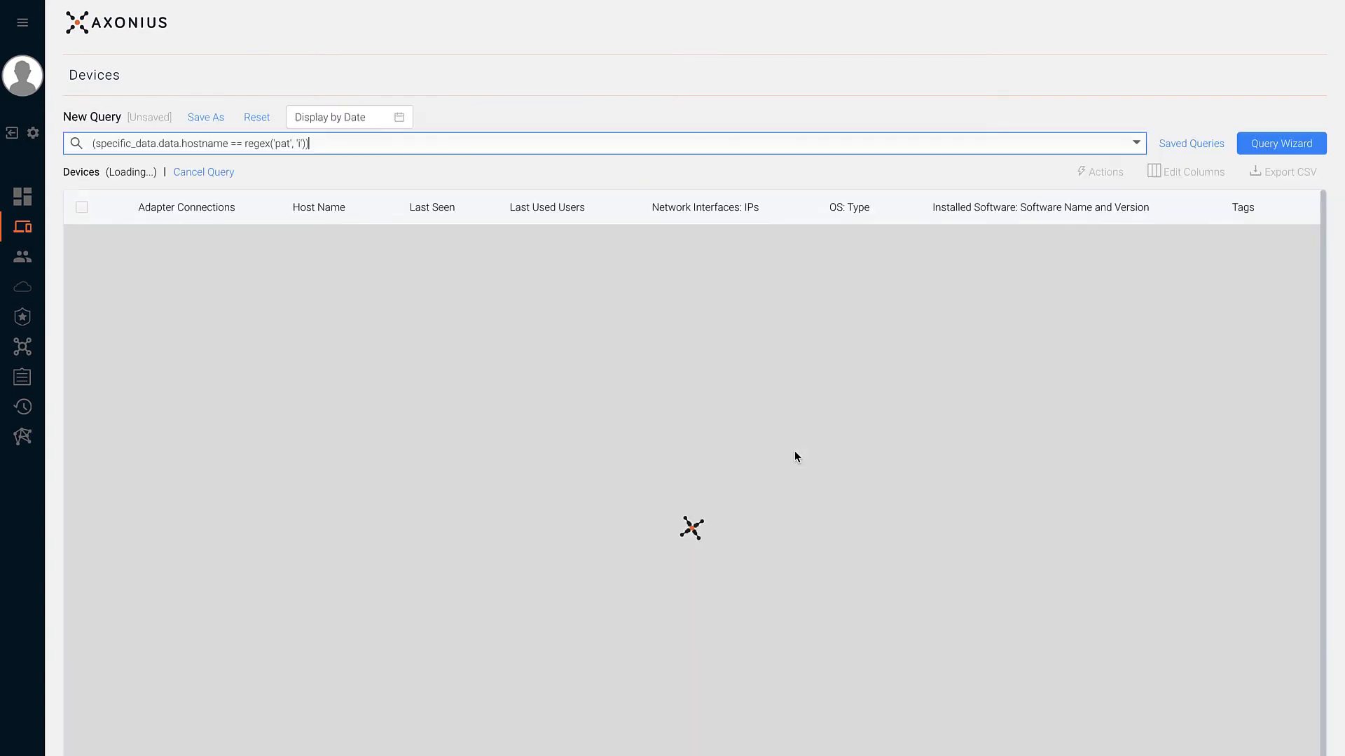